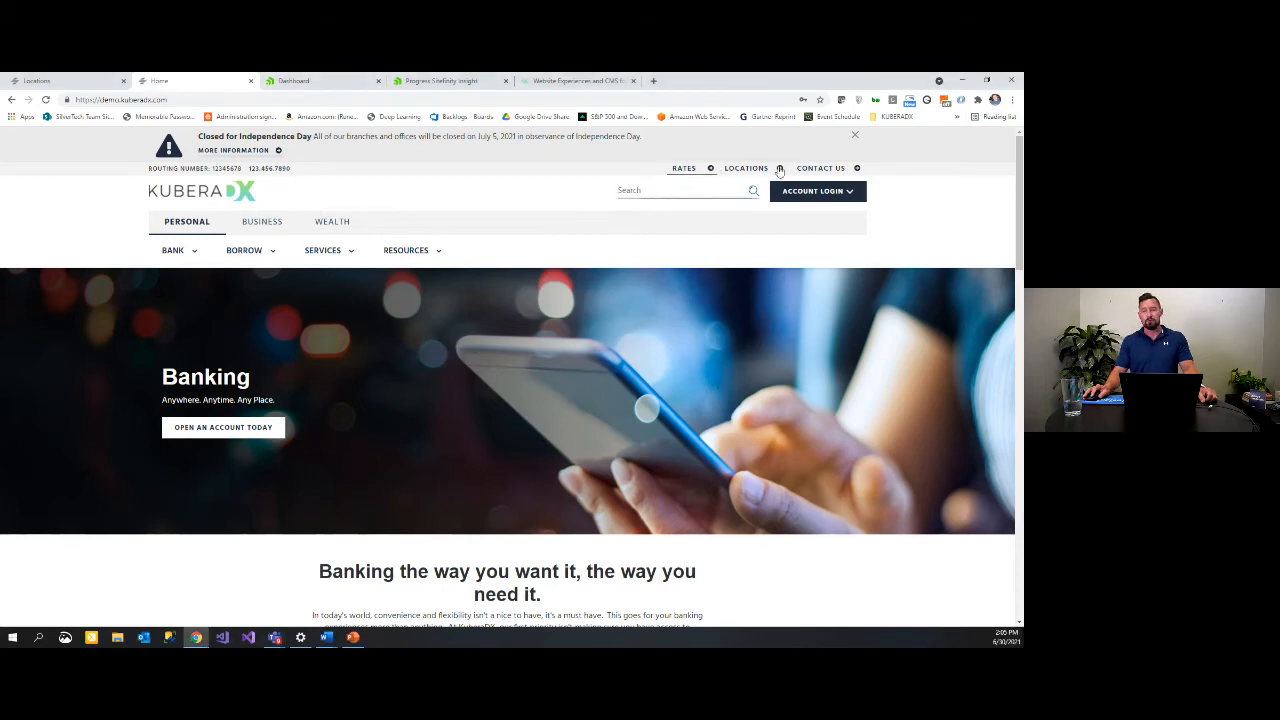
Step: Open and close the Account Login form, then reveal the pages under Bank
click(851, 198)
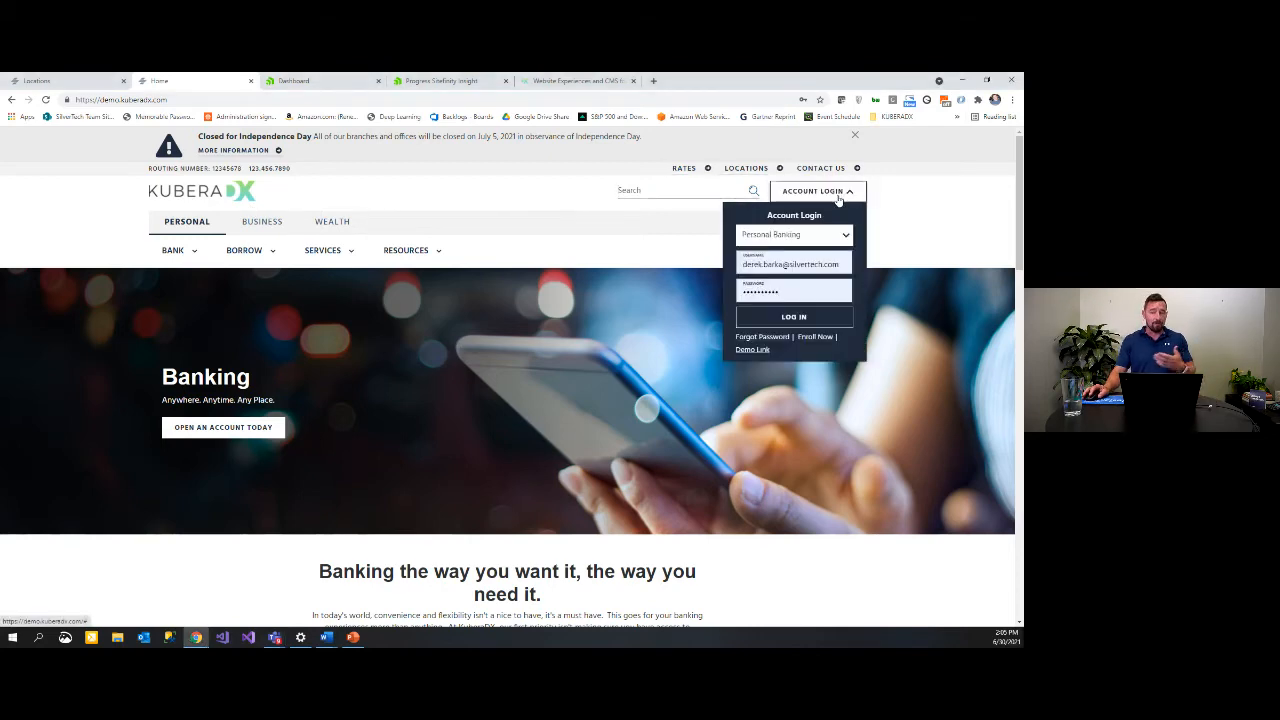
click(851, 195)
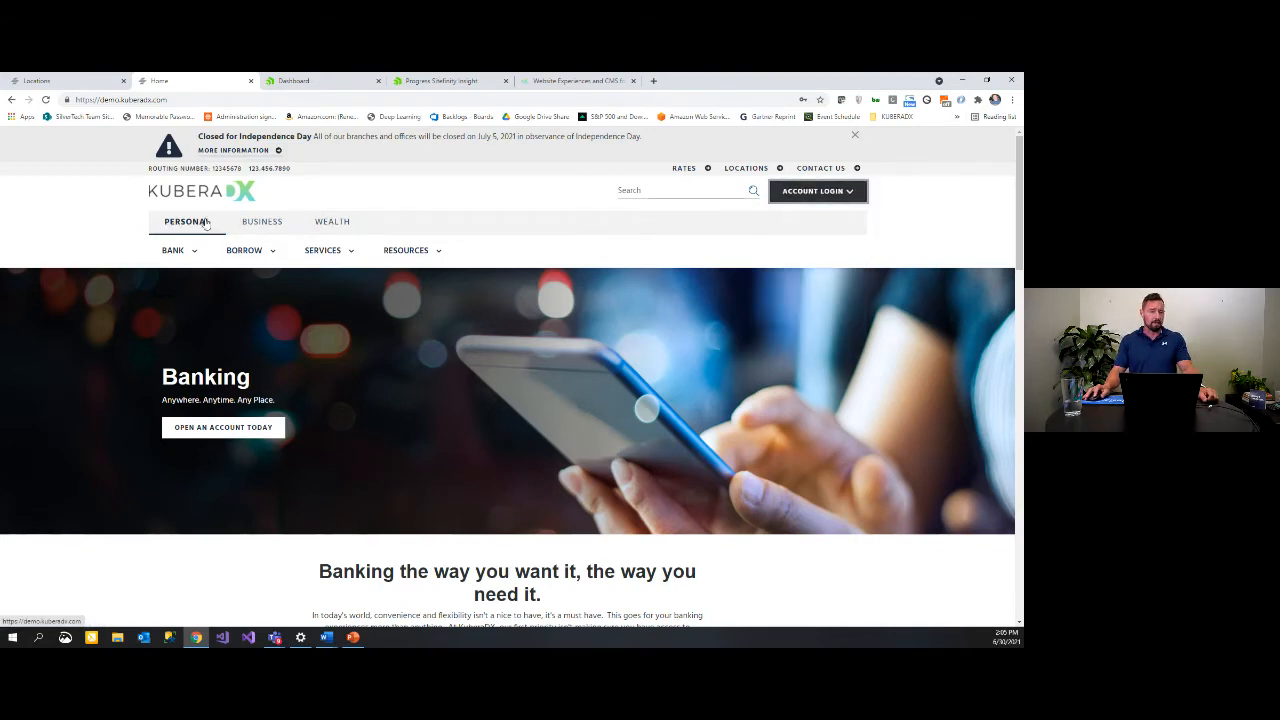
click(186, 252)
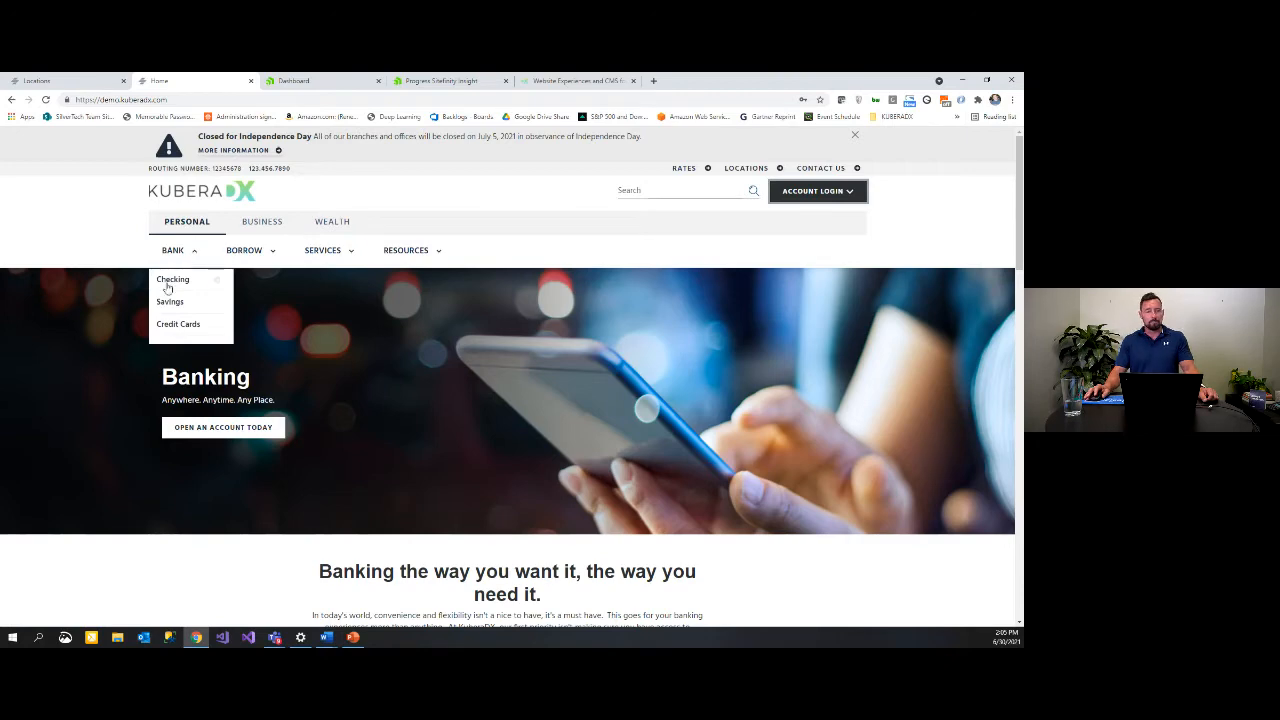
Step: Scroll down through the home page sections and back up toward the top
scroll(85, 265, down, 2)
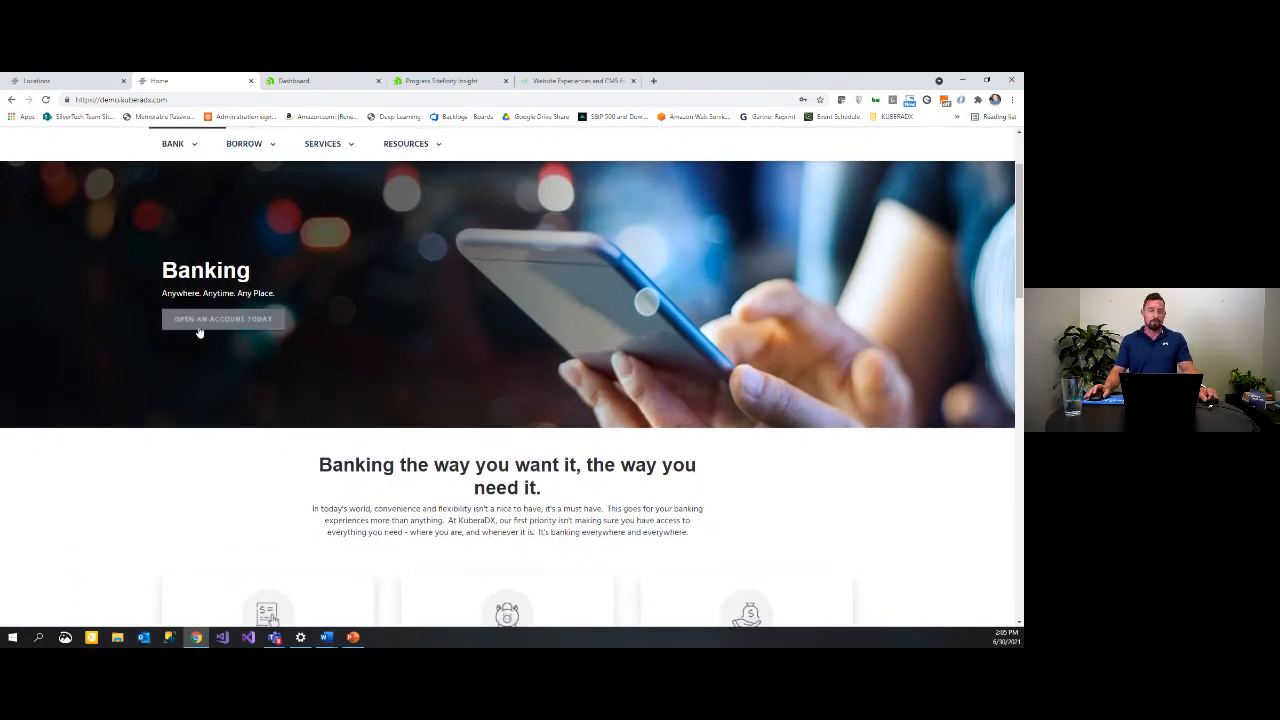
scroll(205, 325, down, 3)
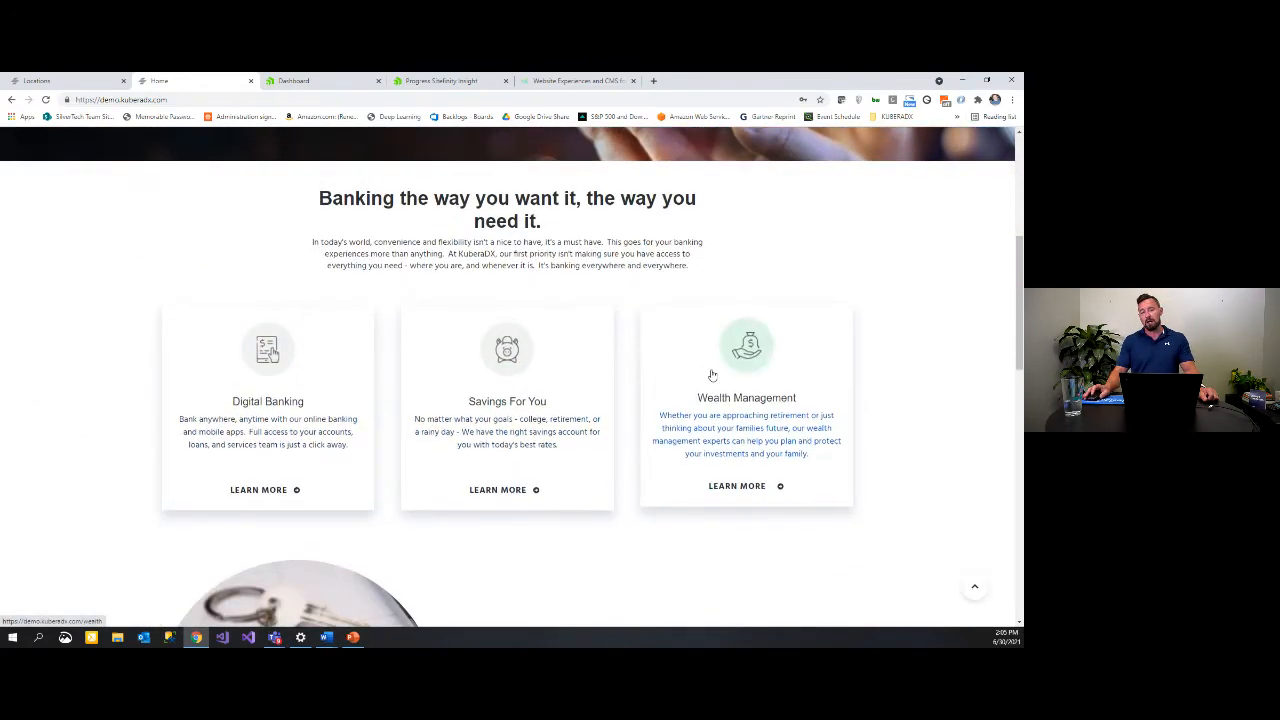
scroll(150, 390, down, 4)
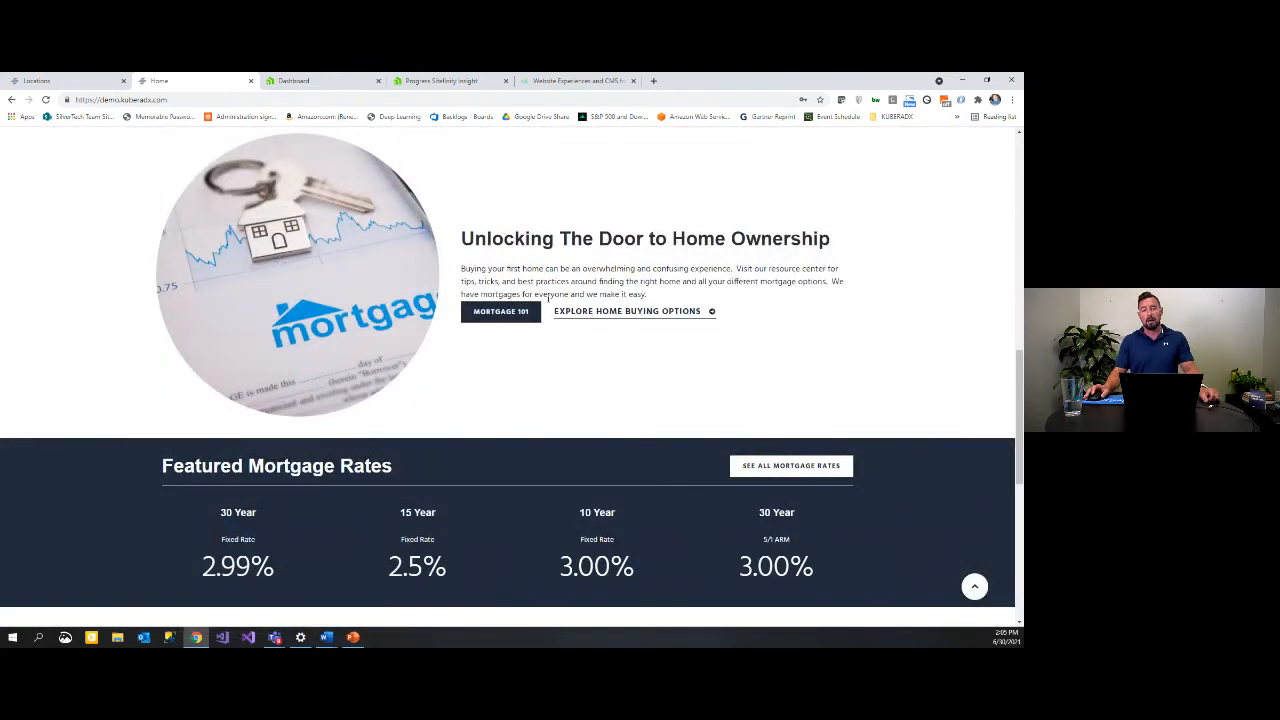
scroll(388, 302, down, 2)
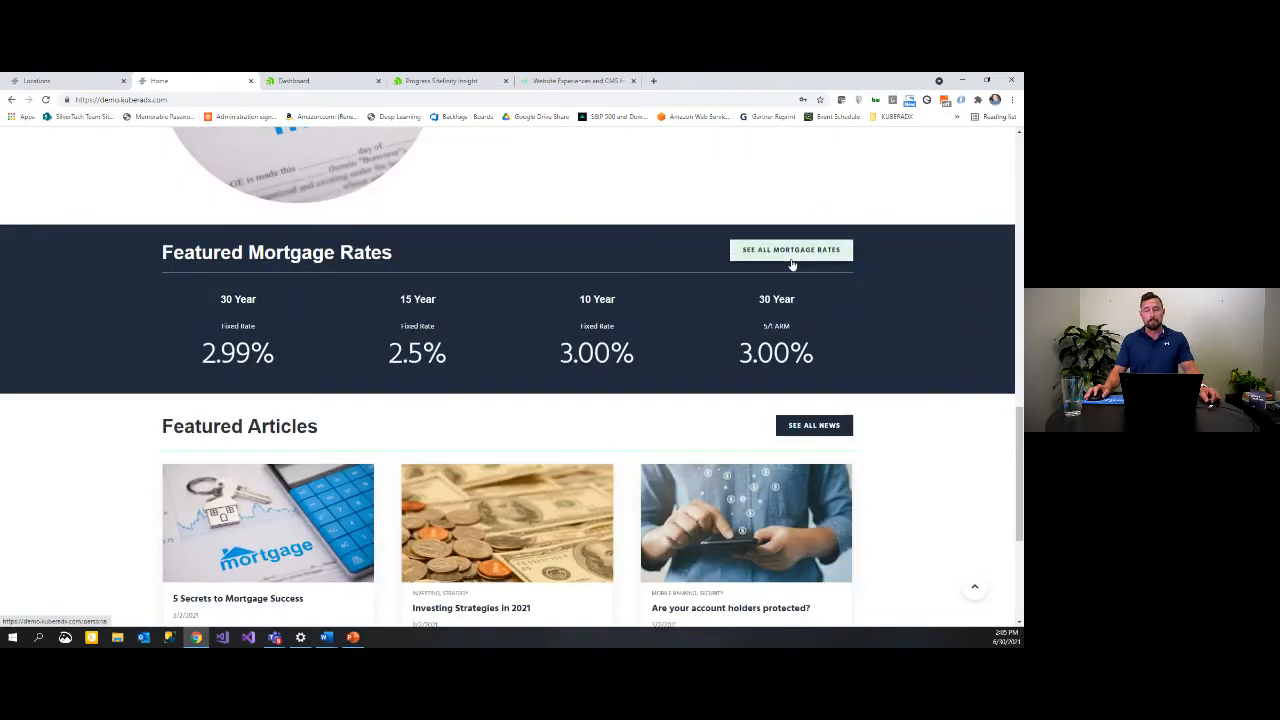
scroll(406, 330, down, 3)
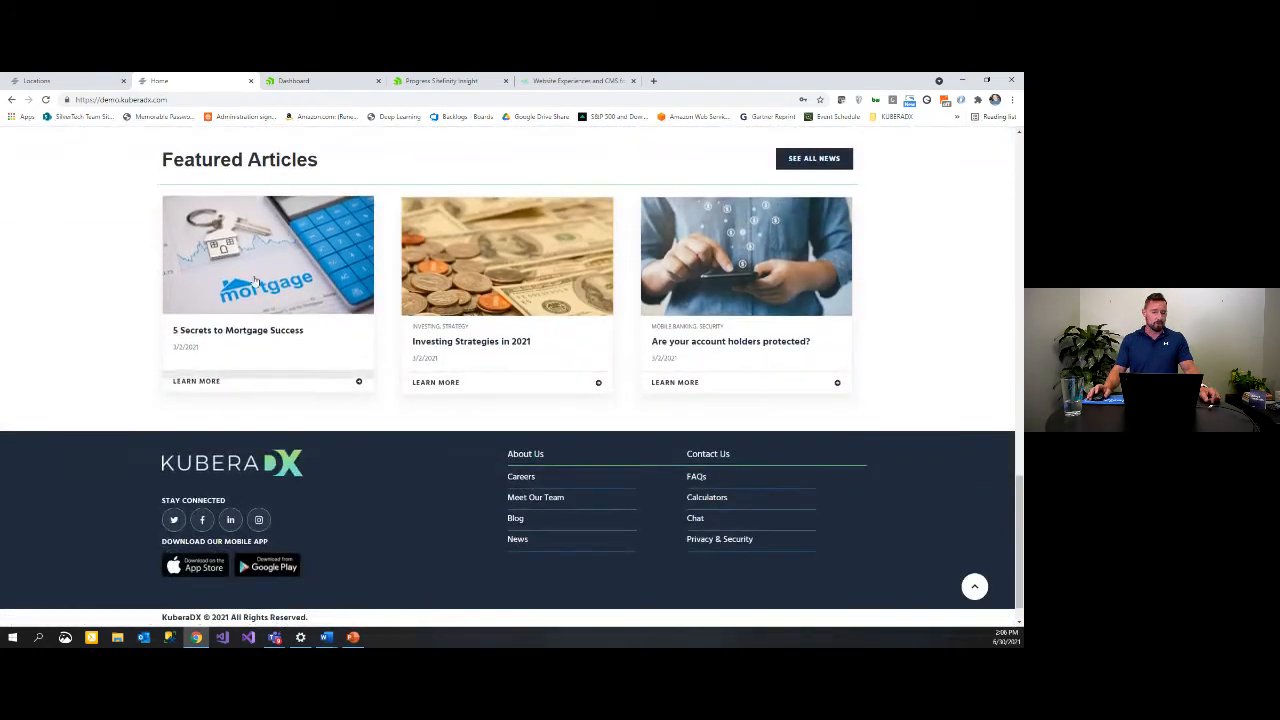
scroll(900, 320, down, 1)
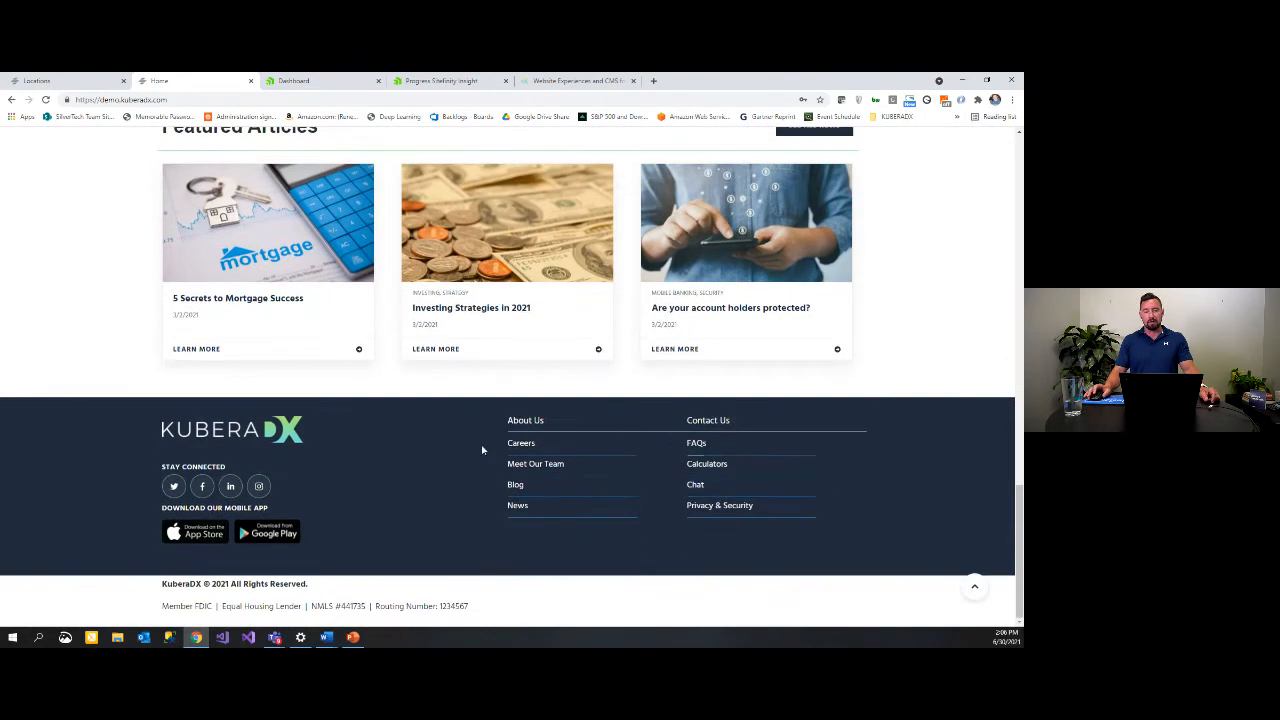
scroll(620, 407, up, 10)
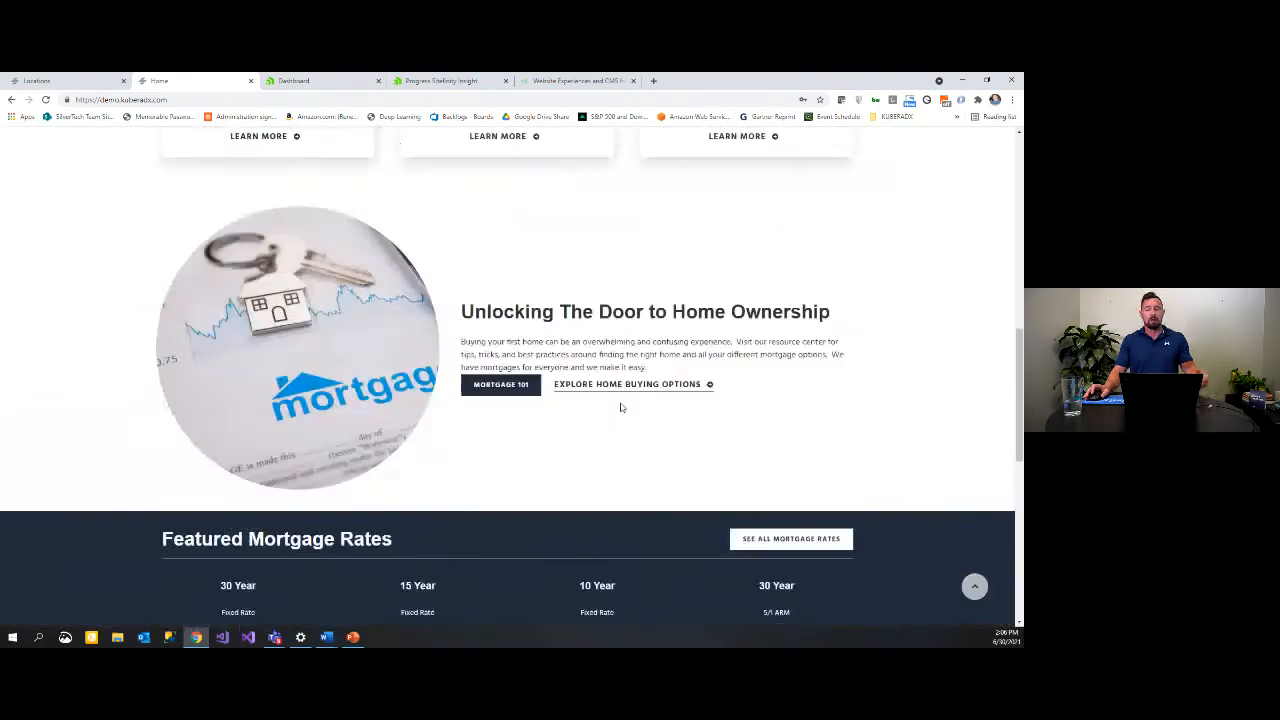
scroll(618, 405, up, 3)
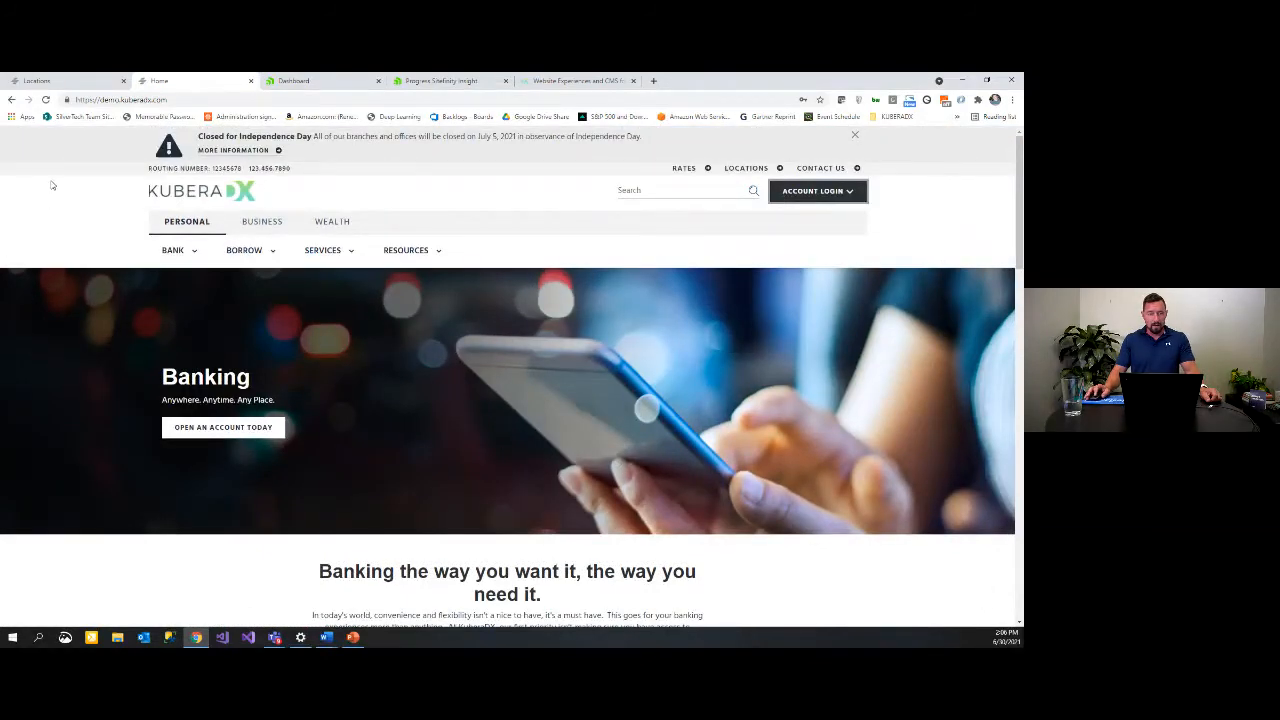
Step: Open the Checking page and slide Compare Accounts to Rewards Checking and back to Student Checking
mouse_move(172, 251)
click(185, 283)
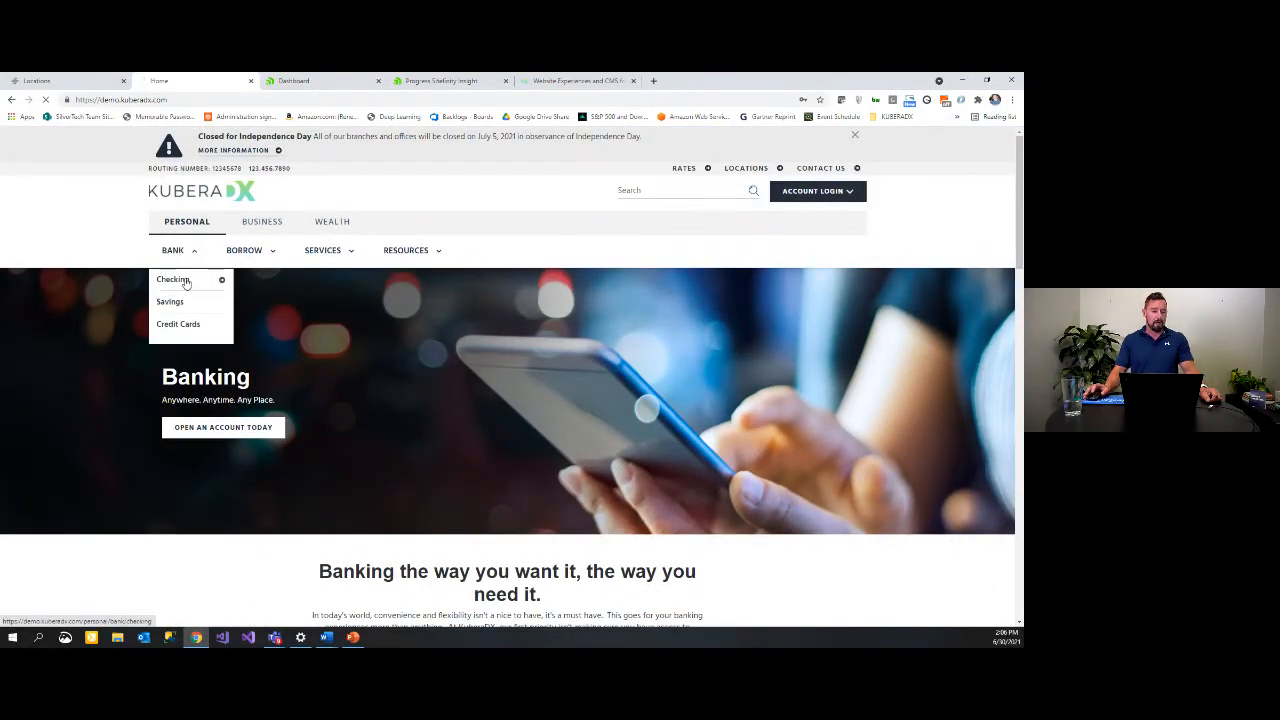
scroll(497, 316, down, 5)
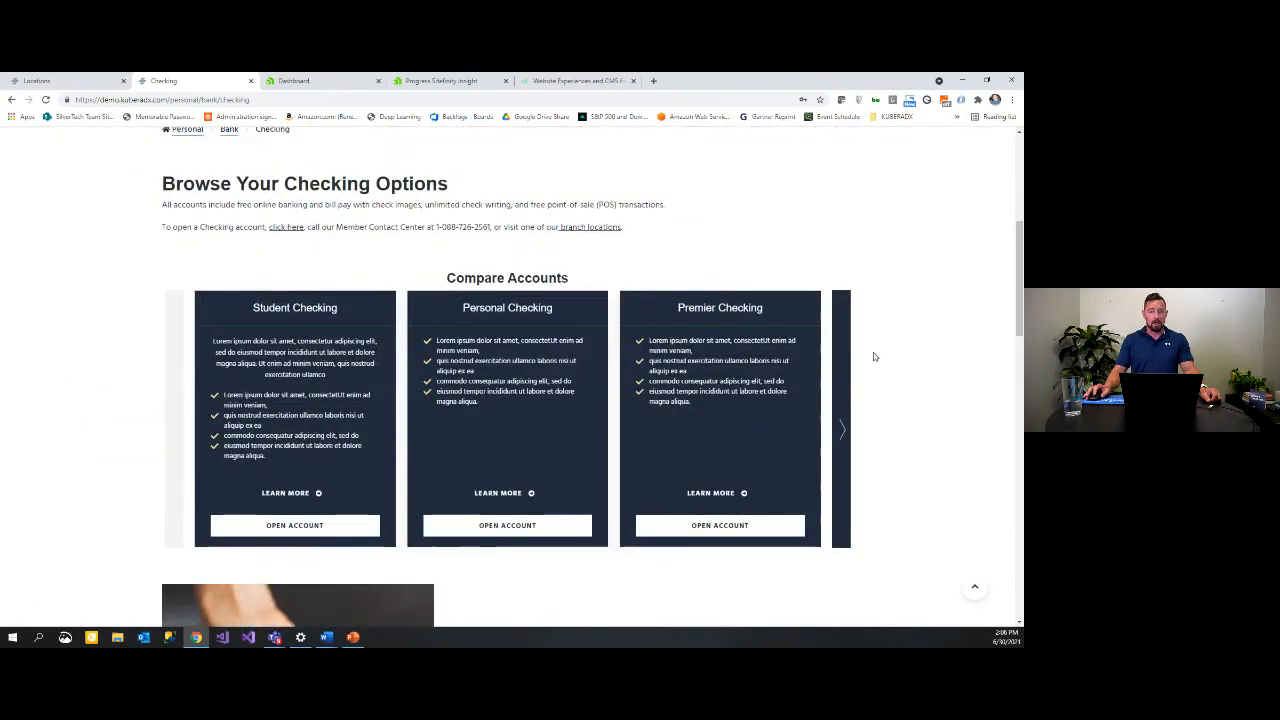
click(849, 411)
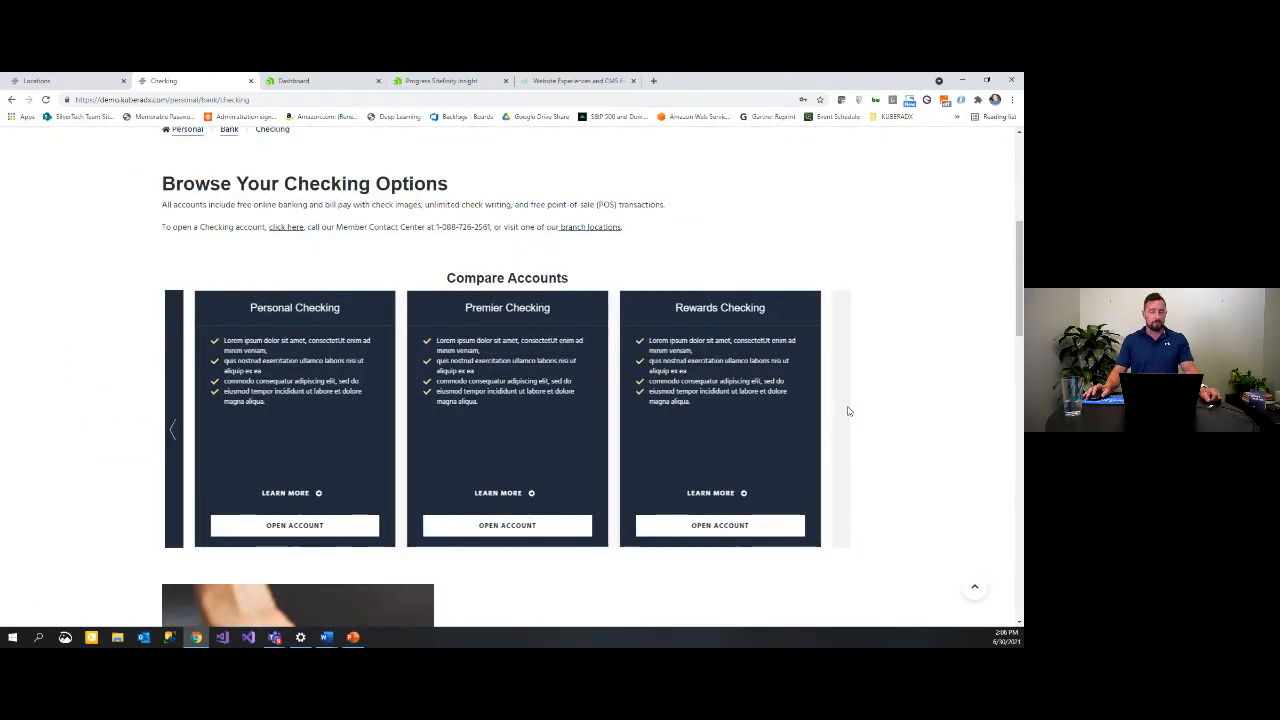
click(172, 437)
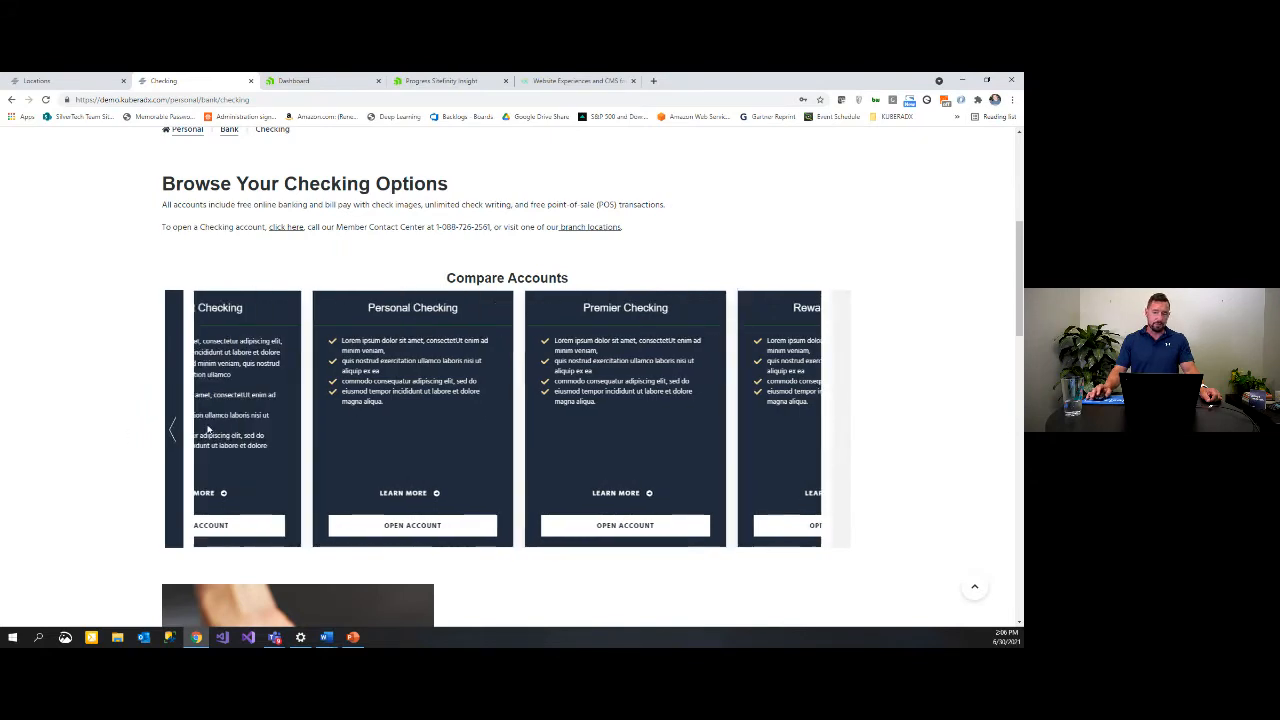
Step: Scroll down to the Current Checking Account Rates table and select 'tempus' in the footer
scroll(561, 300, down, 5)
scroll(561, 274, up, 1)
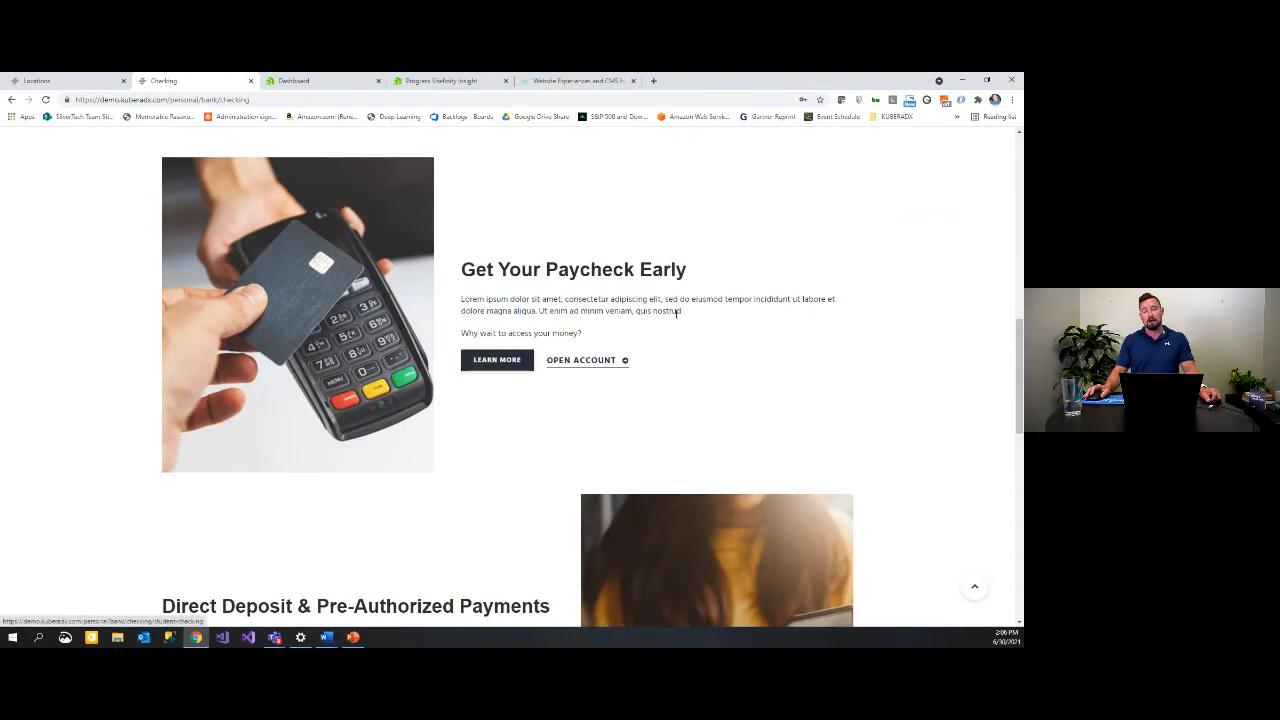
scroll(677, 317, down, 3)
scroll(700, 329, down, 3)
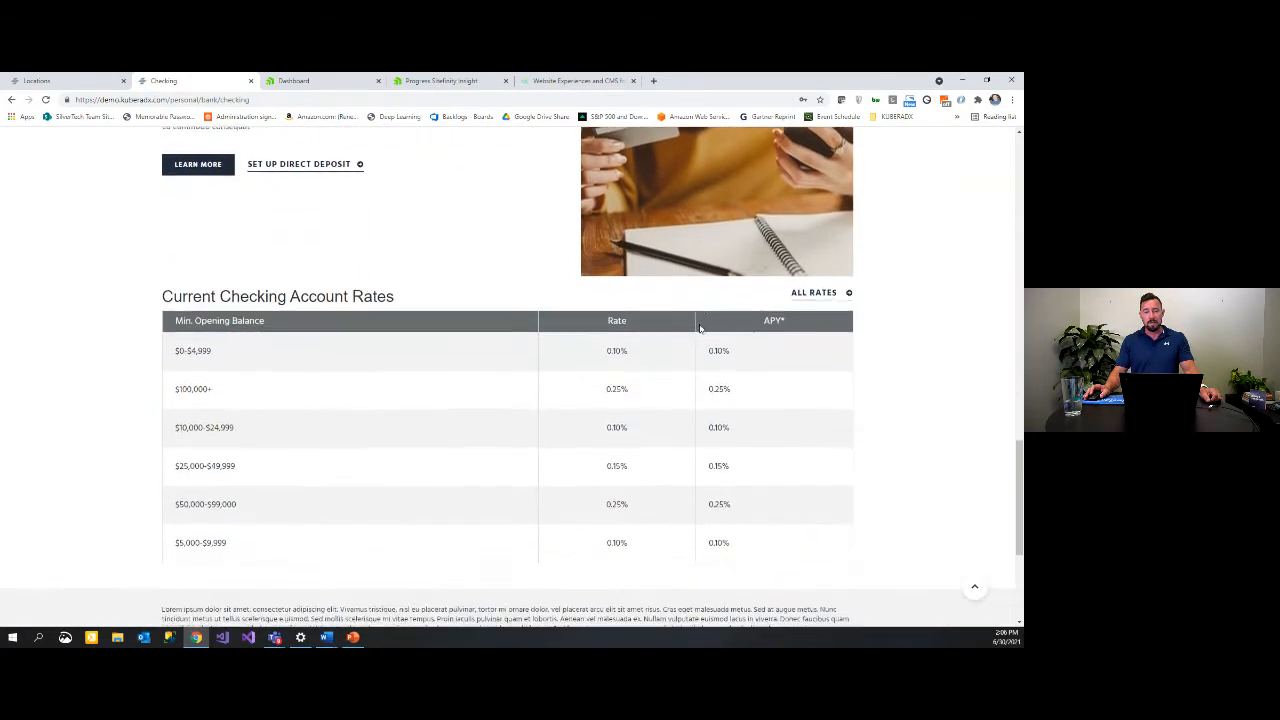
scroll(575, 356, down, 1)
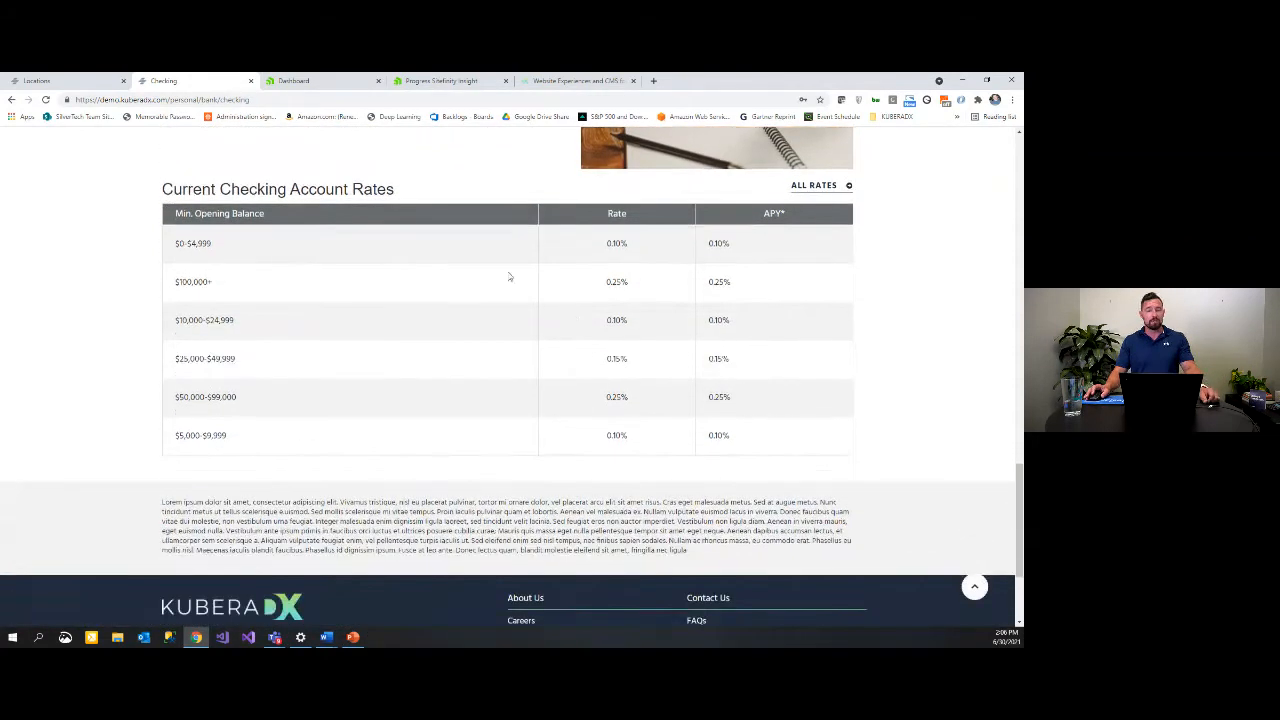
double_click(418, 511)
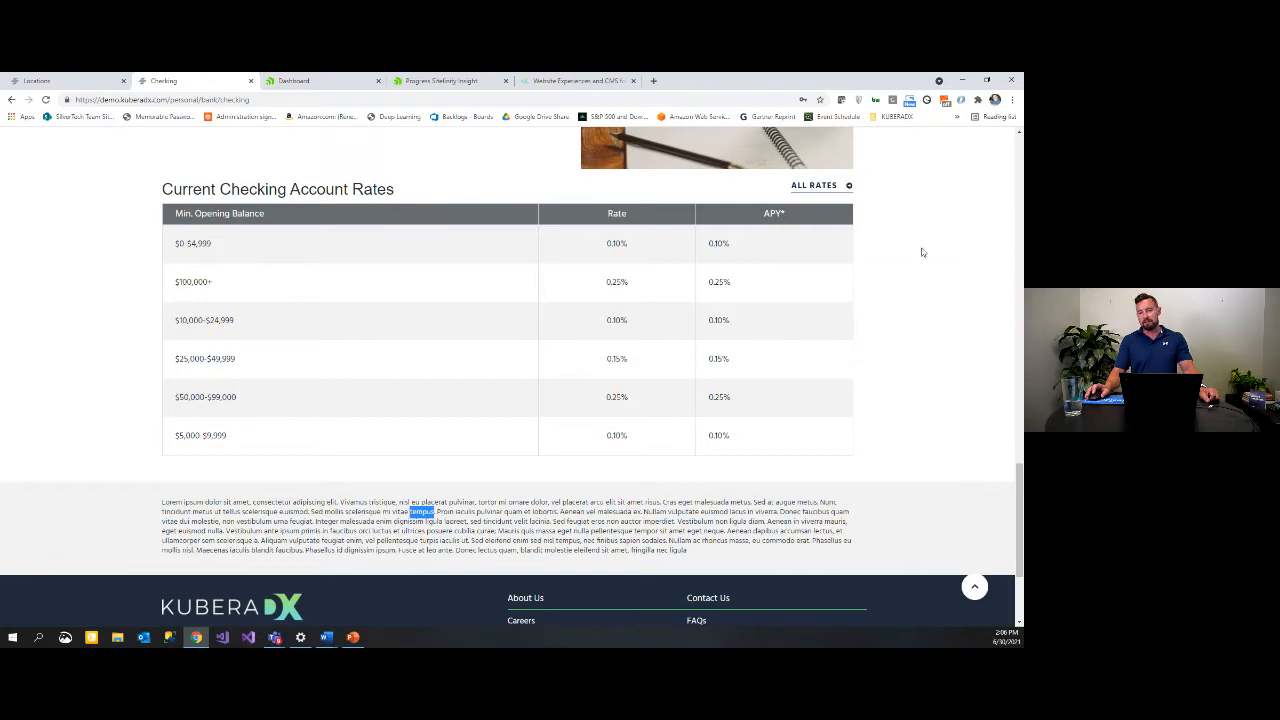
Step: Open ALL RATES and scroll through the checking, savings, CD, mortgage and auto tables and back
click(814, 186)
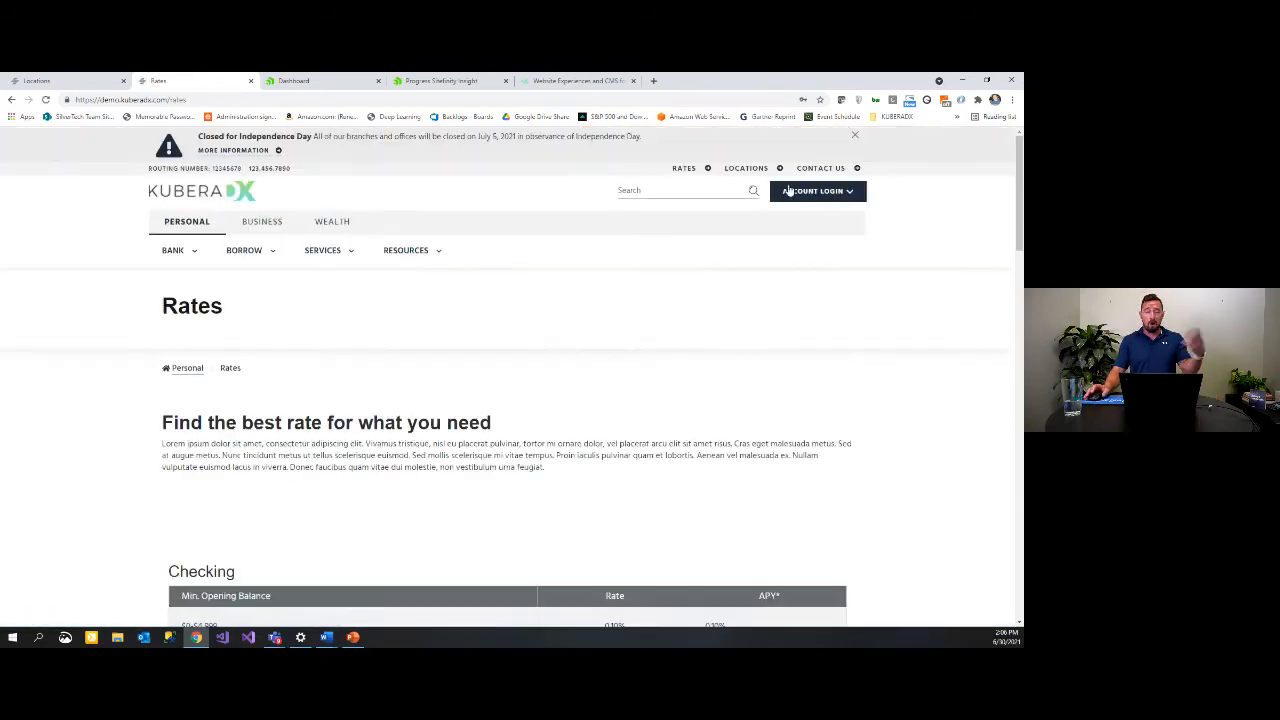
scroll(665, 337, down, 5)
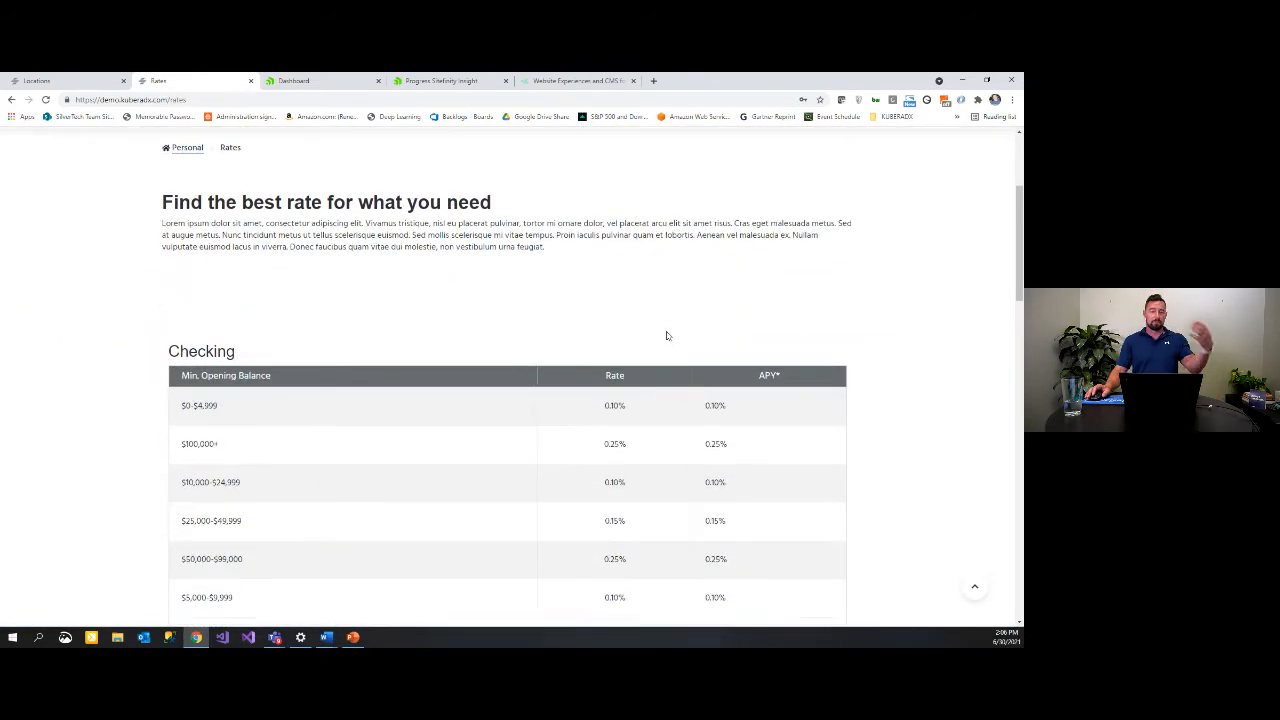
scroll(802, 296, down, 4)
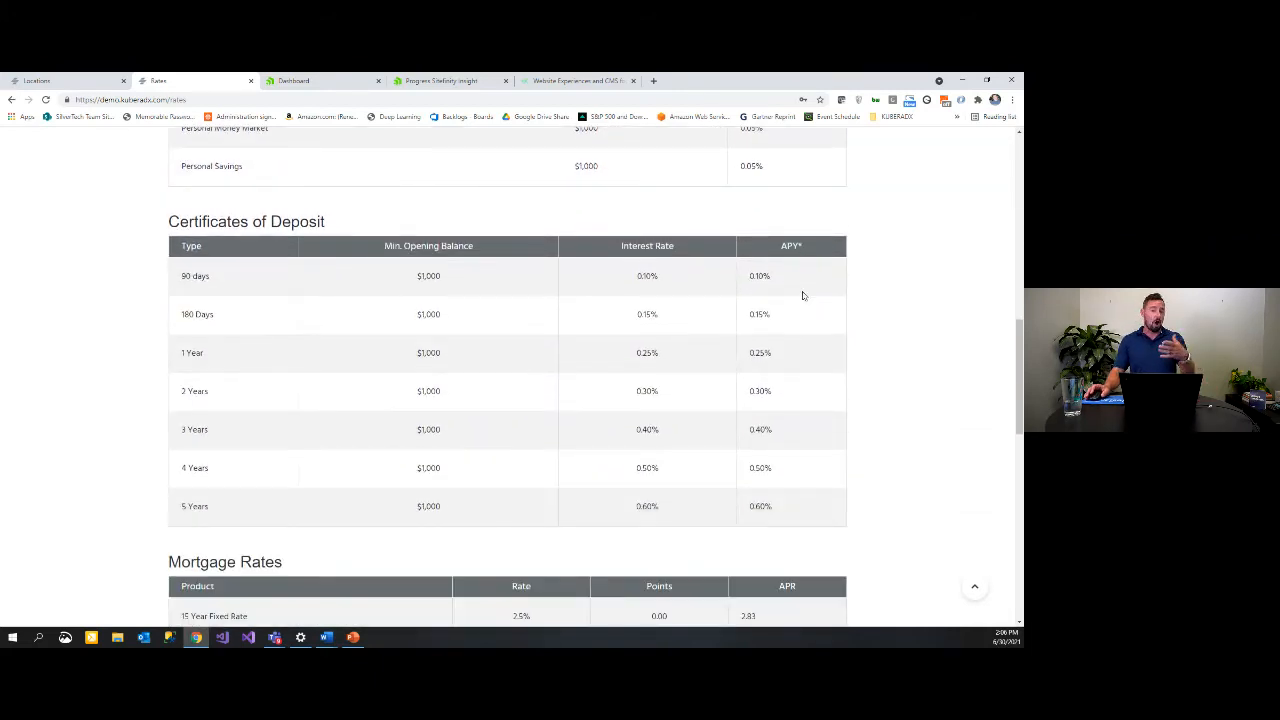
scroll(676, 290, down, 4)
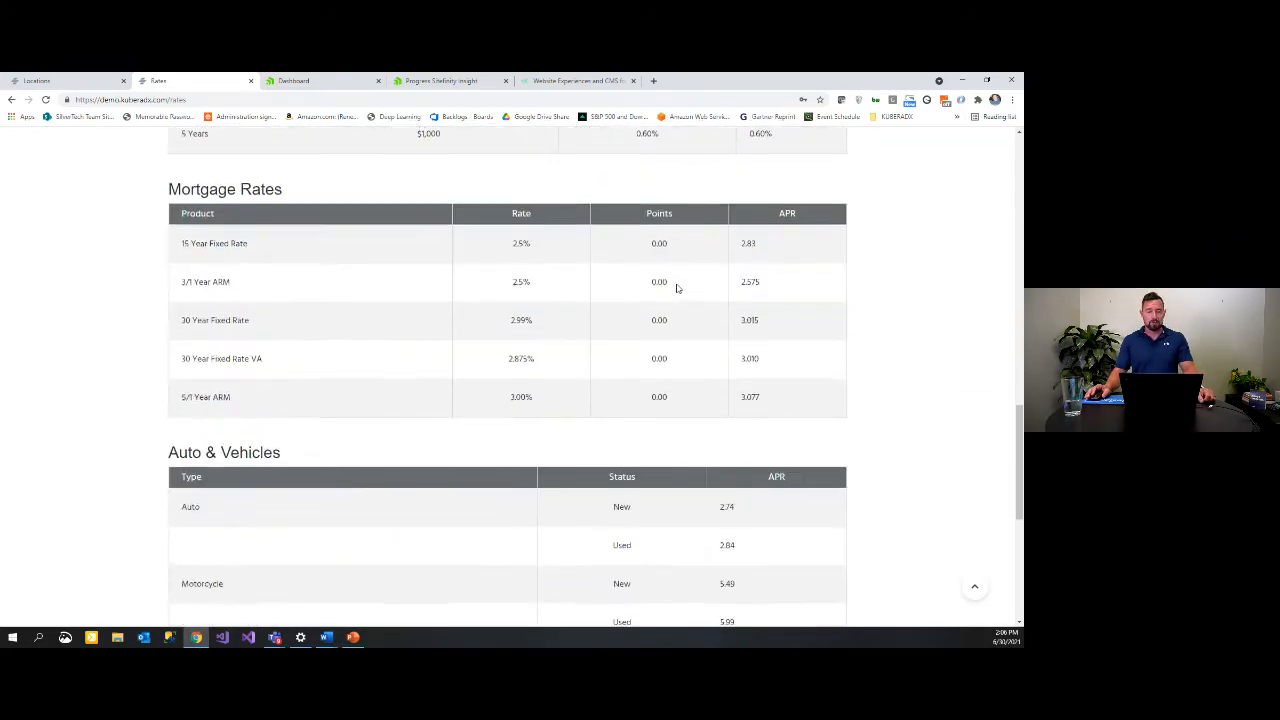
scroll(676, 288, down, 2)
scroll(676, 288, up, 6)
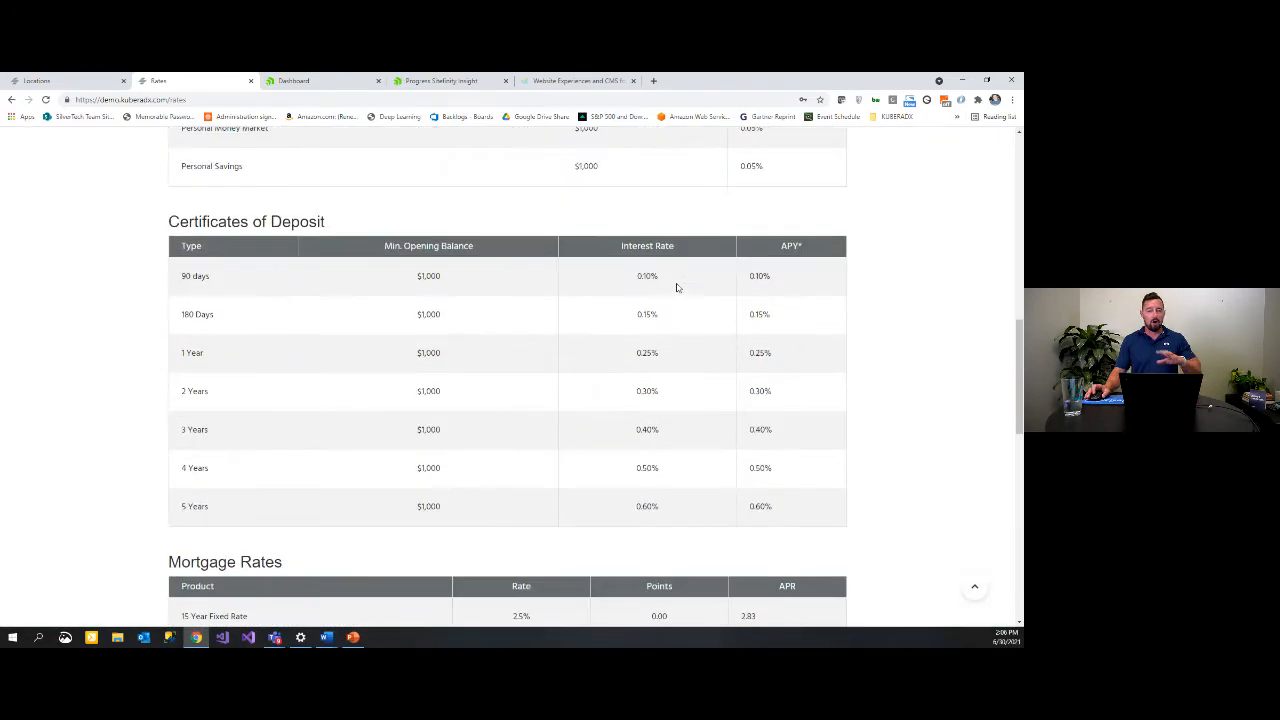
scroll(676, 288, up, 3)
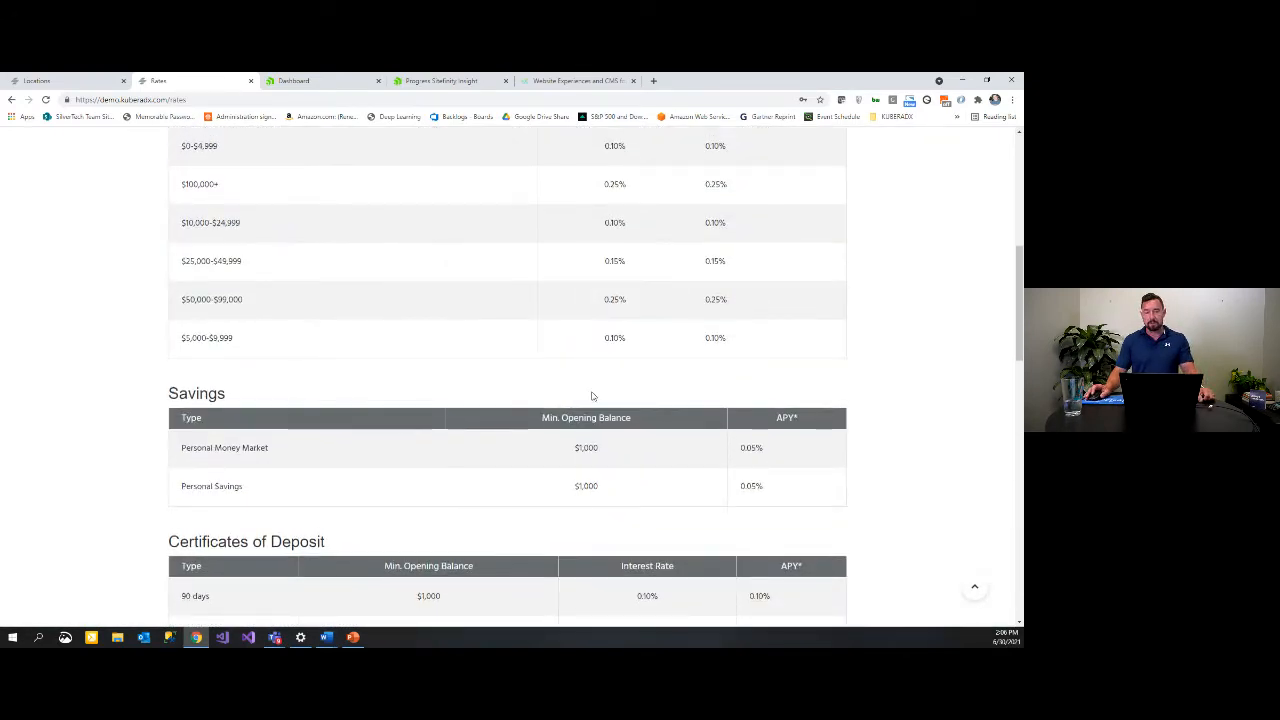
scroll(600, 400, up, 5)
Step: Open the Banknotes Blog page and scroll through its post listing
mouse_move(433, 252)
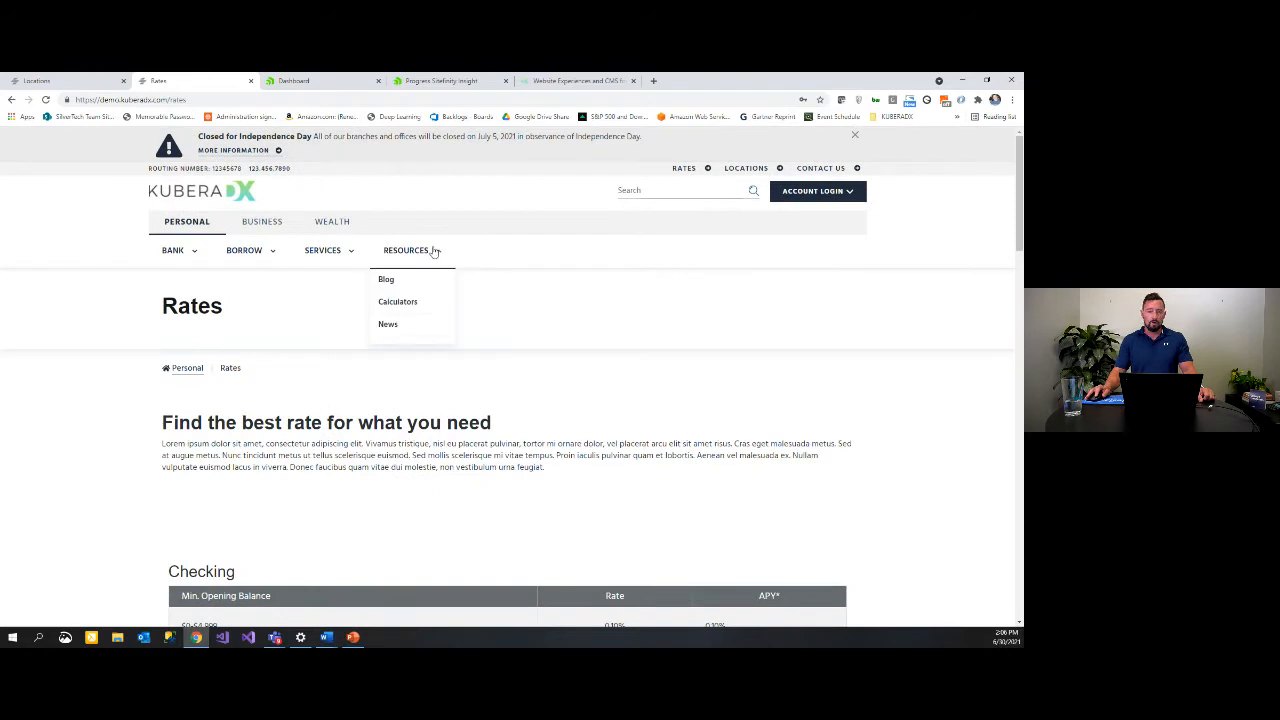
click(398, 281)
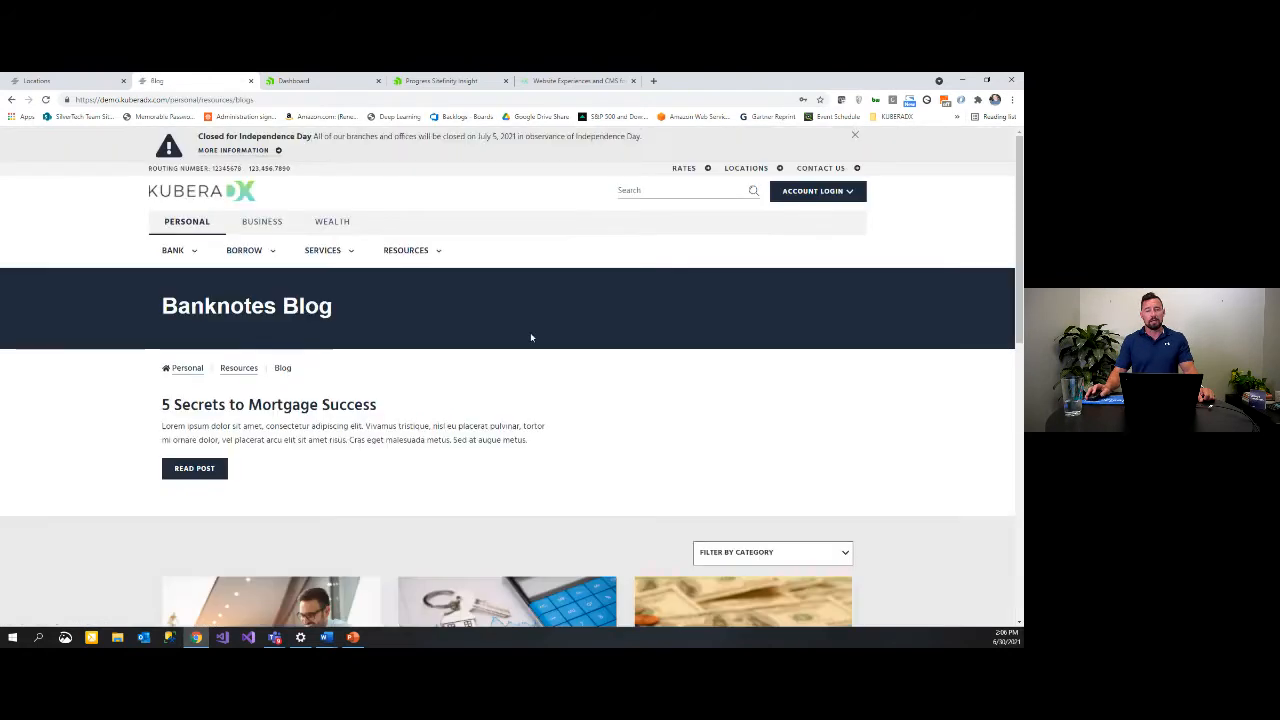
scroll(574, 309, down, 1)
scroll(576, 318, down, 2)
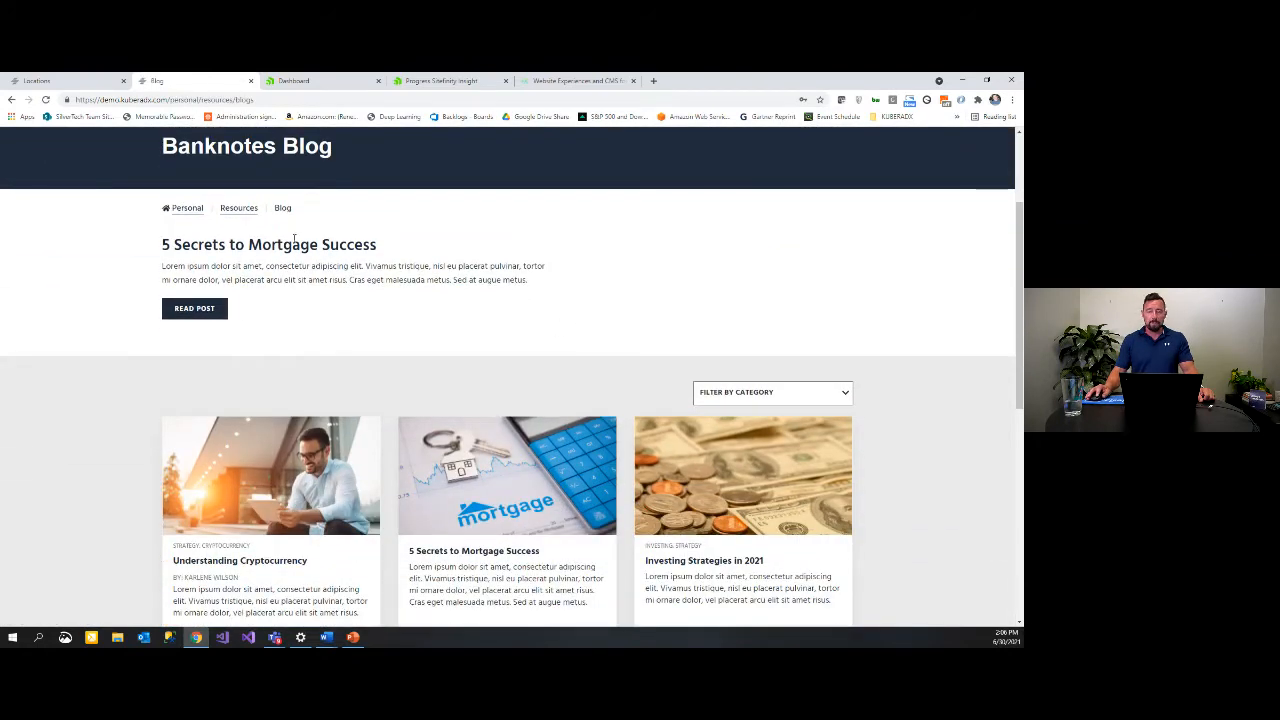
scroll(509, 277, down, 3)
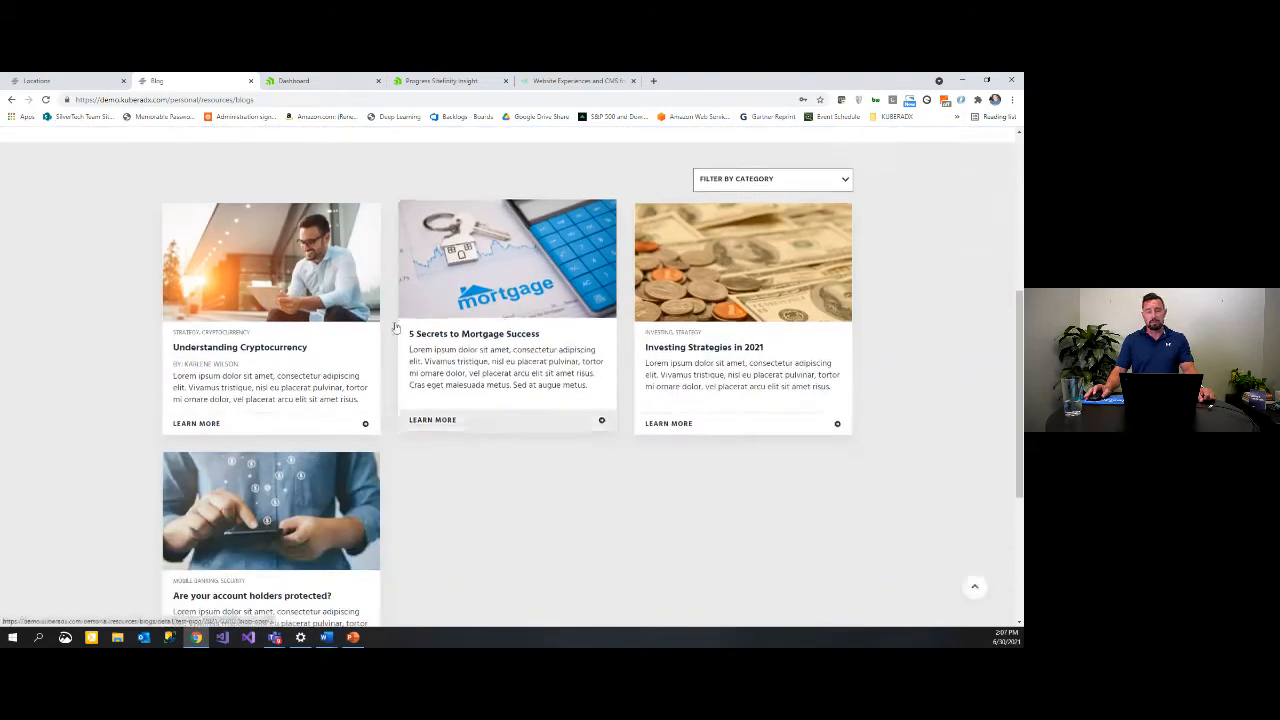
Step: Open the Understanding Cryptocurrency post and scroll through it
click(224, 359)
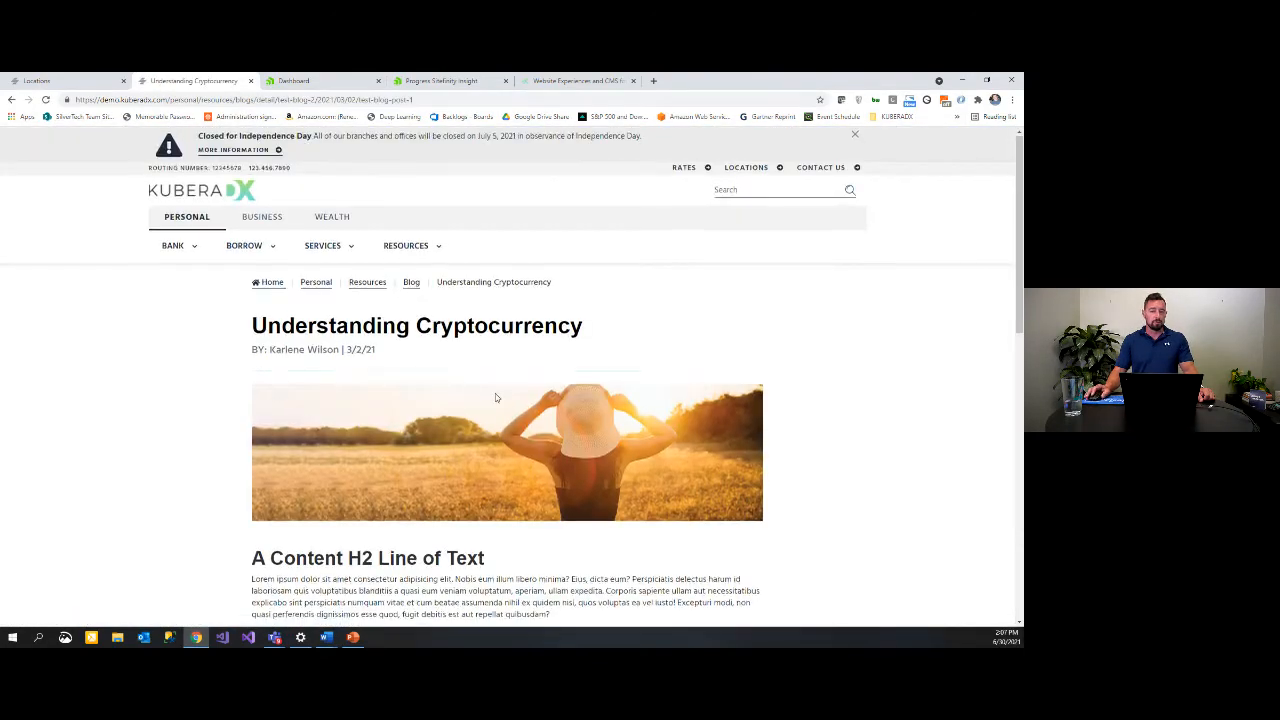
scroll(456, 288, down, 3)
scroll(456, 288, down, 4)
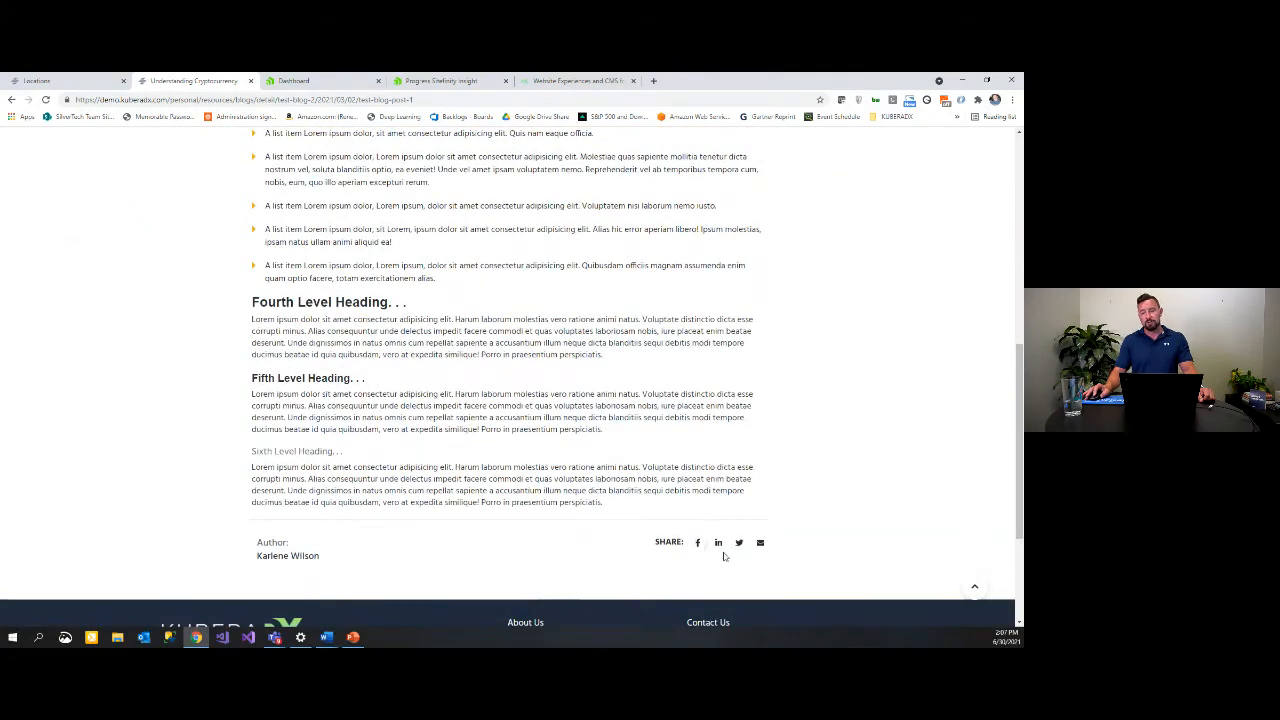
scroll(617, 436, up, 8)
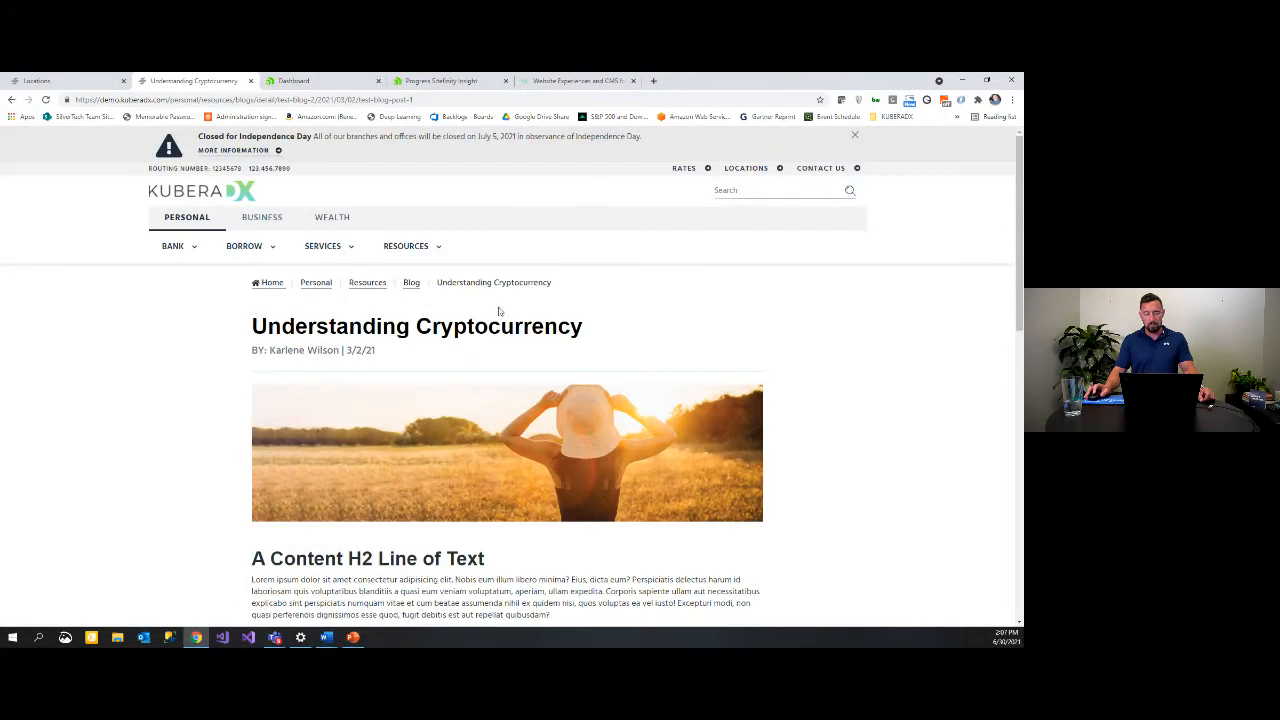
Step: Go to the Borrow page and expand the 'What Is a Personal Loan?' FAQ answer
mouse_move(248, 252)
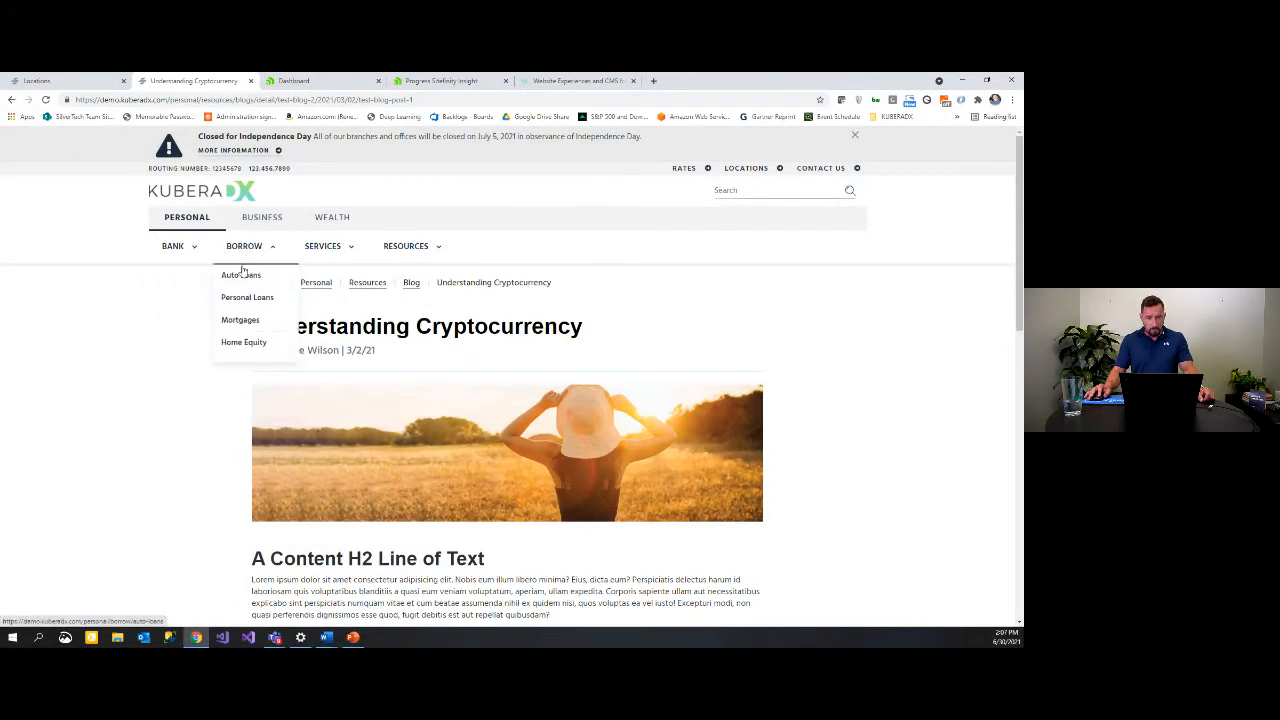
click(245, 247)
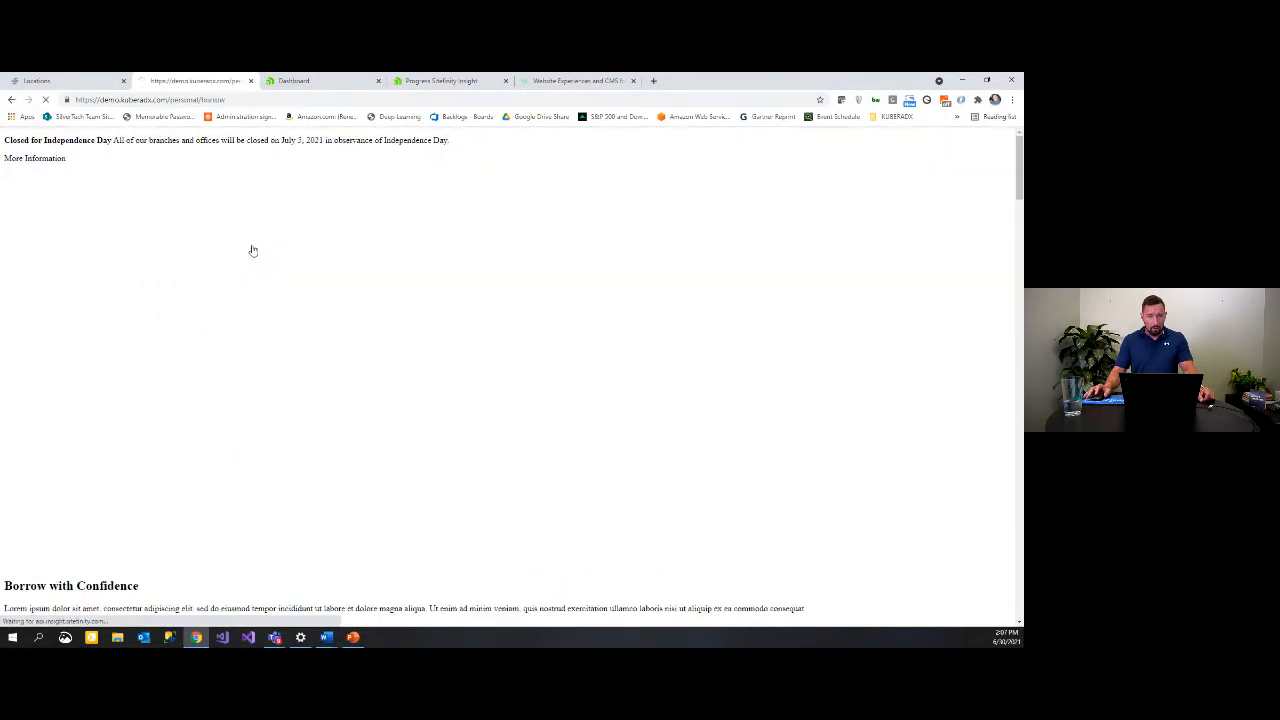
scroll(470, 288, down, 4)
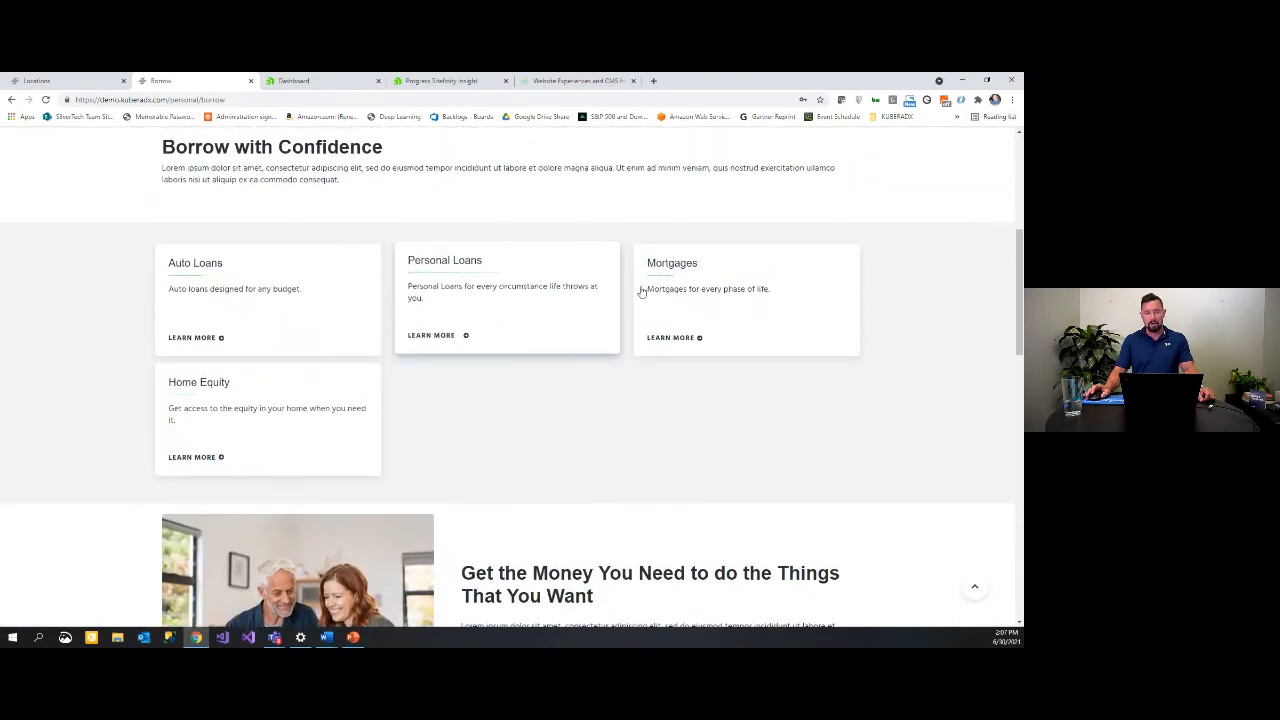
scroll(628, 294, down, 3)
scroll(628, 294, down, 6)
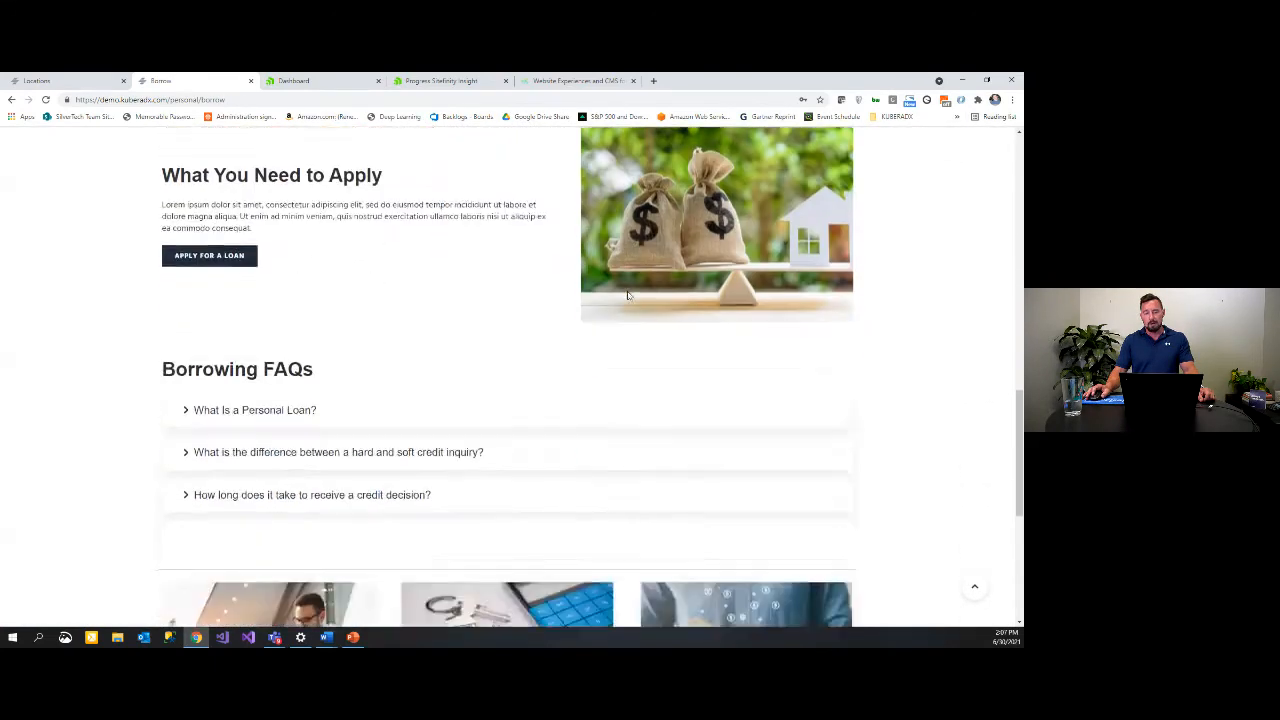
click(194, 198)
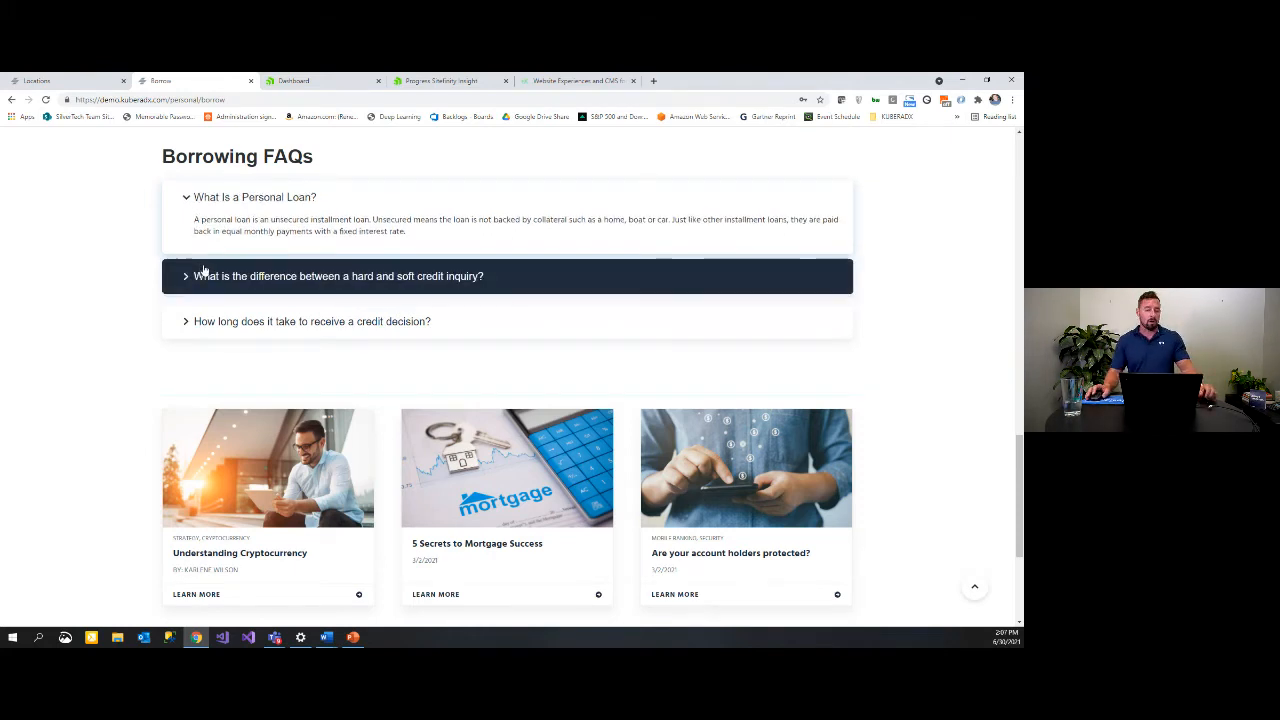
Step: Scroll the Borrow page, then open the Locations page with the branch map
scroll(197, 265, down, 3)
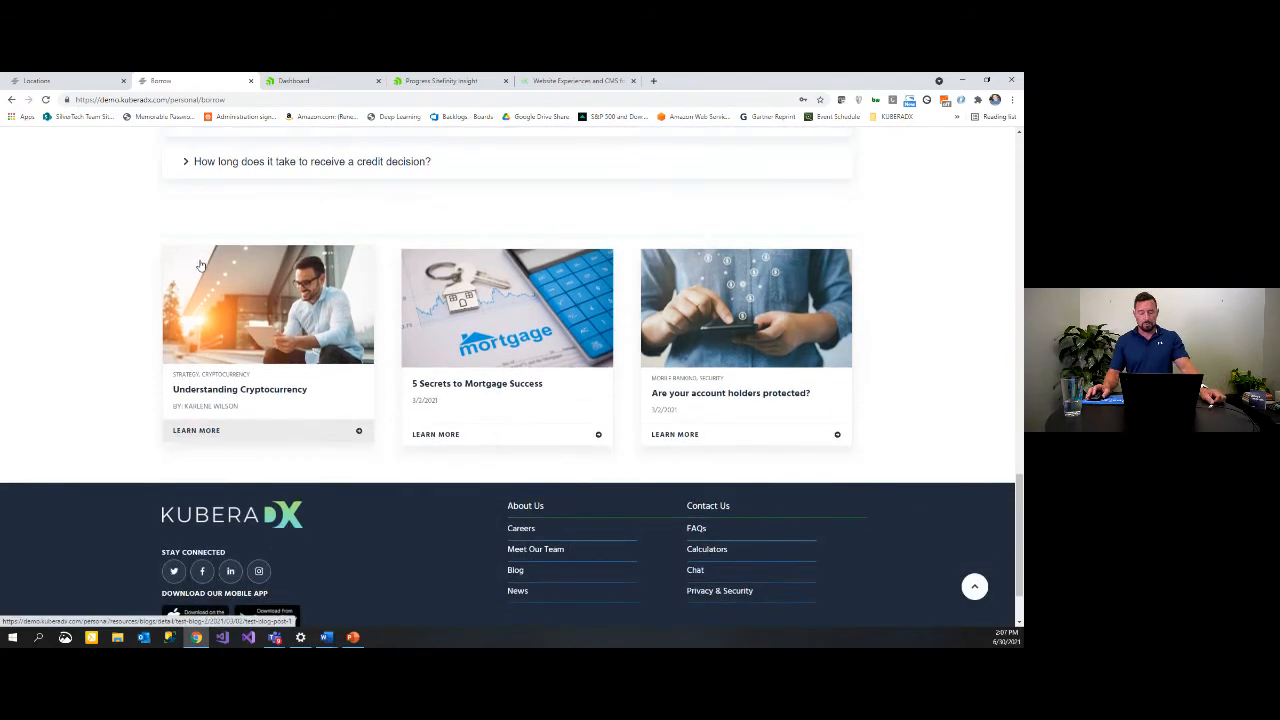
scroll(200, 265, up, 15)
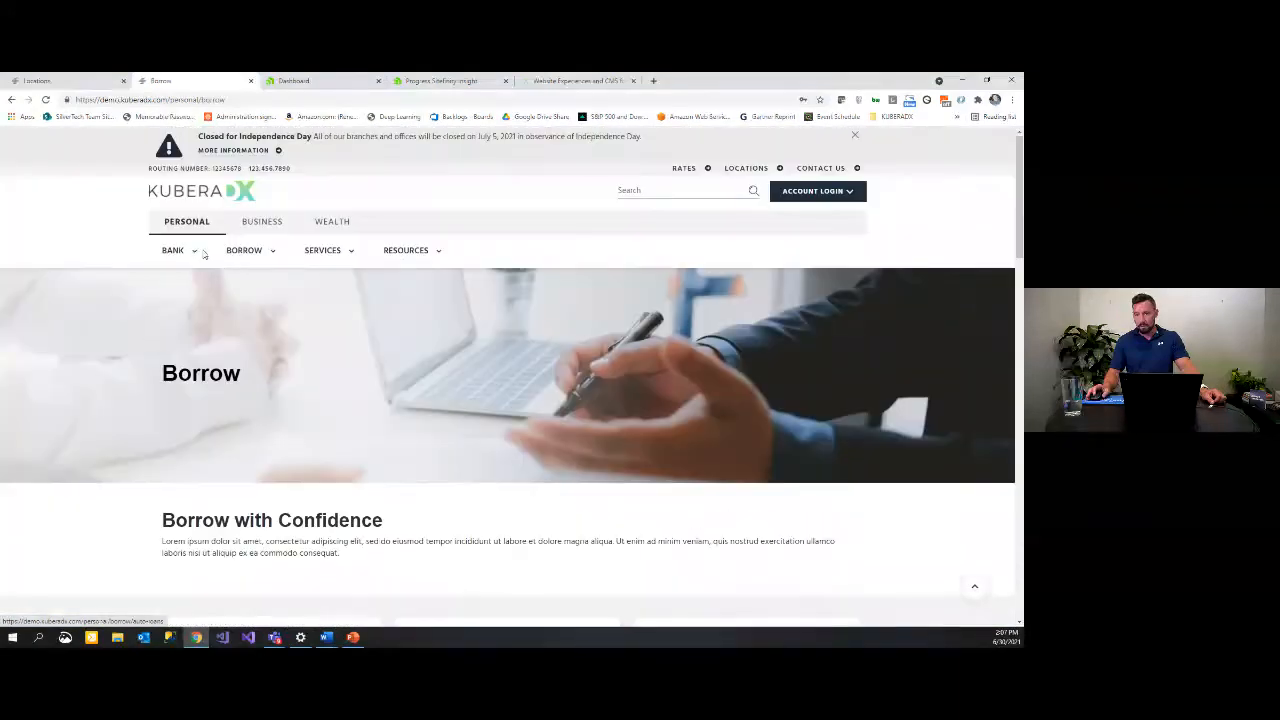
click(745, 168)
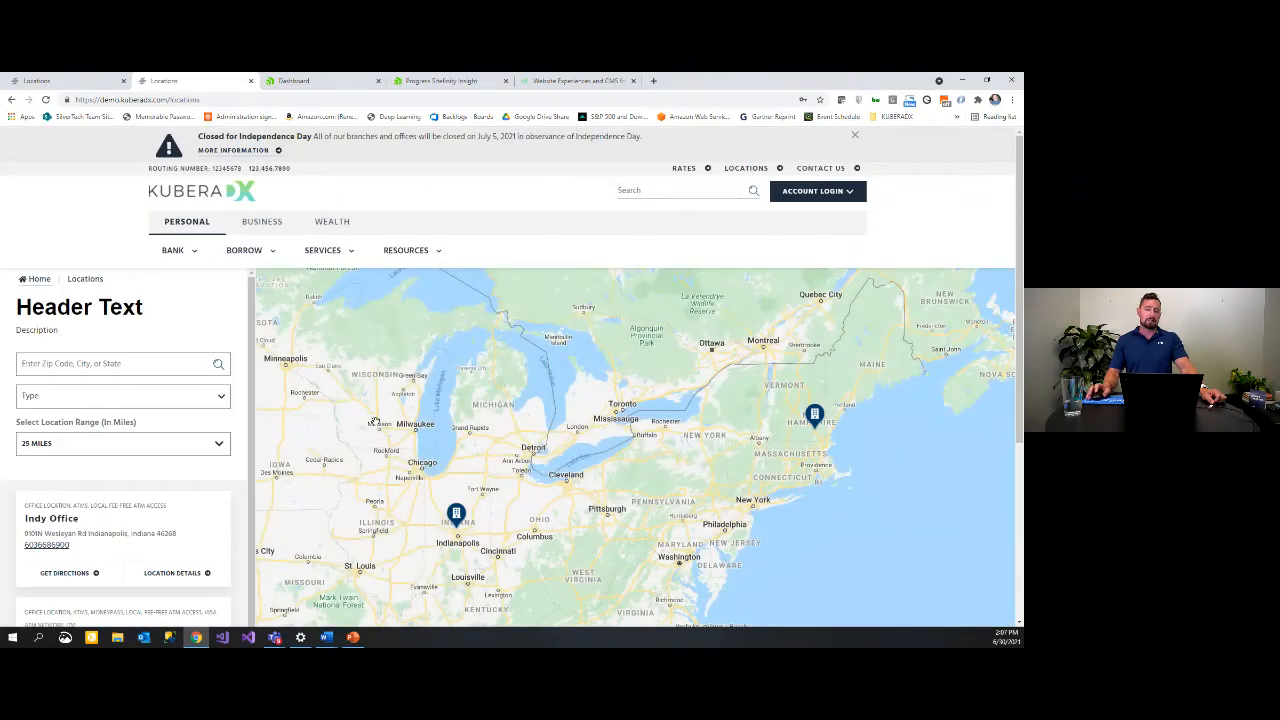
Step: Search locations for Manchester, NH, then clear the search to show all locations
scroll(673, 403, down, 1)
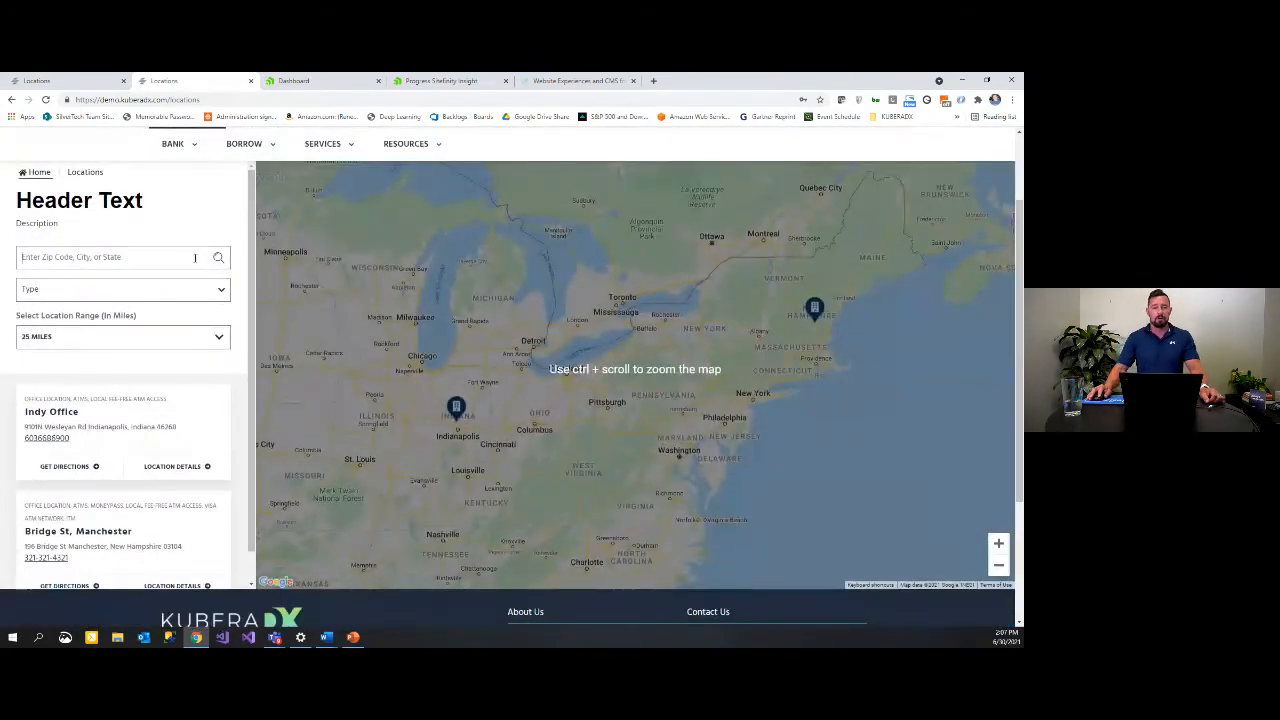
click(195, 258)
text(manch)
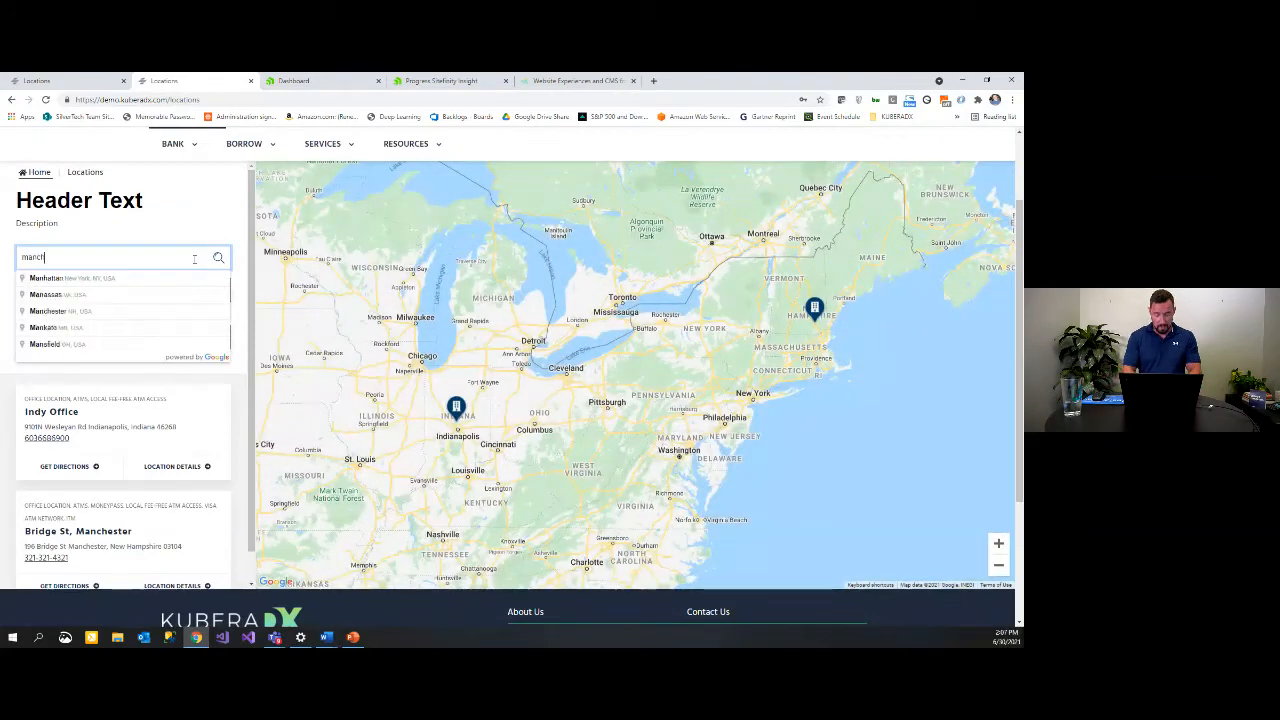
text(ester)
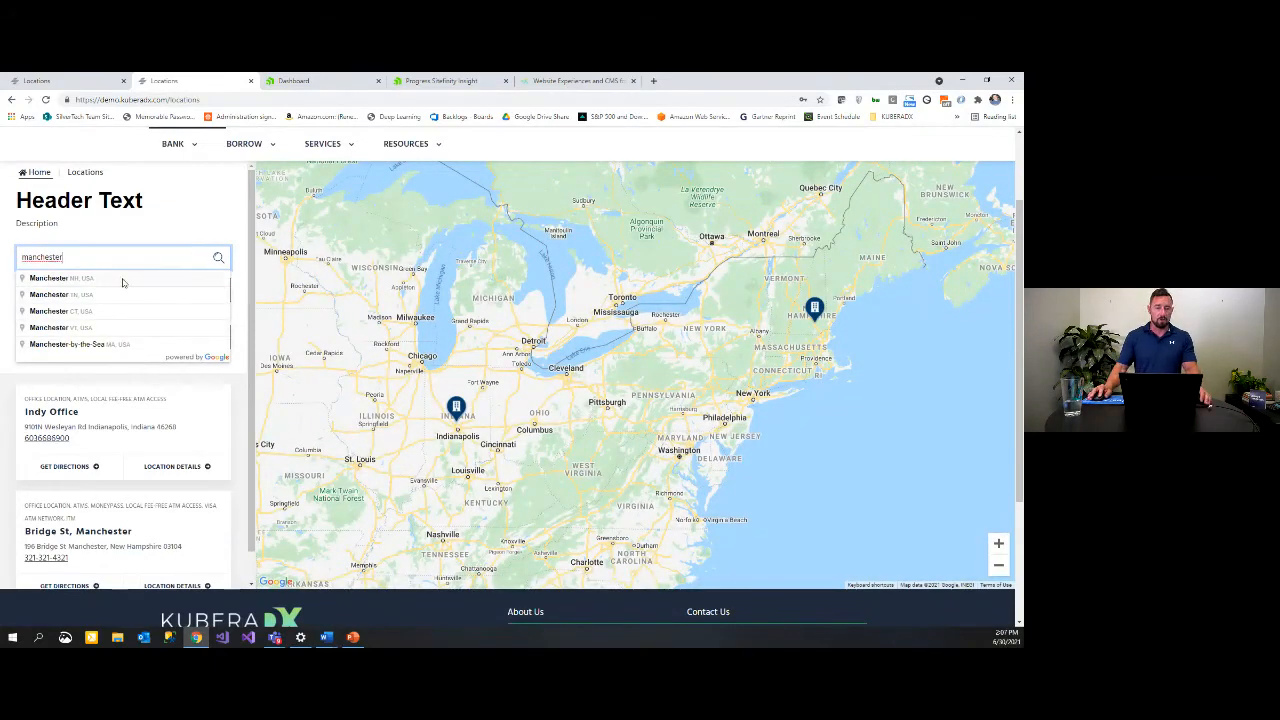
click(123, 279)
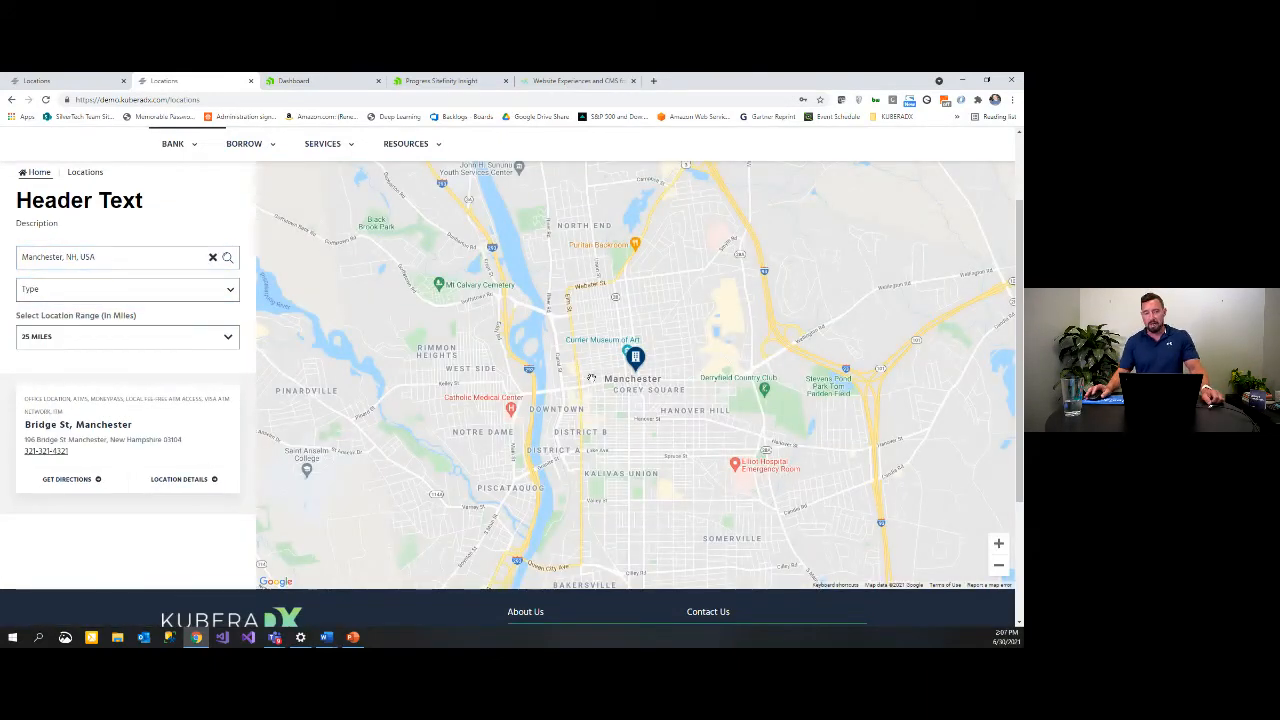
click(212, 257)
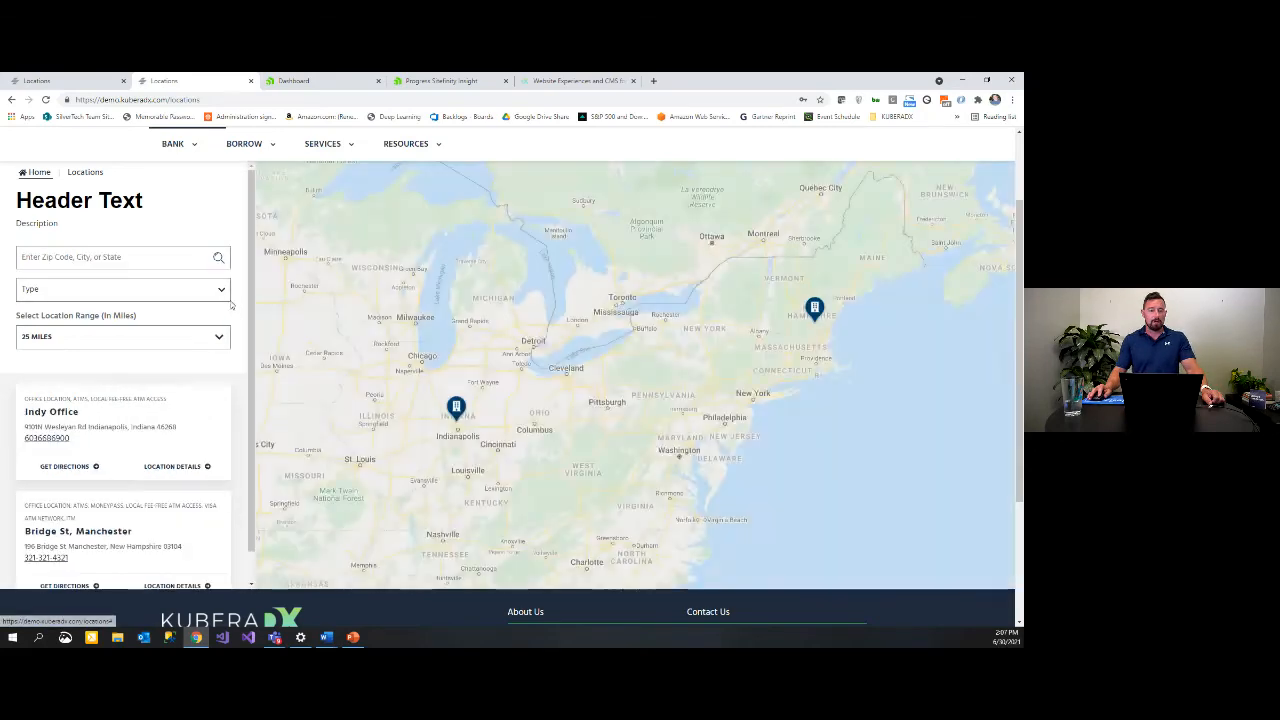
Step: Filter the location types to ITM, add Office Location, then remove ITM
click(220, 289)
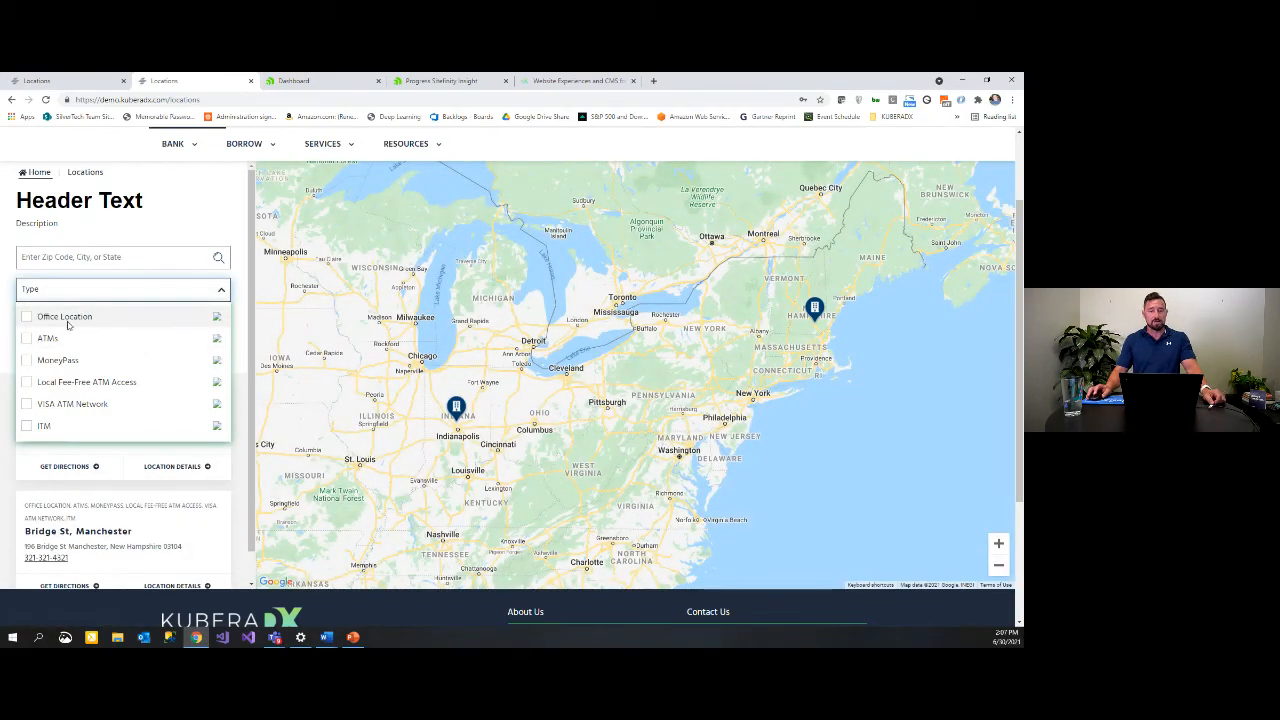
click(26, 427)
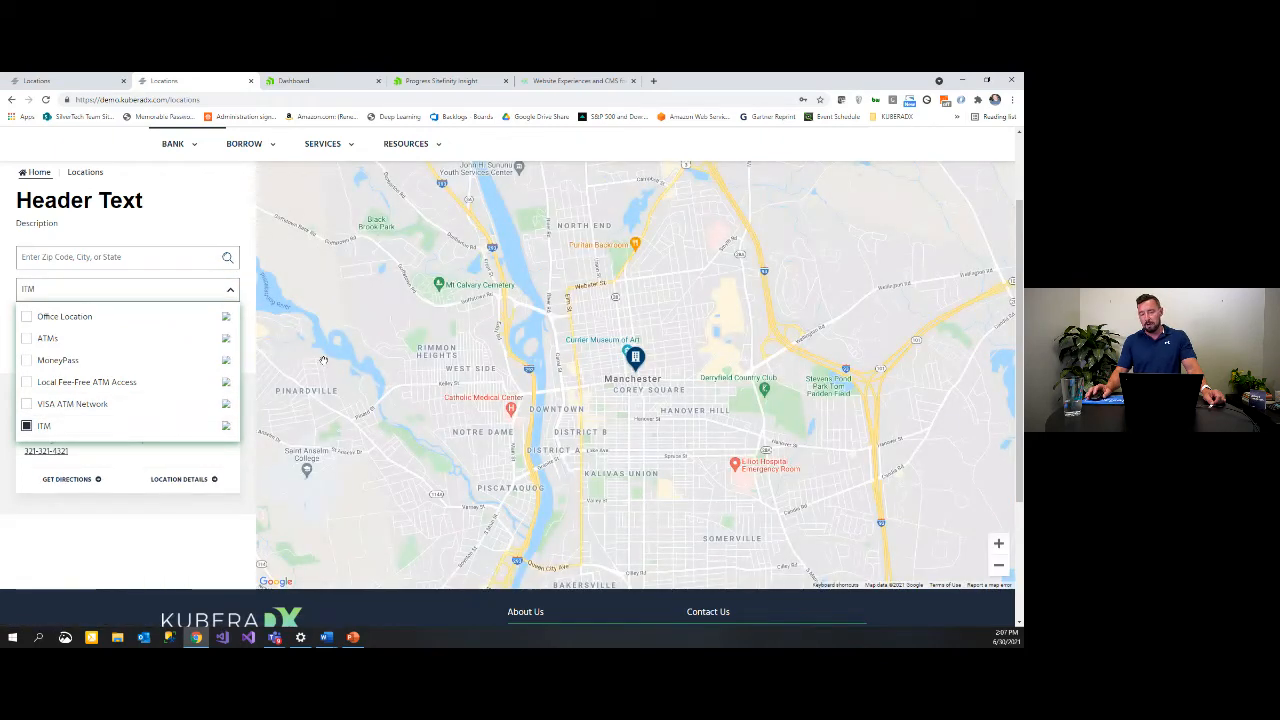
click(27, 317)
click(26, 426)
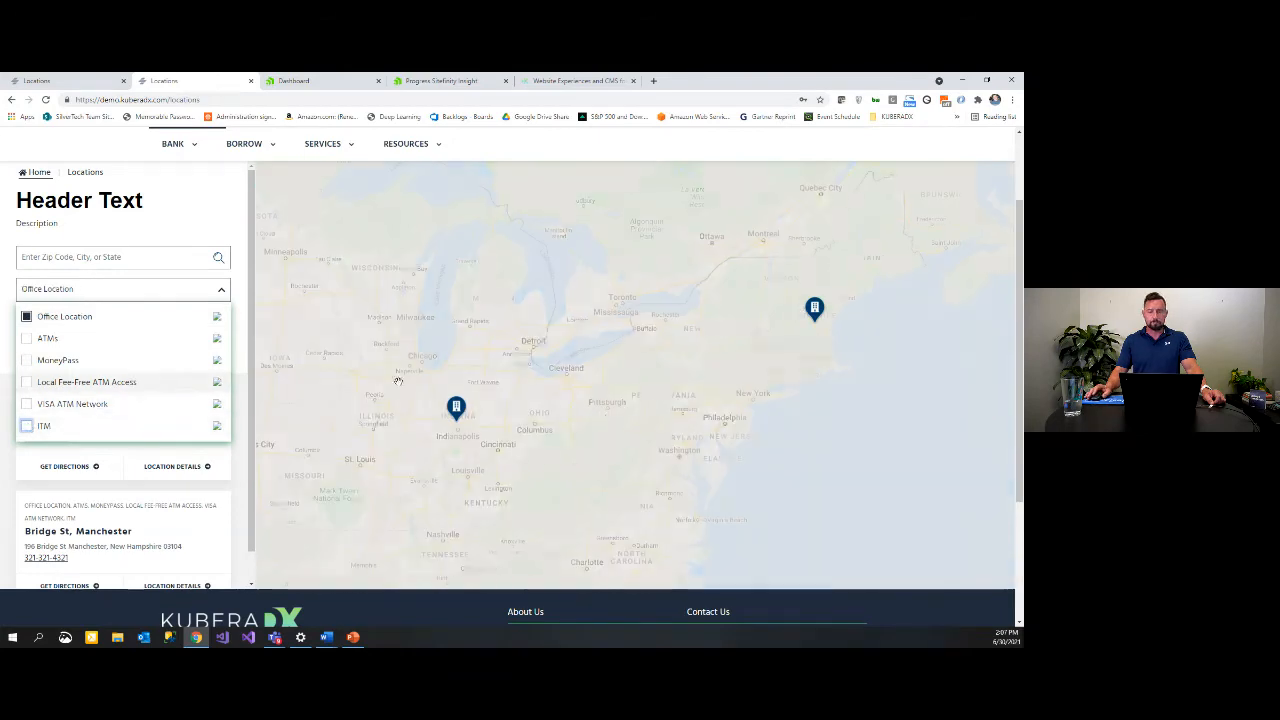
Step: Open the Indy Office detail page, go back, then open the Bridge St, Manchester page
click(456, 408)
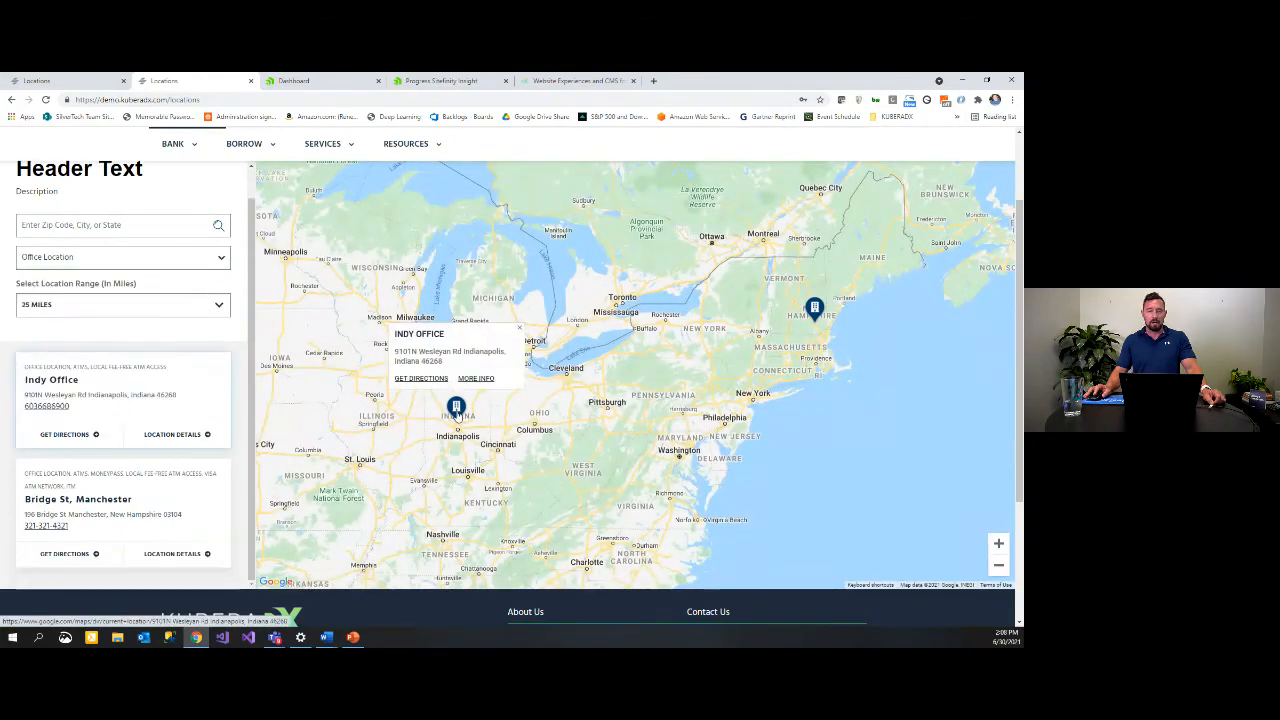
click(476, 378)
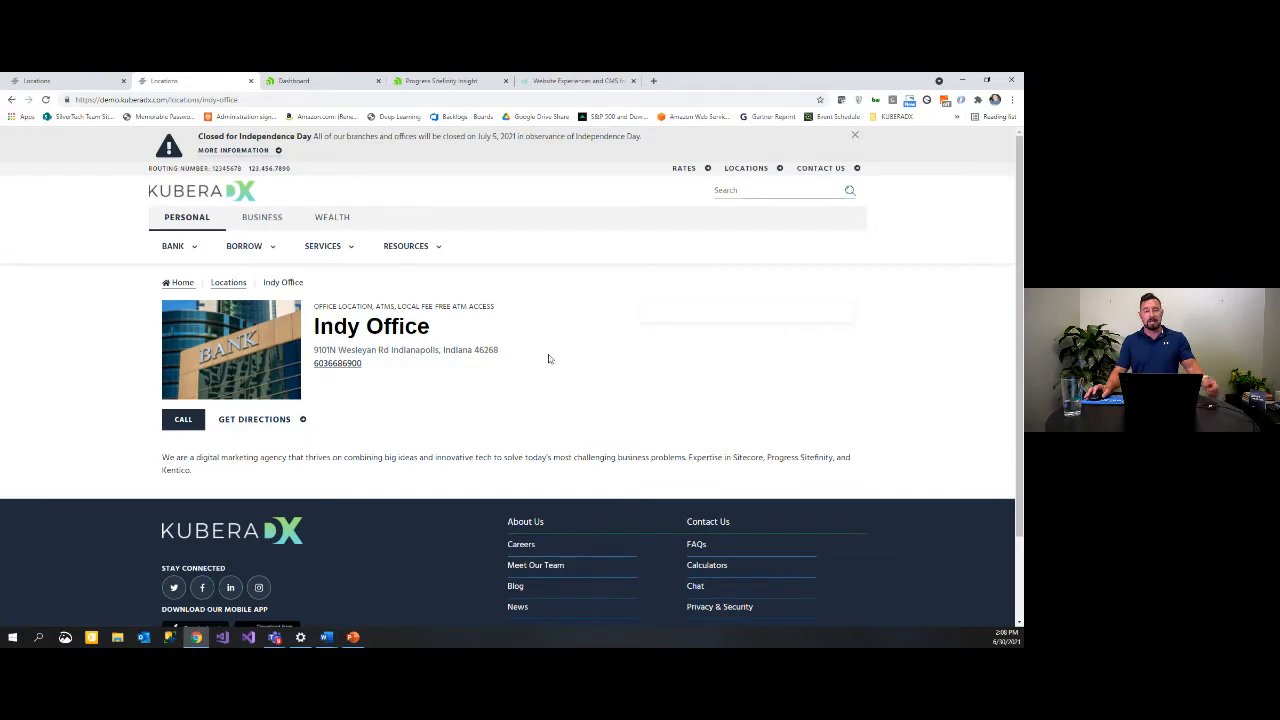
click(11, 99)
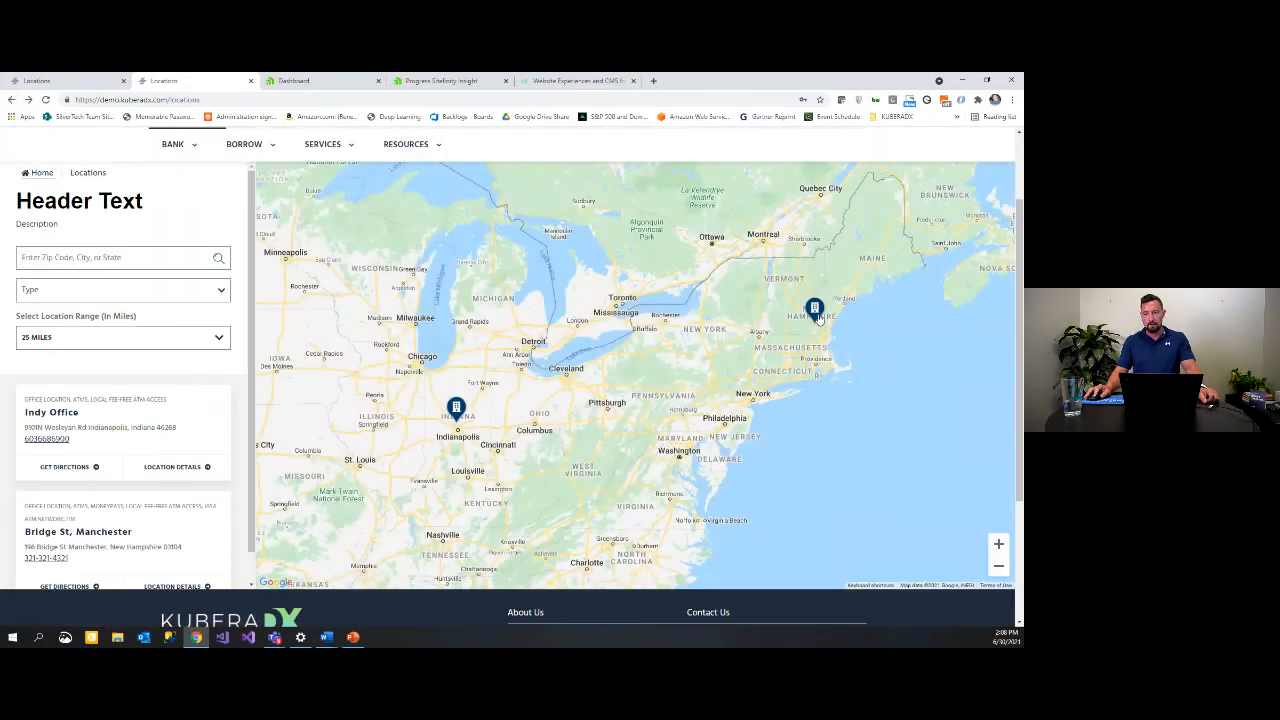
click(815, 310)
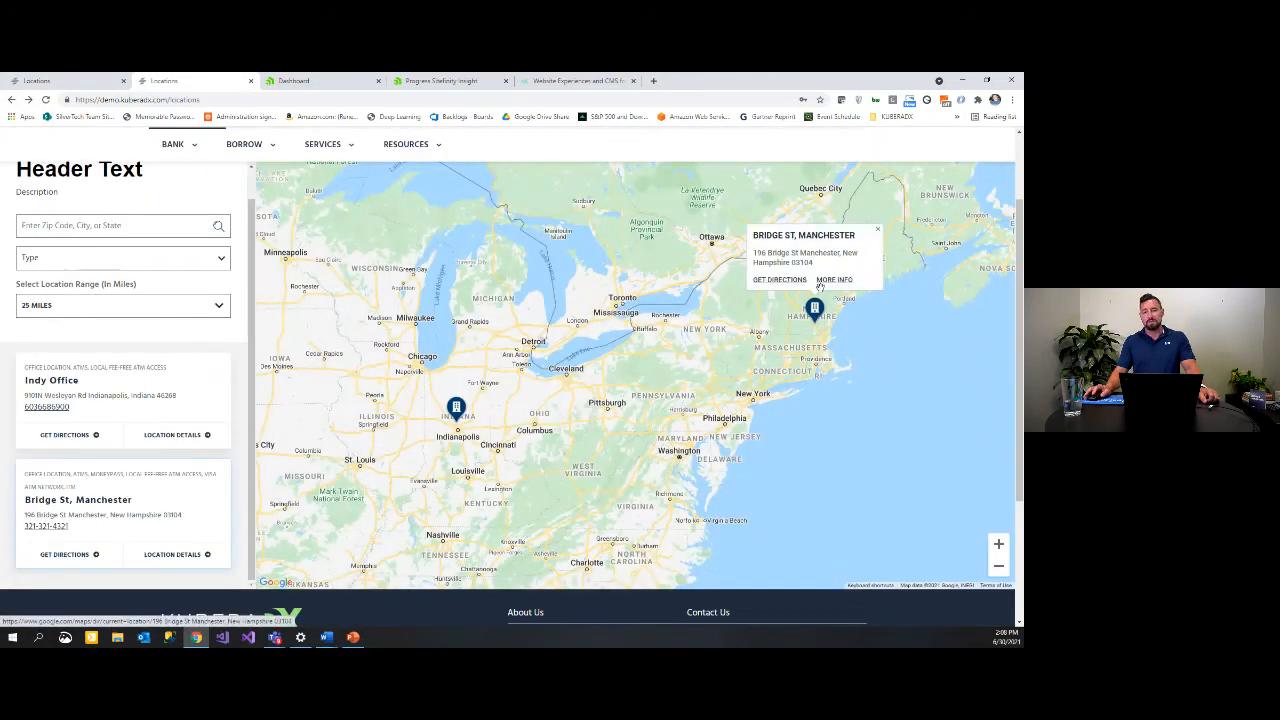
click(831, 282)
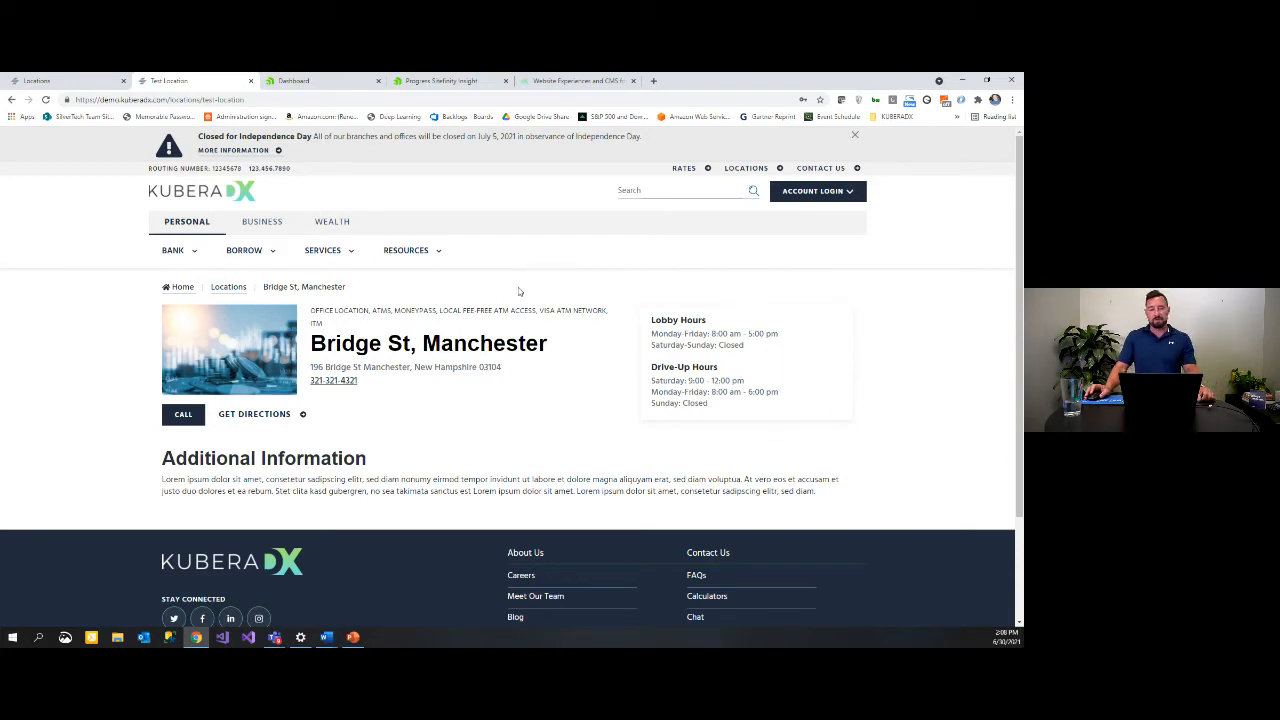
Step: Scroll through the Contact Us form and support info, then switch to the Dashboard tab
click(821, 168)
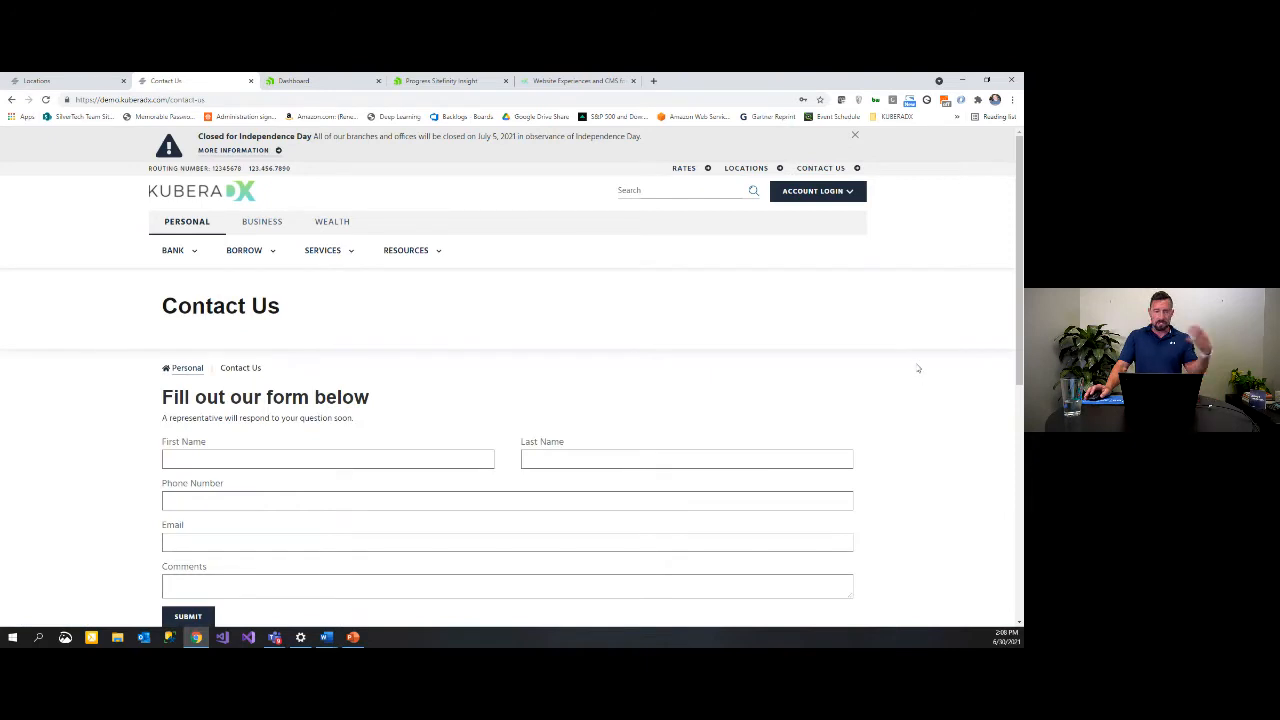
scroll(918, 369, down, 3)
scroll(576, 455, down, 2)
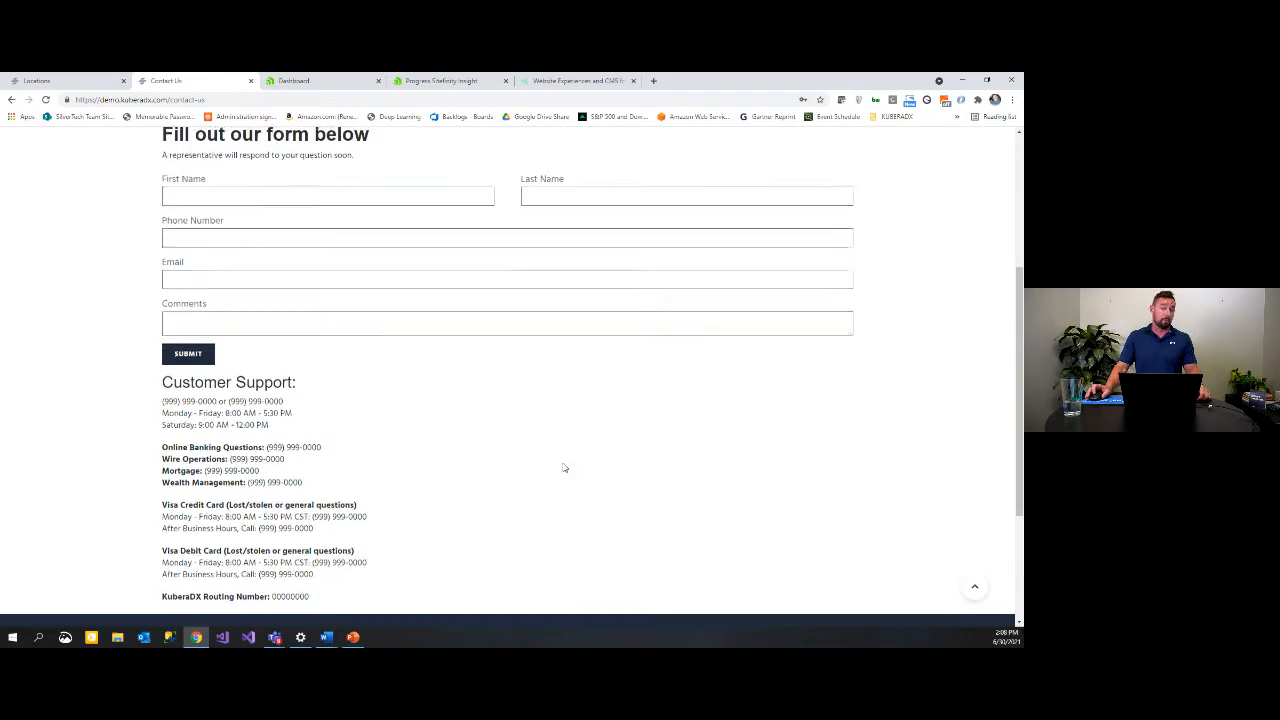
scroll(563, 468, up, 5)
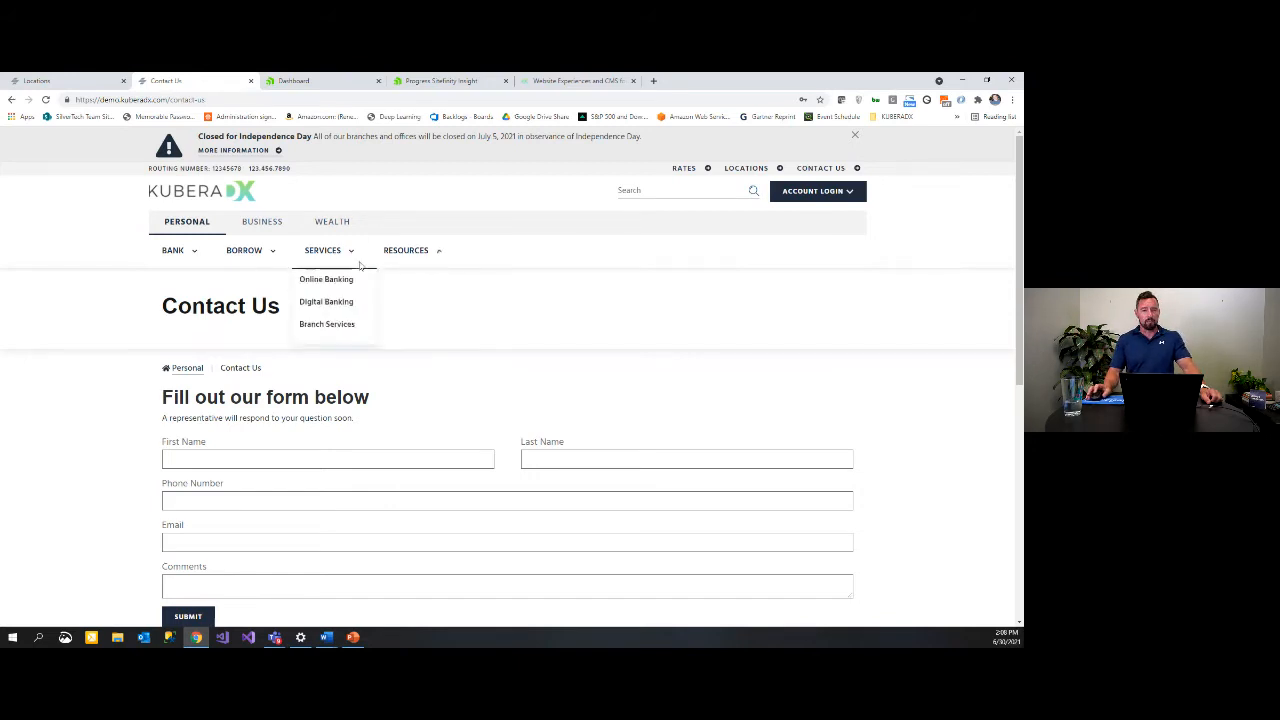
click(313, 82)
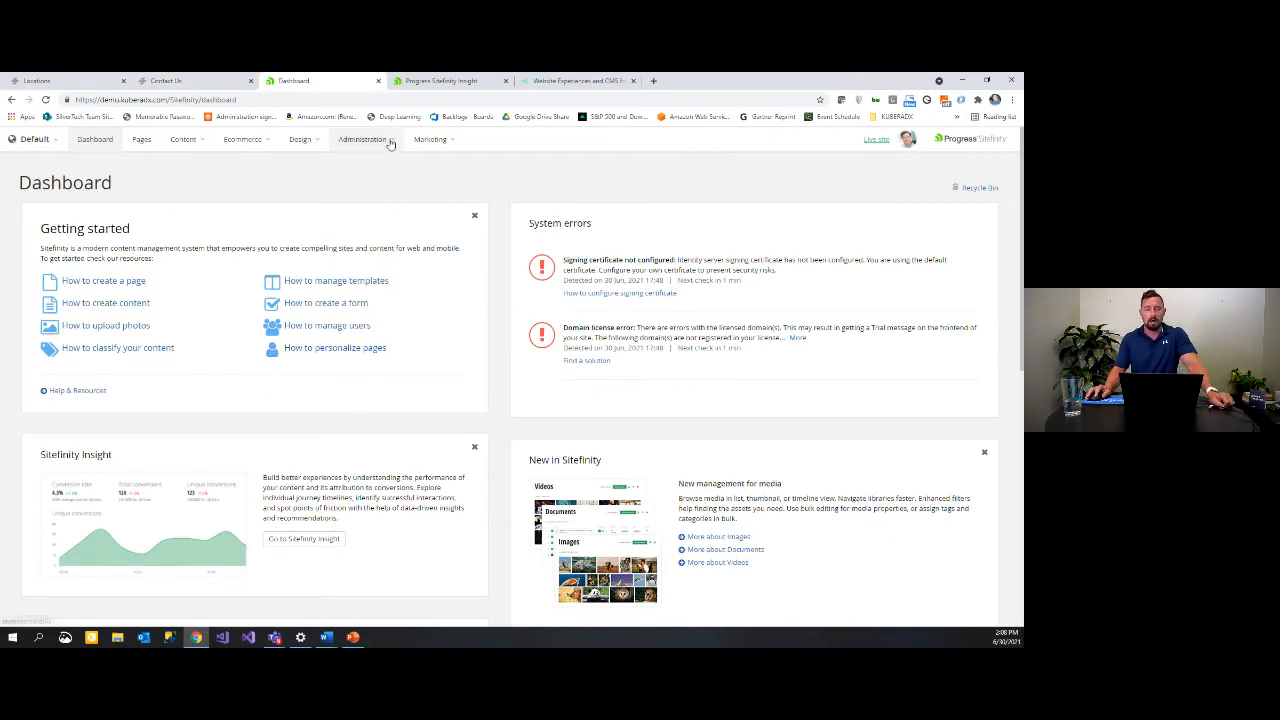
Step: Open the Roles page and choose All Roles to list all ten roles
mouse_move(390, 142)
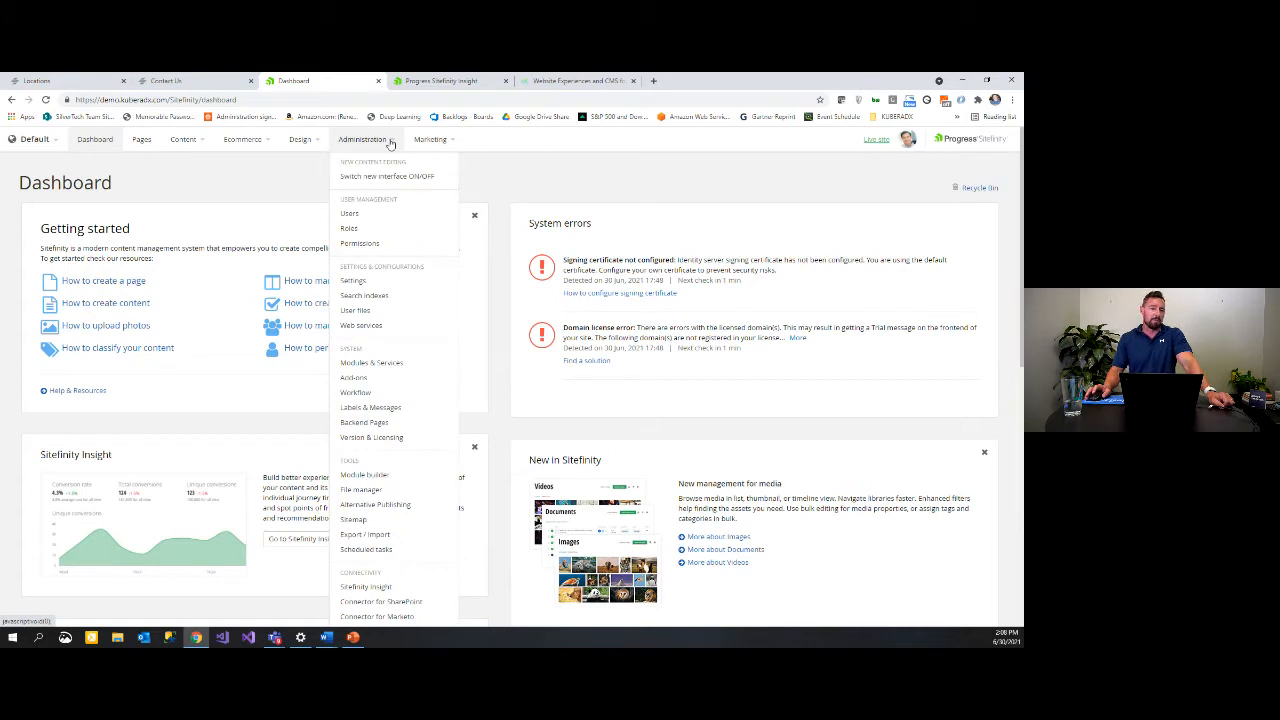
click(362, 243)
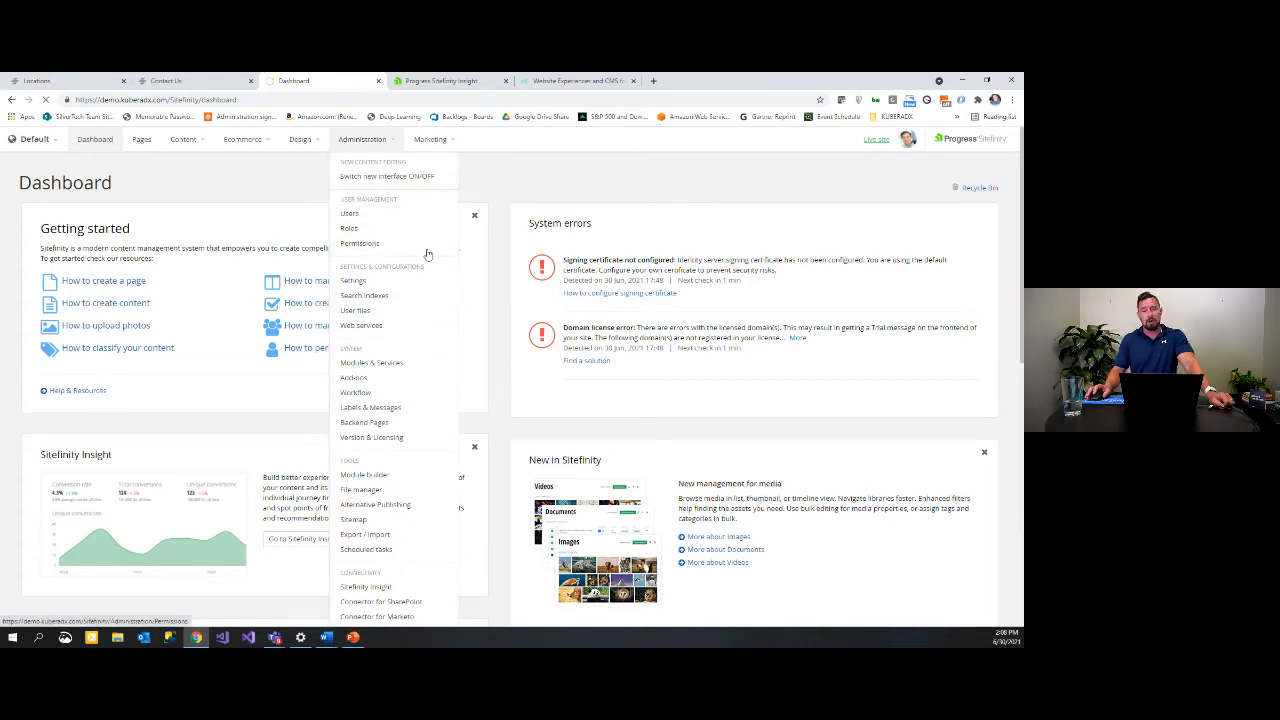
click(377, 231)
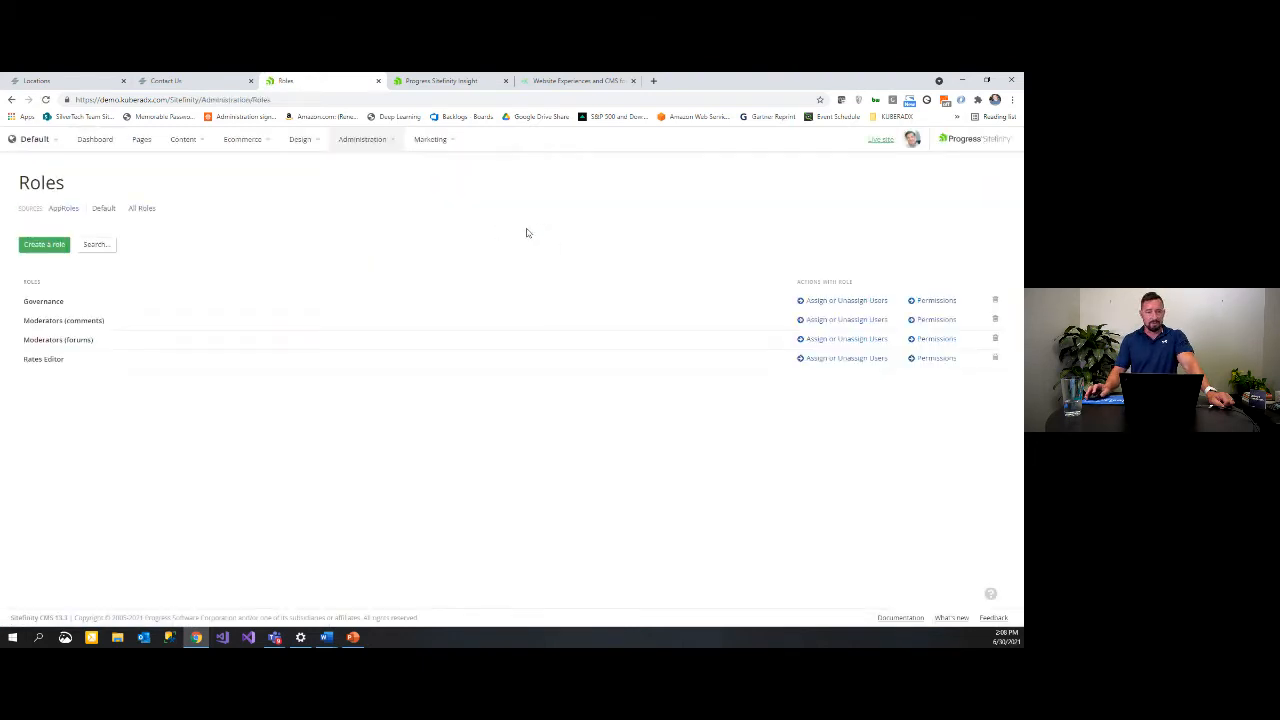
click(141, 209)
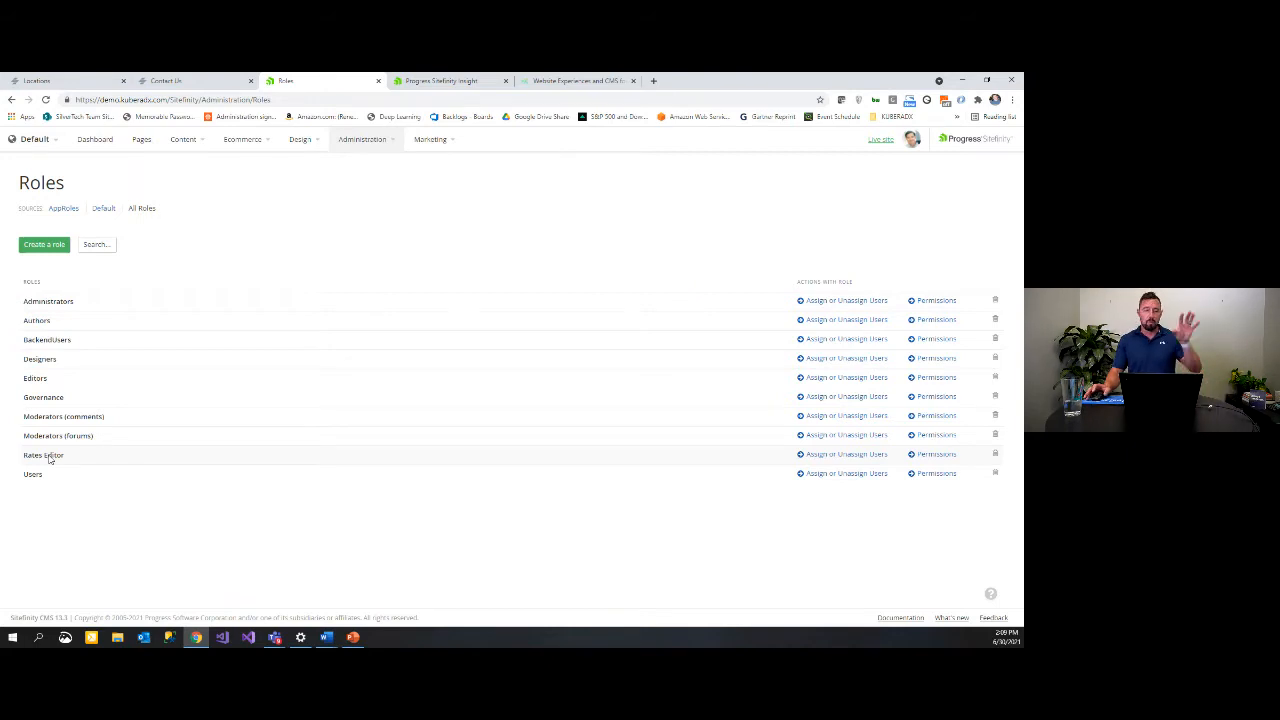
click(385, 139)
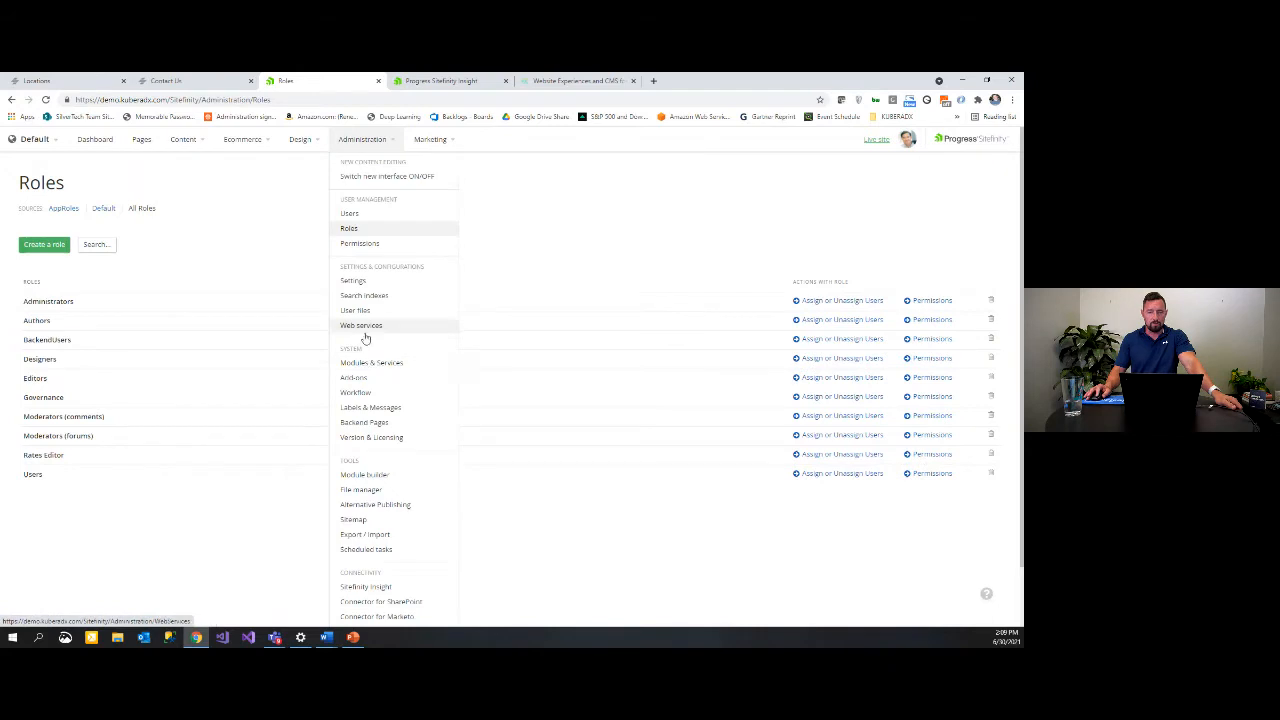
Step: Open Administration > Workflow, inspect Rates Approval's scope and approval level, and go back
click(363, 396)
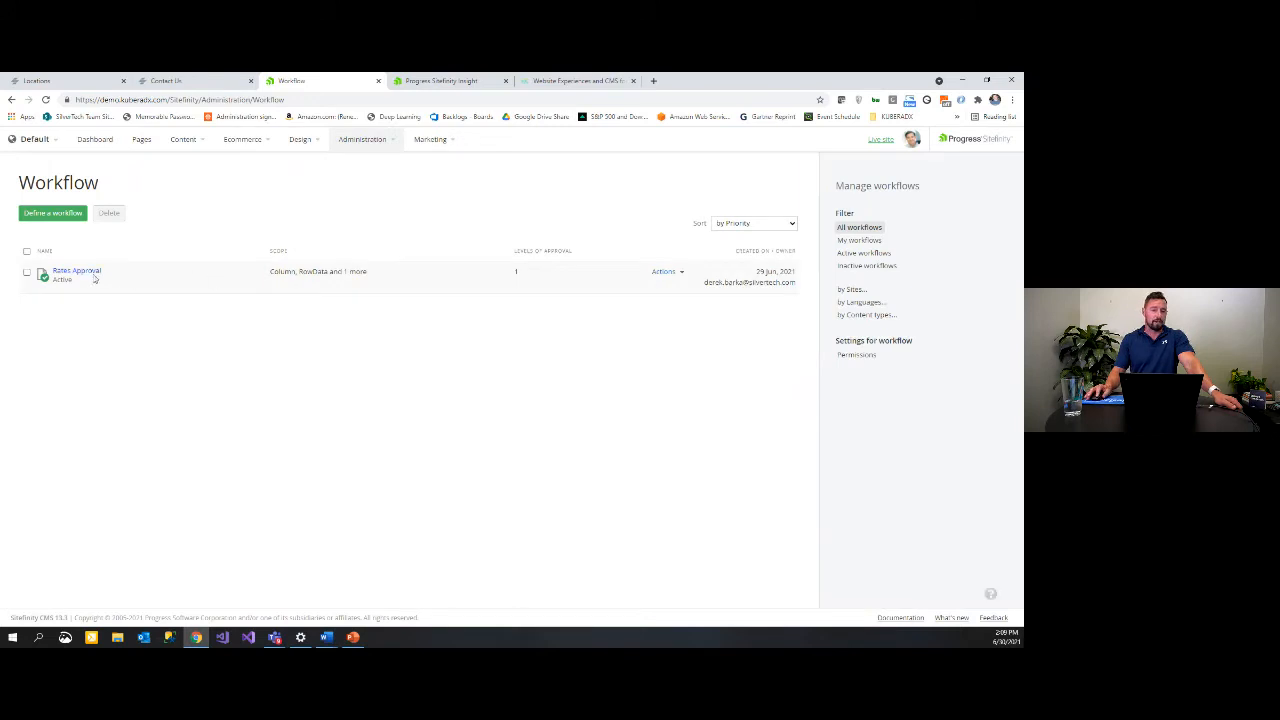
click(85, 272)
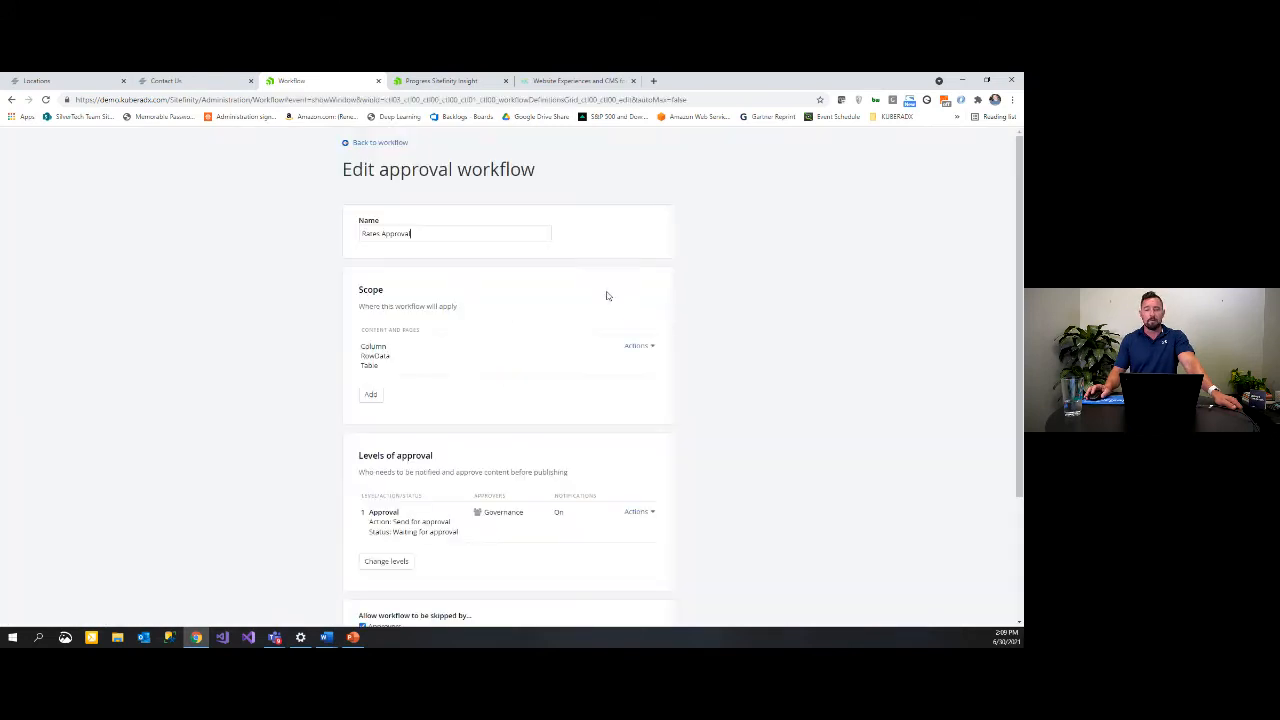
scroll(500, 225, down, 2)
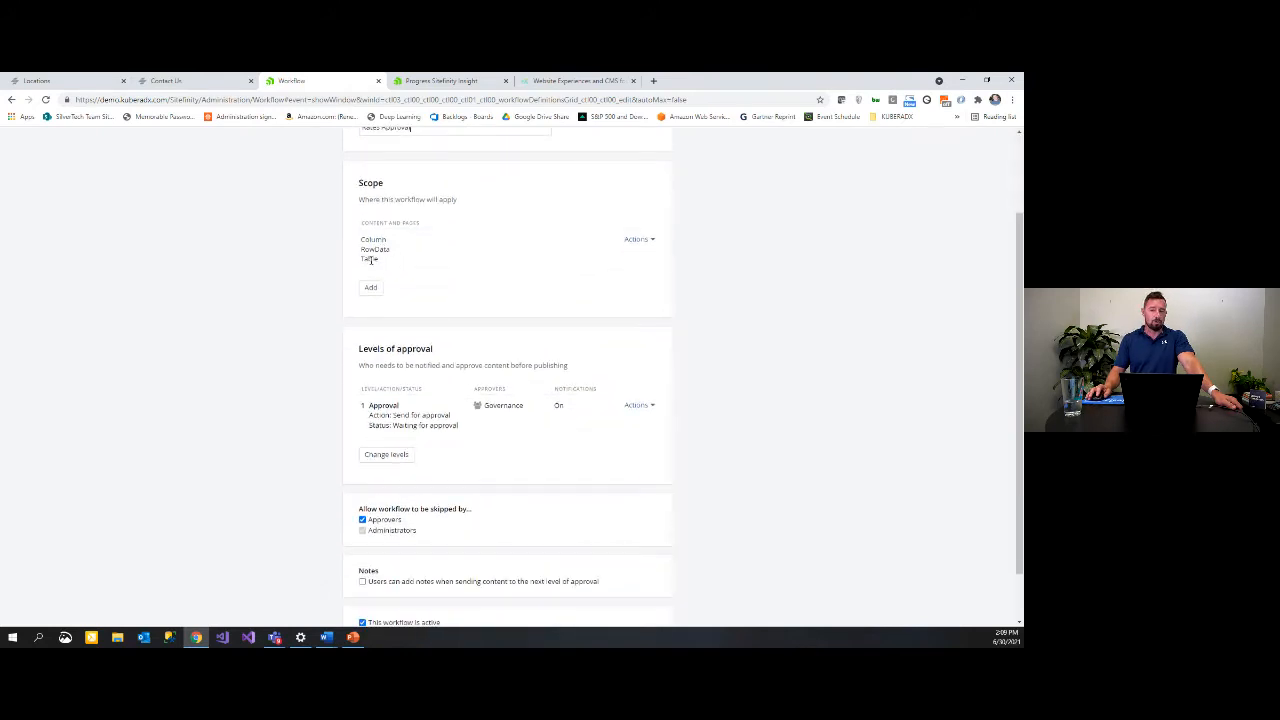
scroll(405, 259, down, 1)
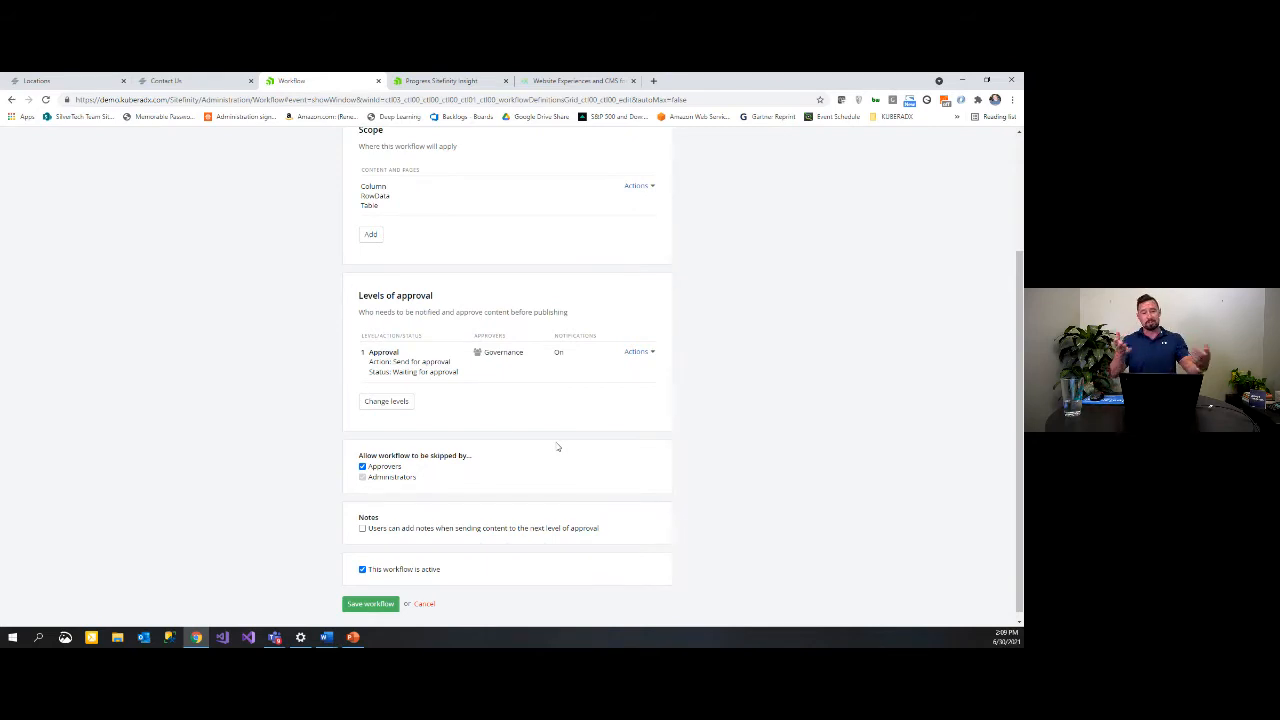
scroll(524, 360, up, 2)
scroll(527, 350, up, 1)
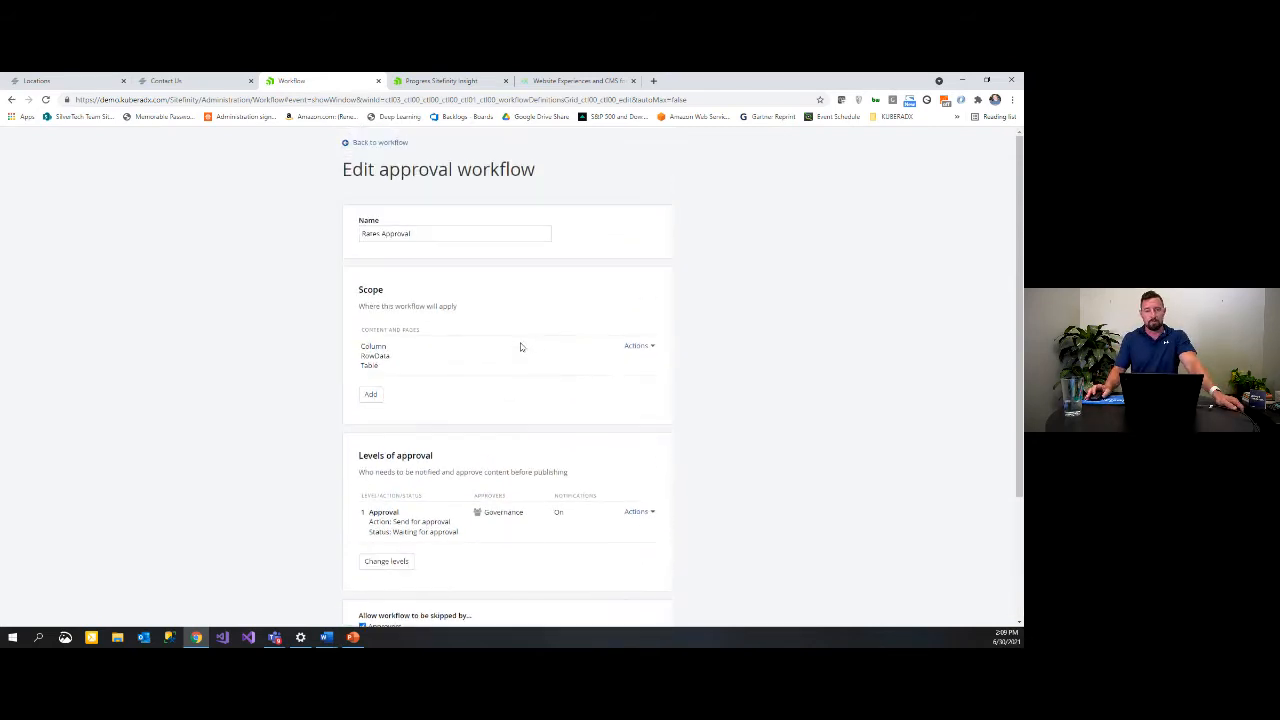
click(376, 145)
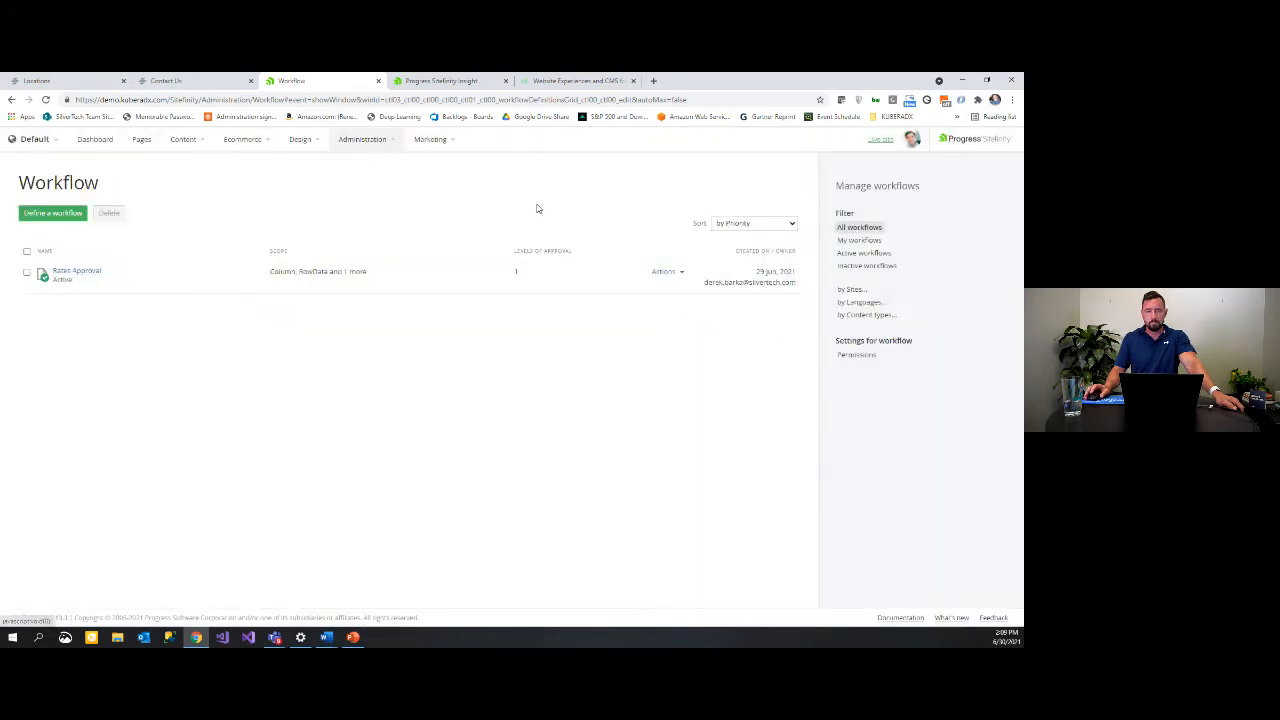
Step: Go to Content > Blogs > General Blog and start a new post's body text
click(204, 144)
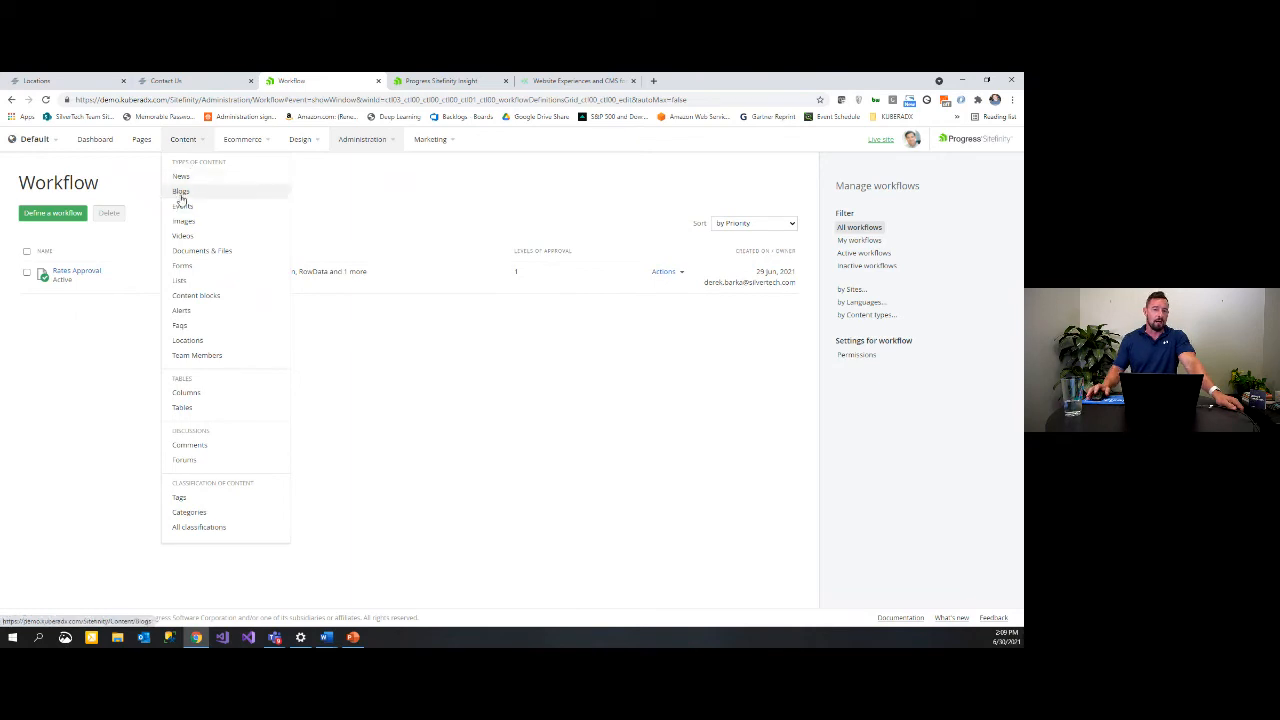
click(181, 195)
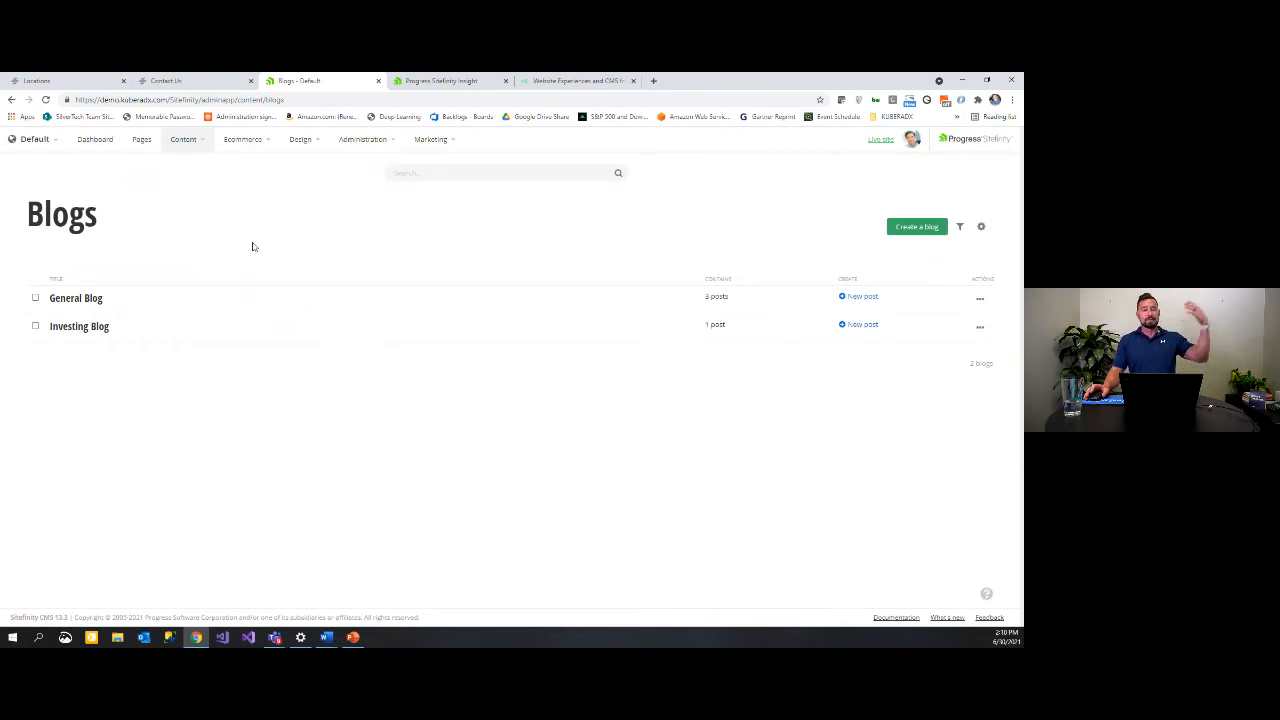
click(79, 299)
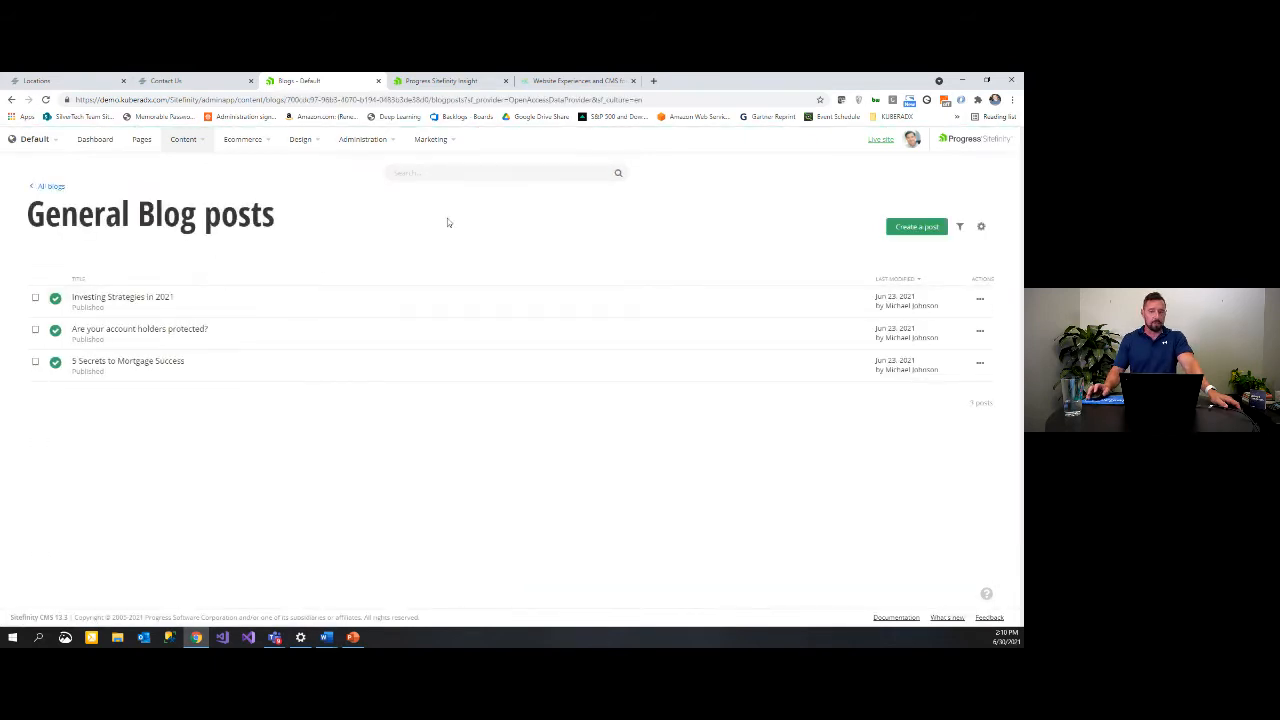
click(920, 230)
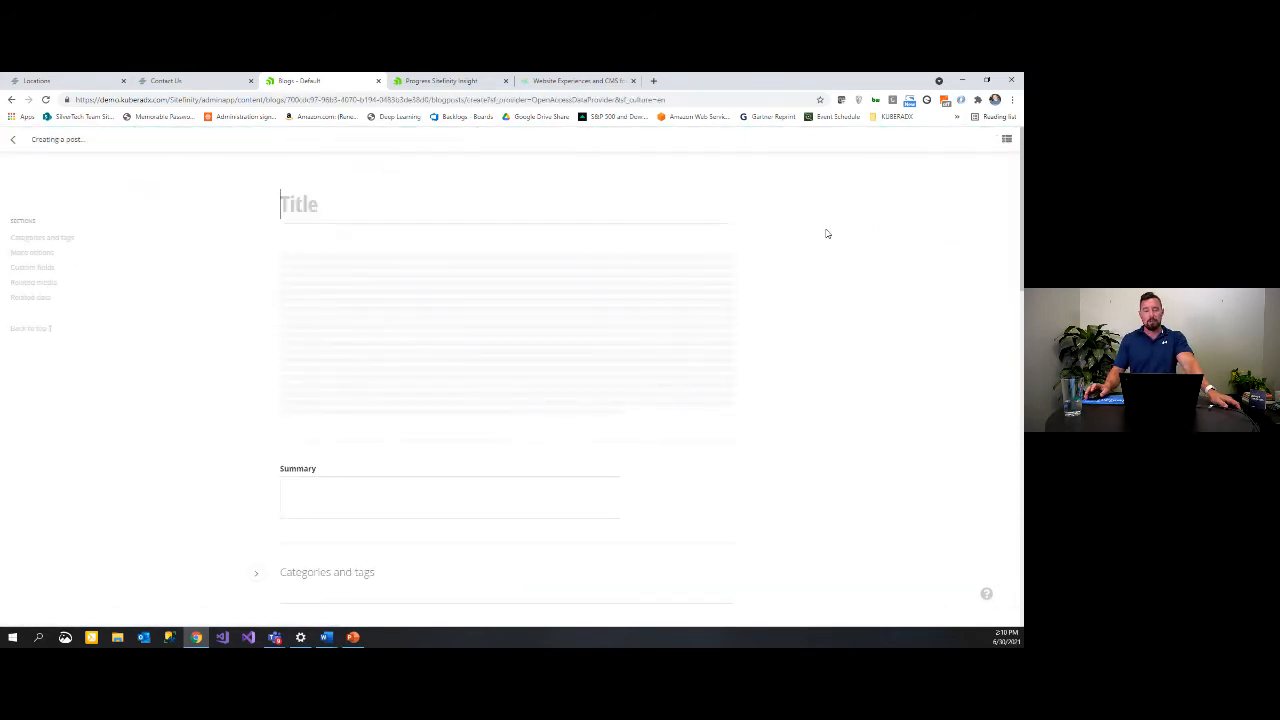
click(325, 256)
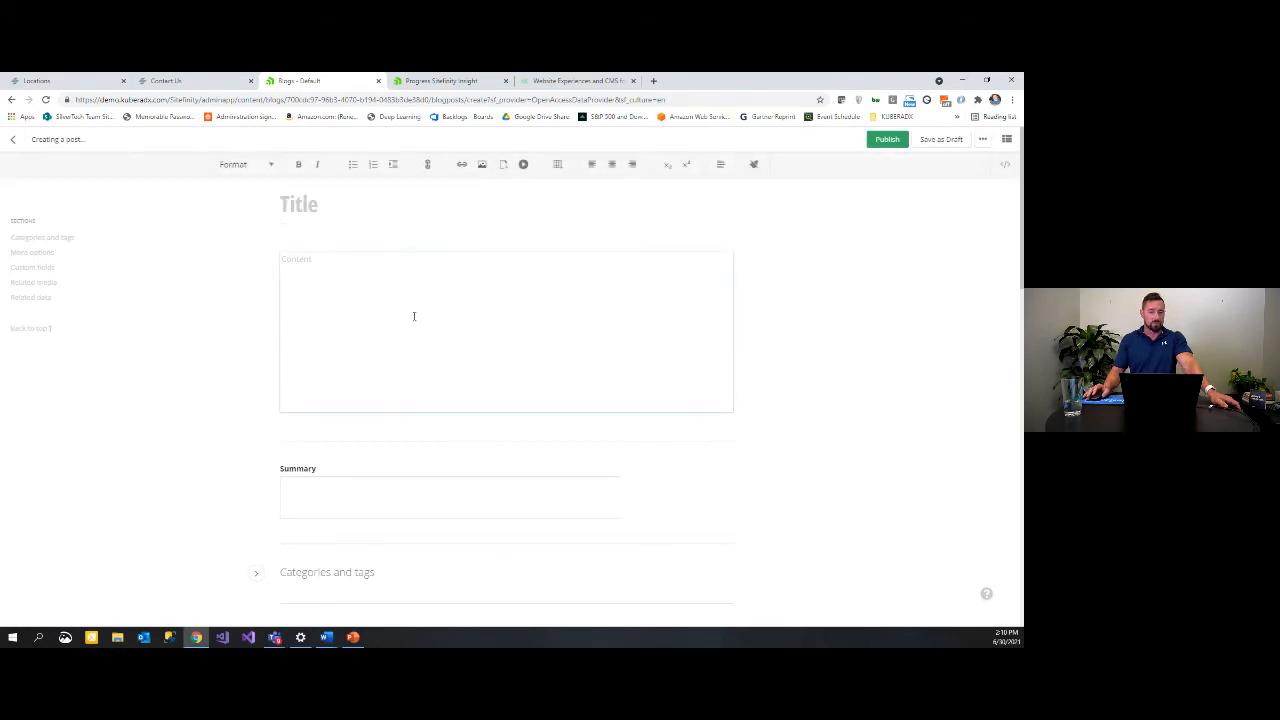
scroll(413, 316, down, 5)
Step: Expand Categories and tags, open the category picker, then discard the unsaved post
click(256, 309)
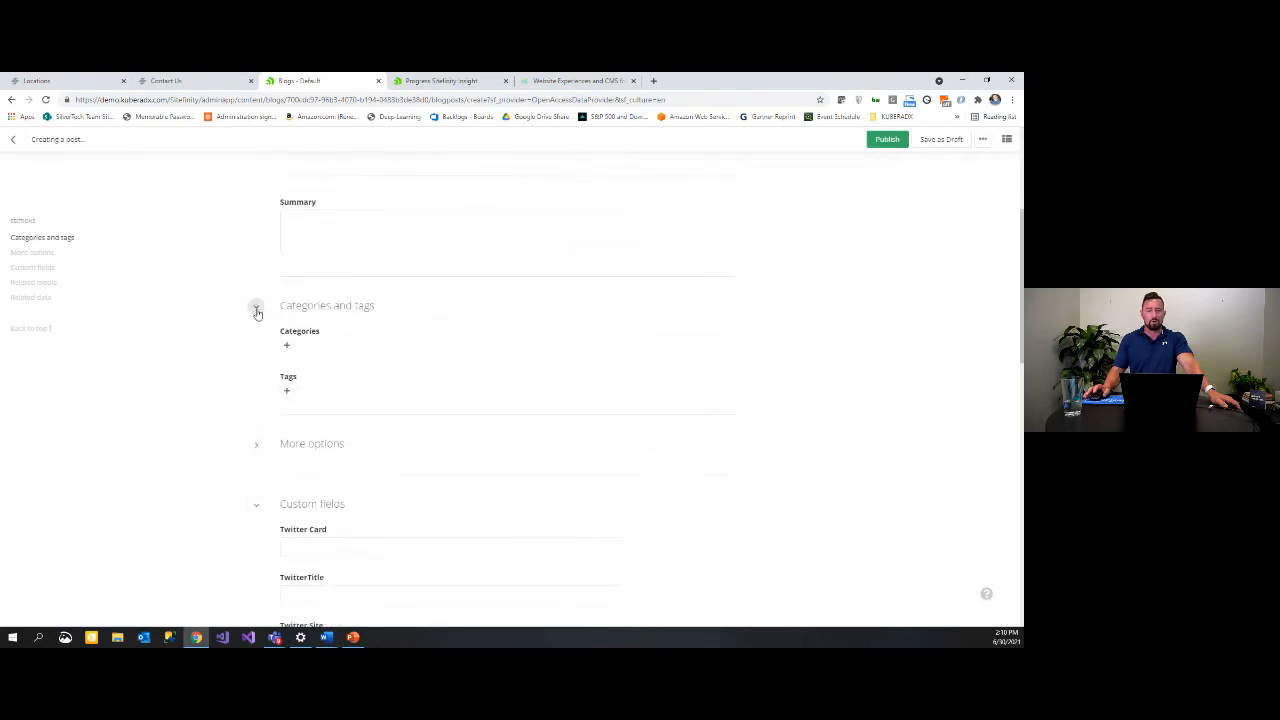
scroll(320, 315, down, 1)
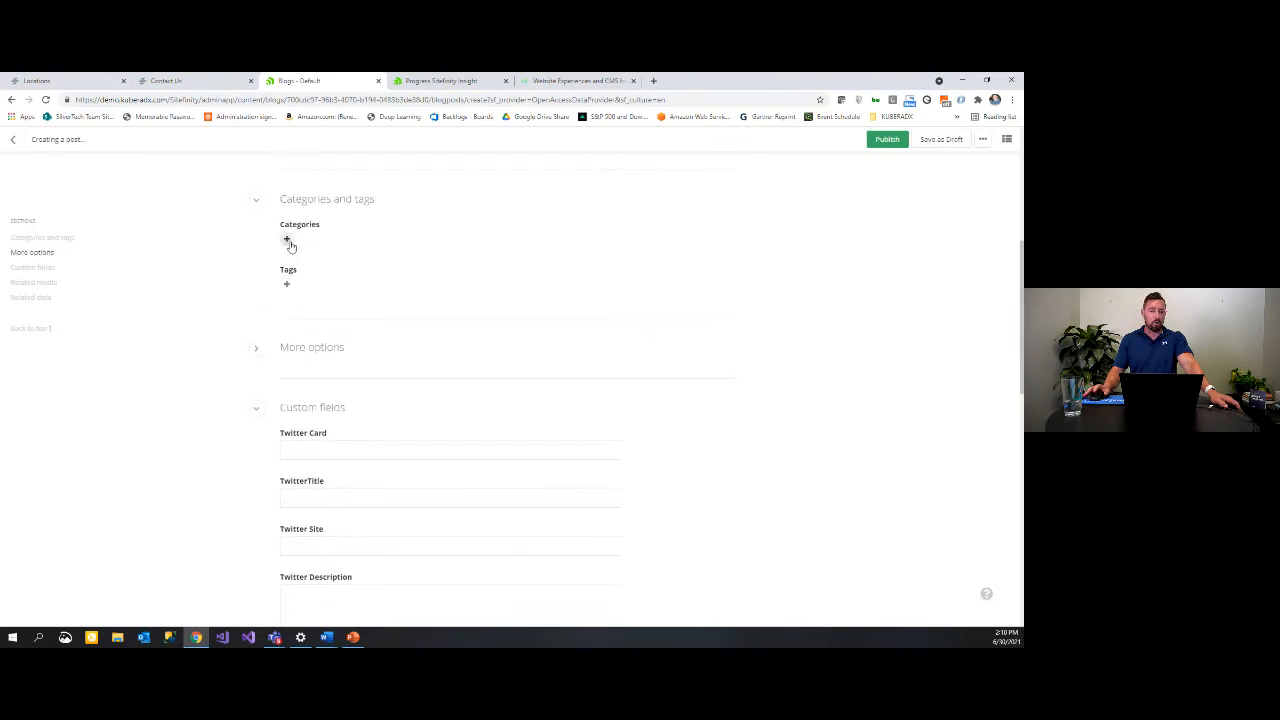
click(287, 242)
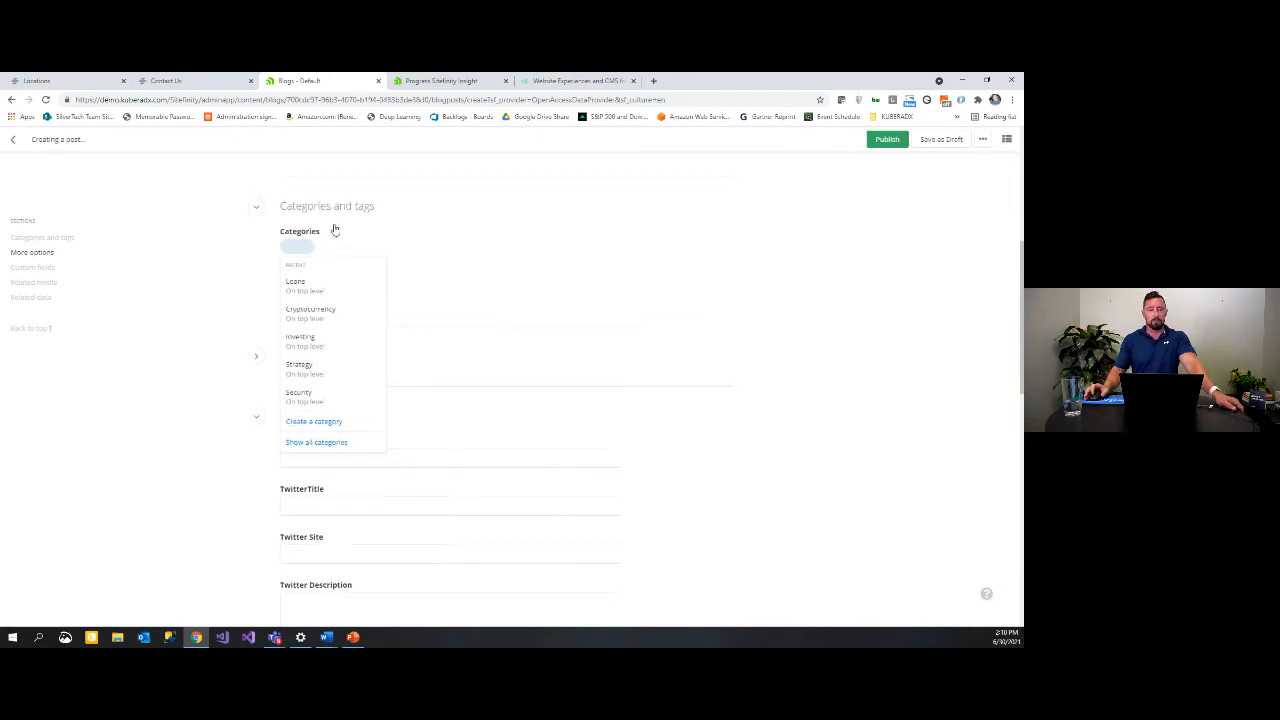
scroll(334, 231, up, 4)
click(13, 139)
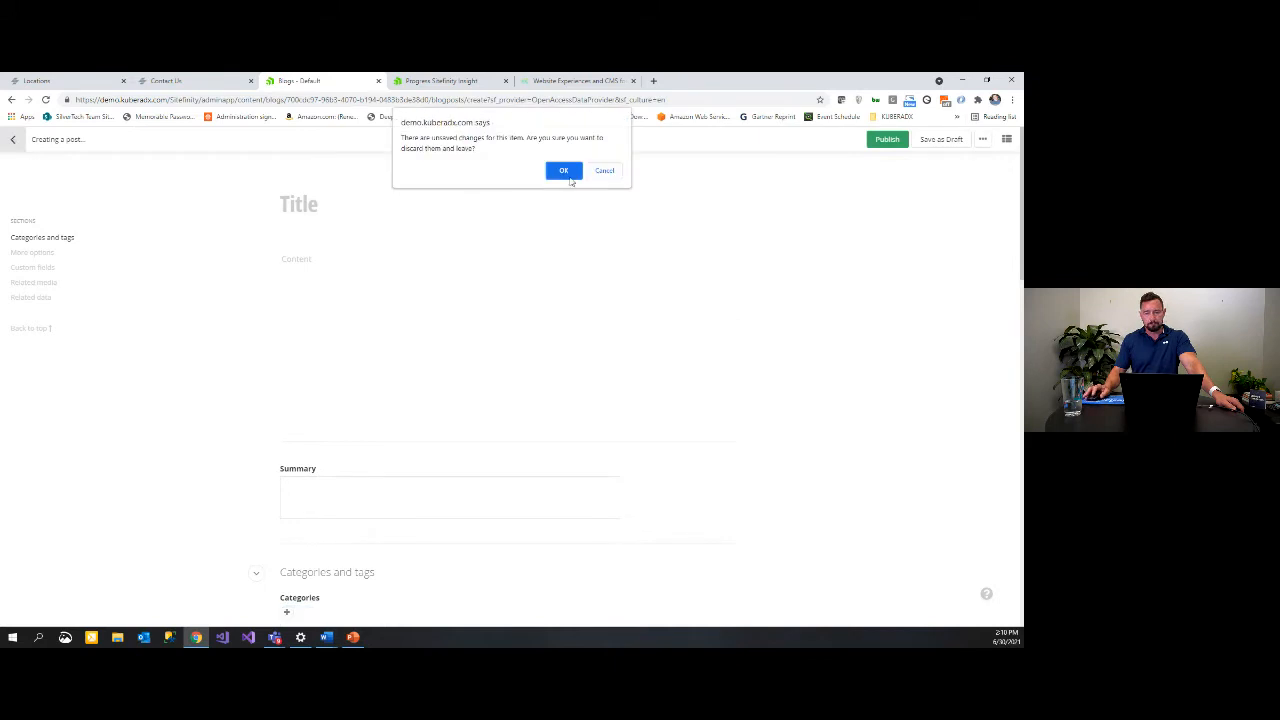
click(564, 170)
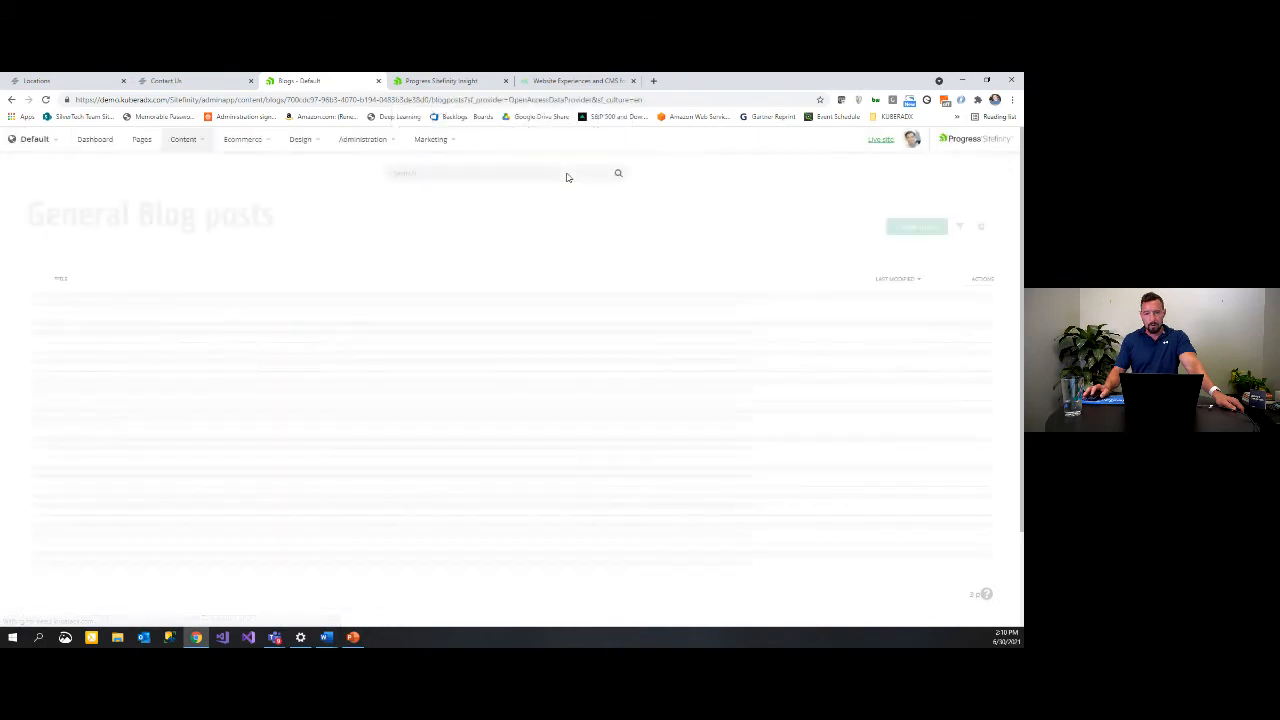
Step: Open the Hero Images library from the image libraries
click(204, 143)
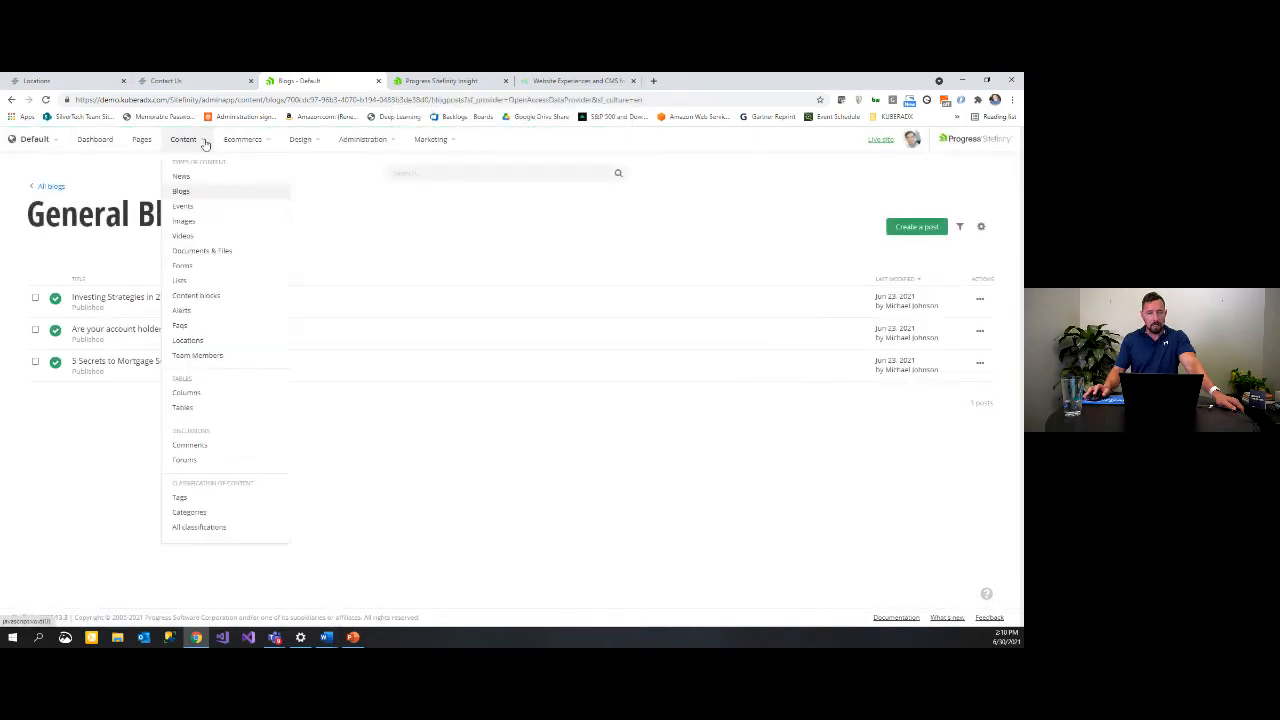
click(186, 224)
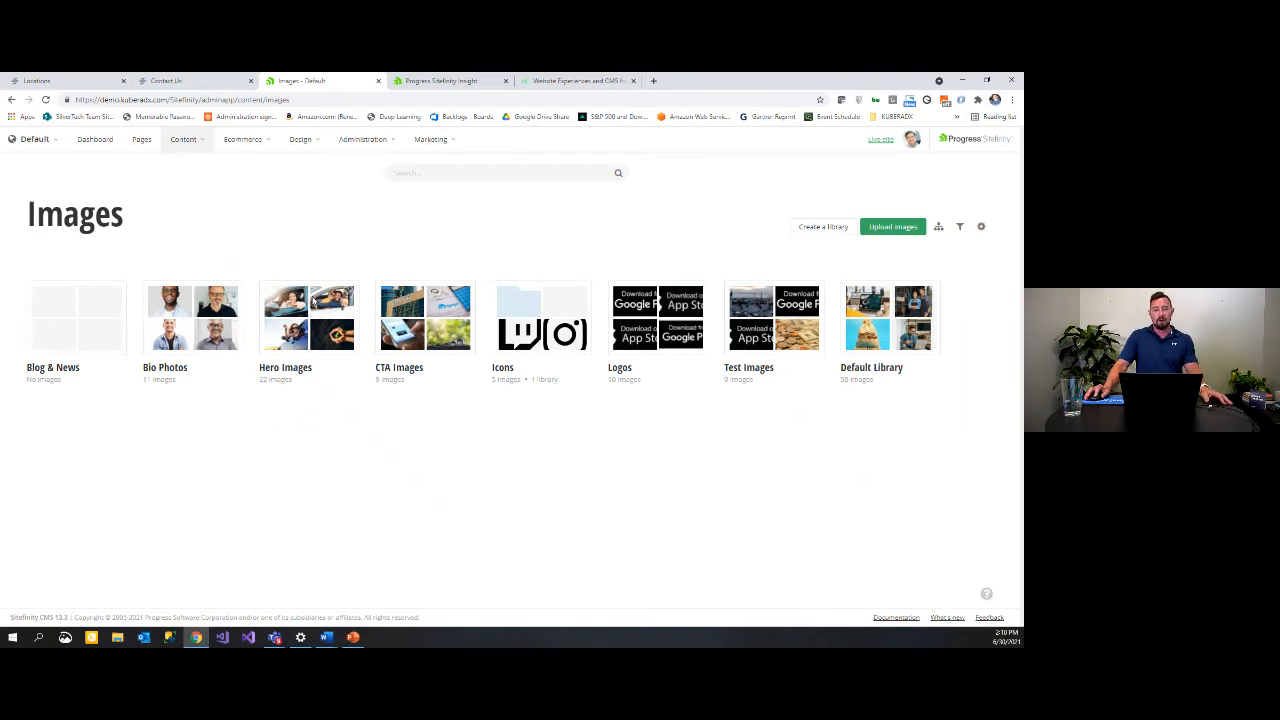
click(316, 306)
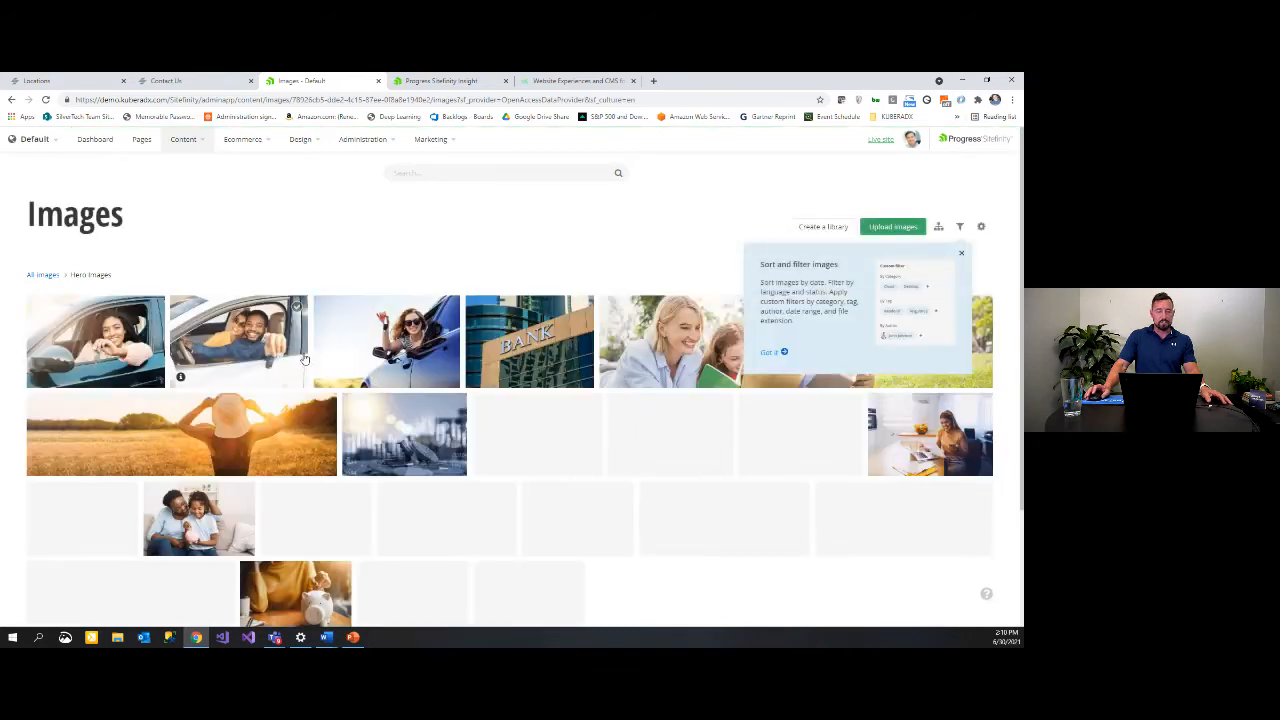
click(962, 258)
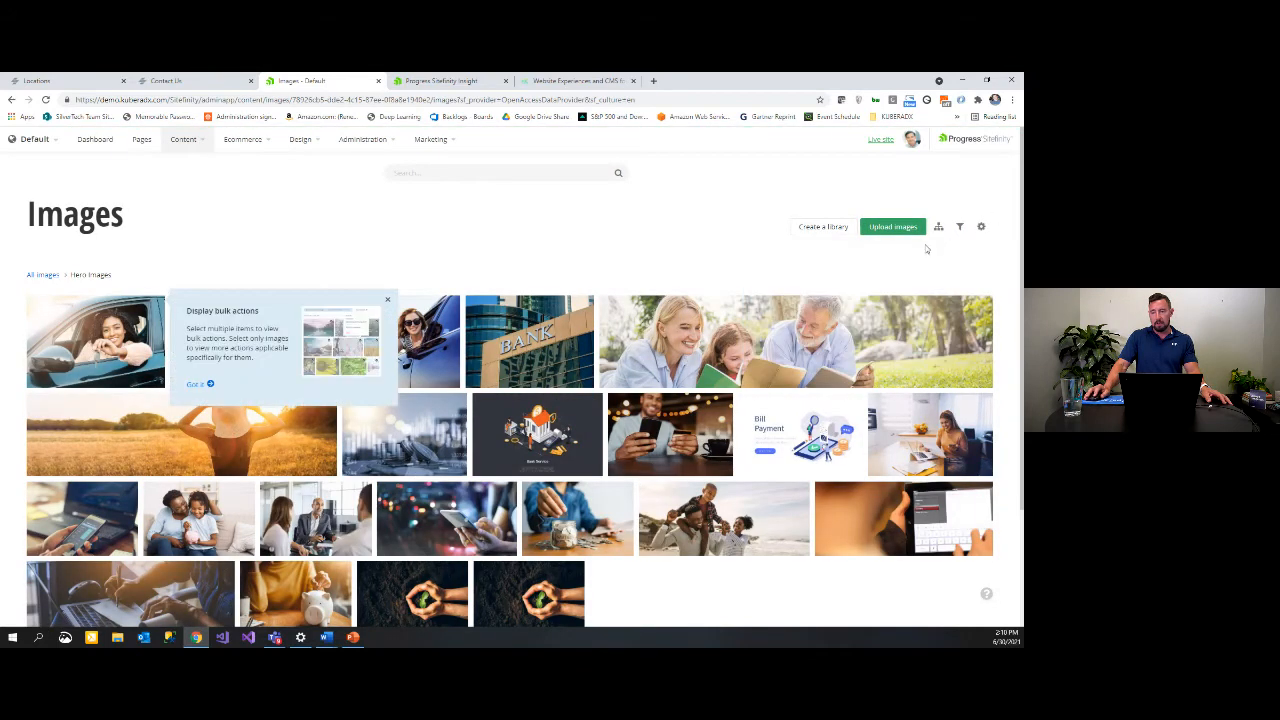
Step: Choose New House 1.jpg and New House 2.jpg from the computer for upload
click(896, 227)
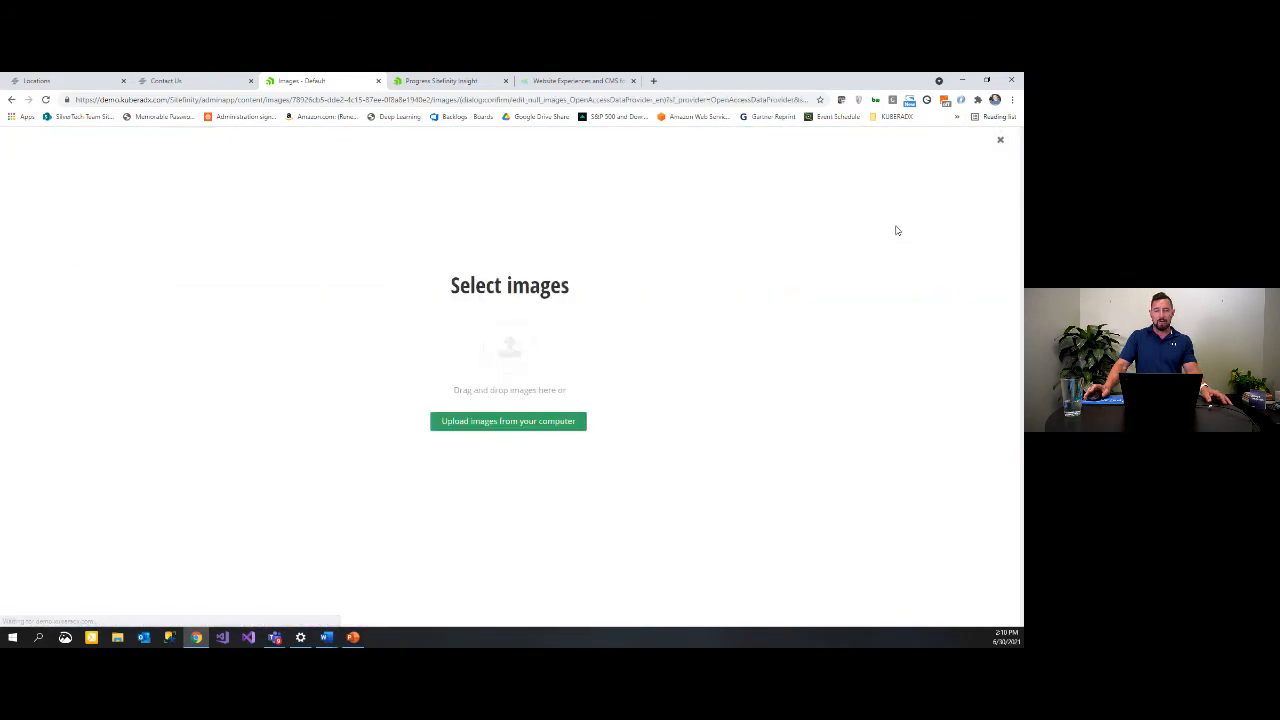
click(517, 424)
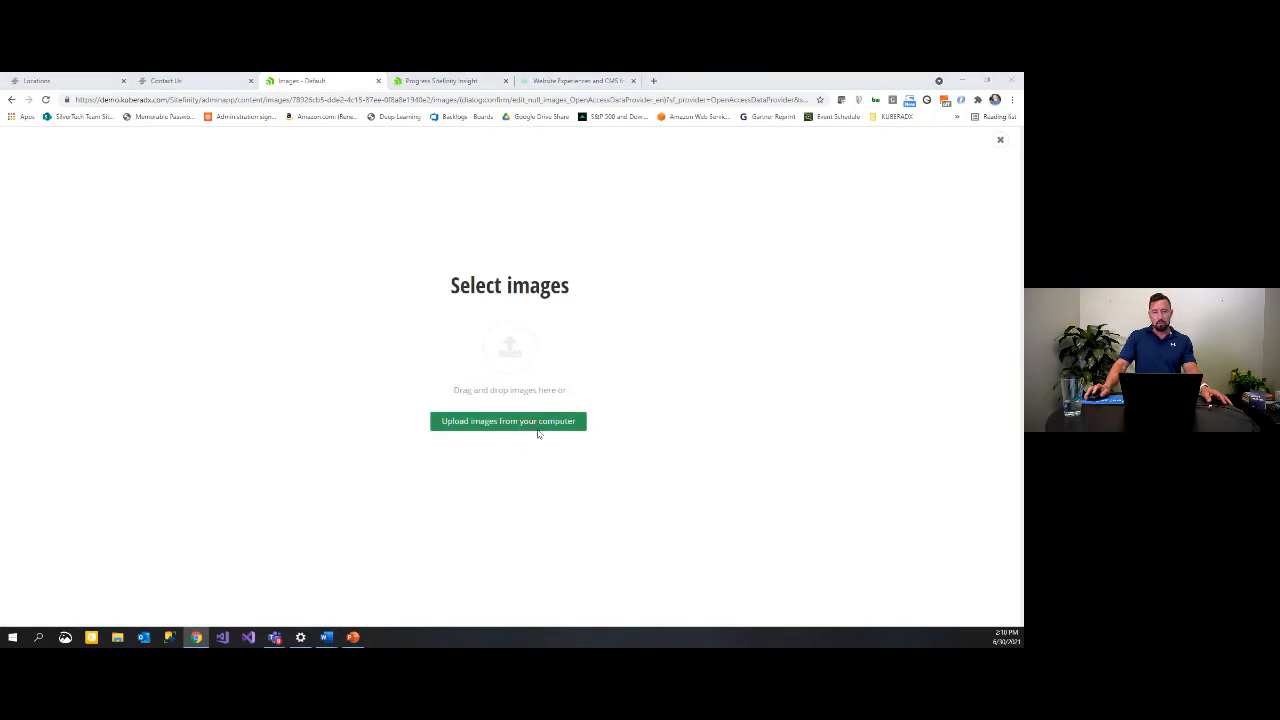
click(126, 172)
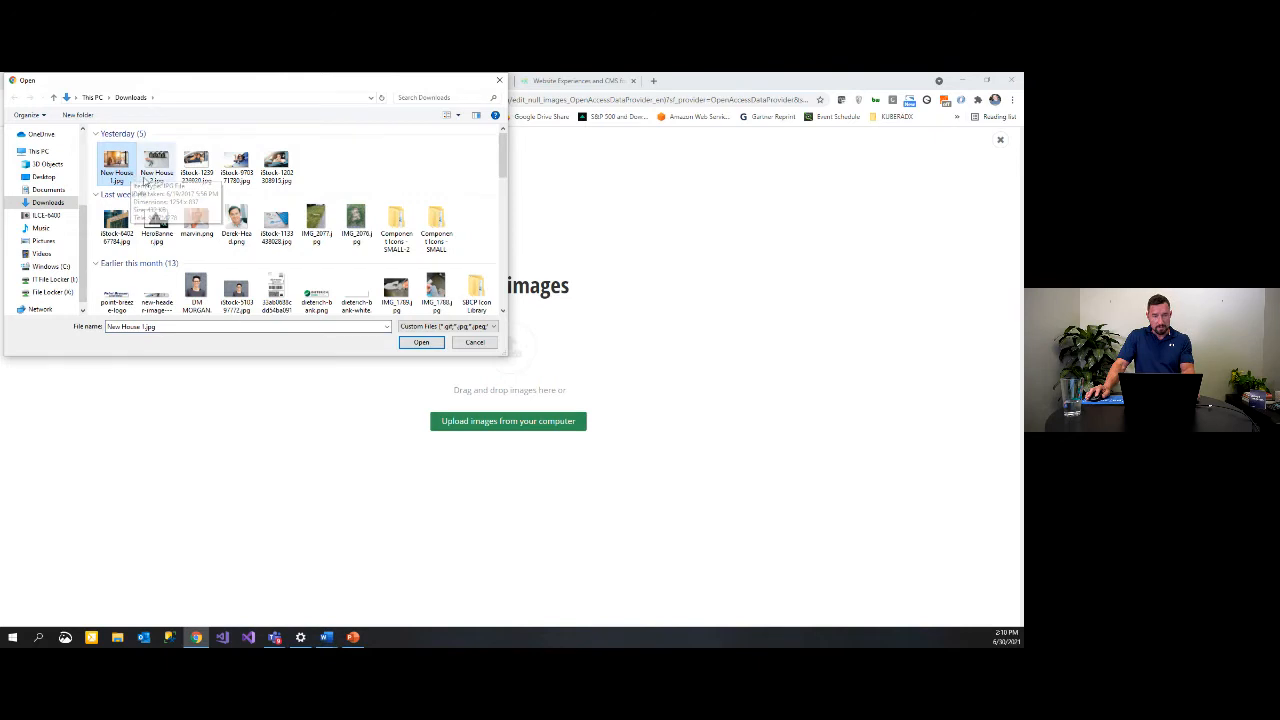
ctrl+click(156, 166)
click(422, 342)
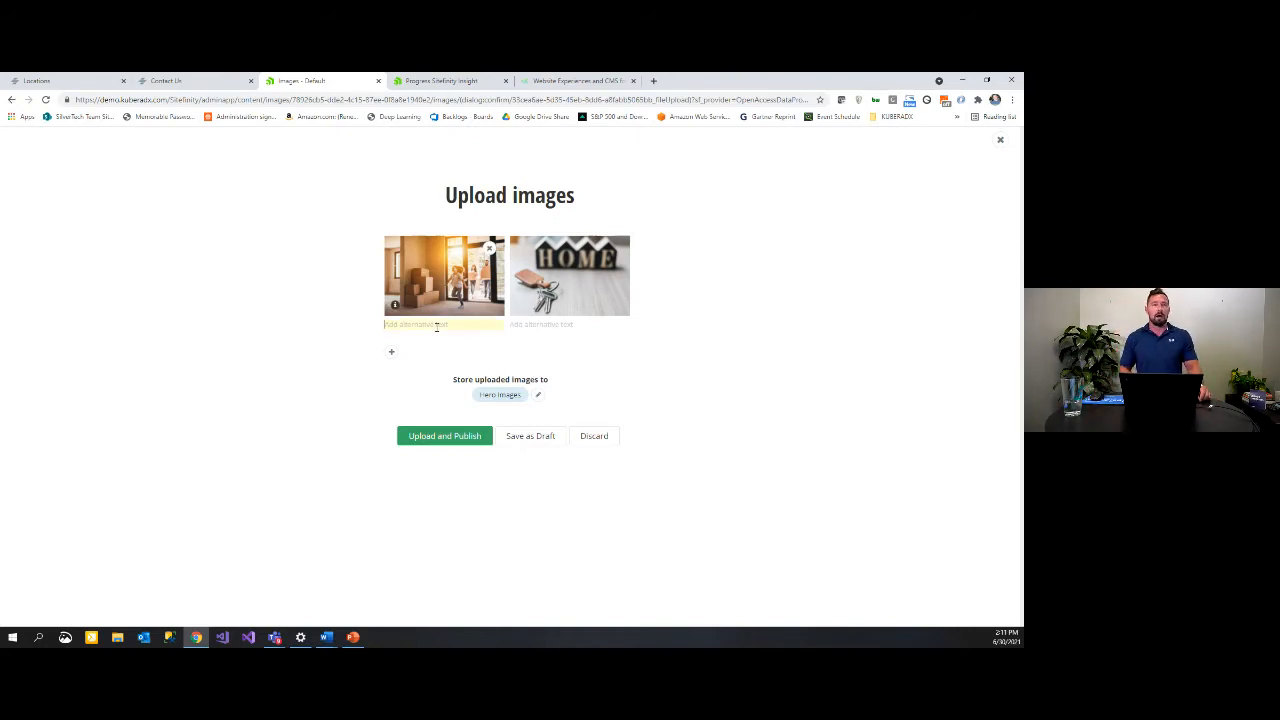
Step: Give the images alt text 'family new house' and 'keys and new home', then upload and publish them
text(family new house)
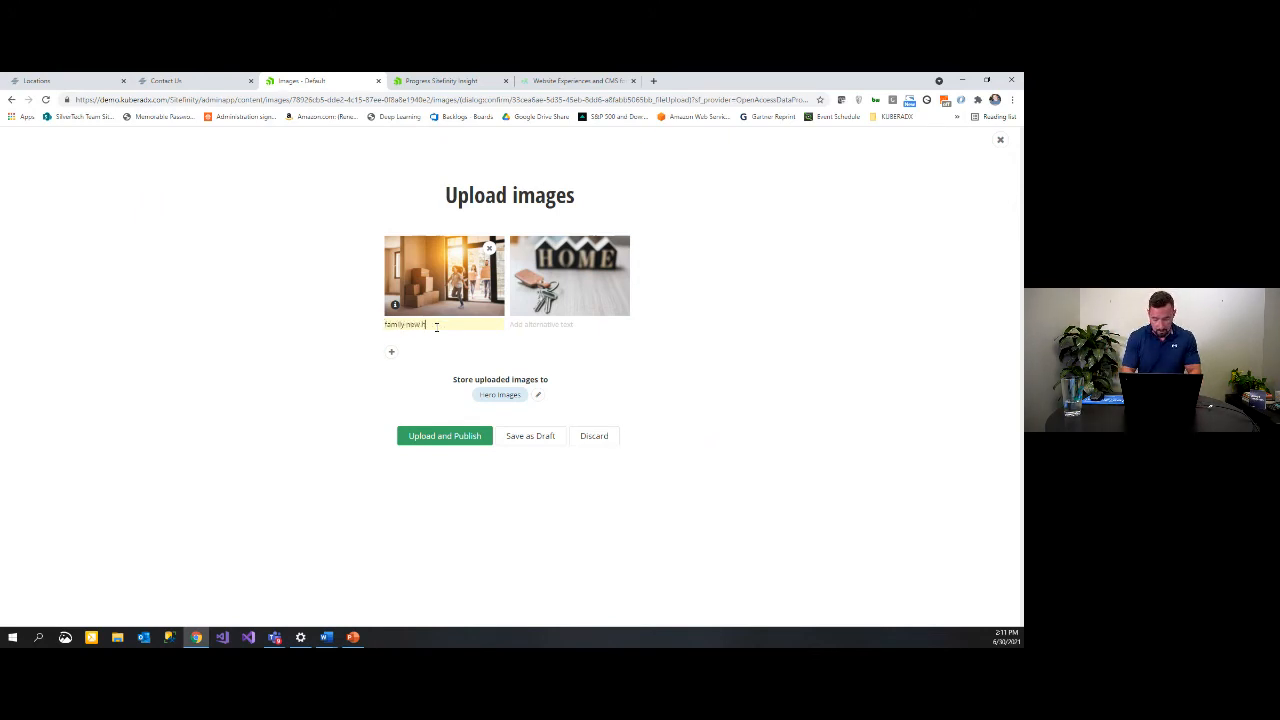
click(580, 326)
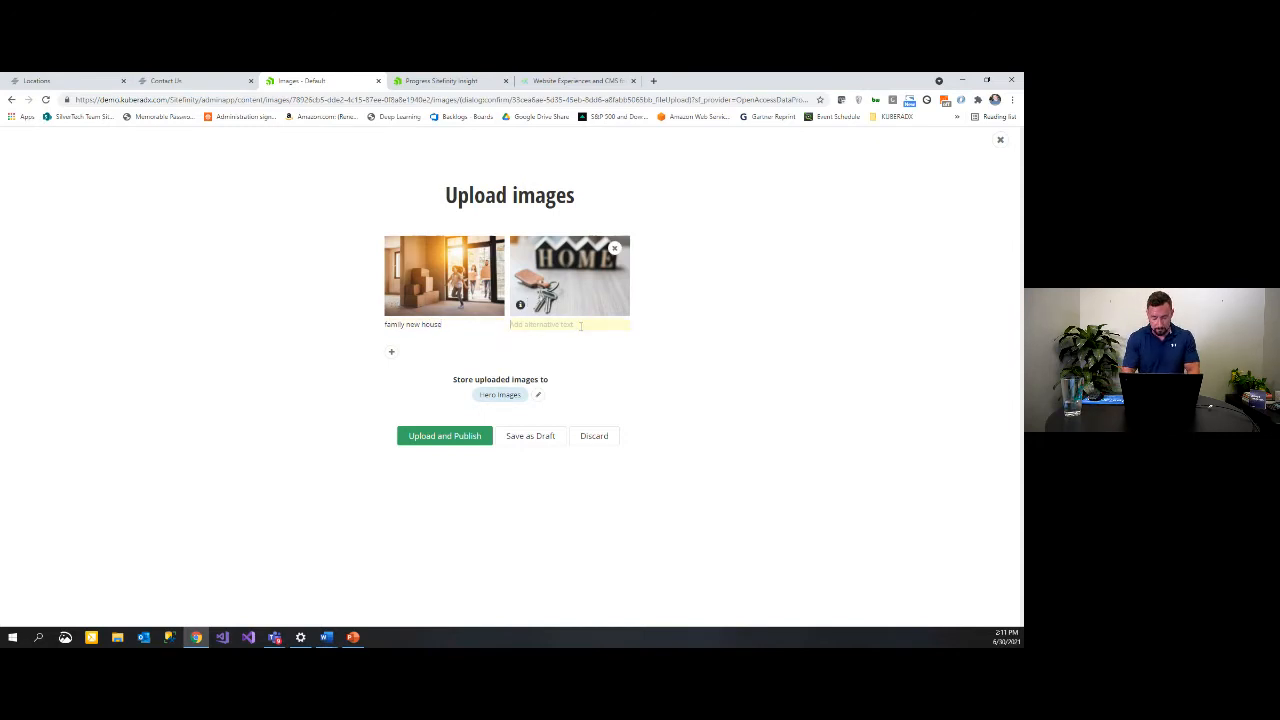
text(keys and new home)
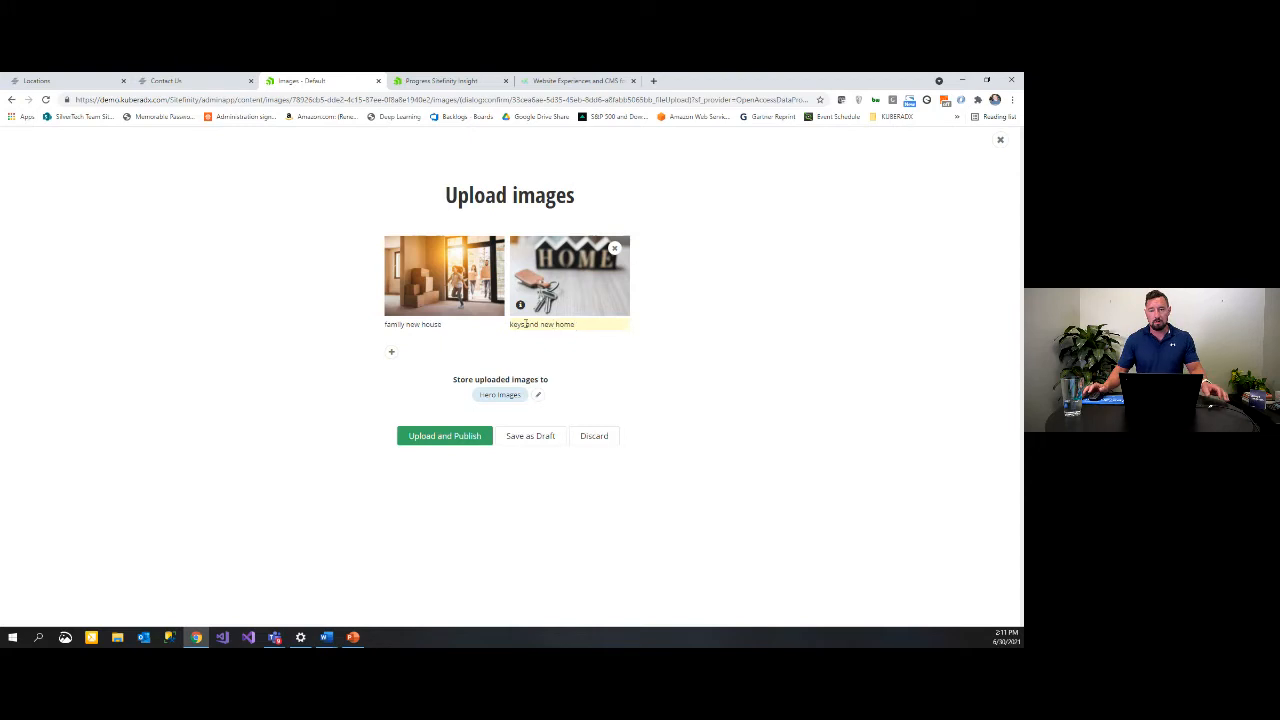
click(463, 438)
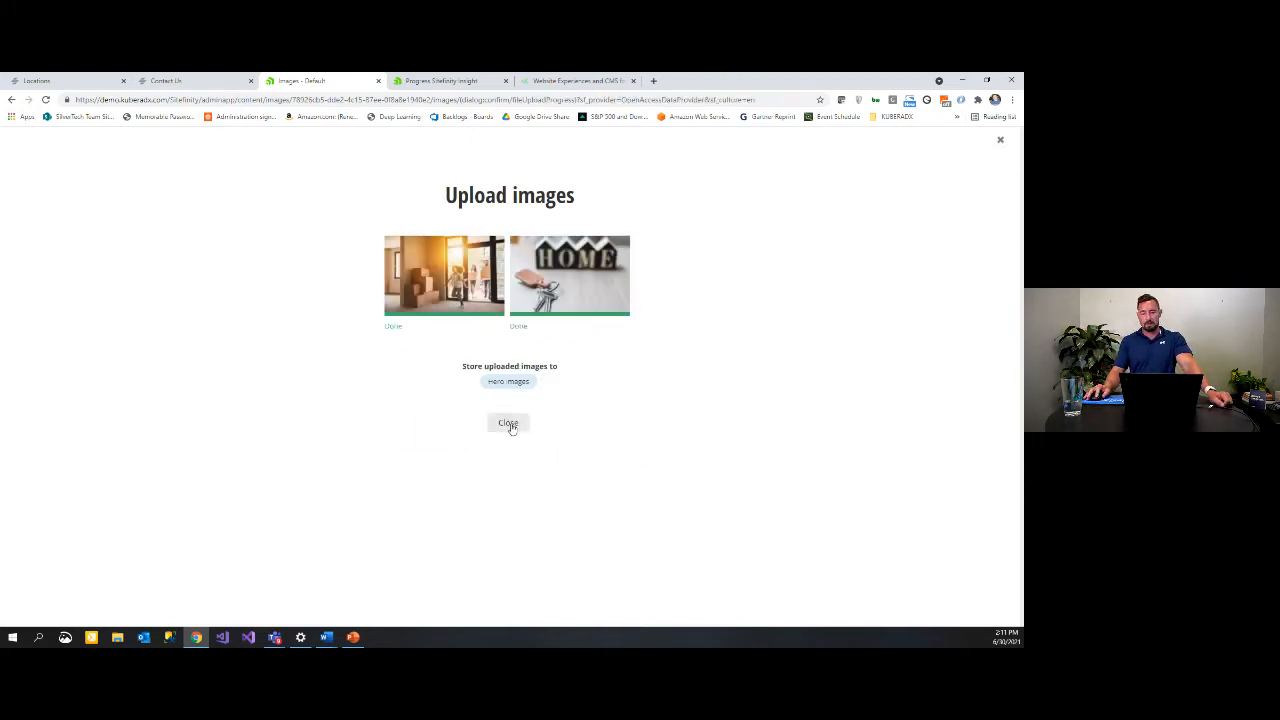
click(508, 423)
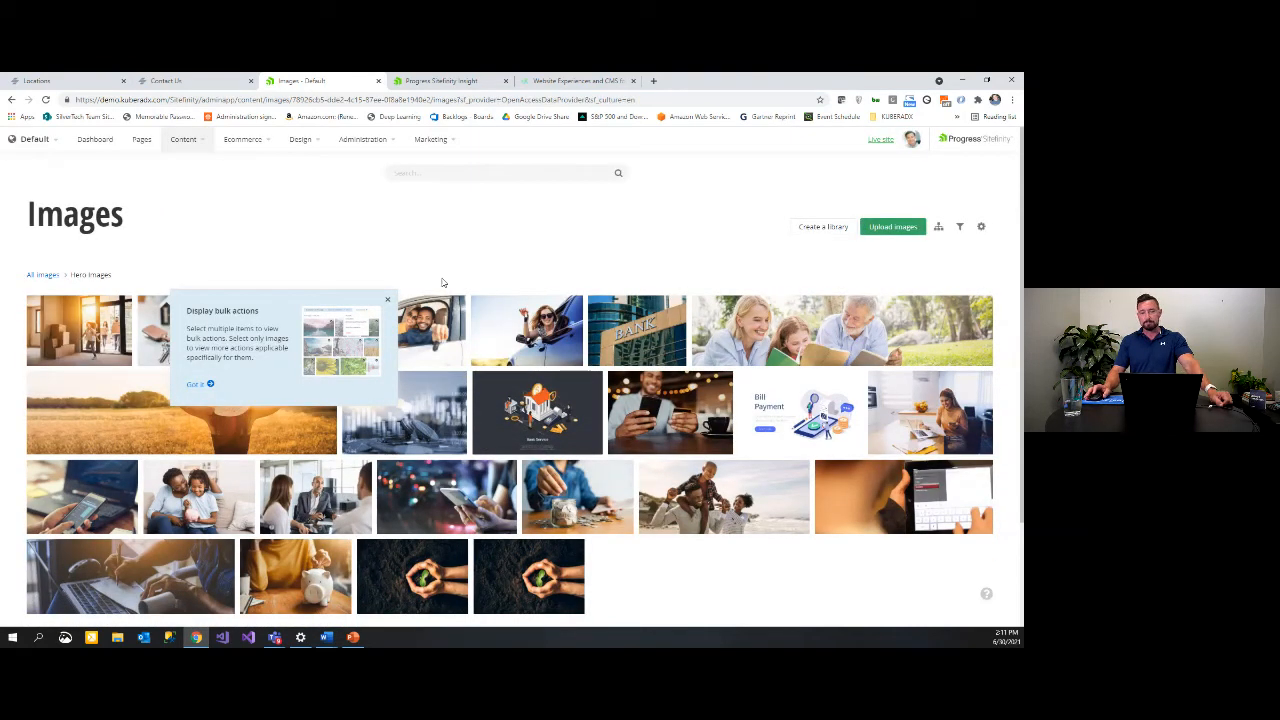
Step: In the Contact Us form, drop a Textbox widget between Phone Number and Email
click(188, 140)
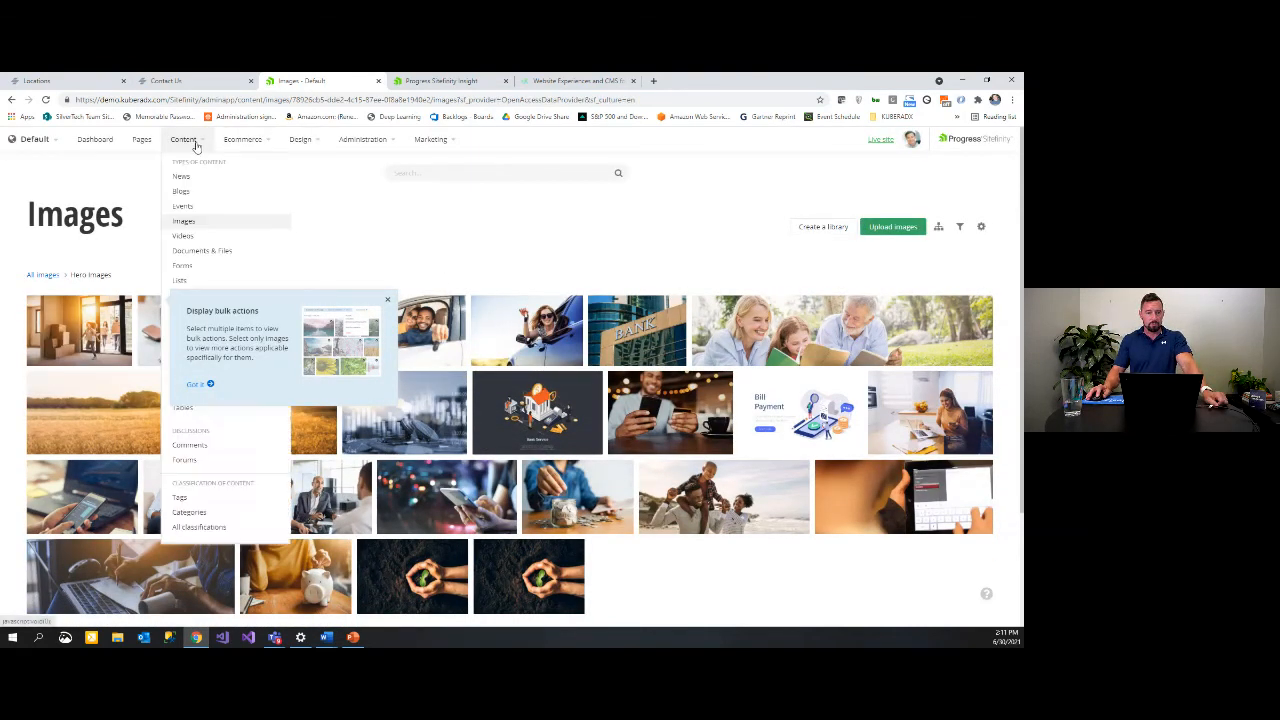
click(388, 300)
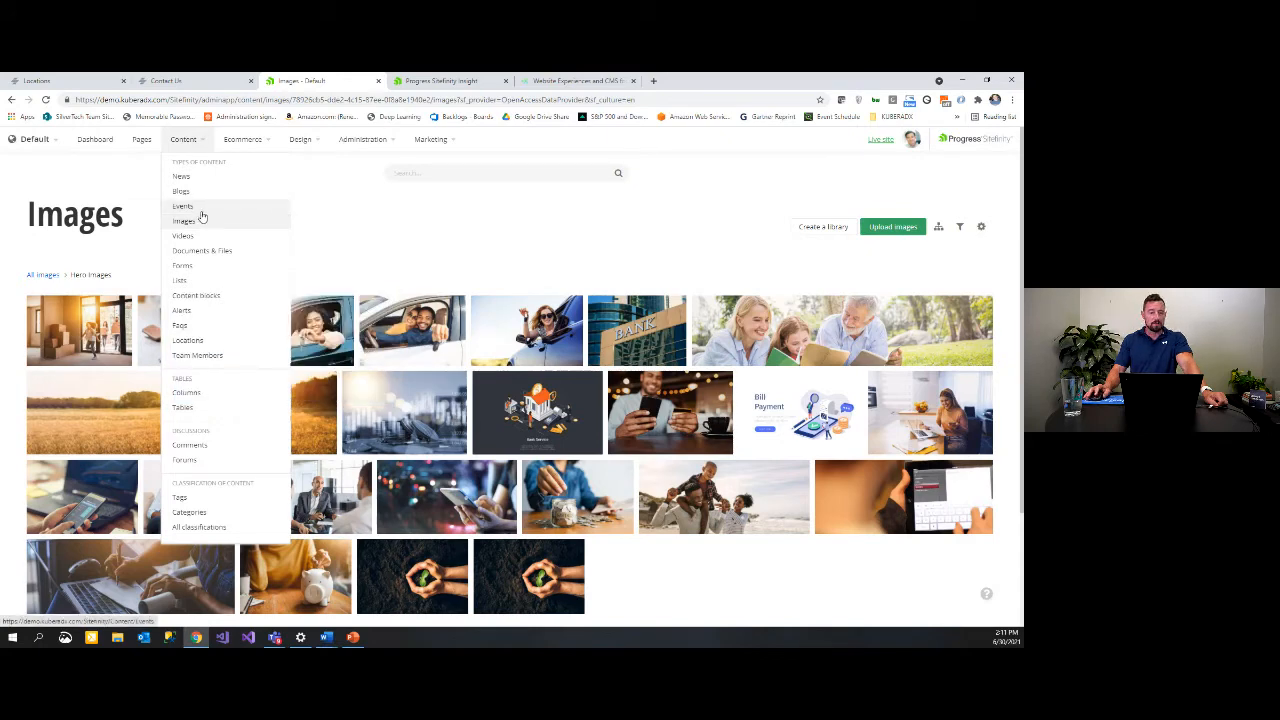
click(188, 268)
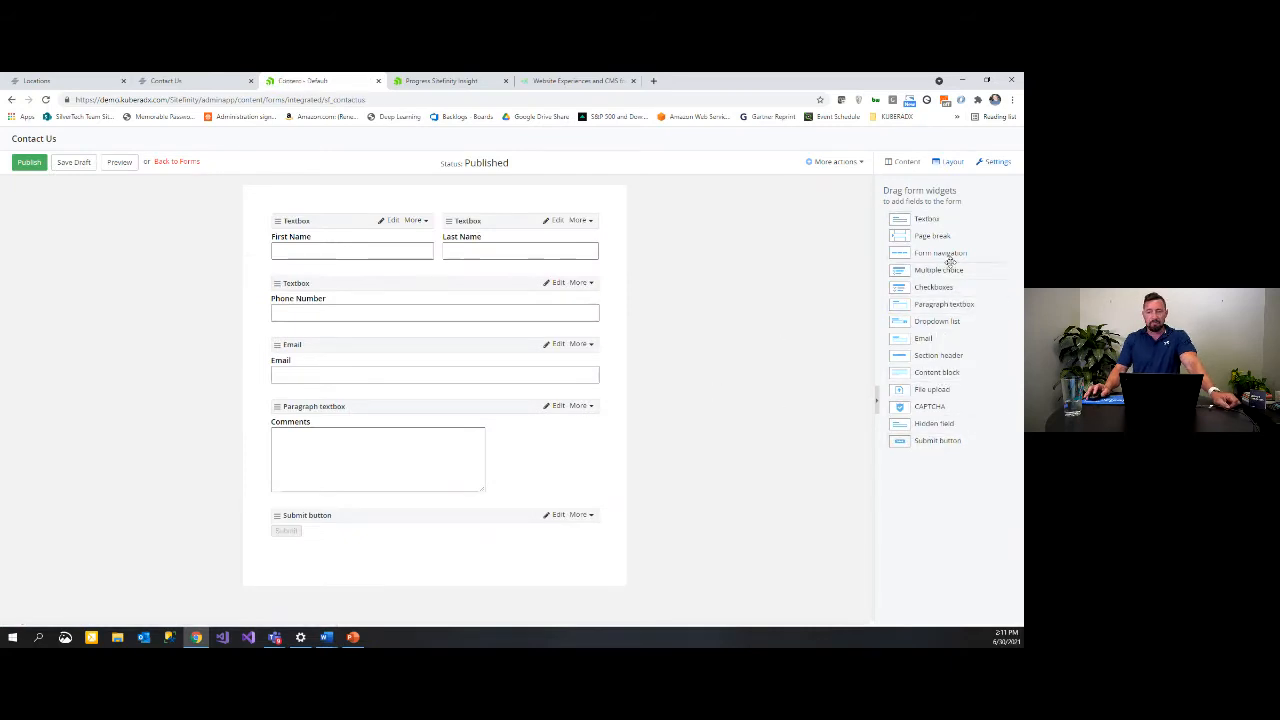
drag(926, 220, 395, 340)
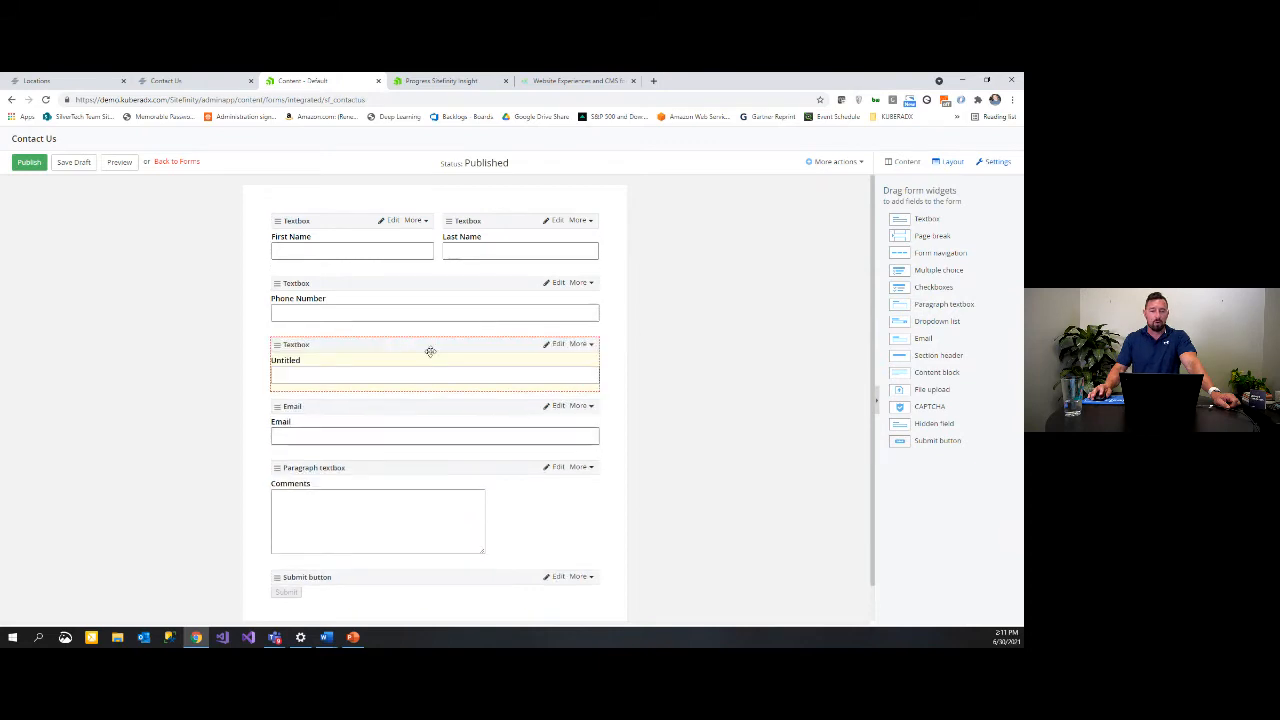
Step: Change the Untitled textbox's label to 'Title' in its settings
click(557, 345)
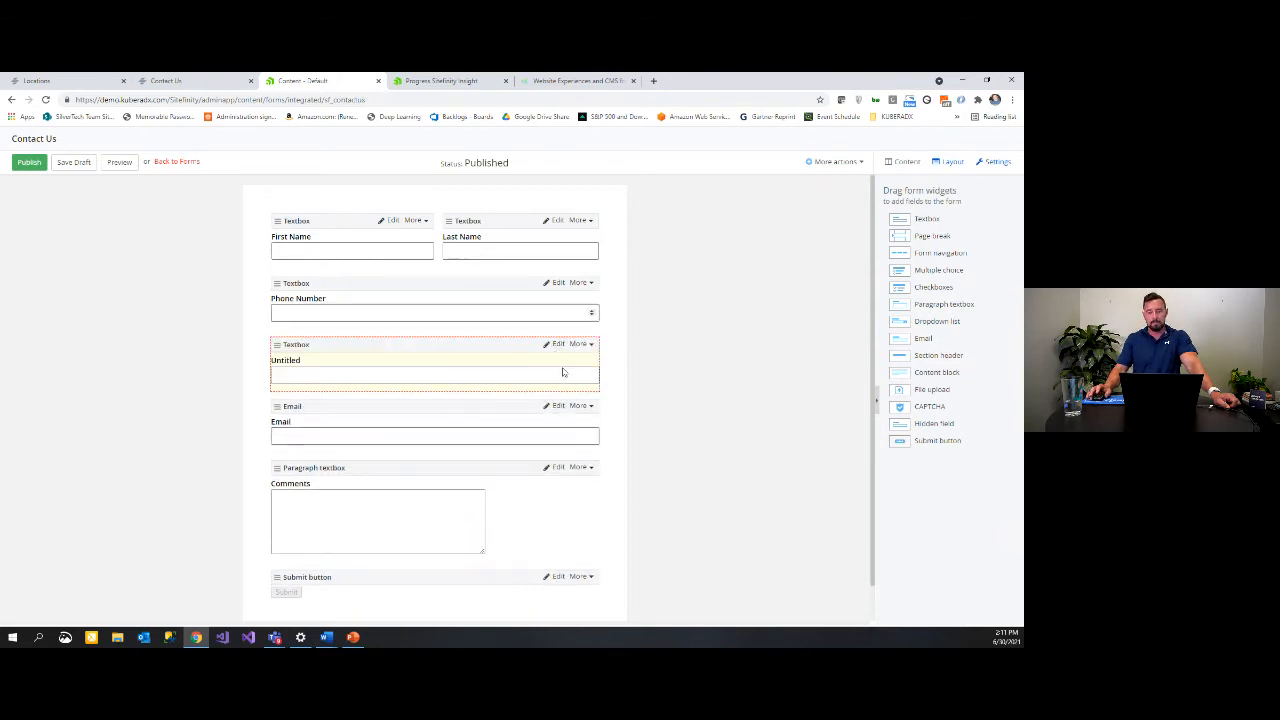
click(413, 232)
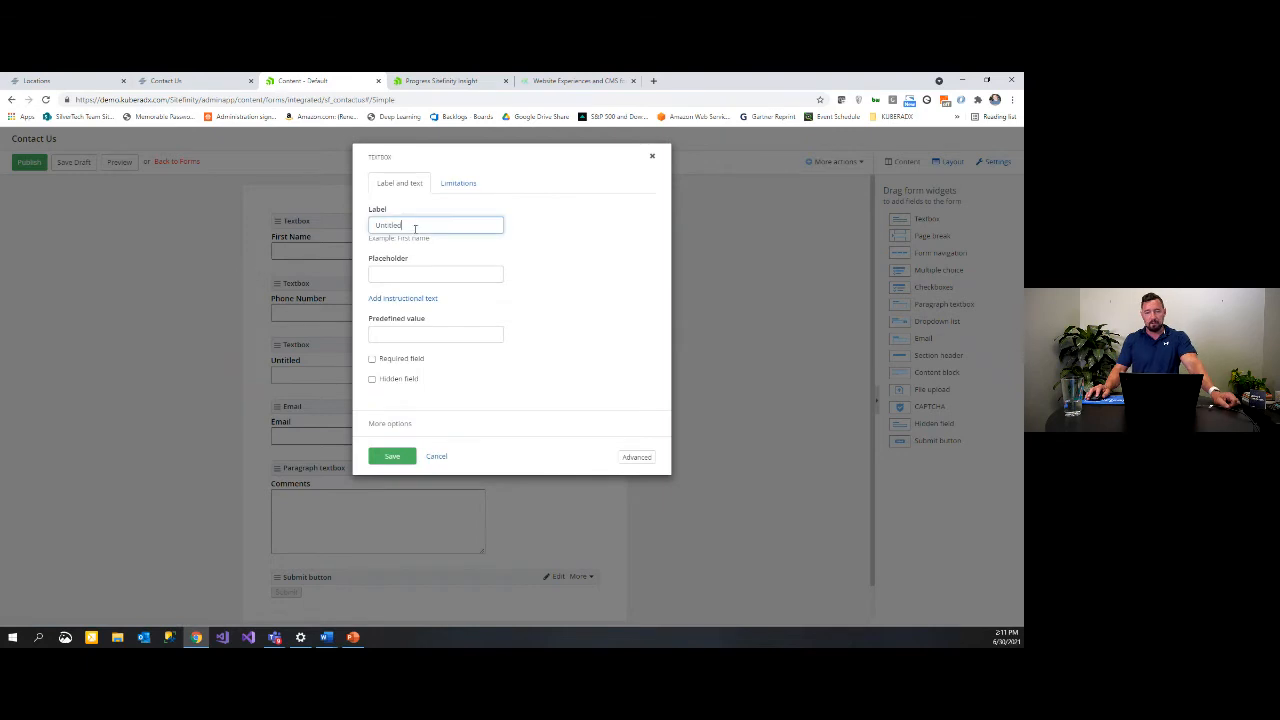
double_click(415, 228)
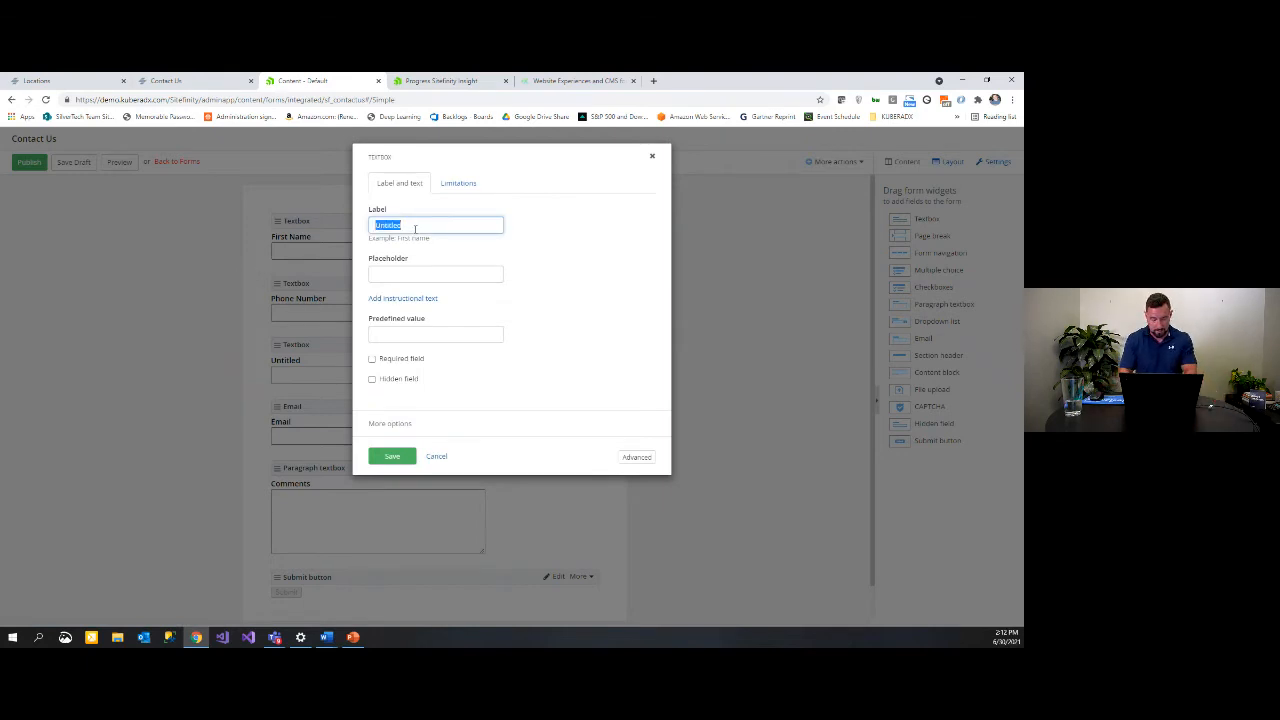
text(Title)
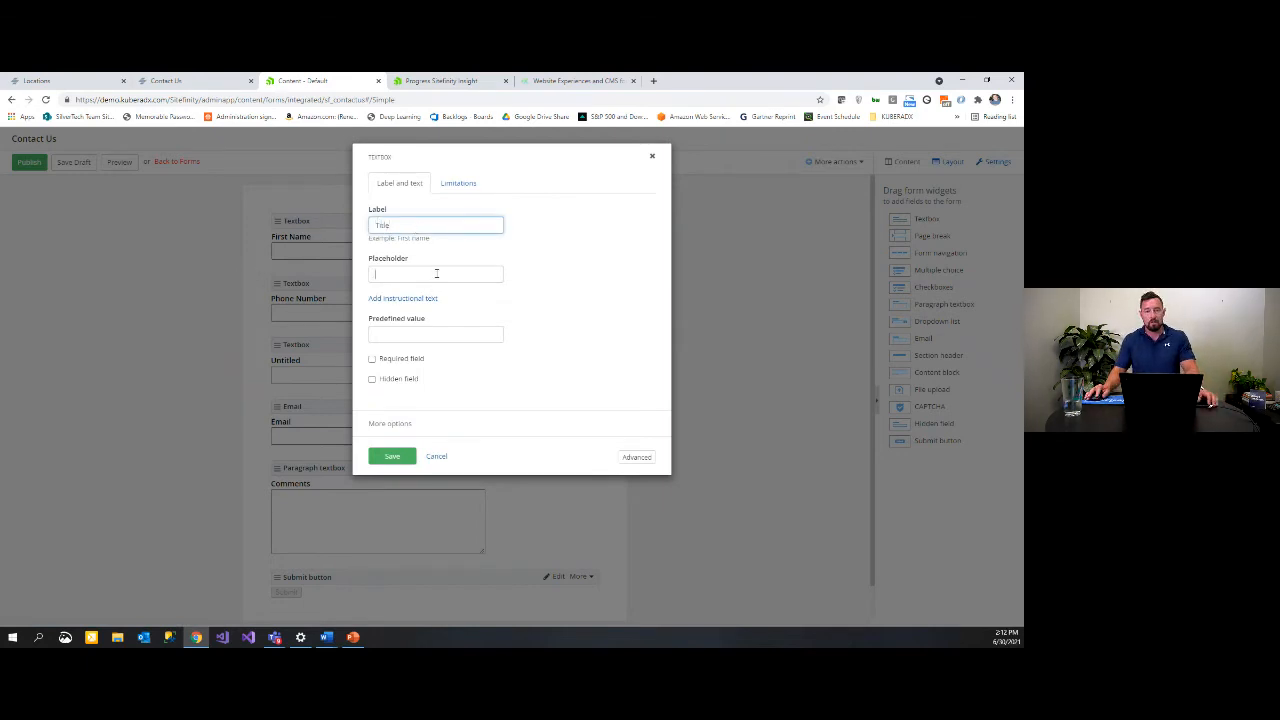
click(436, 273)
click(559, 256)
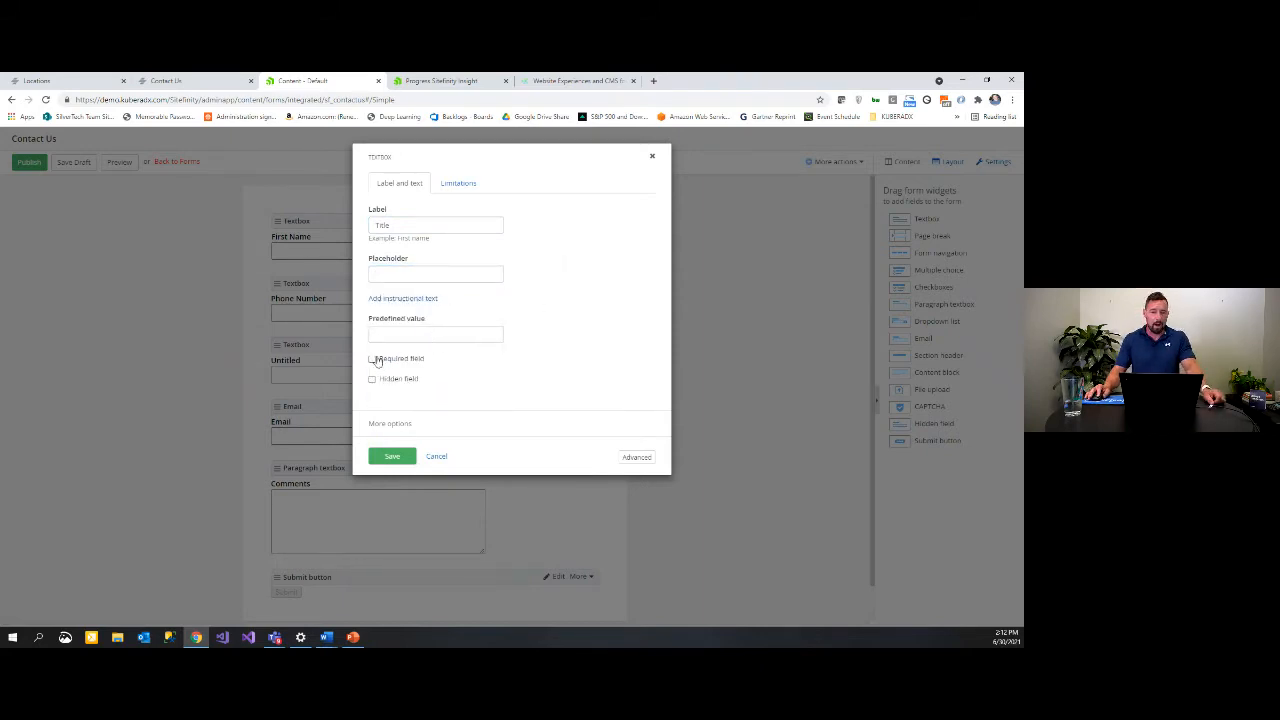
Step: Browse the Limitations input types, close the settings unsaved, and head back to Forms
click(460, 185)
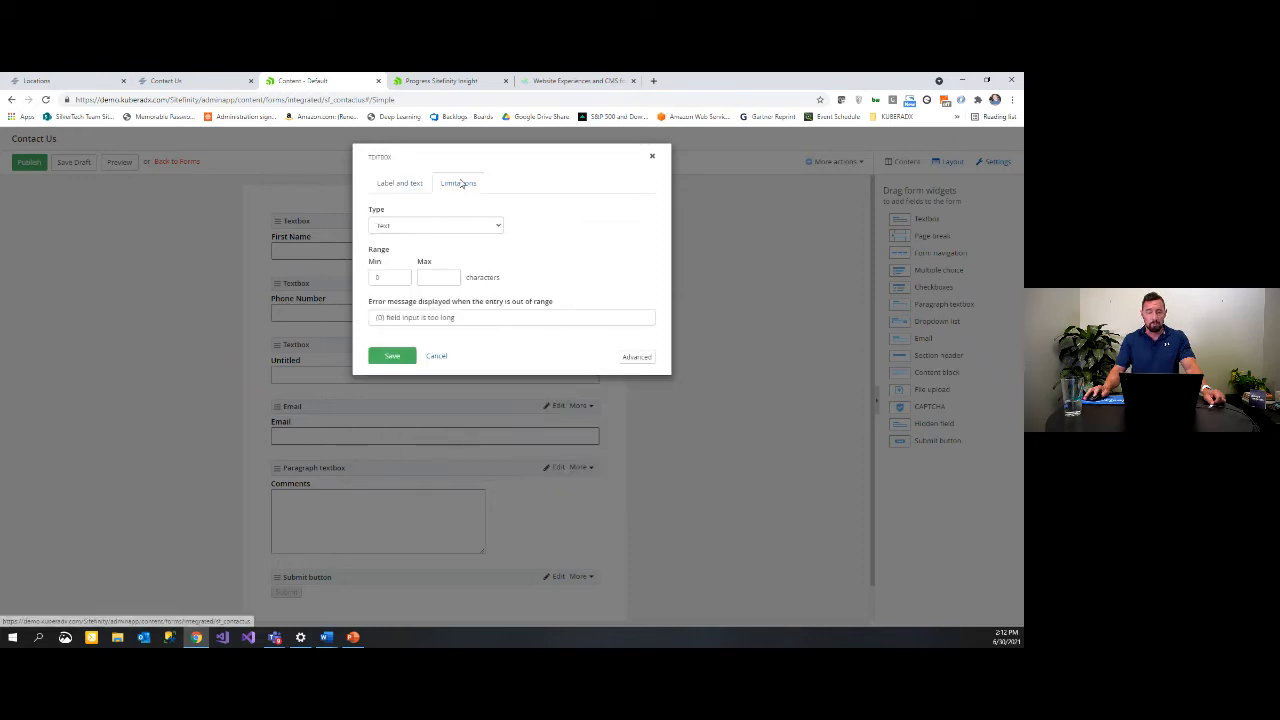
click(496, 227)
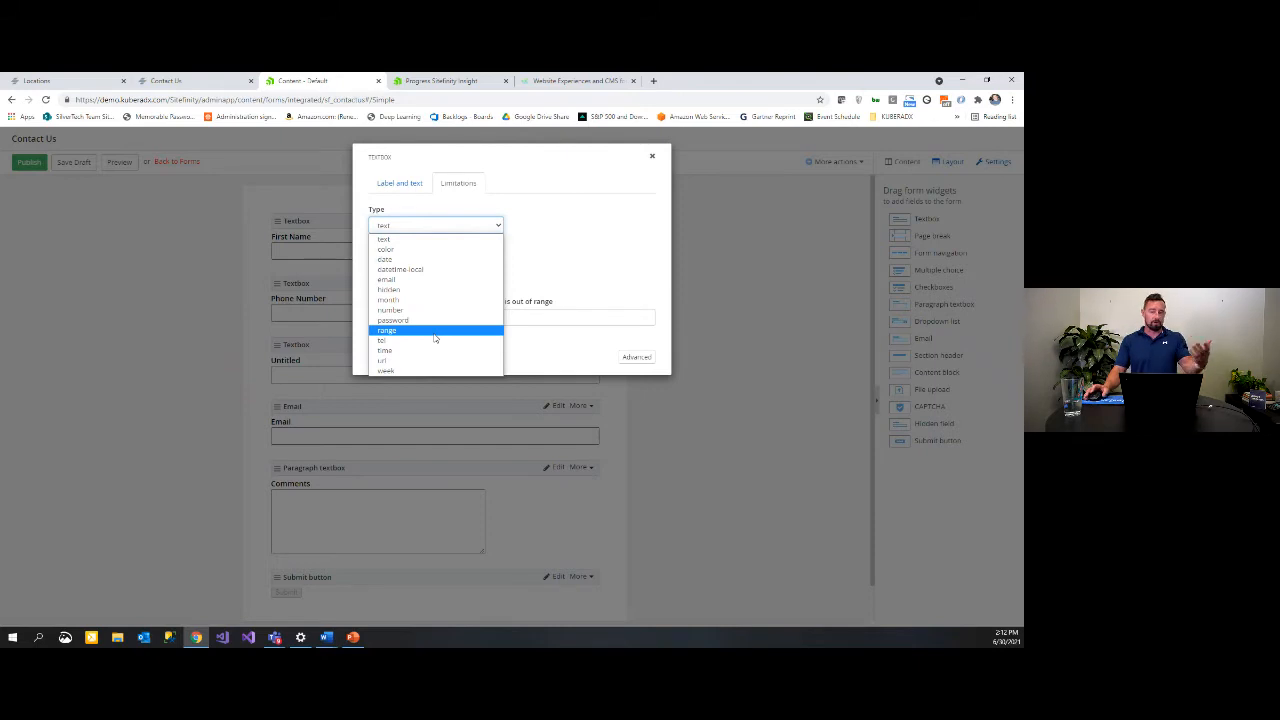
click(651, 160)
click(651, 160)
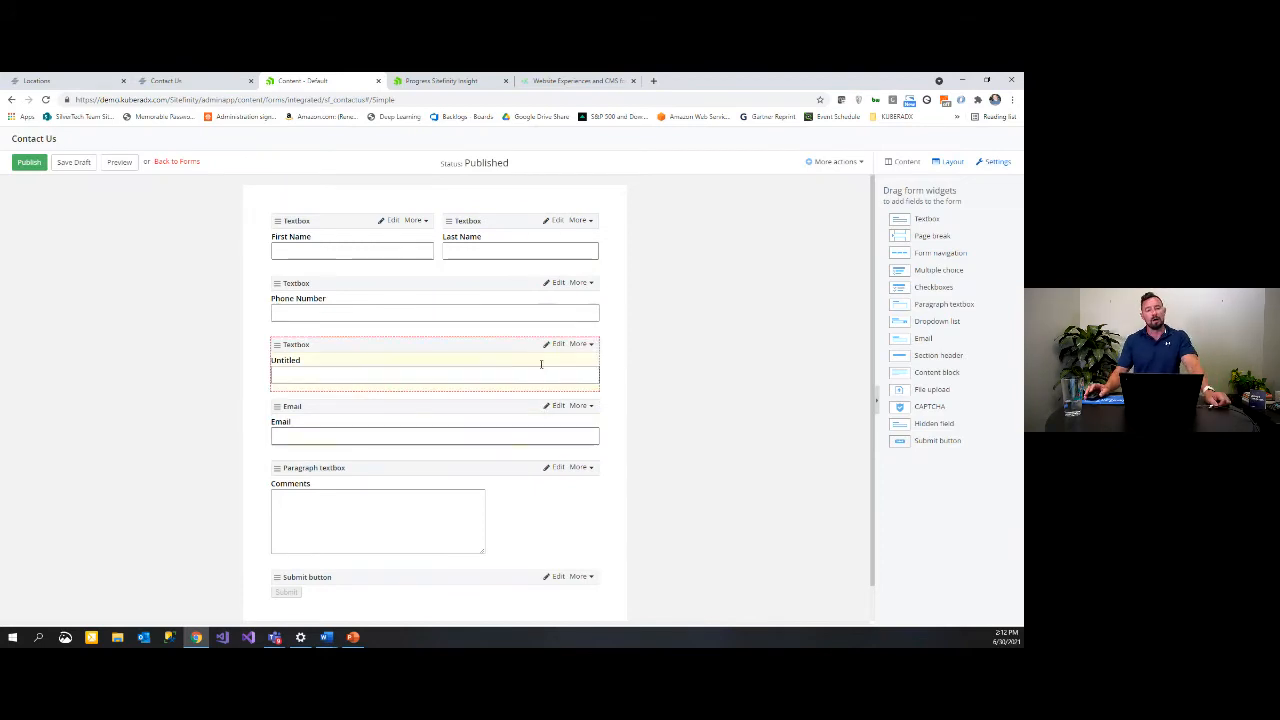
click(180, 161)
Step: Confirm leaving the unsaved form and open the 'Closed for Independence Day' alert under Alerts
click(565, 174)
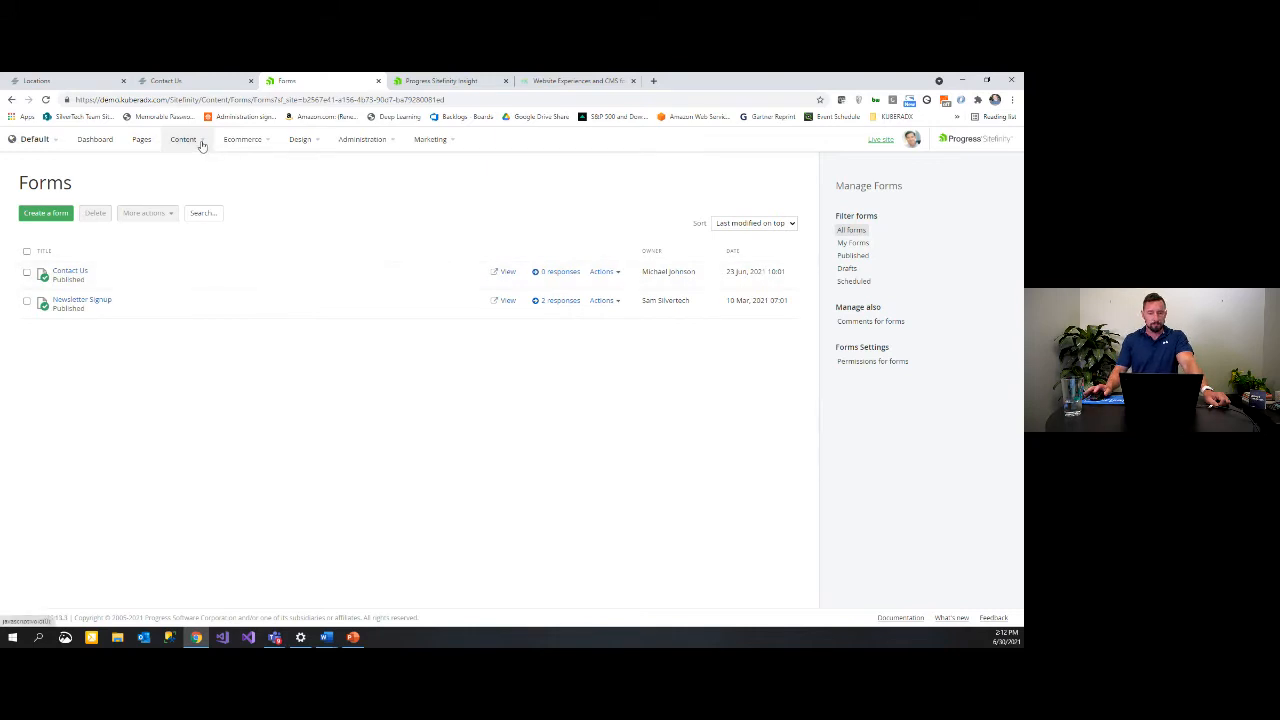
mouse_move(200, 141)
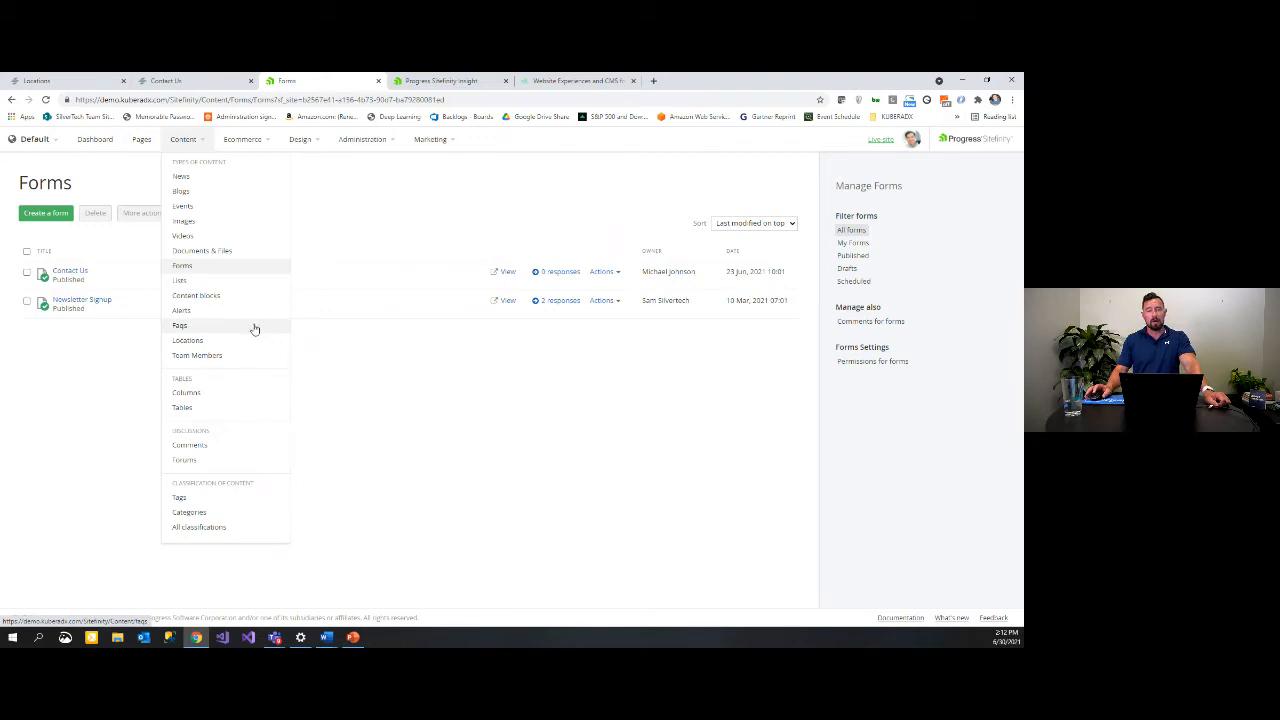
click(191, 315)
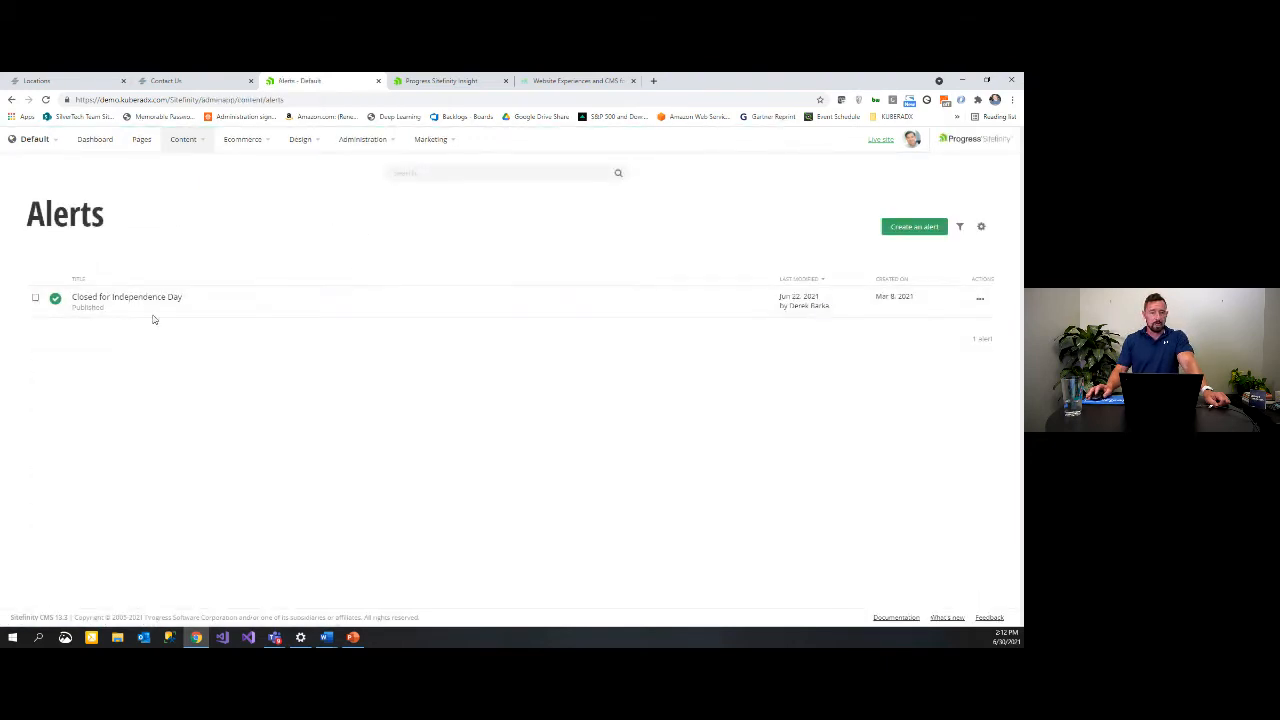
click(140, 300)
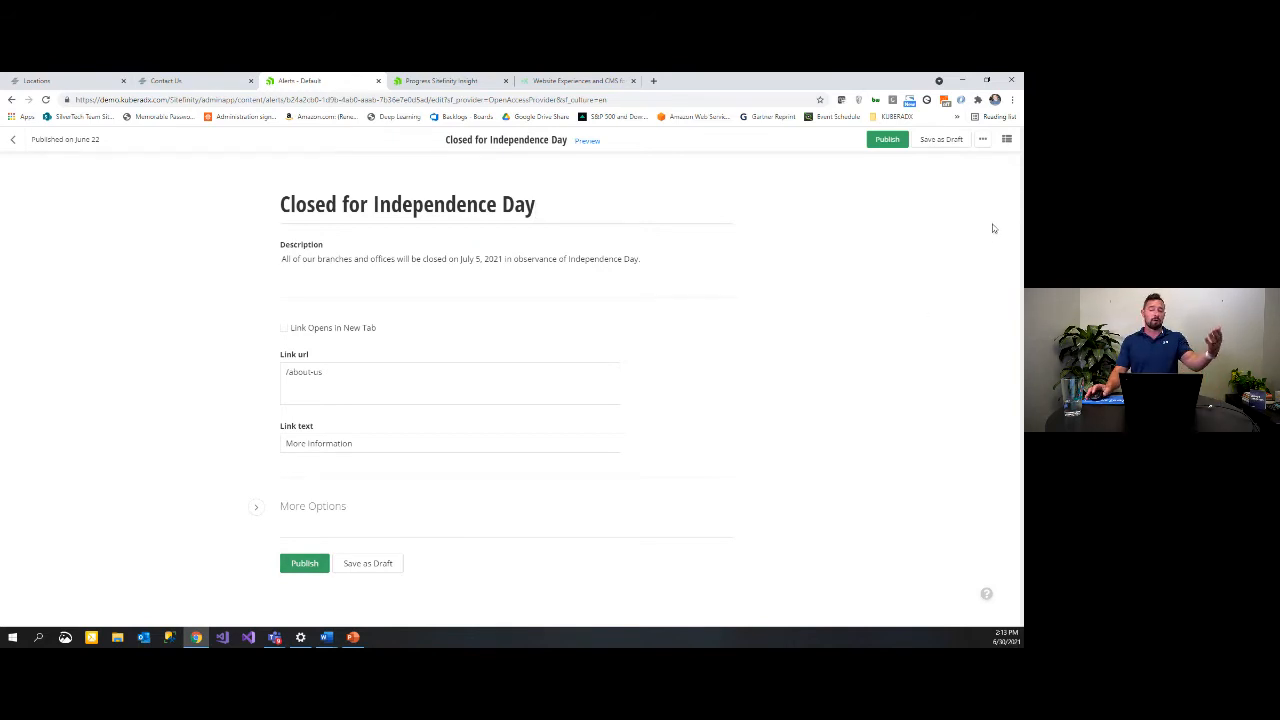
Step: Close the alert's publish/unpublish scheduling without dates, then go to the Faqs list
click(983, 139)
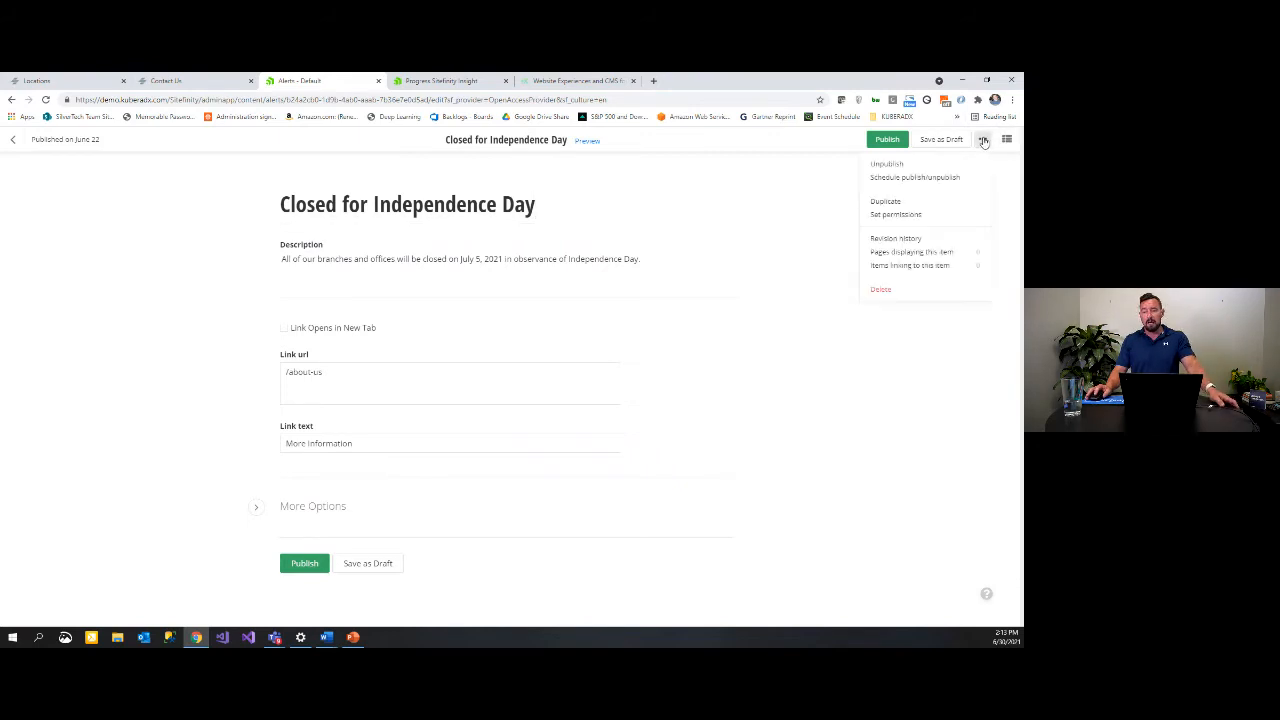
click(895, 178)
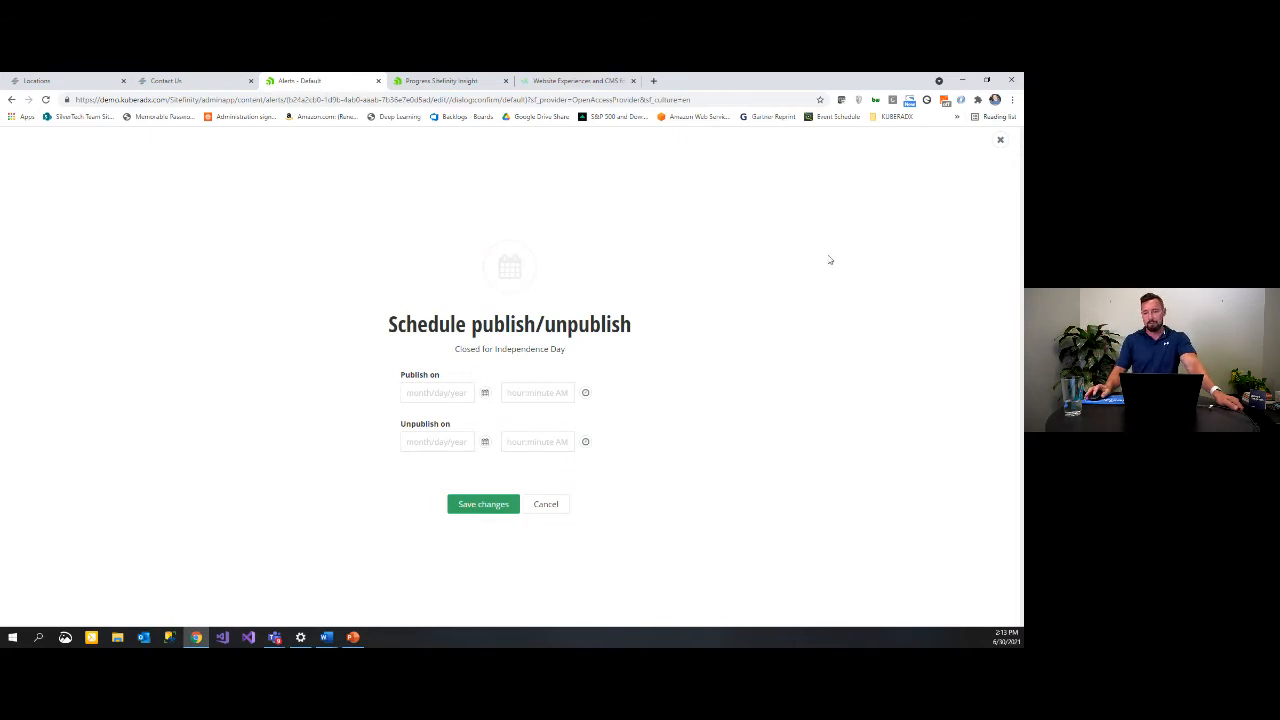
click(1000, 140)
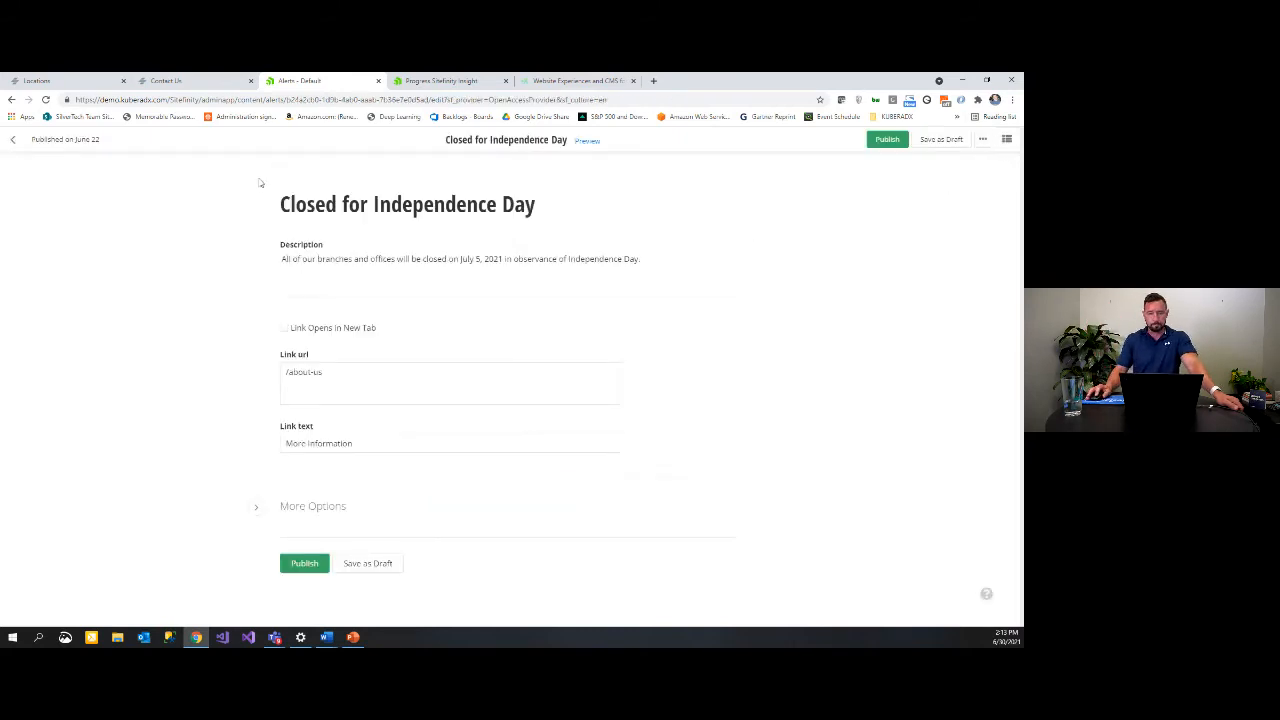
click(20, 139)
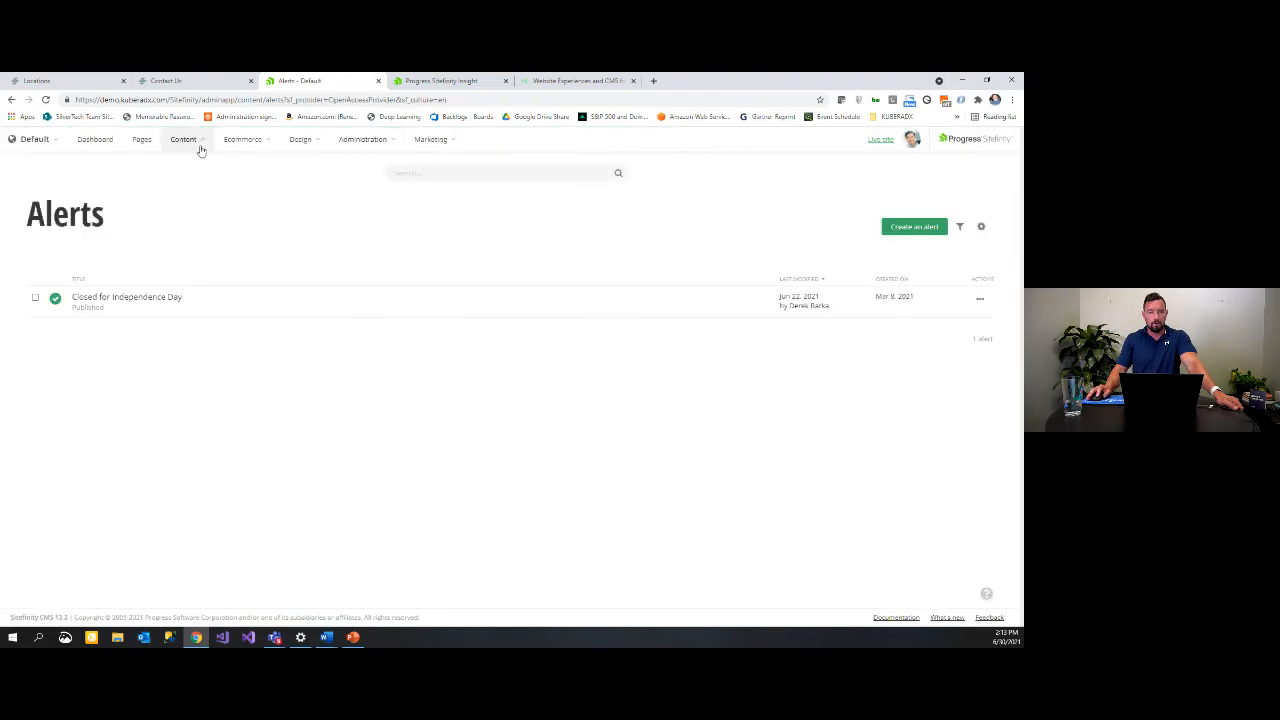
click(195, 142)
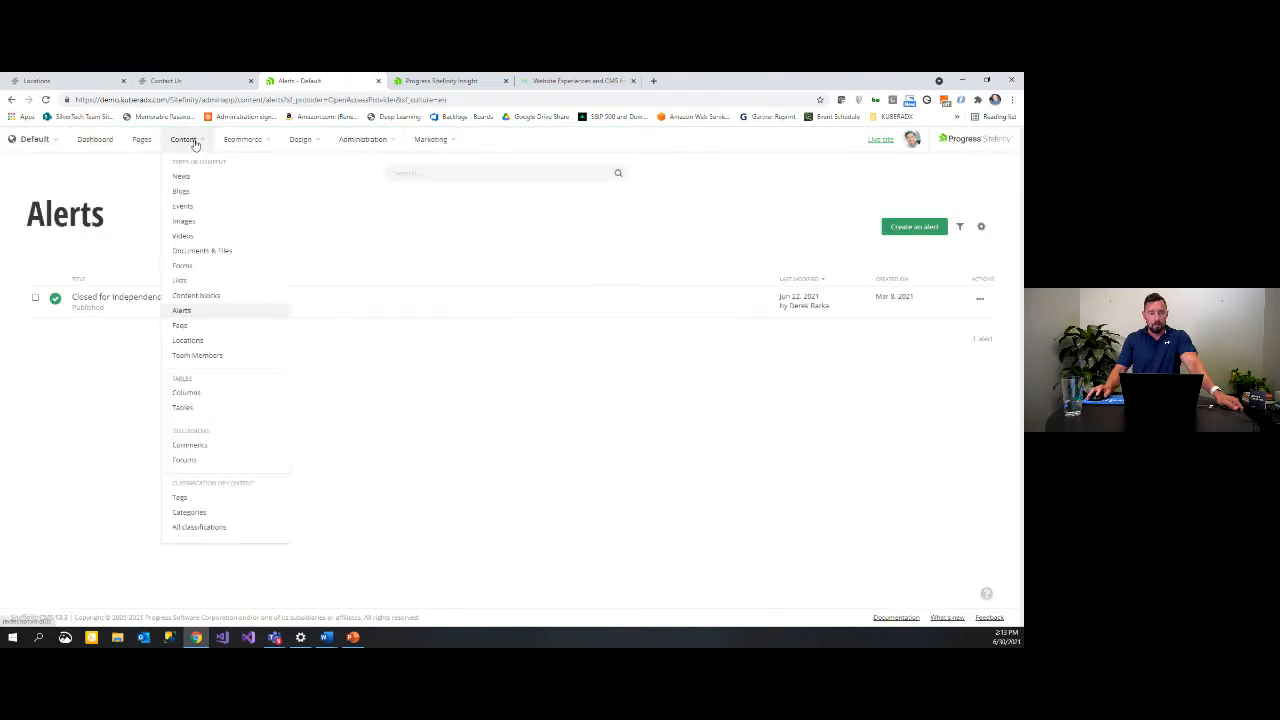
click(181, 325)
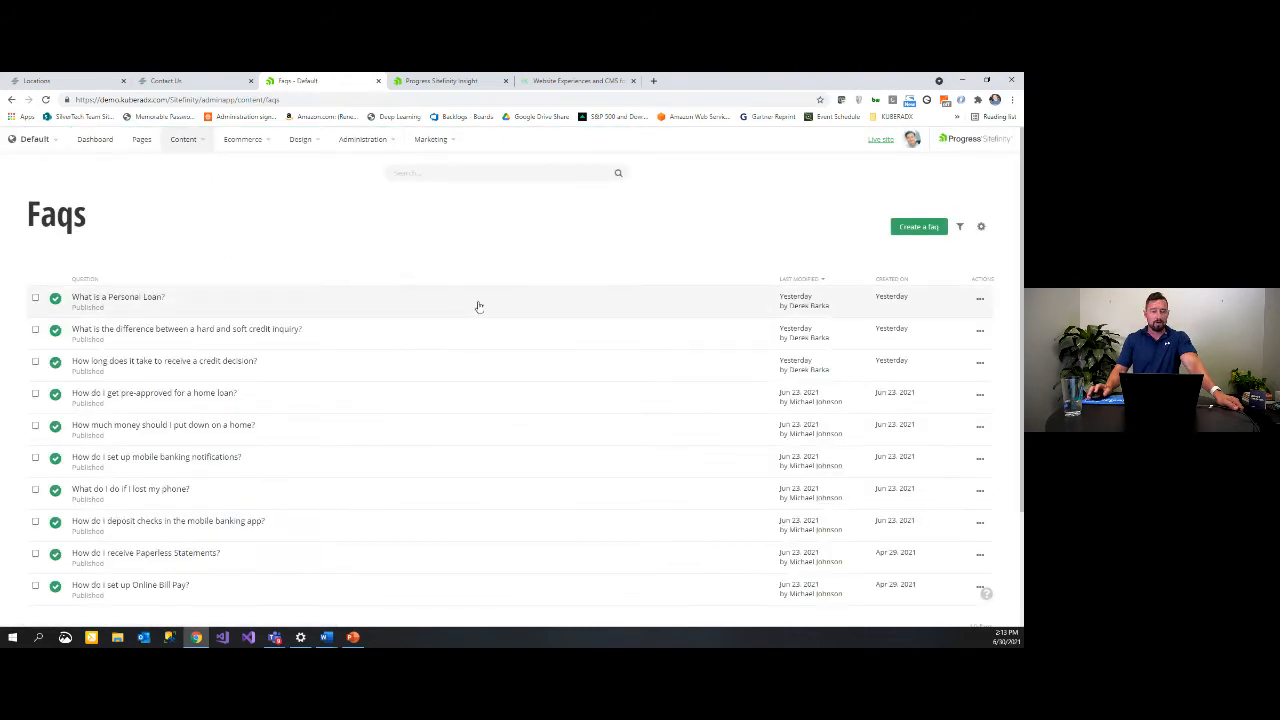
Step: Create a new FAQ with the question 'Whats the best loan for me?'
click(920, 228)
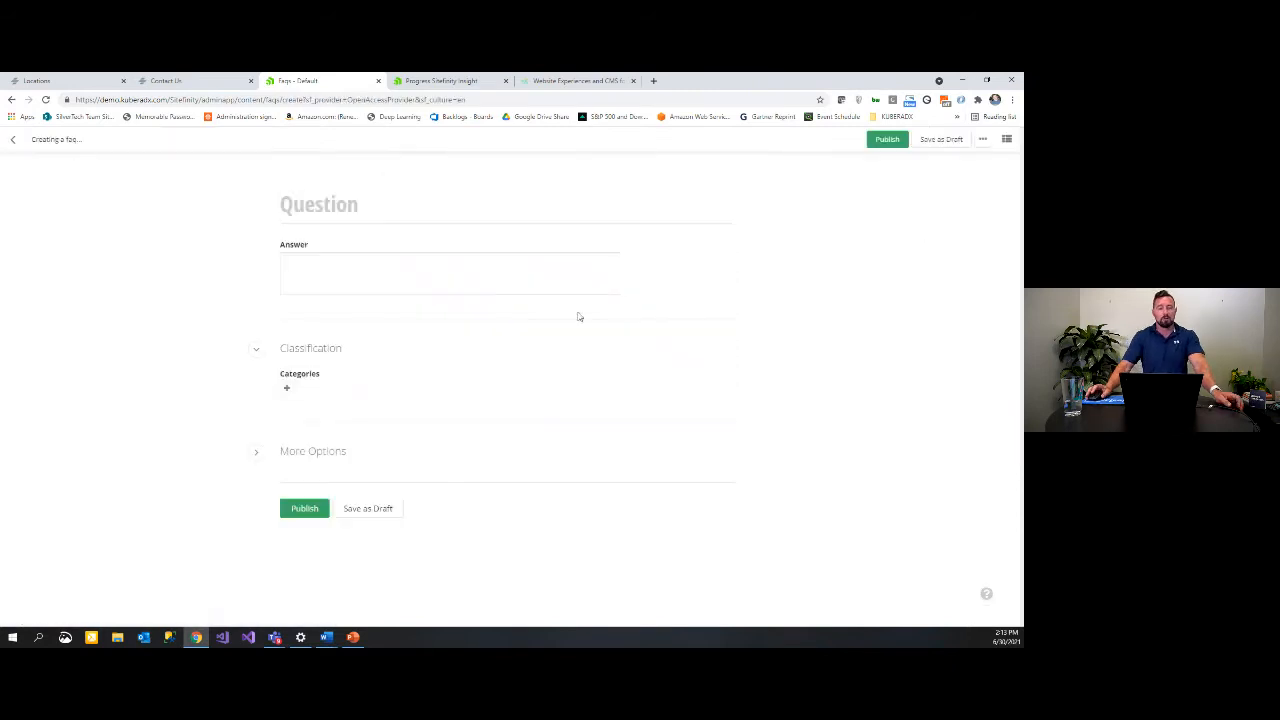
click(378, 204)
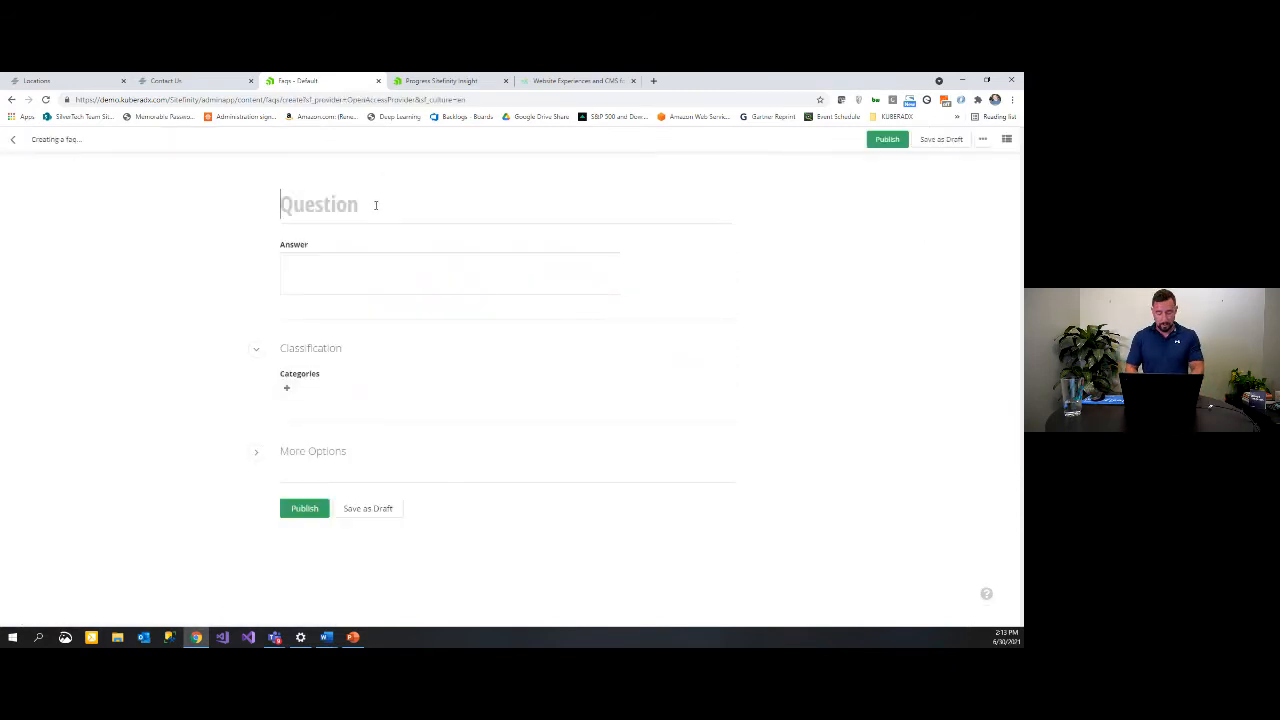
text(Whats the best )
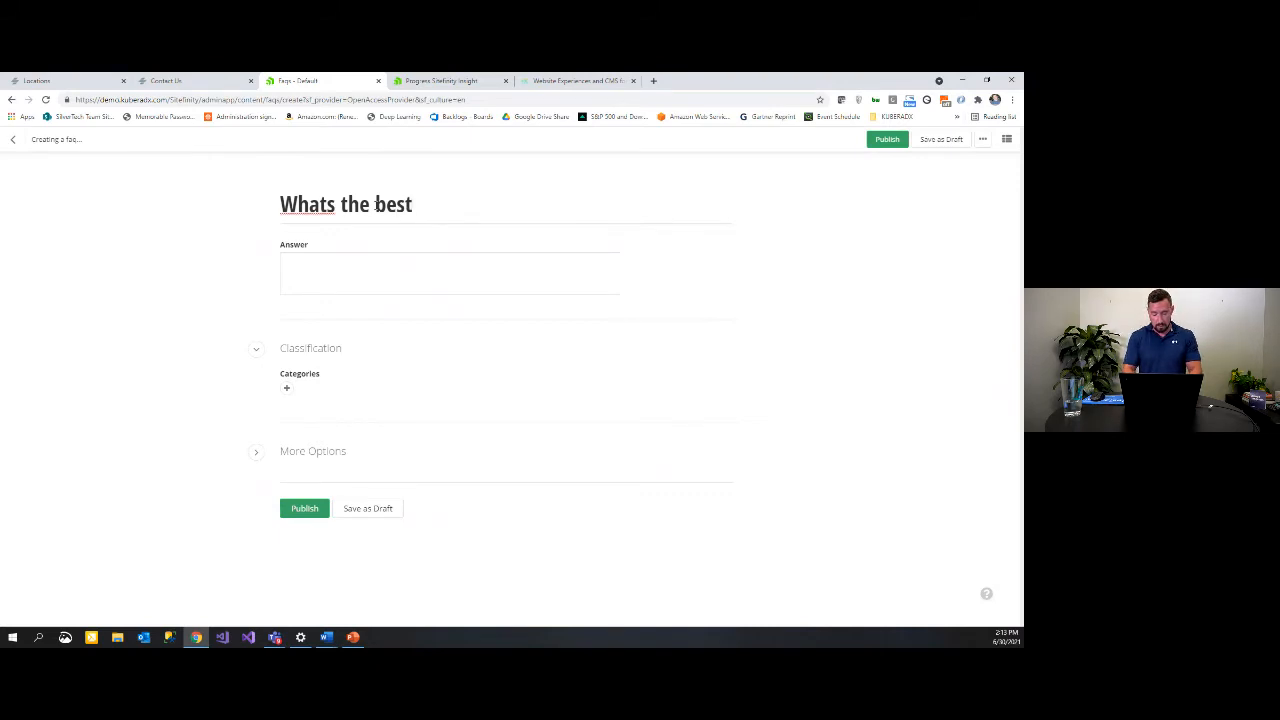
text(loan fo rme)
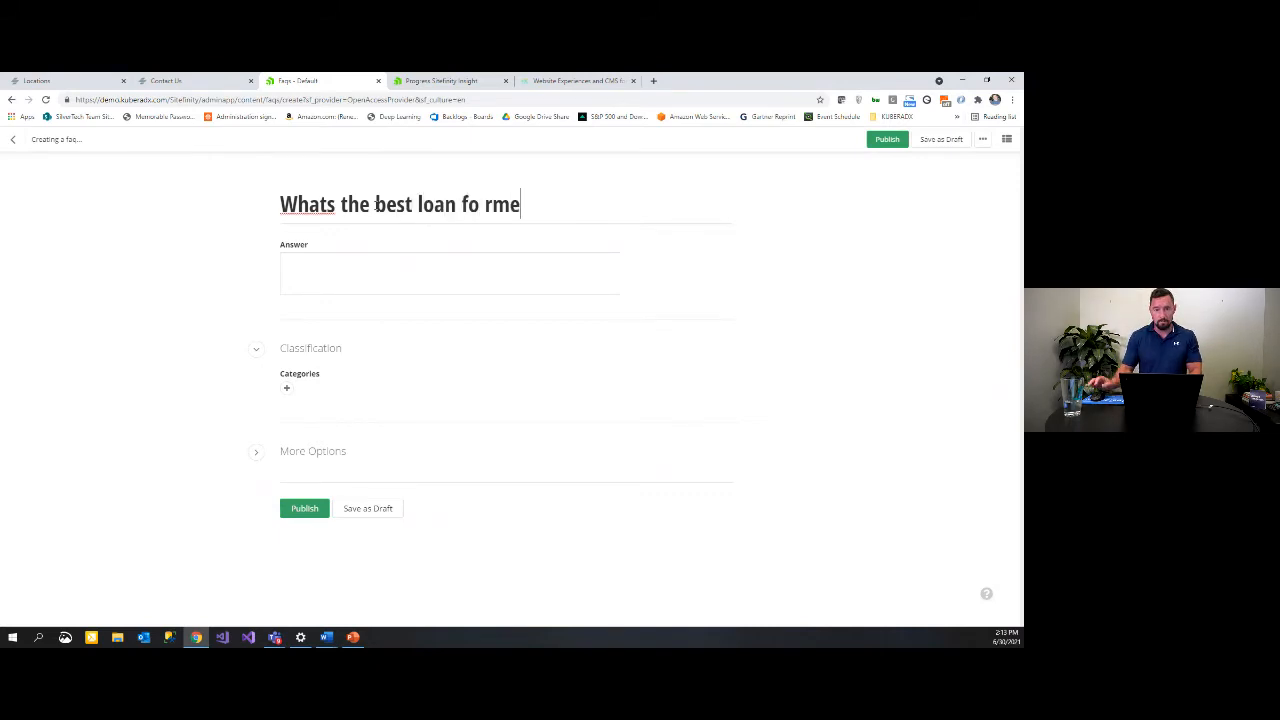
key(BackSpace)
key(BackSpace)
key(BackSpace)
key(BackSpace)
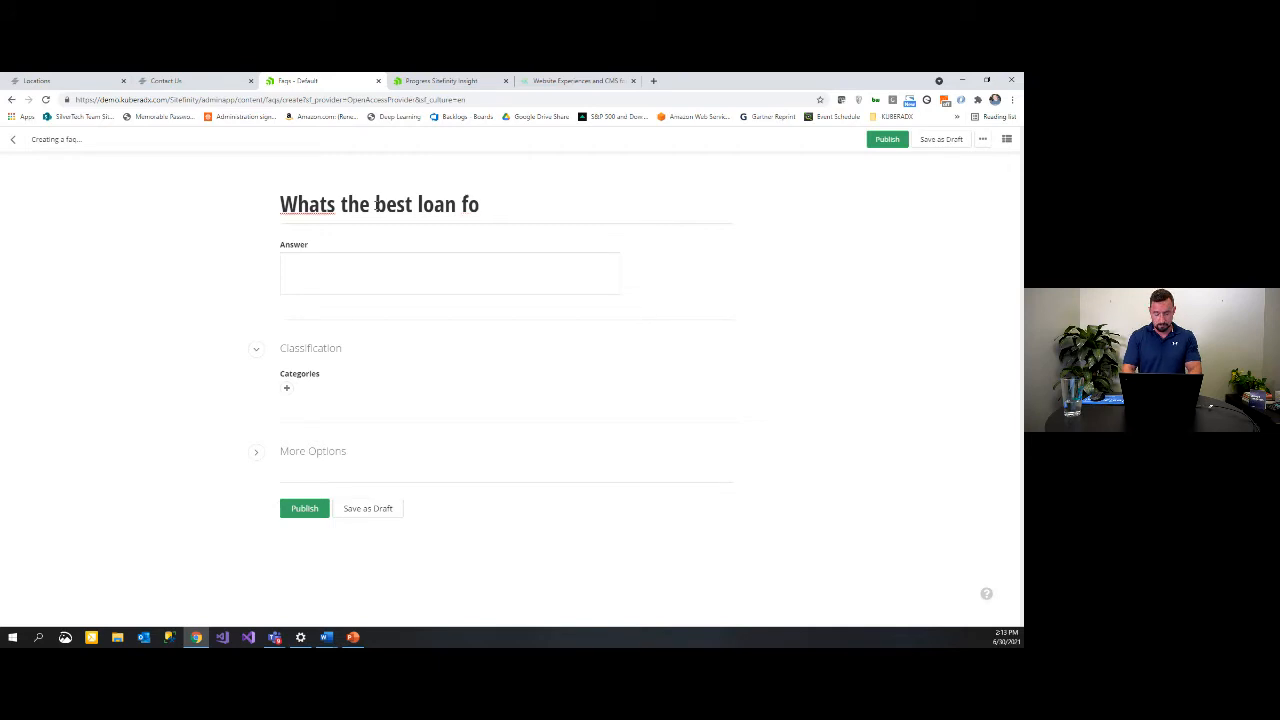
text(r me?)
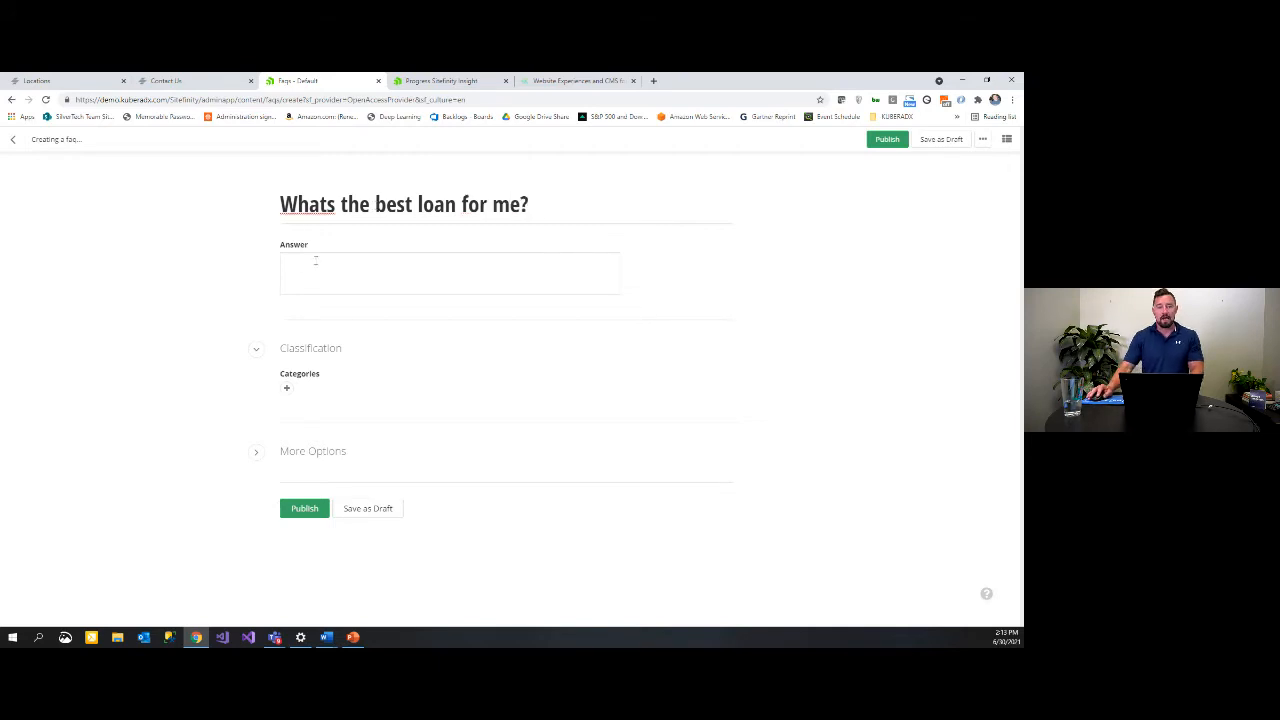
click(337, 257)
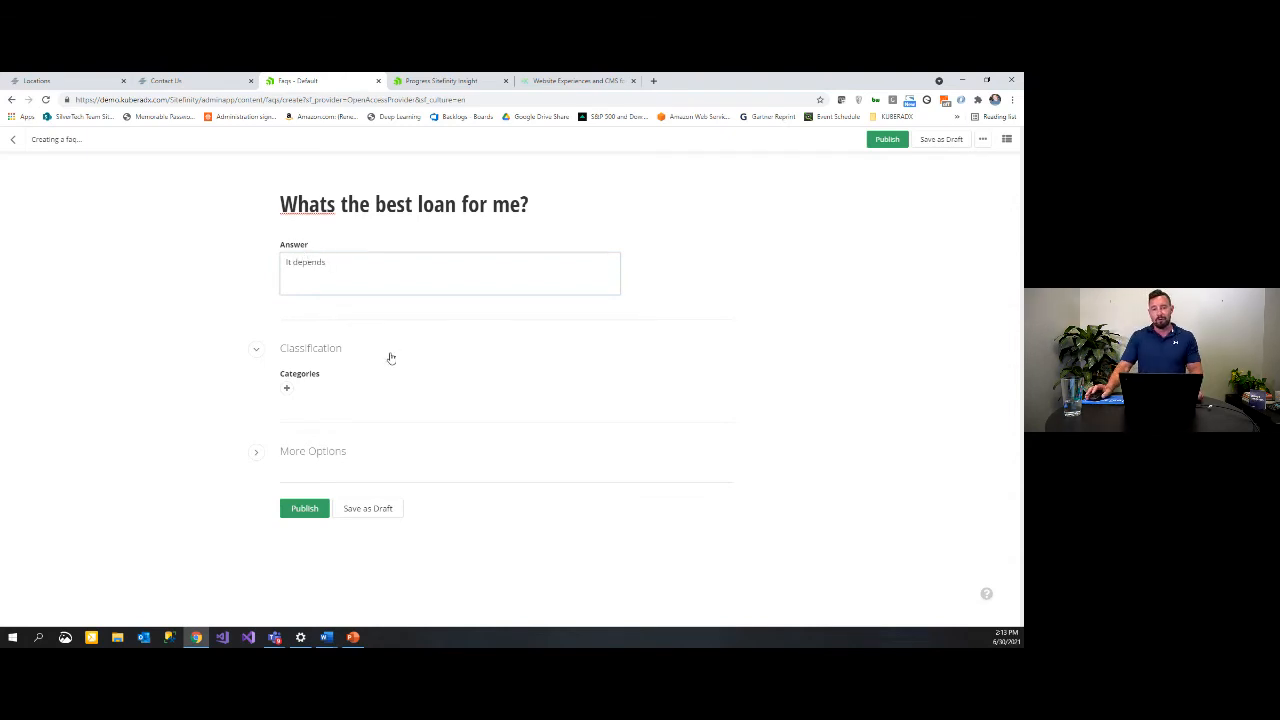
Step: Tag the FAQ with Loans and Mortgage, publish it, and return to the Faqs list
click(287, 388)
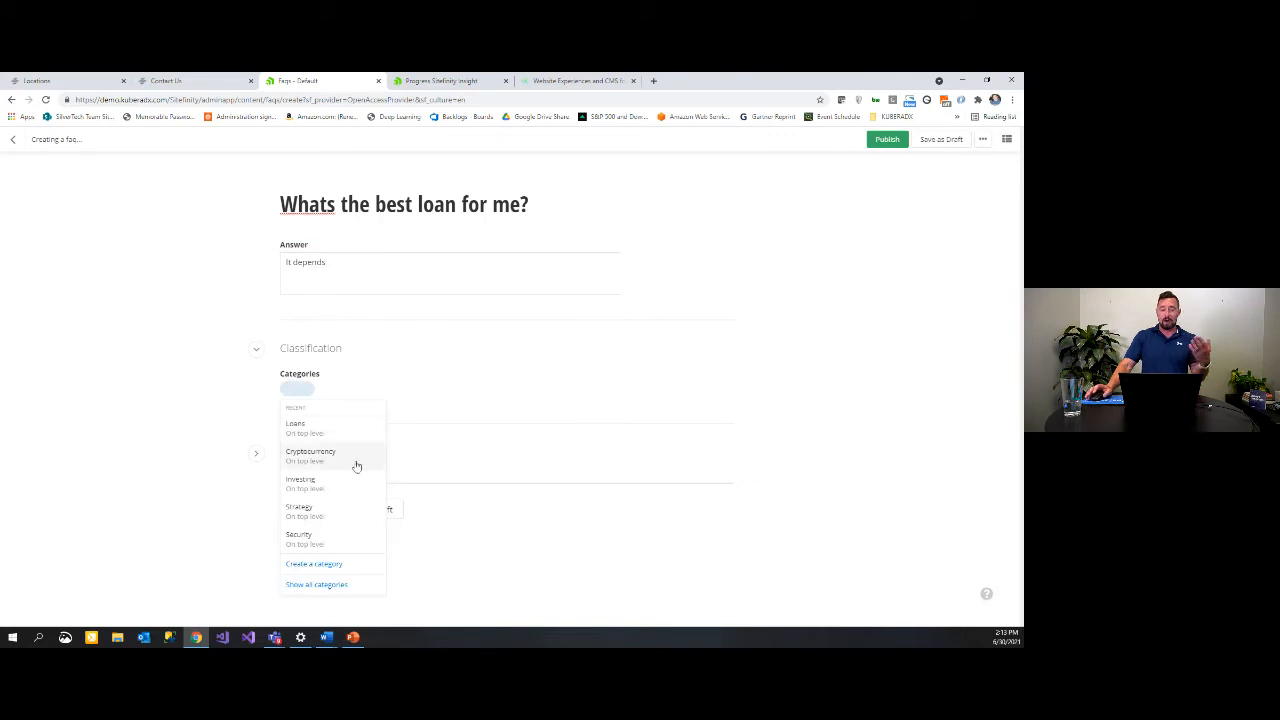
click(313, 428)
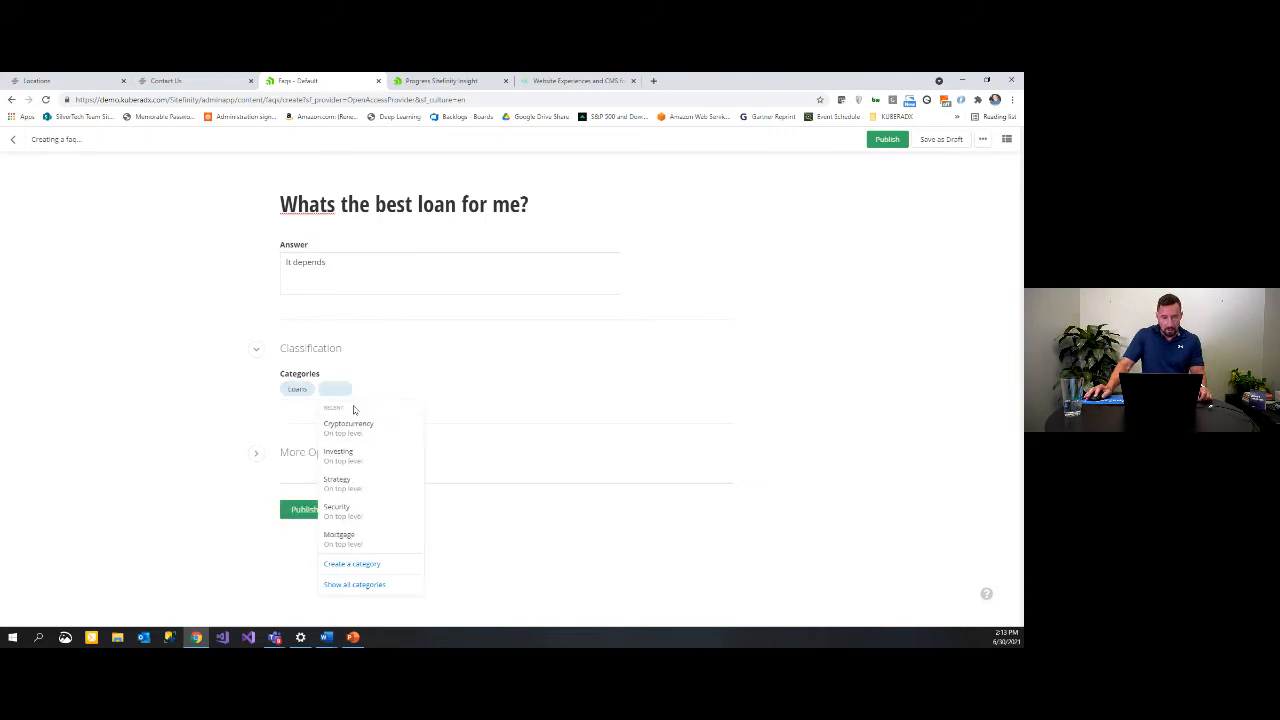
click(340, 538)
click(549, 386)
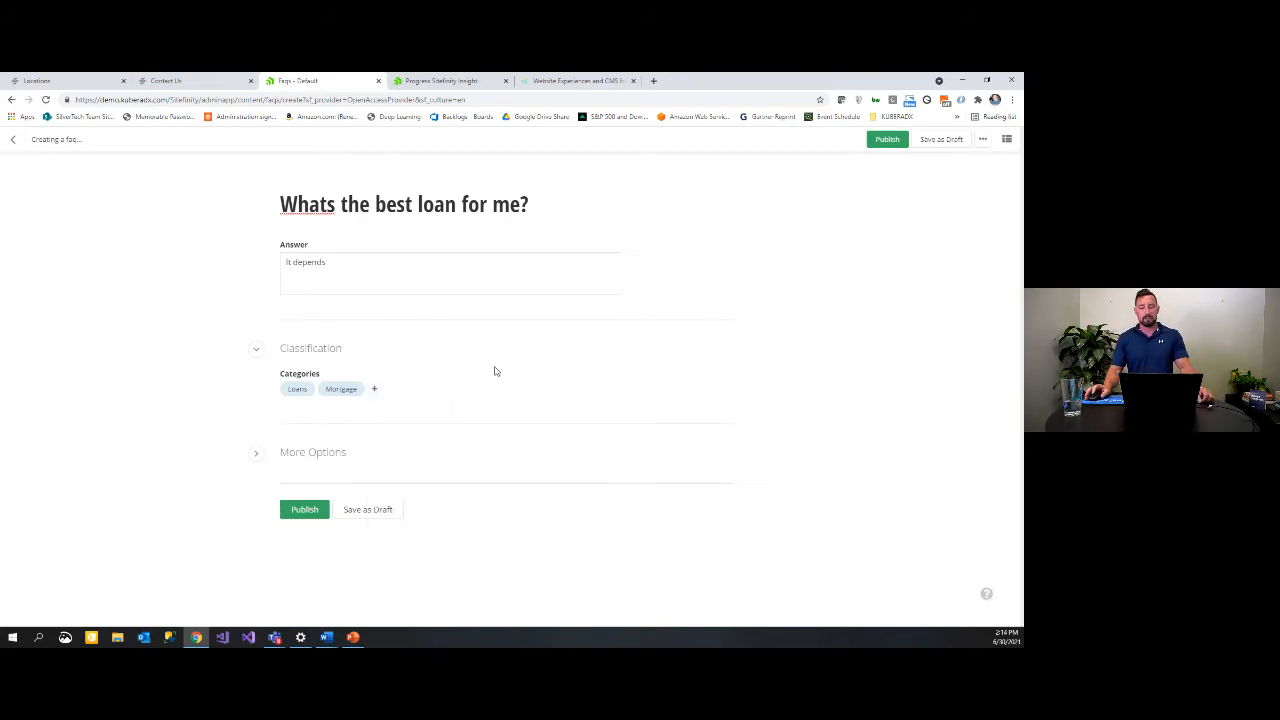
click(308, 512)
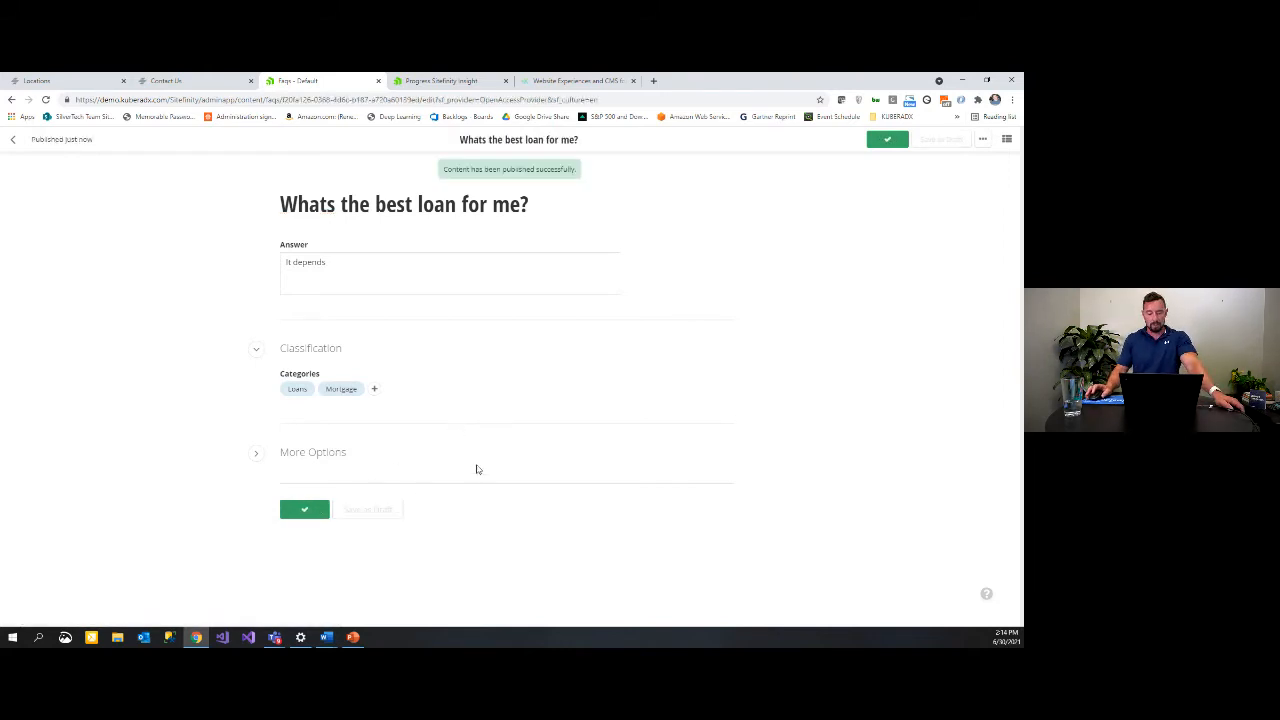
key(alt+Tab)
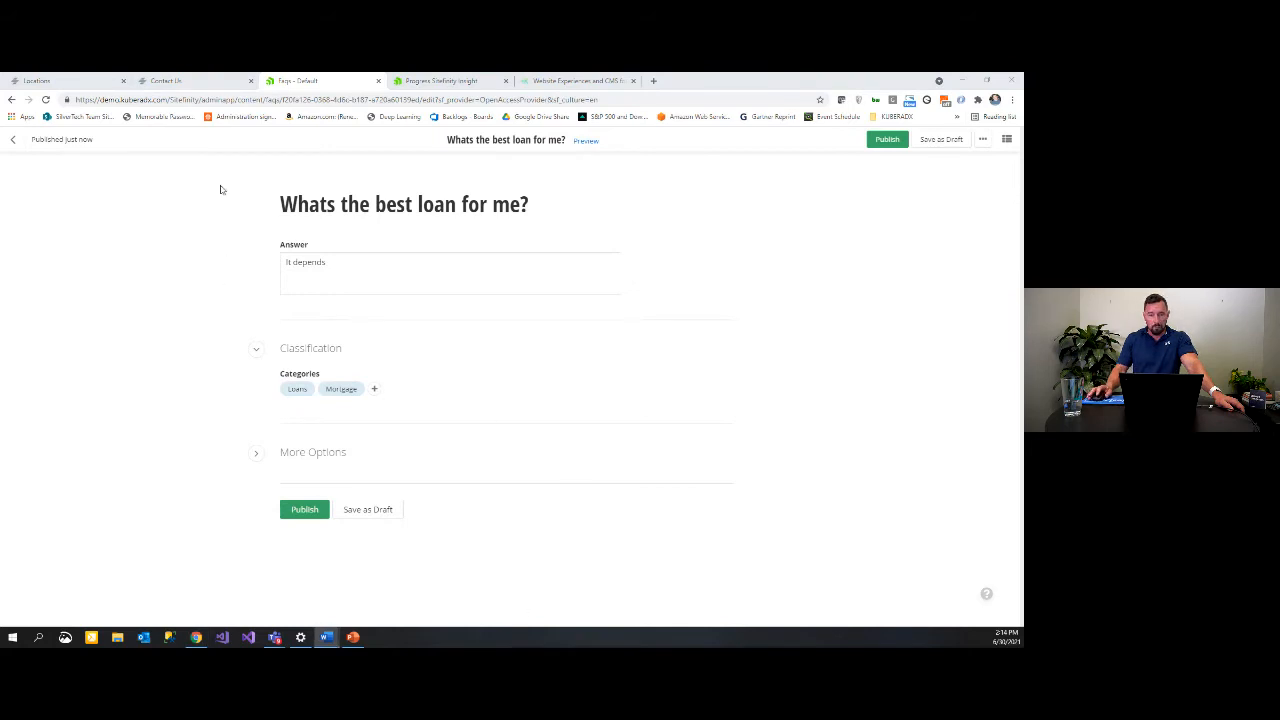
click(15, 138)
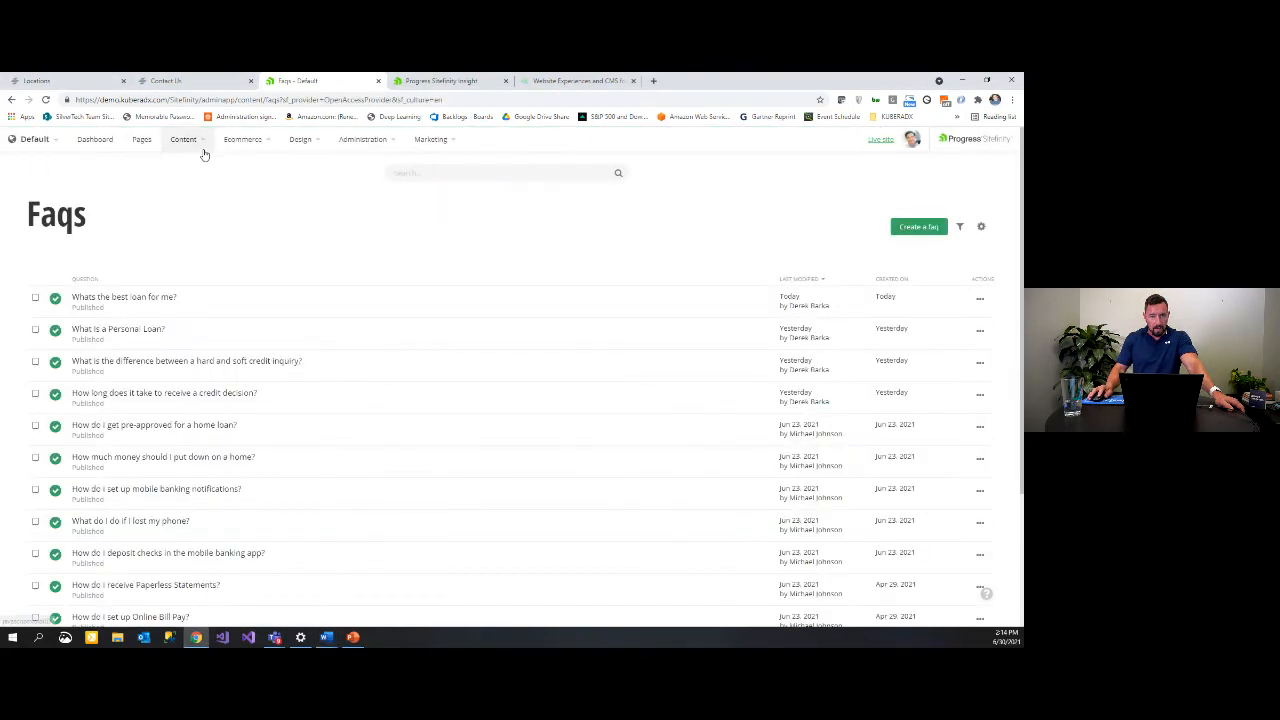
Step: Start a new location in Locations titled 'The Point'
click(202, 148)
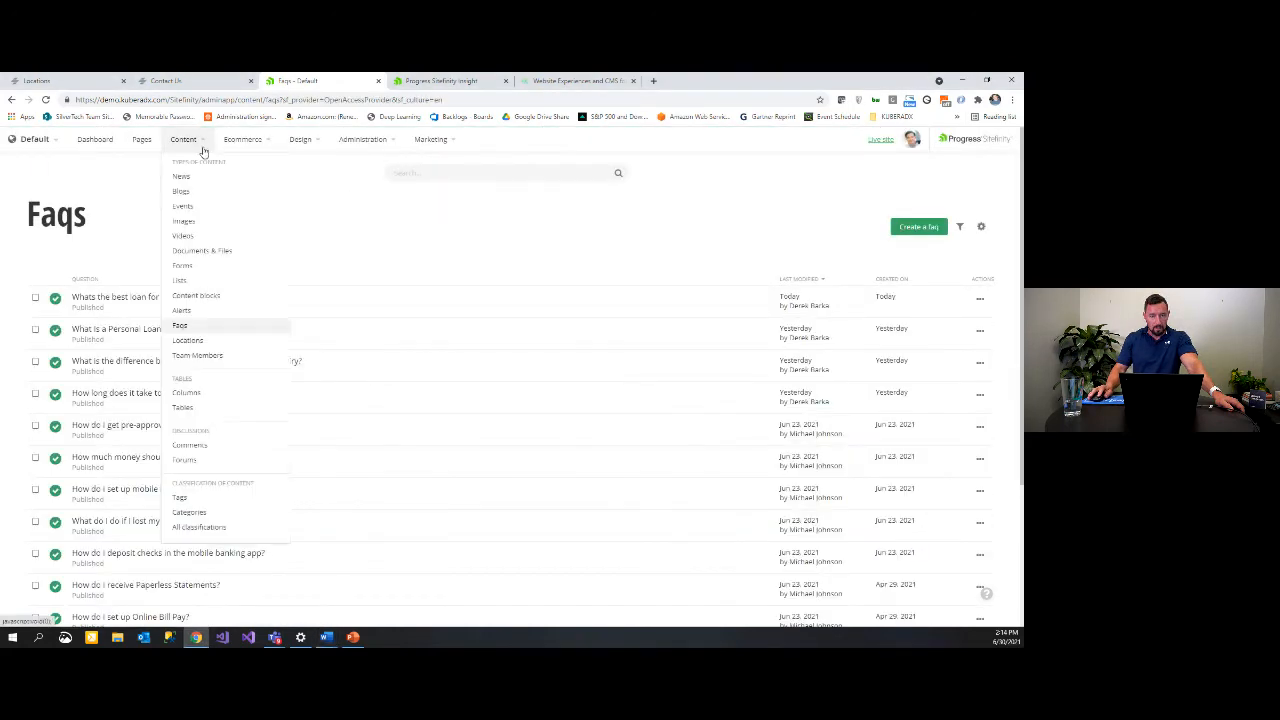
click(192, 342)
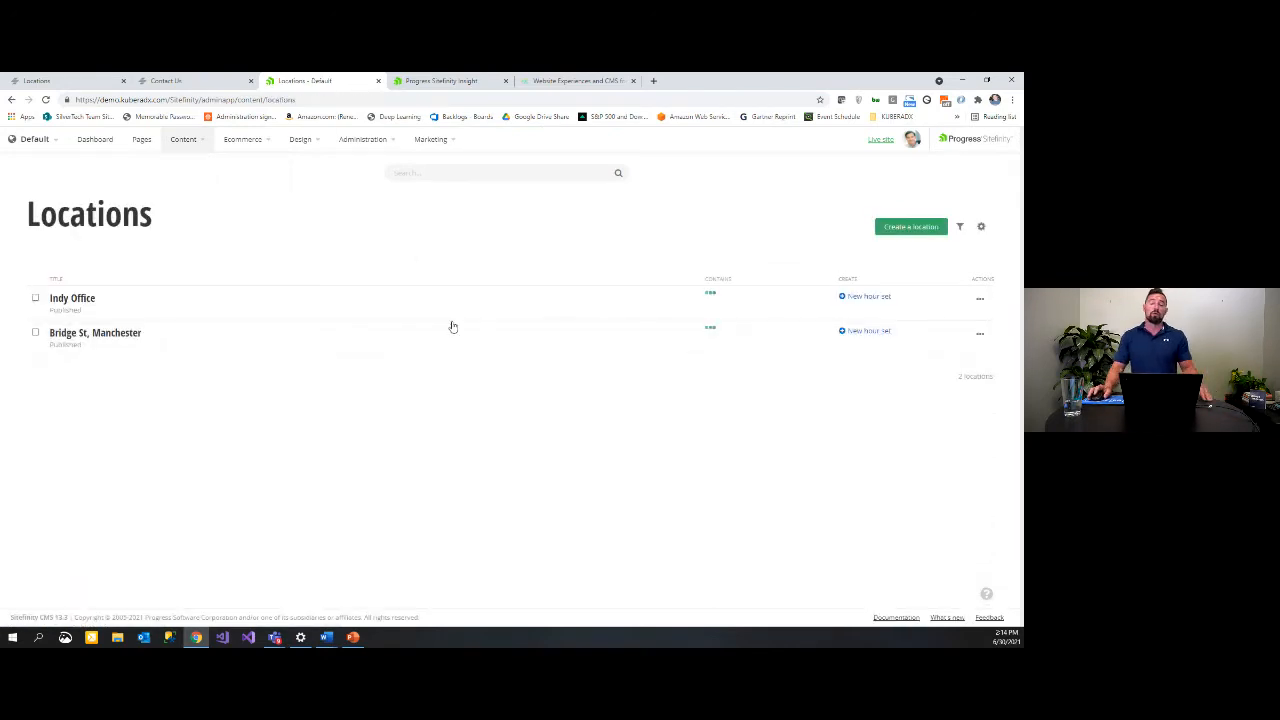
click(912, 228)
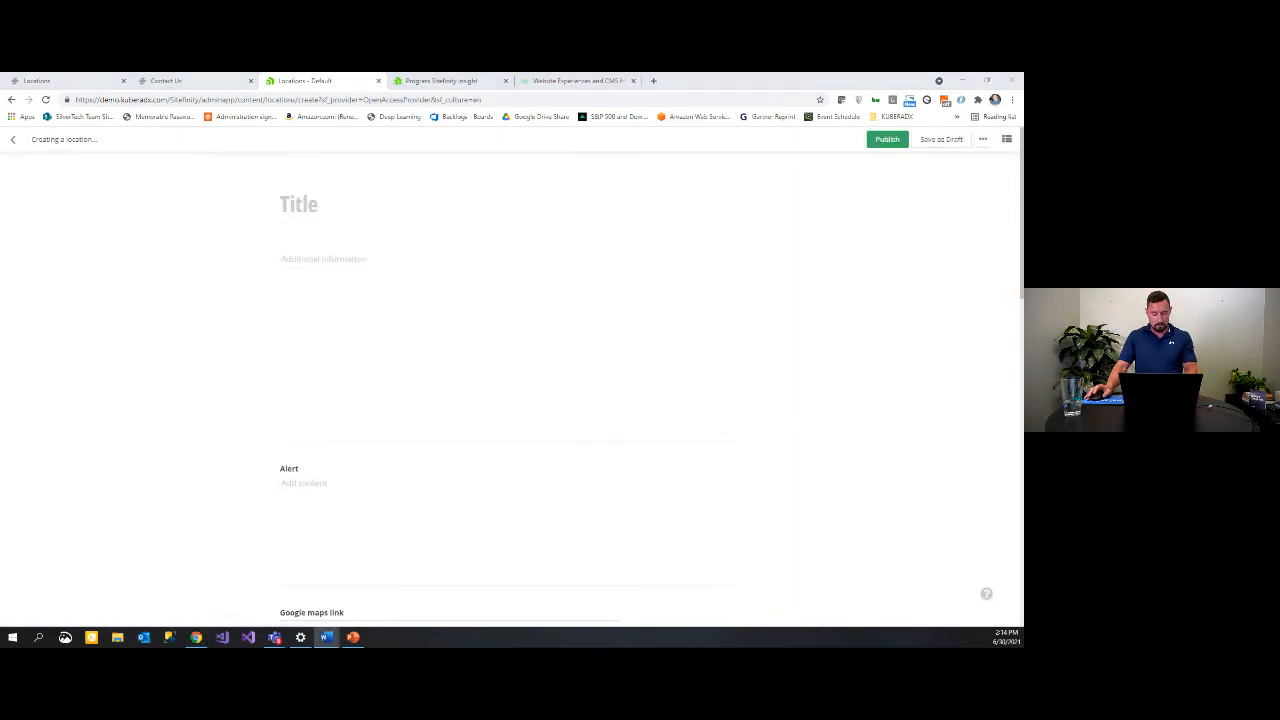
click(406, 204)
text(The Point)
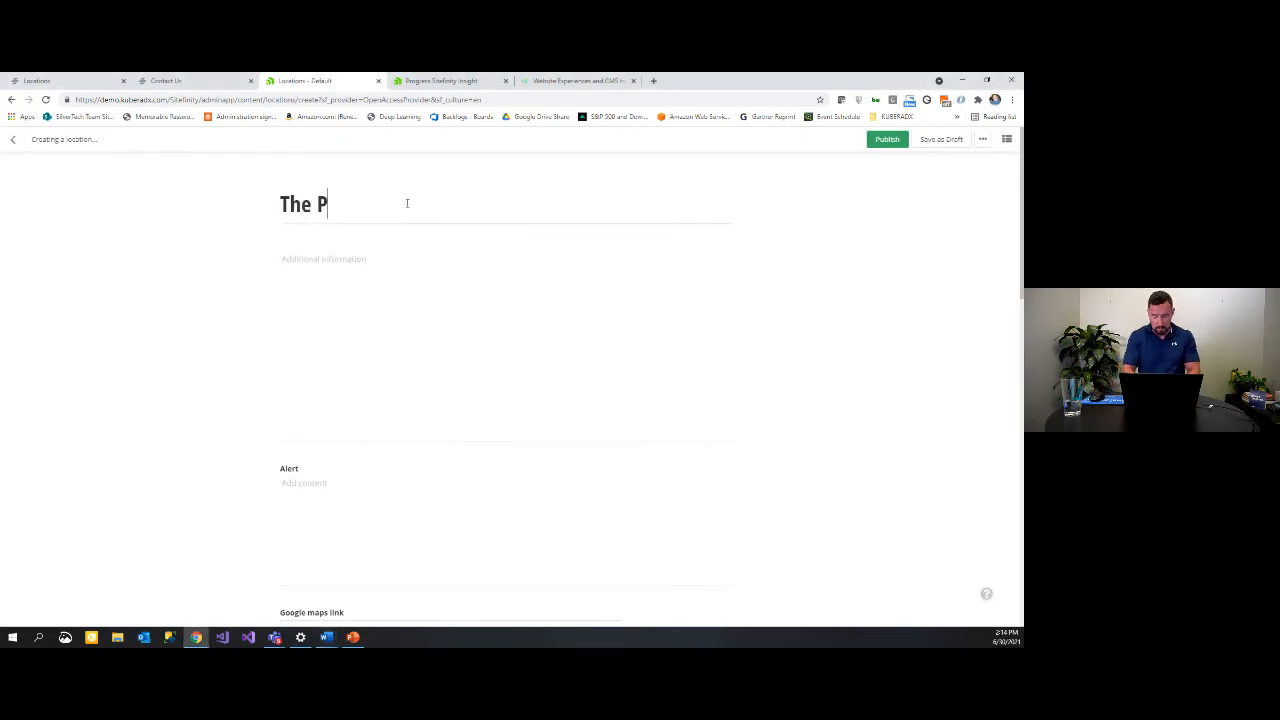
Step: Paste the location's additional information copied from Word
click(473, 292)
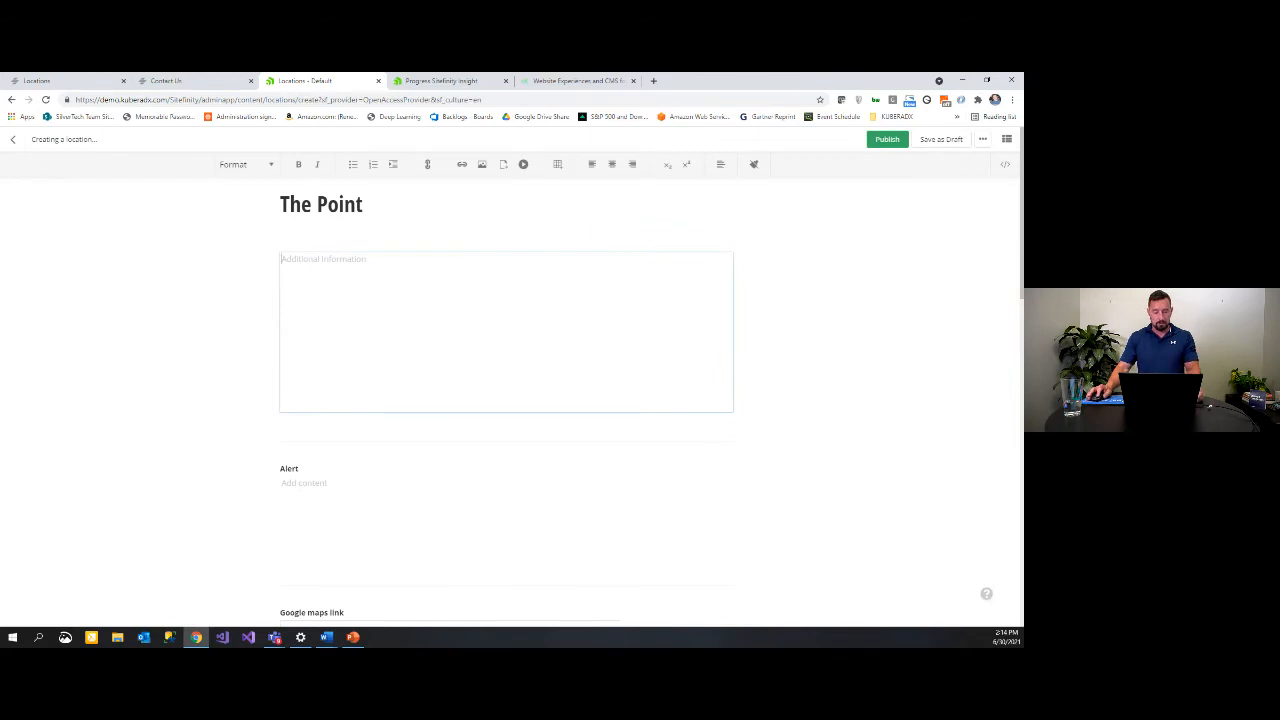
key(alt+Tab)
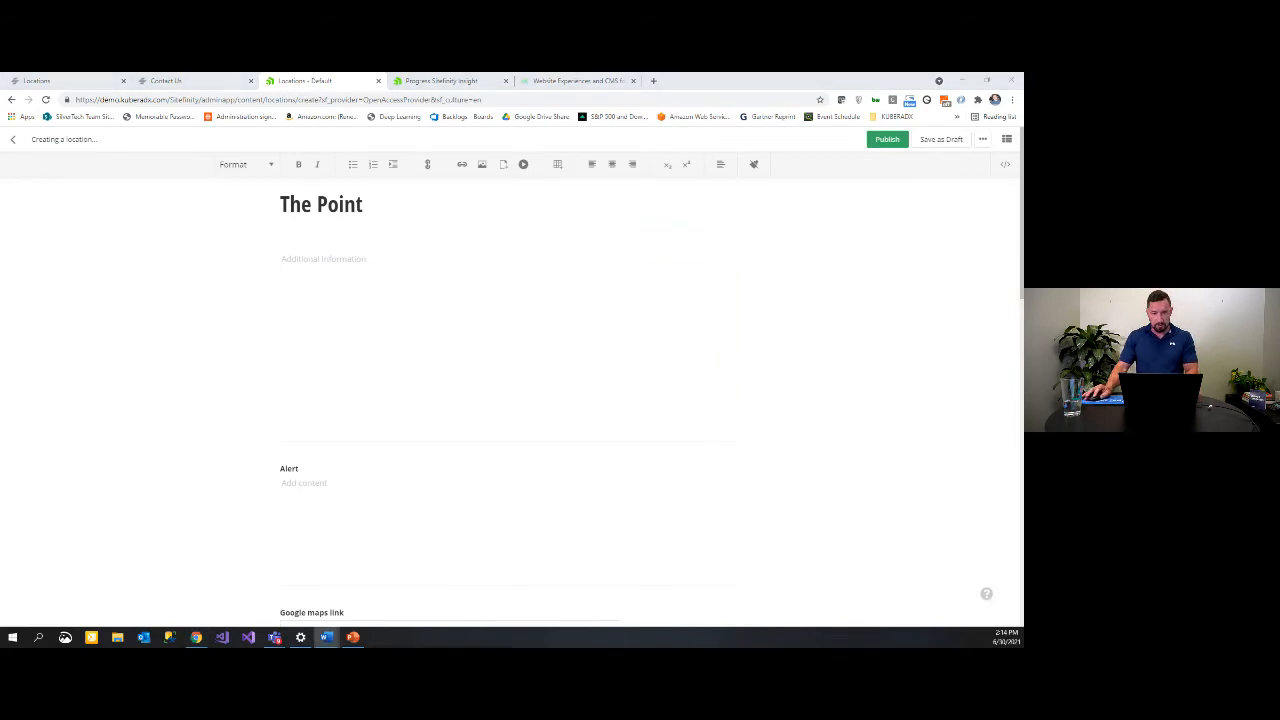
click(446, 314)
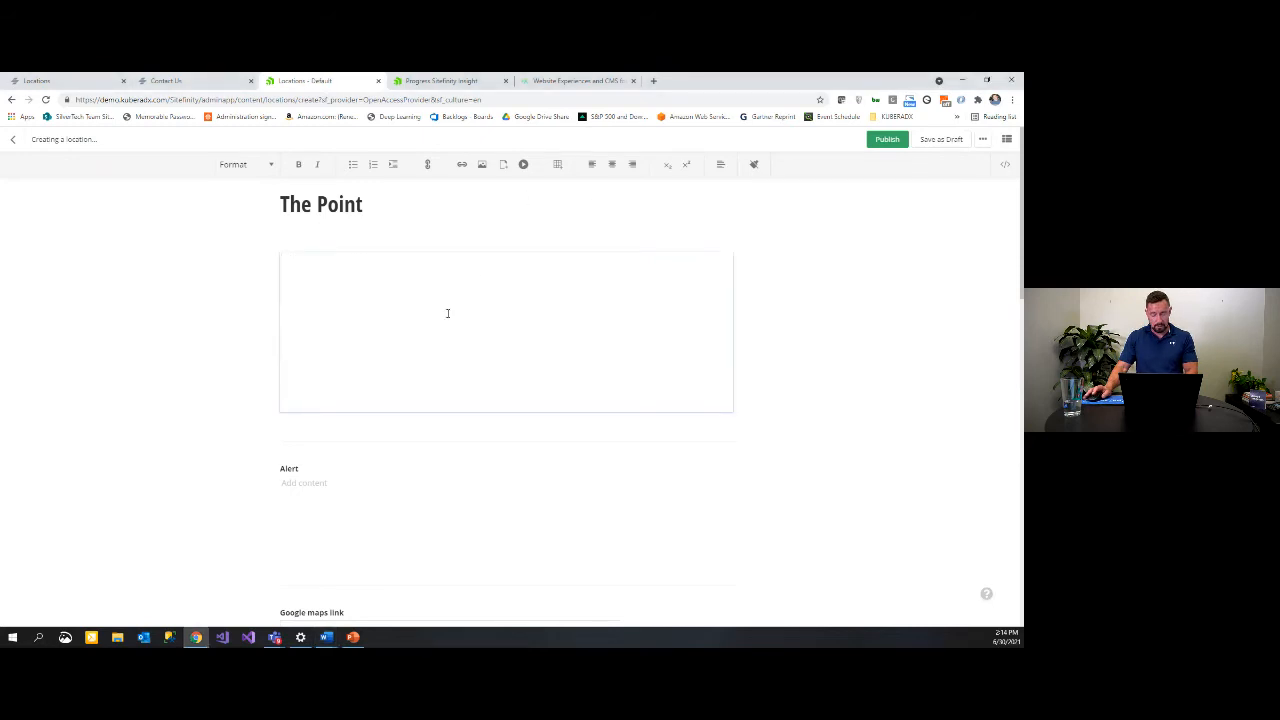
text(Lorem ipsum dolor sit amet, consectetur adipiscing elit. Etiam in nisl sed lacus cursus pulvinar. In nec eros vitae ligula pulvinar condimentum. Curabitur a sollicitudin leo. Suspendisse scelerisque, risus eget congue posuere, augue ex accumsan elit, nec laoreet urna libero eu massa. Integer bibendum, urna vitae tincidunt lobortis, nibh metus volutpat orci, in blandit ante neque in nunc. Maecenas risus est, dignissim a urna eu, rhoncus consequat nisl. Proin leo enim, euismod sed rutrum at, rhoncus eget orci. Aliquam quis imperdiet tellus, eu pulvinar ipsum. Integer finibus, magna quis feugiat aliquam, ante elit porttitor massa, a gravida purus justo vel enim. Nullam lacinia rutrum tortor, vitae mollis sem dignissim ut. Nunc aliquam elit non consectetur ultrices.)
scroll(435, 341, down, 4)
scroll(391, 371, up, 2)
click(326, 269)
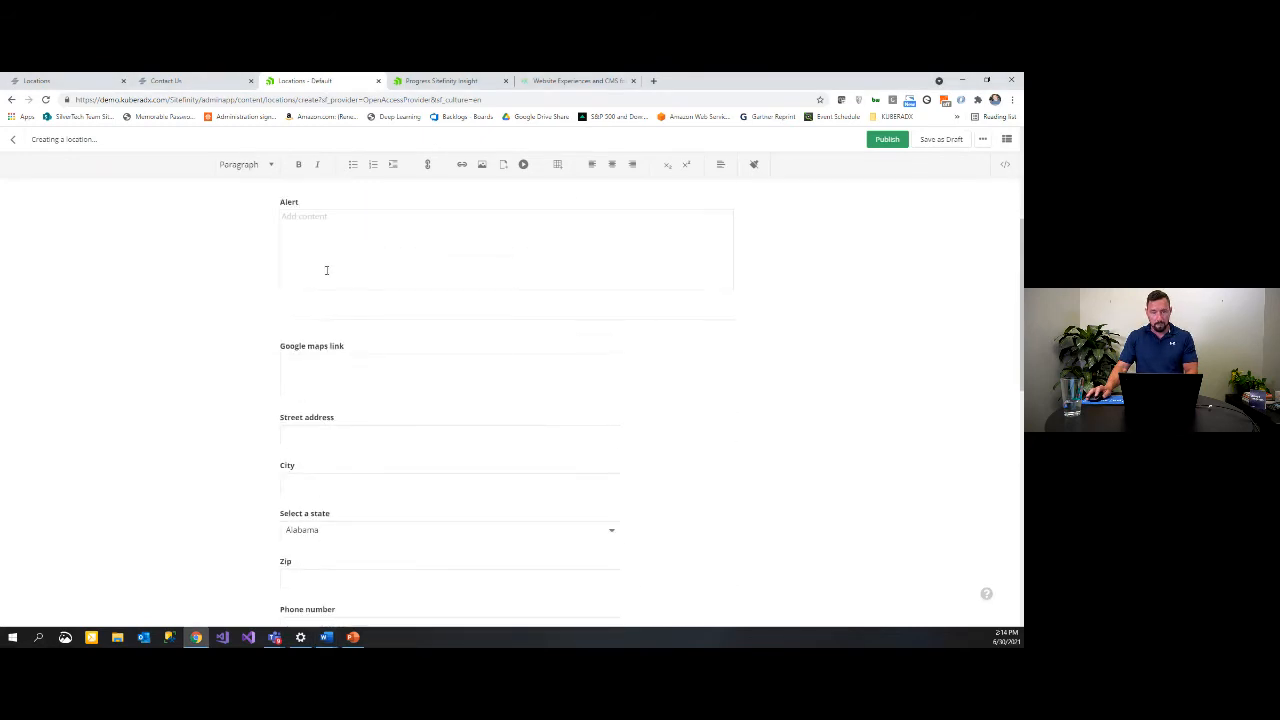
scroll(377, 302, down, 1)
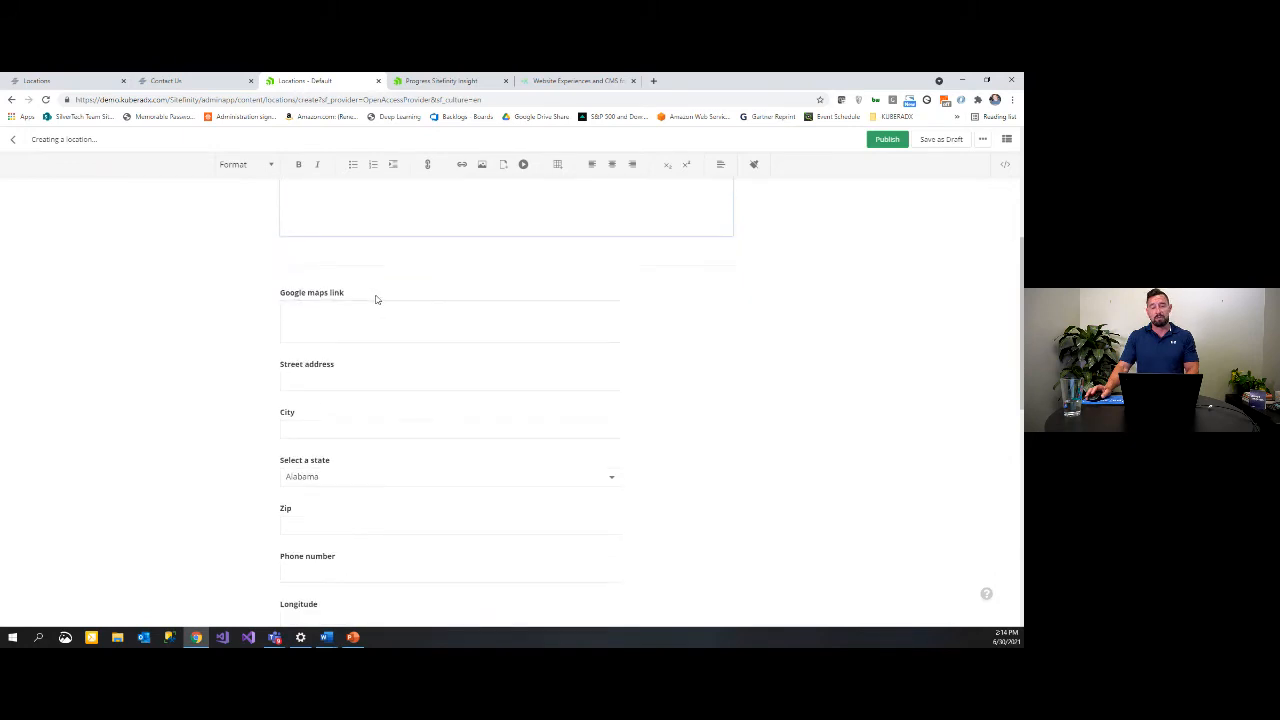
scroll(352, 277, down, 1)
click(336, 263)
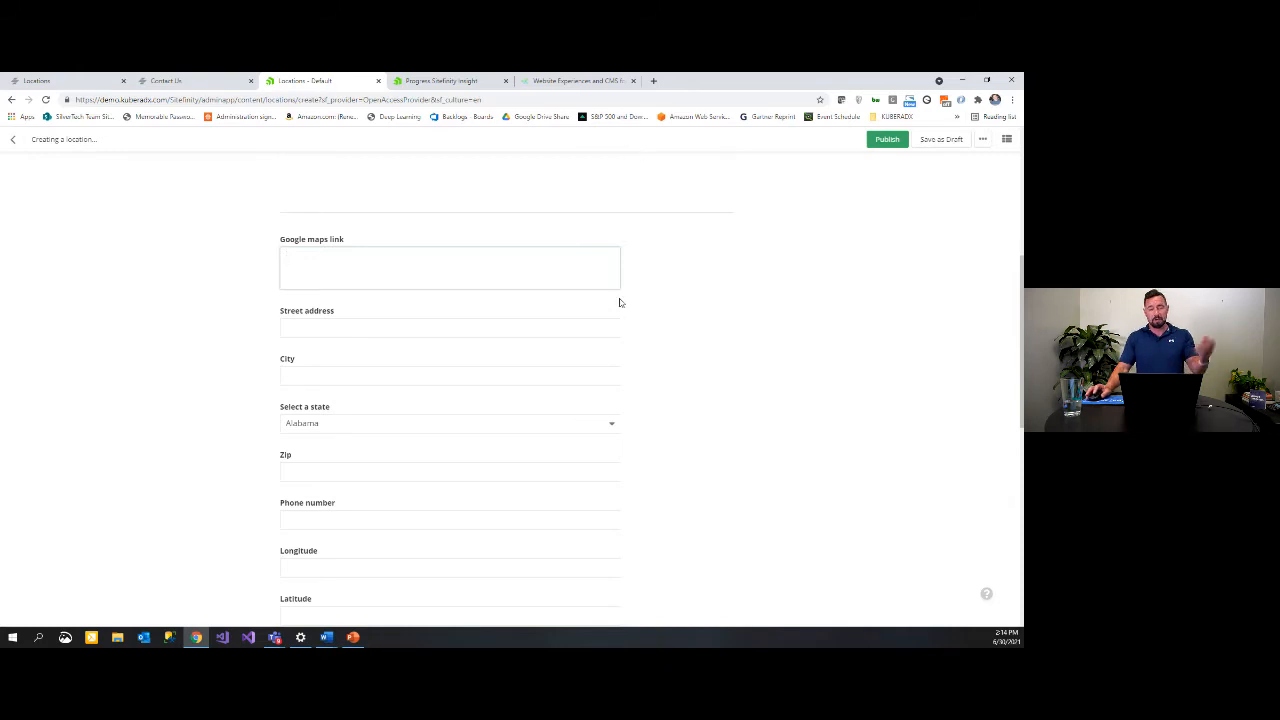
Step: Enter the street address, city, New Hampshire as state, and zip code 03036
click(481, 323)
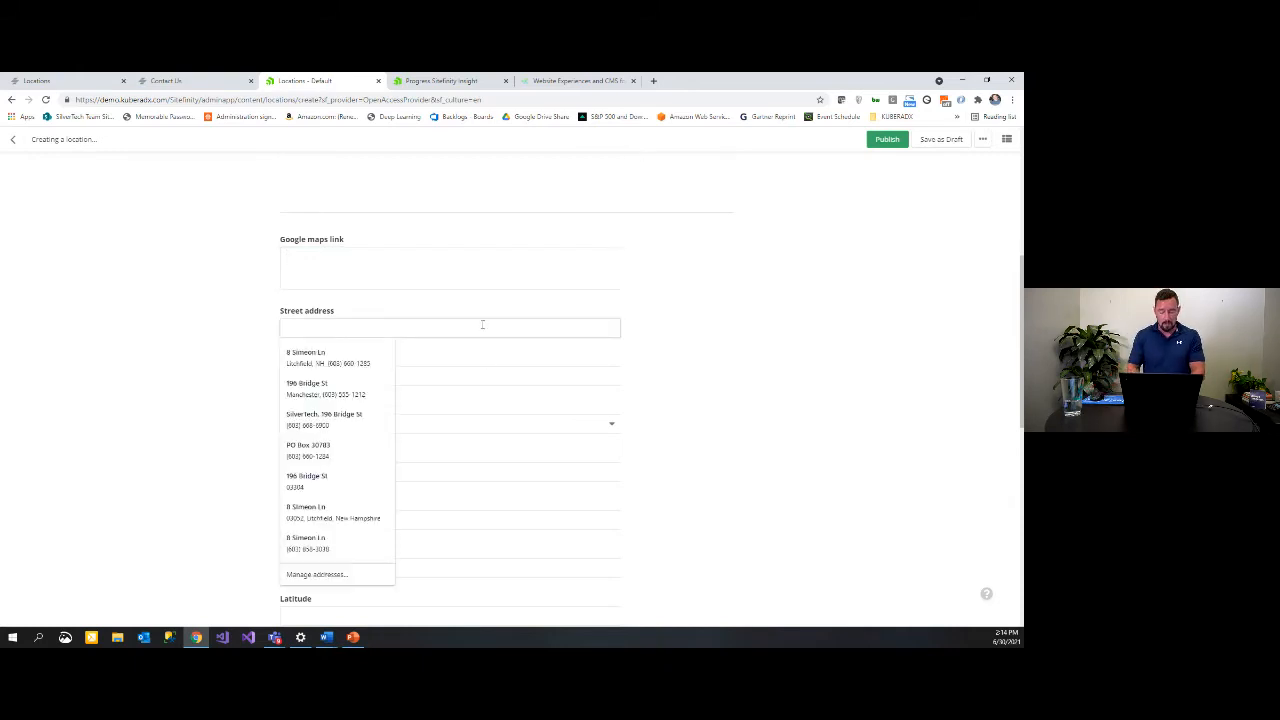
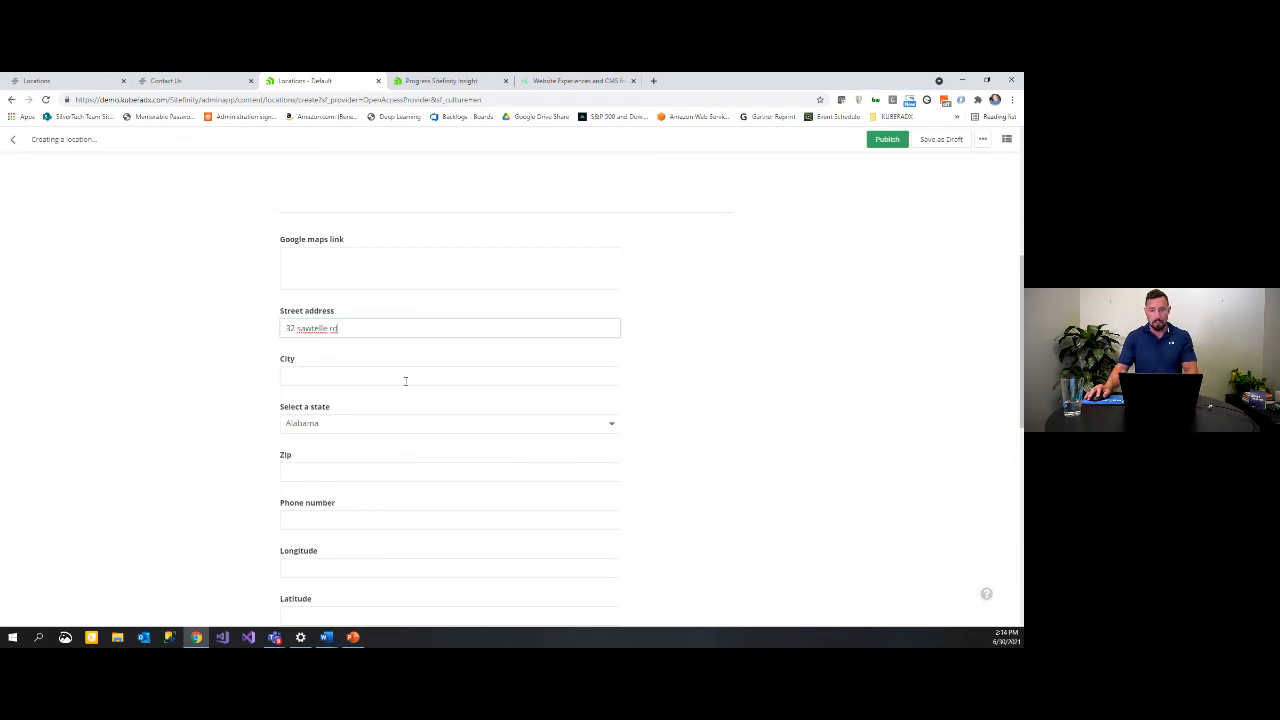
click(406, 379)
text(wiri)
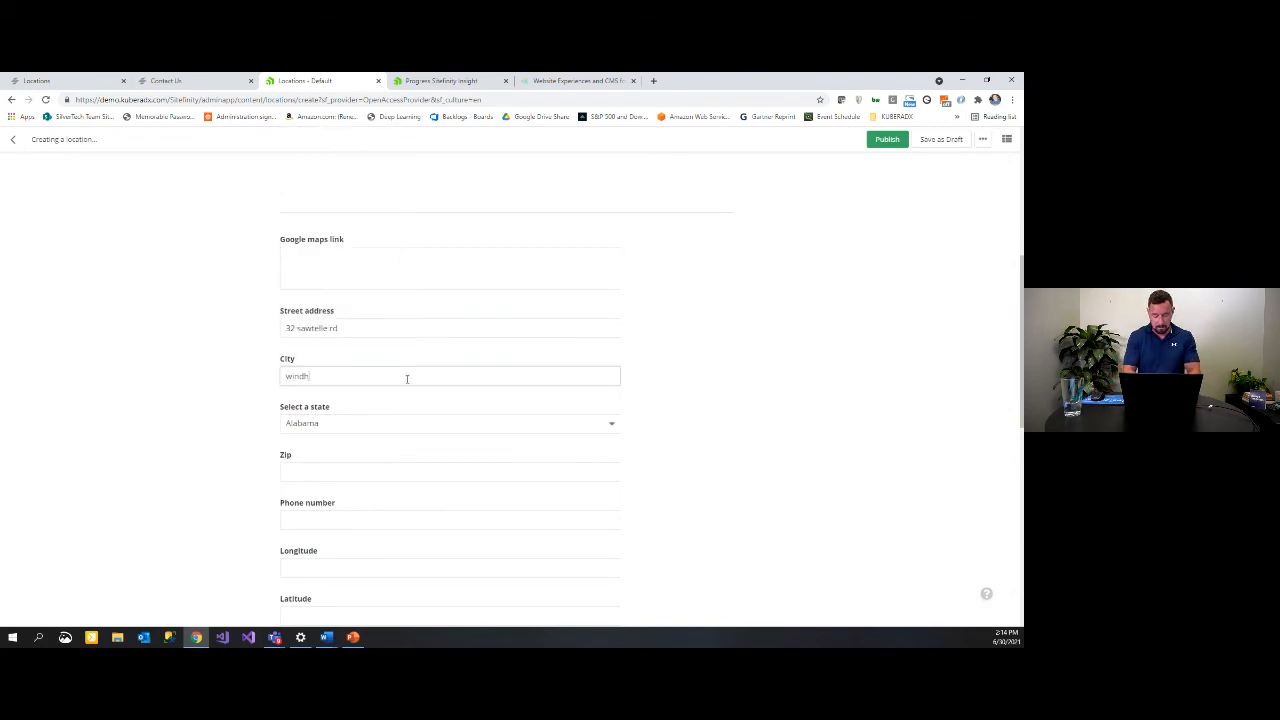
click(407, 424)
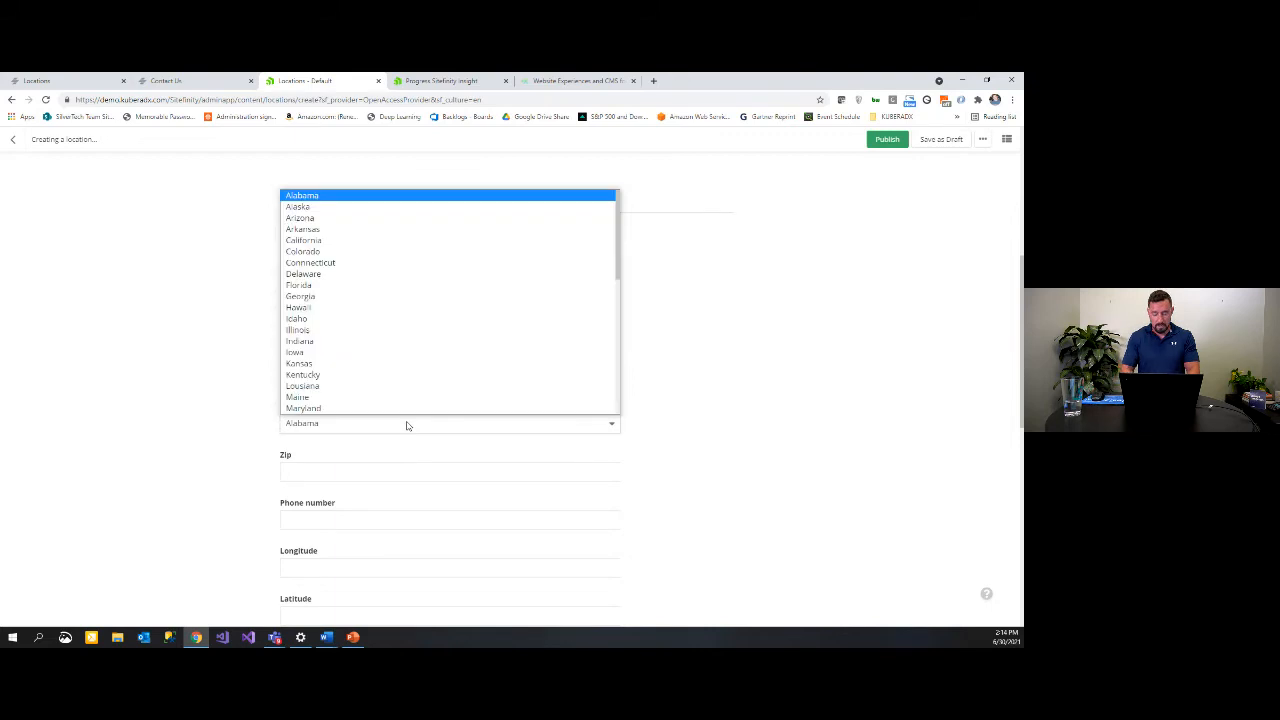
key(n)
scroll(323, 322, down, 4)
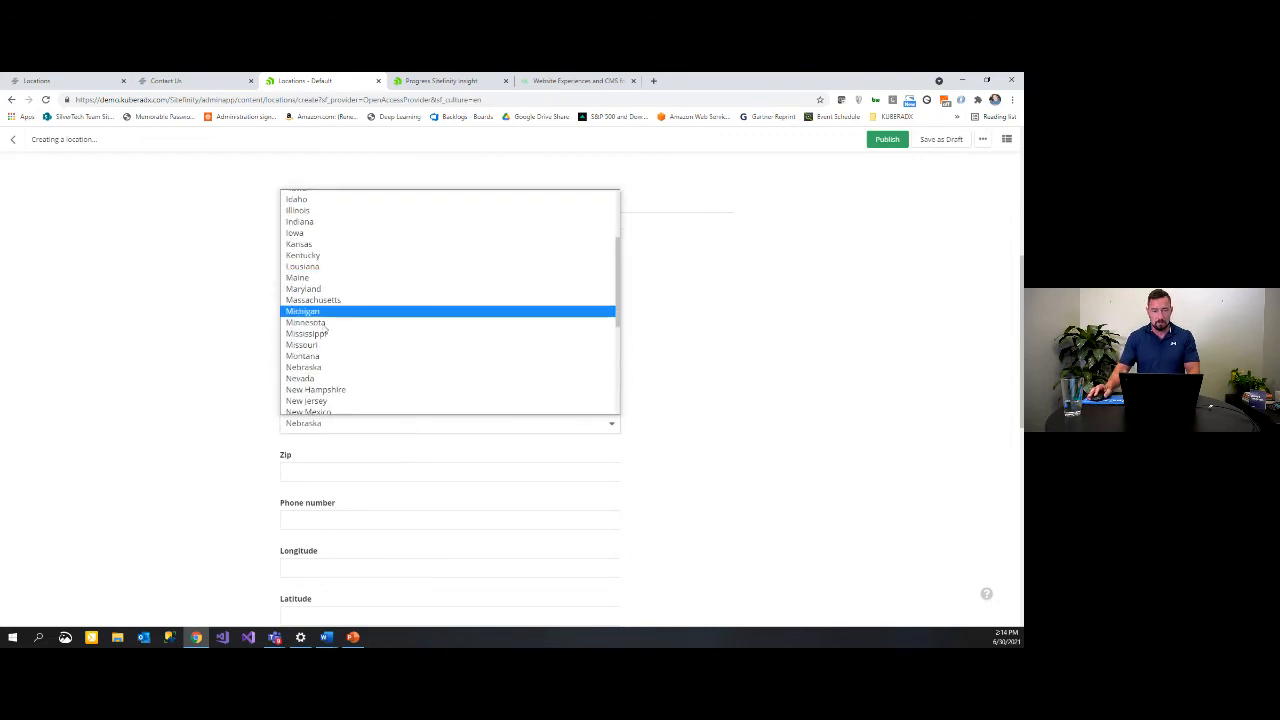
click(332, 218)
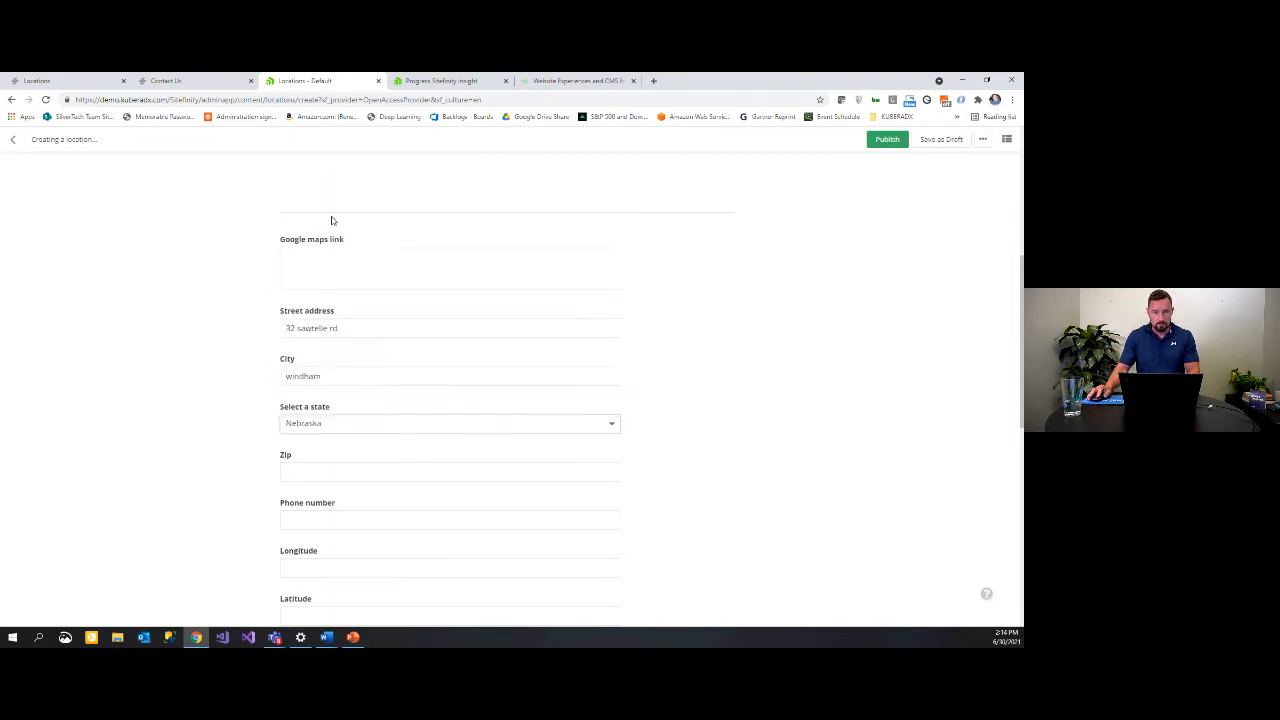
click(340, 468)
text(03036)
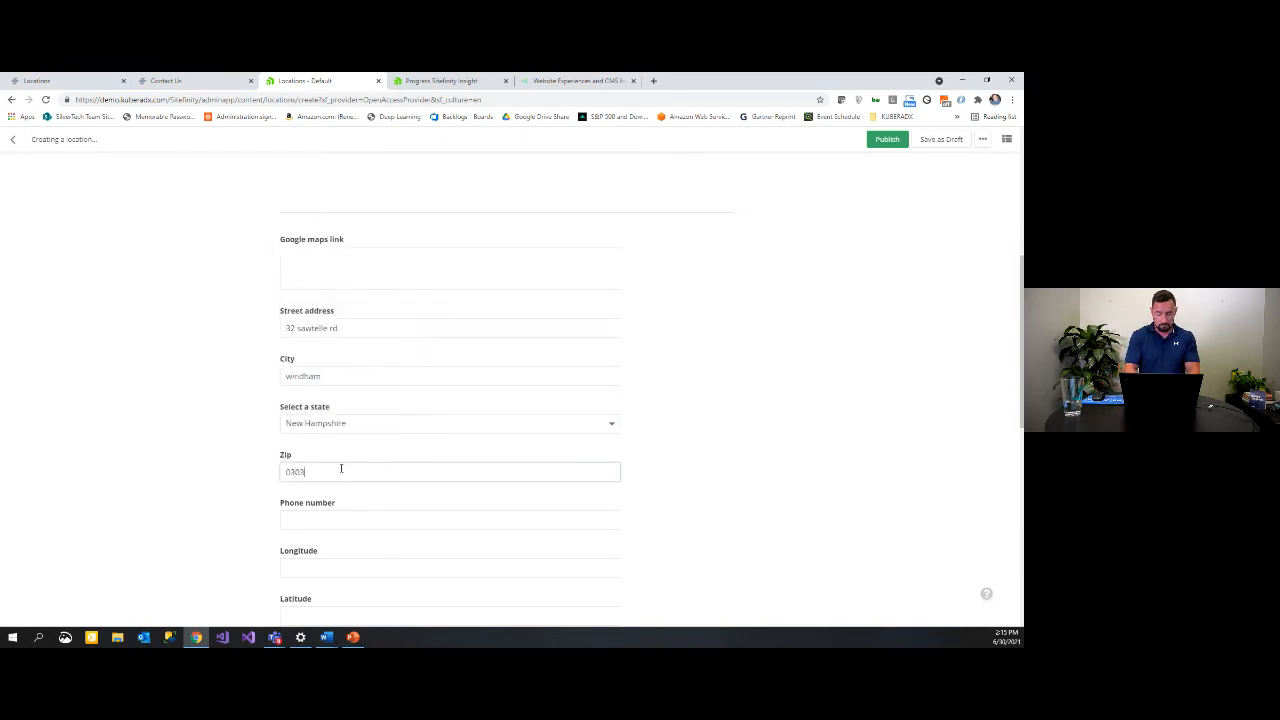
text(6)
scroll(335, 470, down, 2)
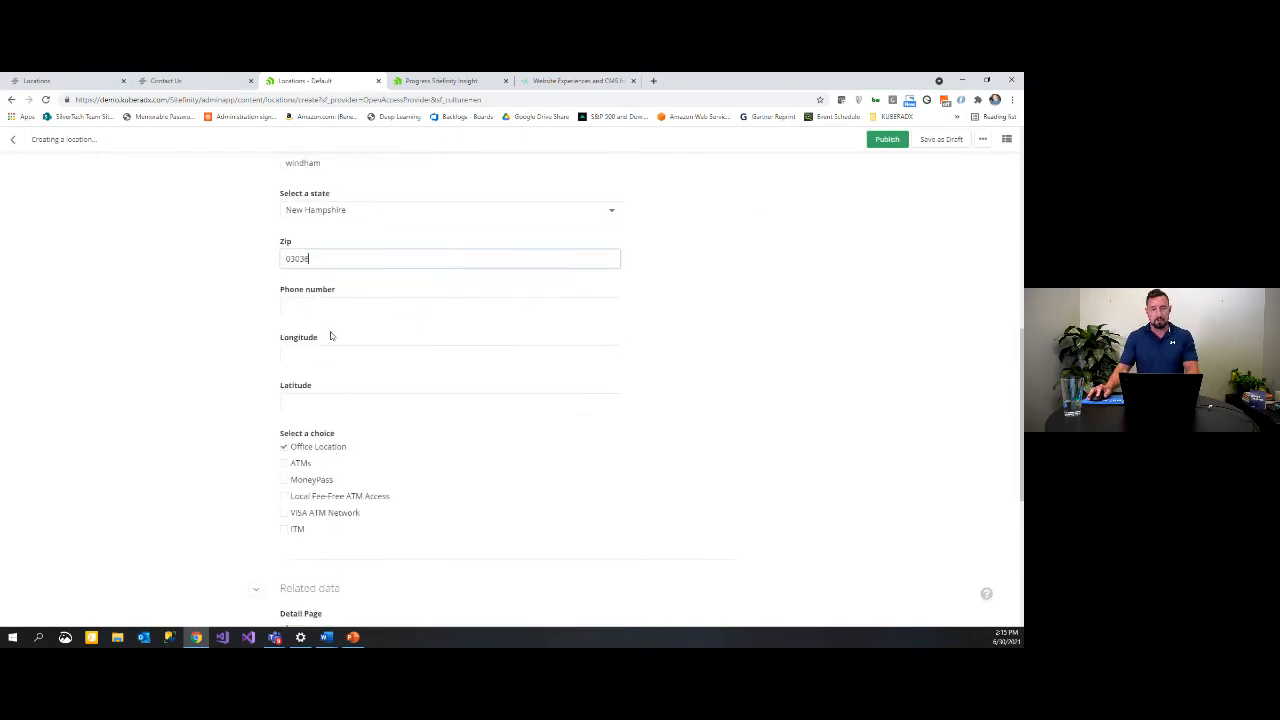
Step: Add the phone number, longitude 42.800103, latitude -71.289, and tick ATMs and ITM
click(332, 311)
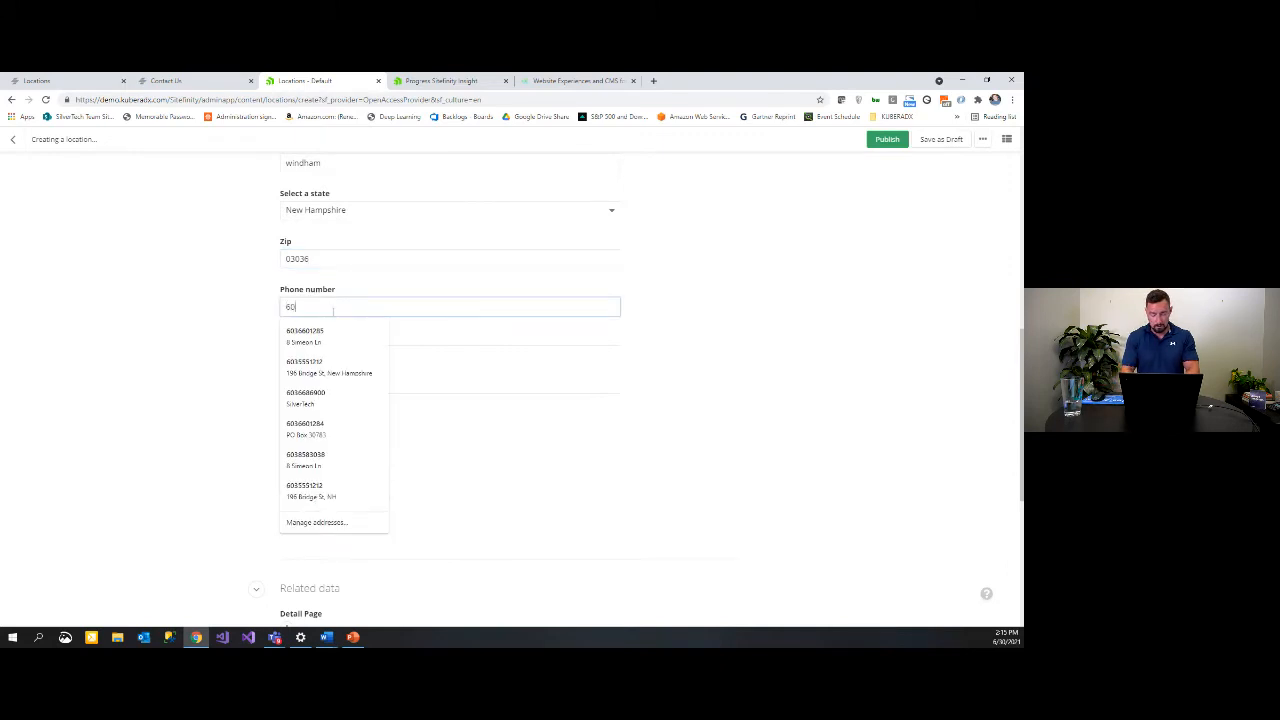
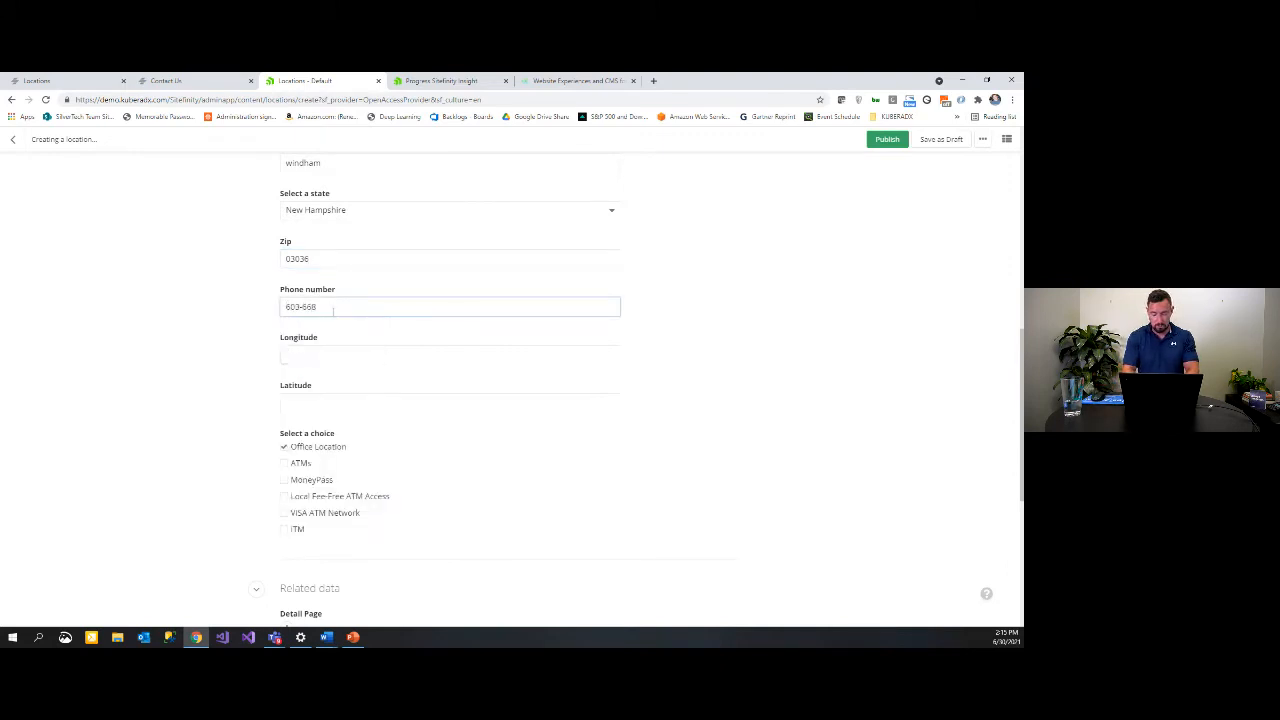
click(352, 360)
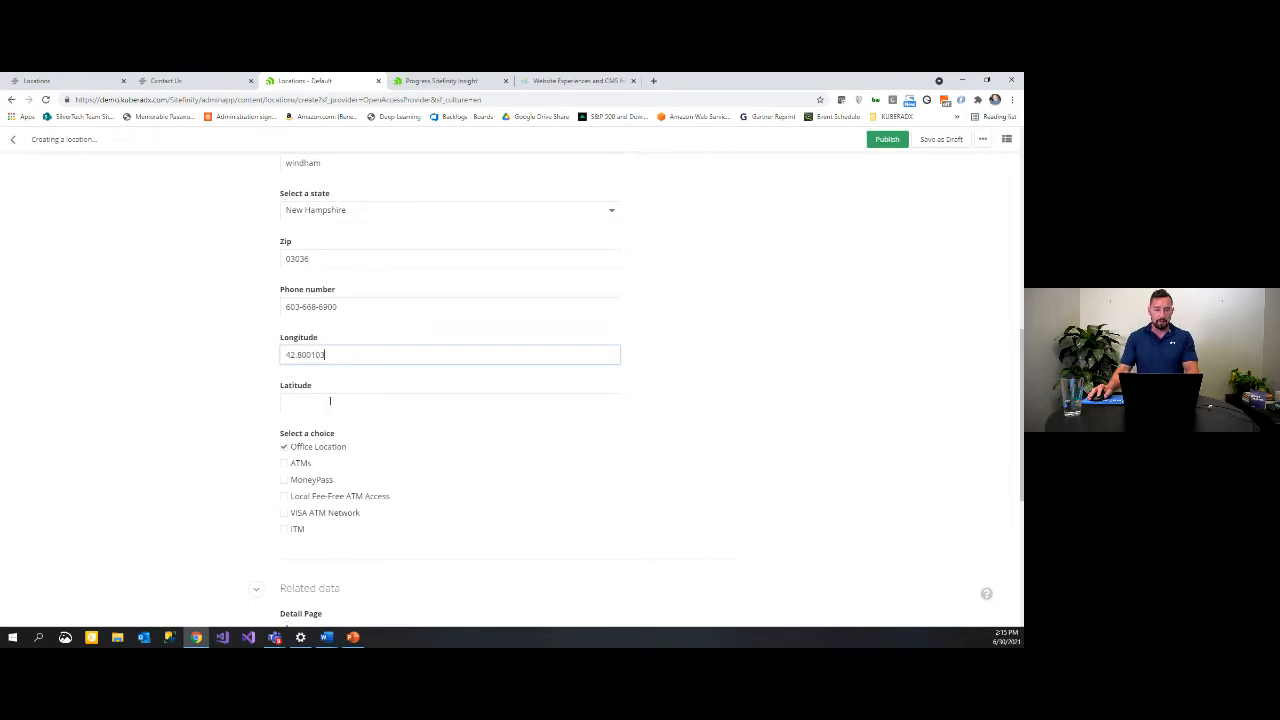
click(333, 403)
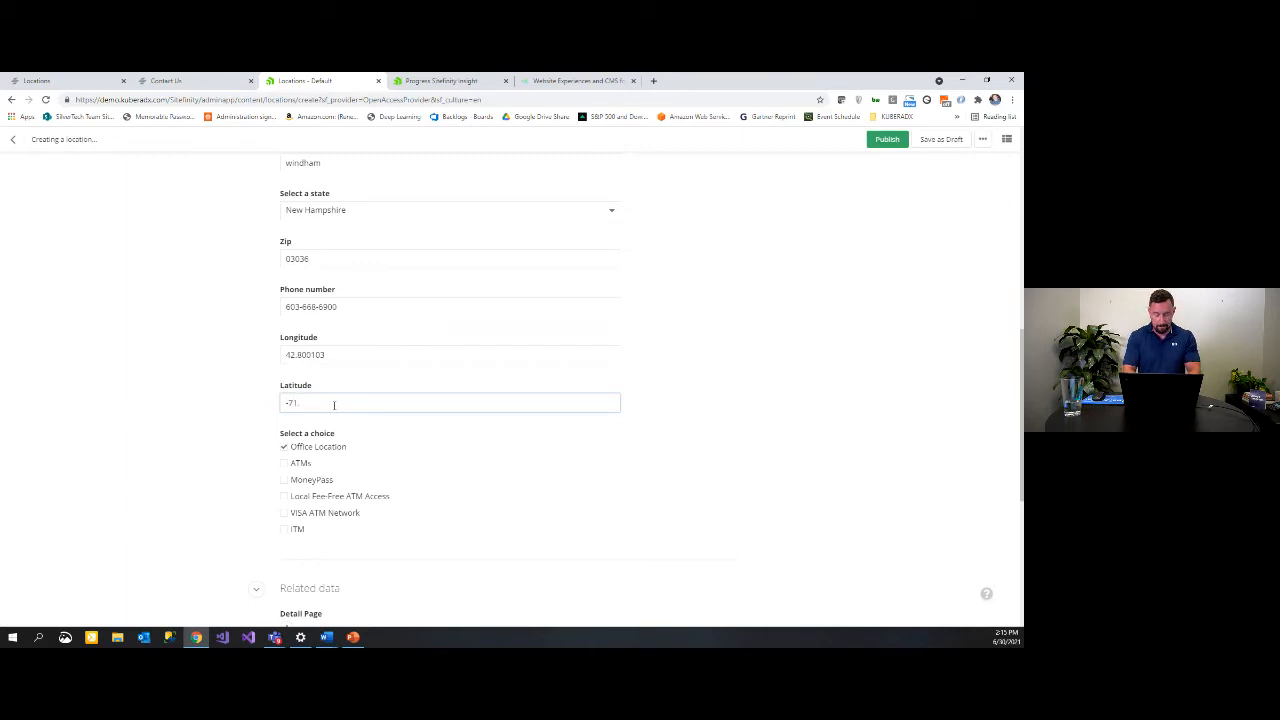
scroll(388, 459, down, 1)
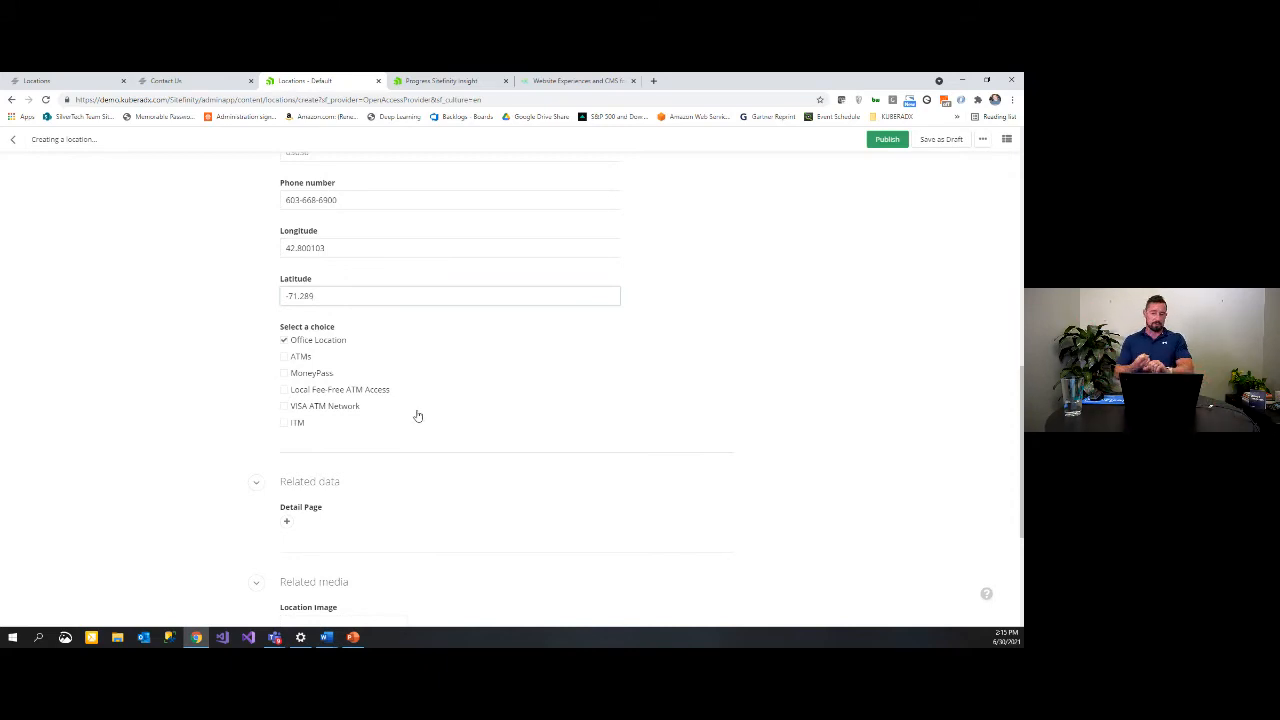
click(286, 357)
click(283, 424)
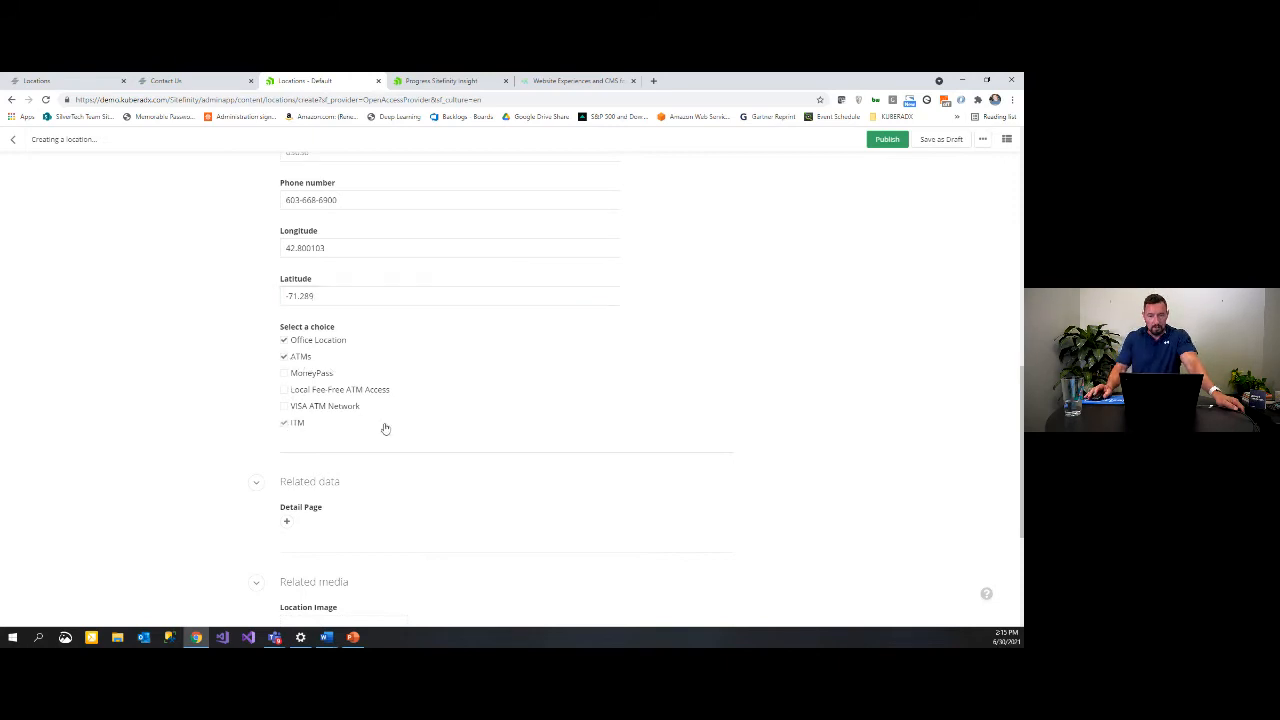
scroll(386, 428, down, 3)
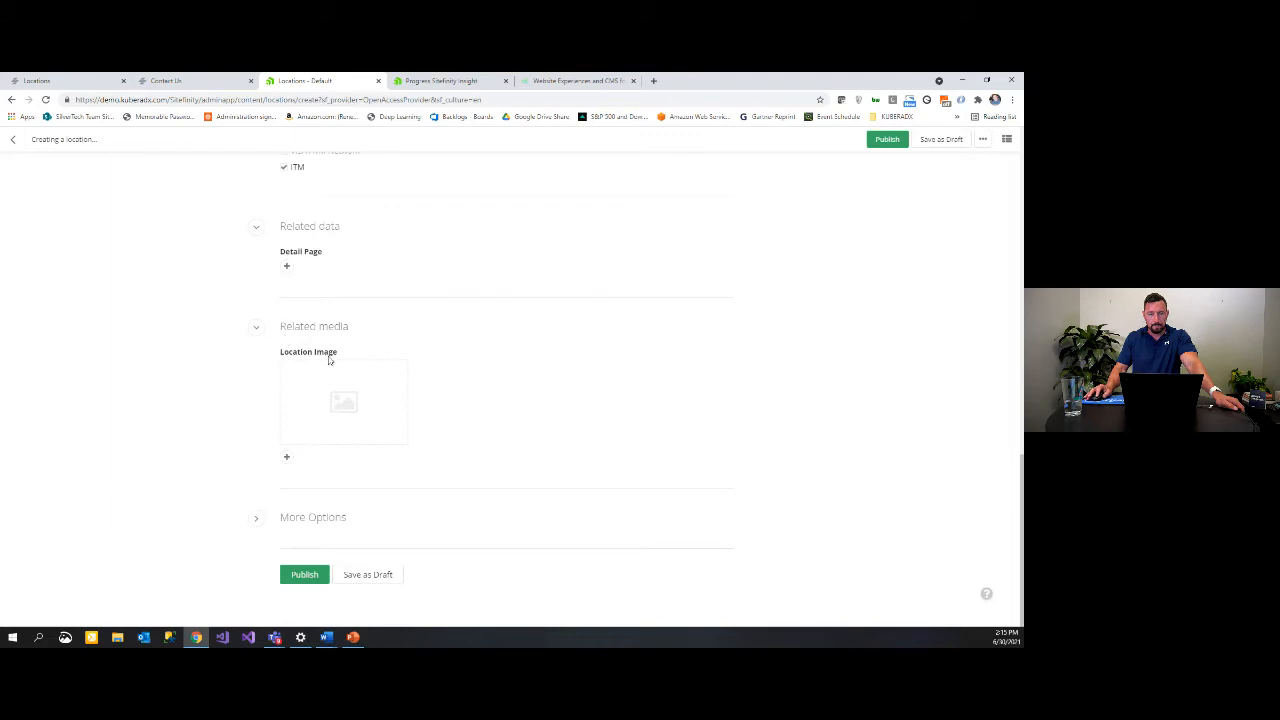
Step: Set the library's bank building photo as the Location Image and attempt to publish
click(286, 457)
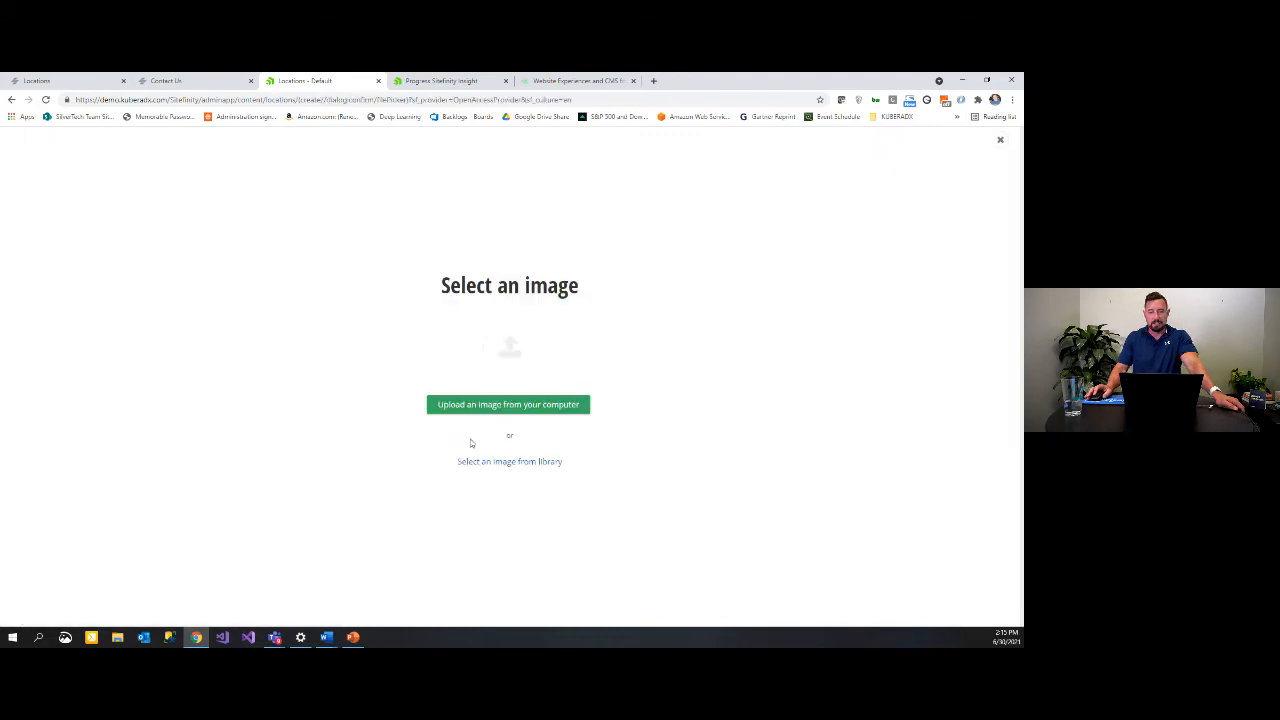
click(525, 464)
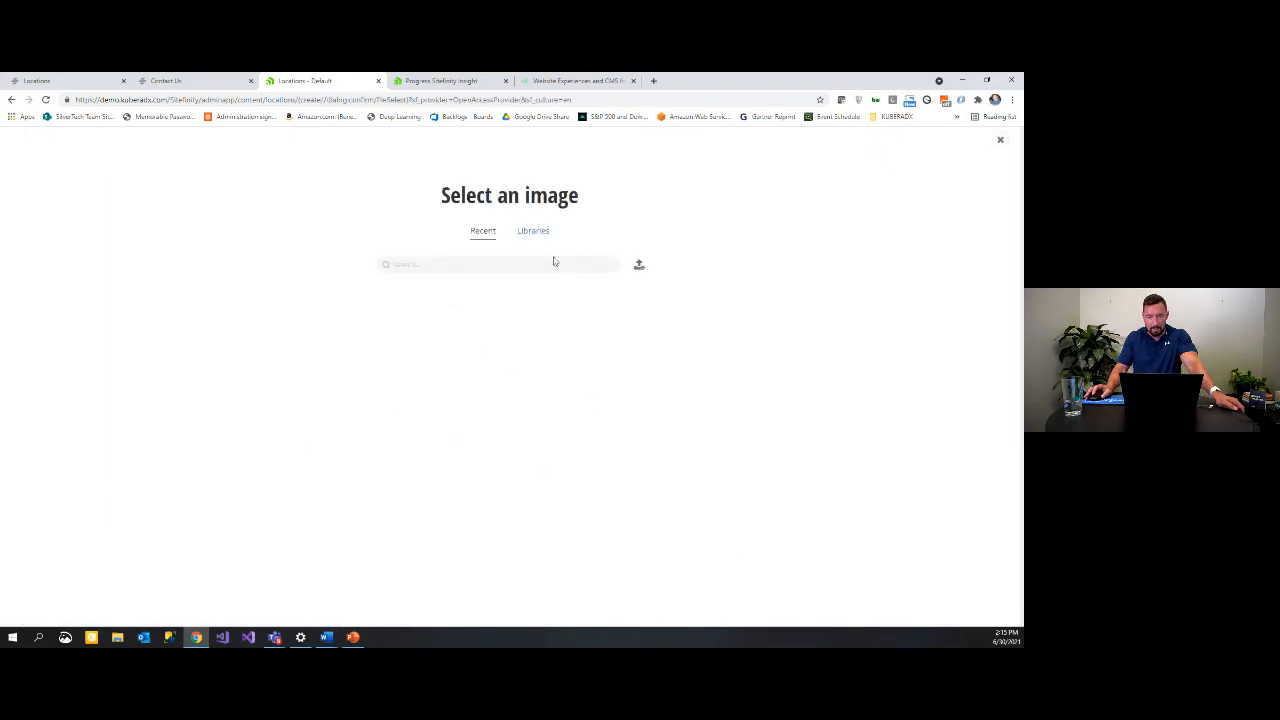
scroll(365, 343, down, 2)
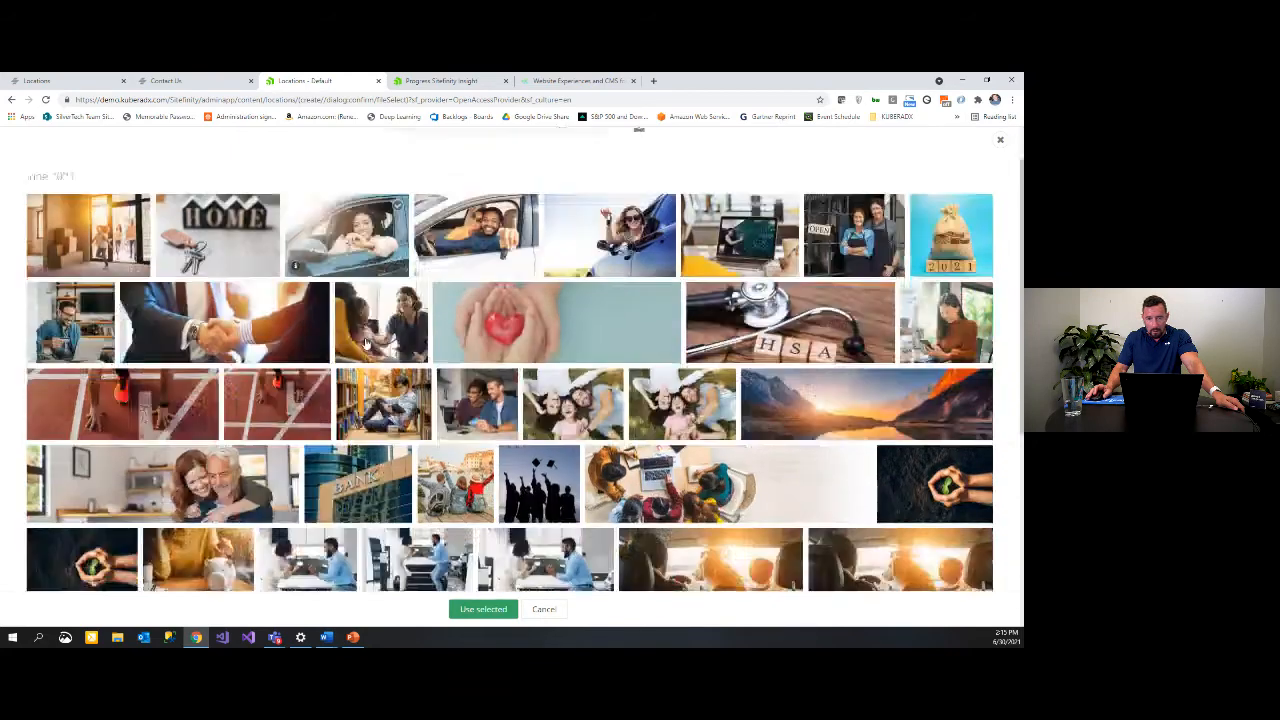
scroll(365, 343, down, 1)
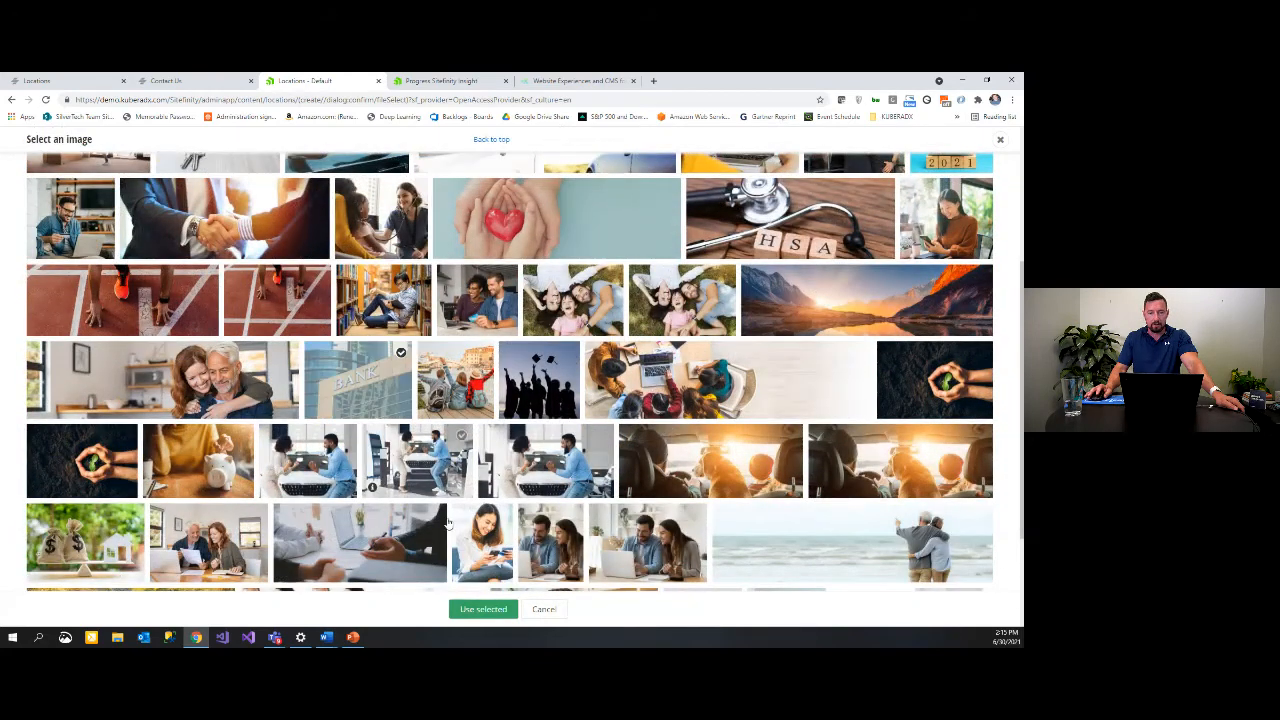
click(490, 609)
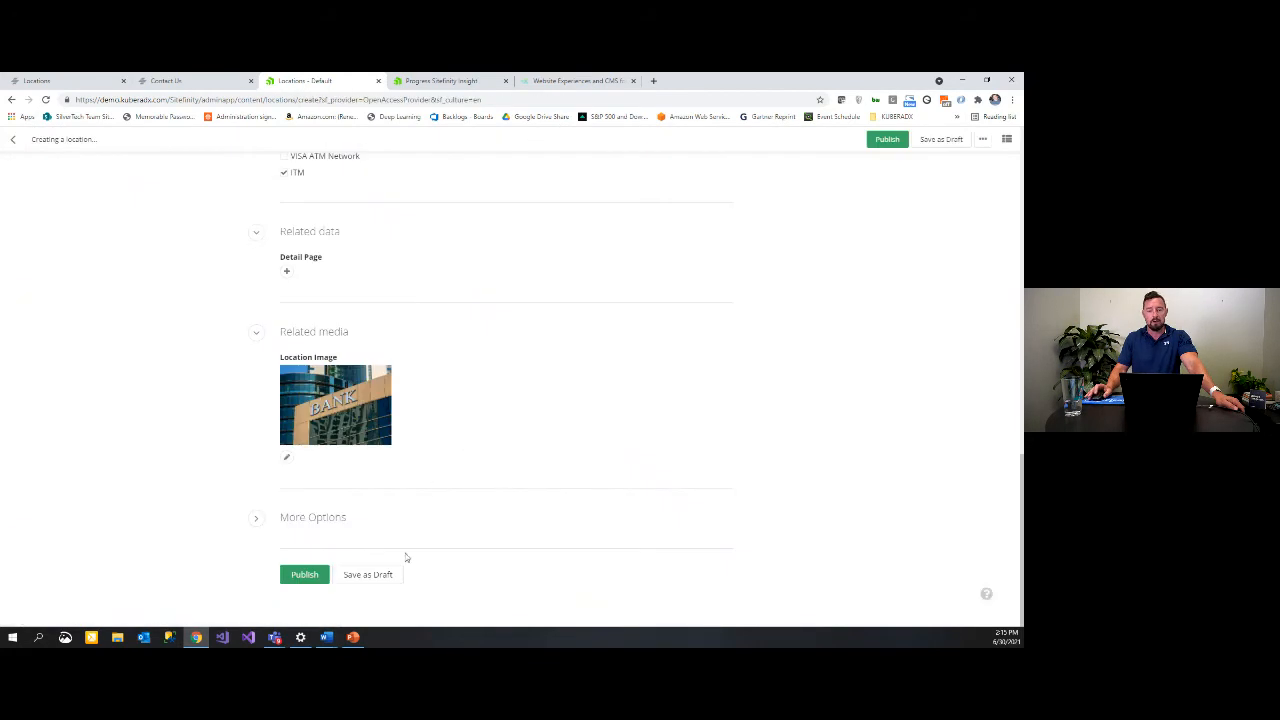
click(300, 575)
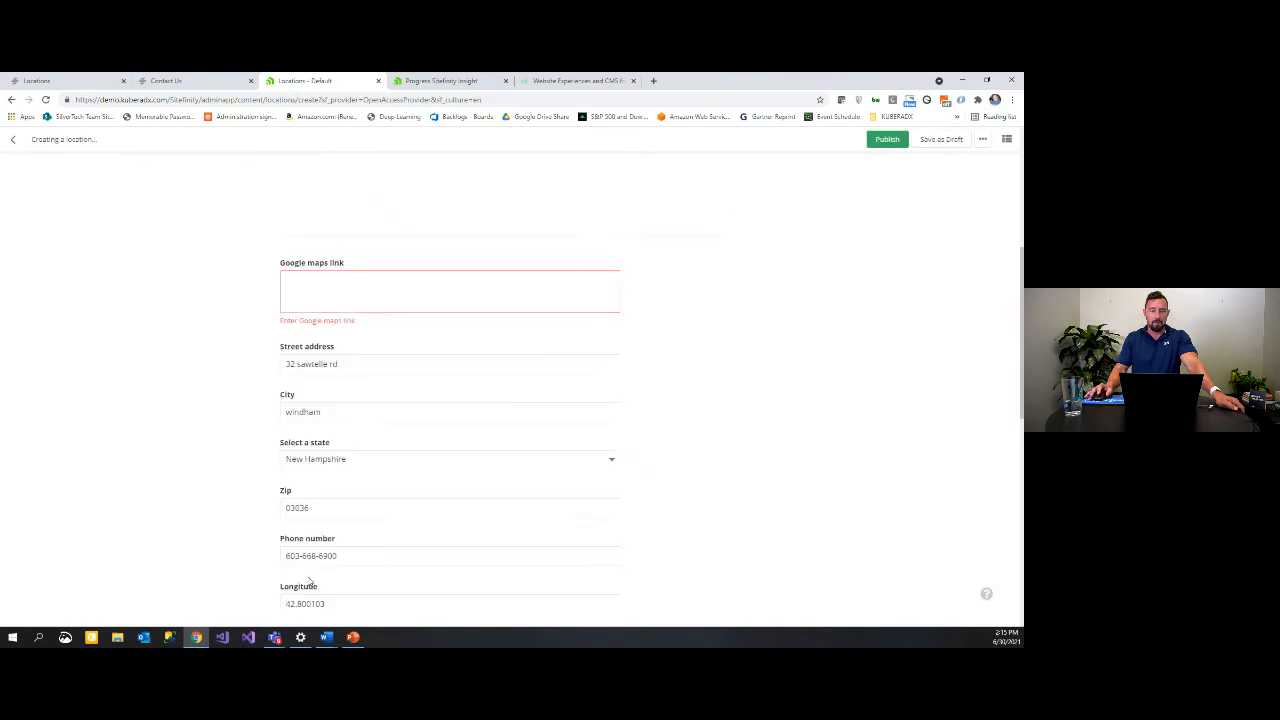
Step: Enter google.com as the Google maps link and publish The Point
click(346, 281)
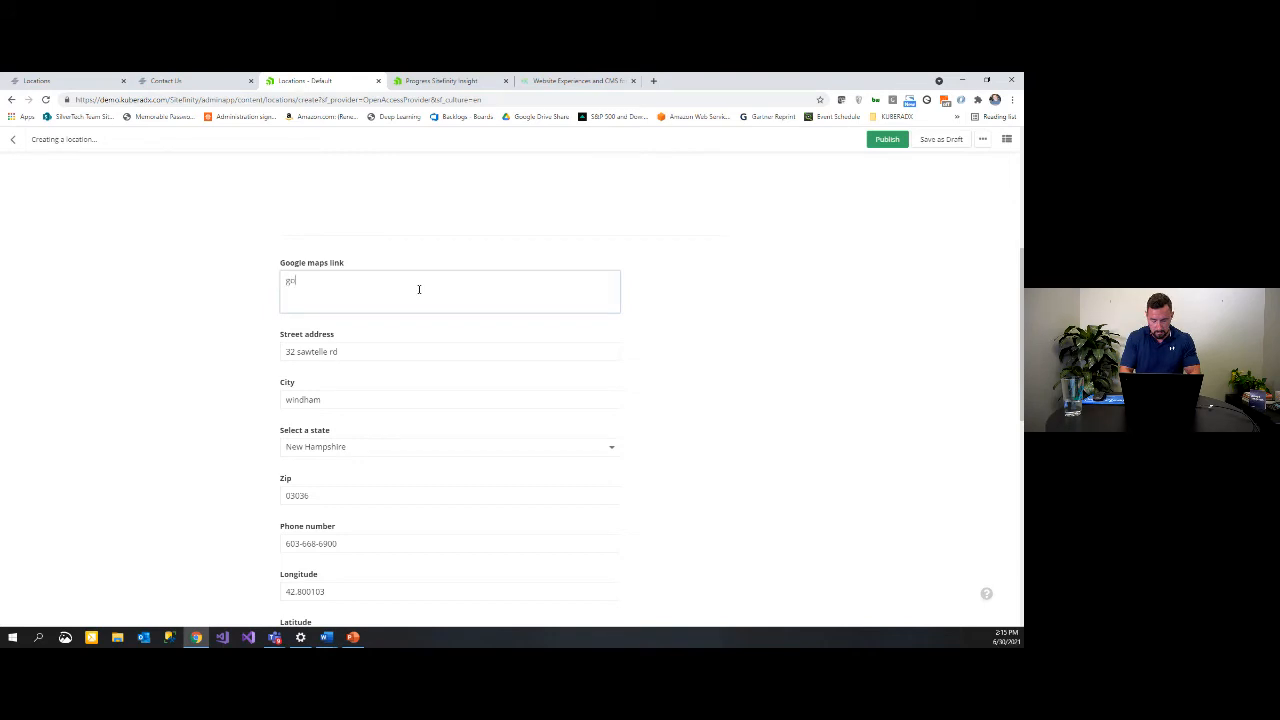
text(google.com)
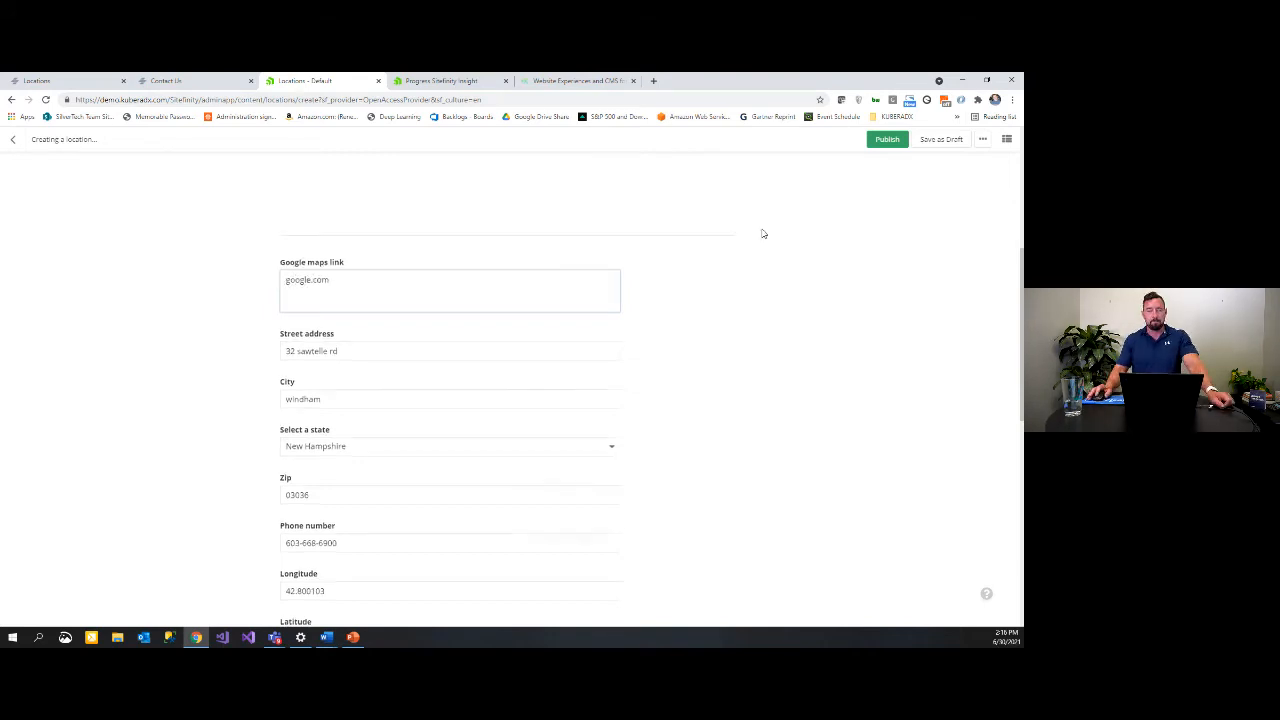
scroll(763, 234, down, 2)
click(888, 141)
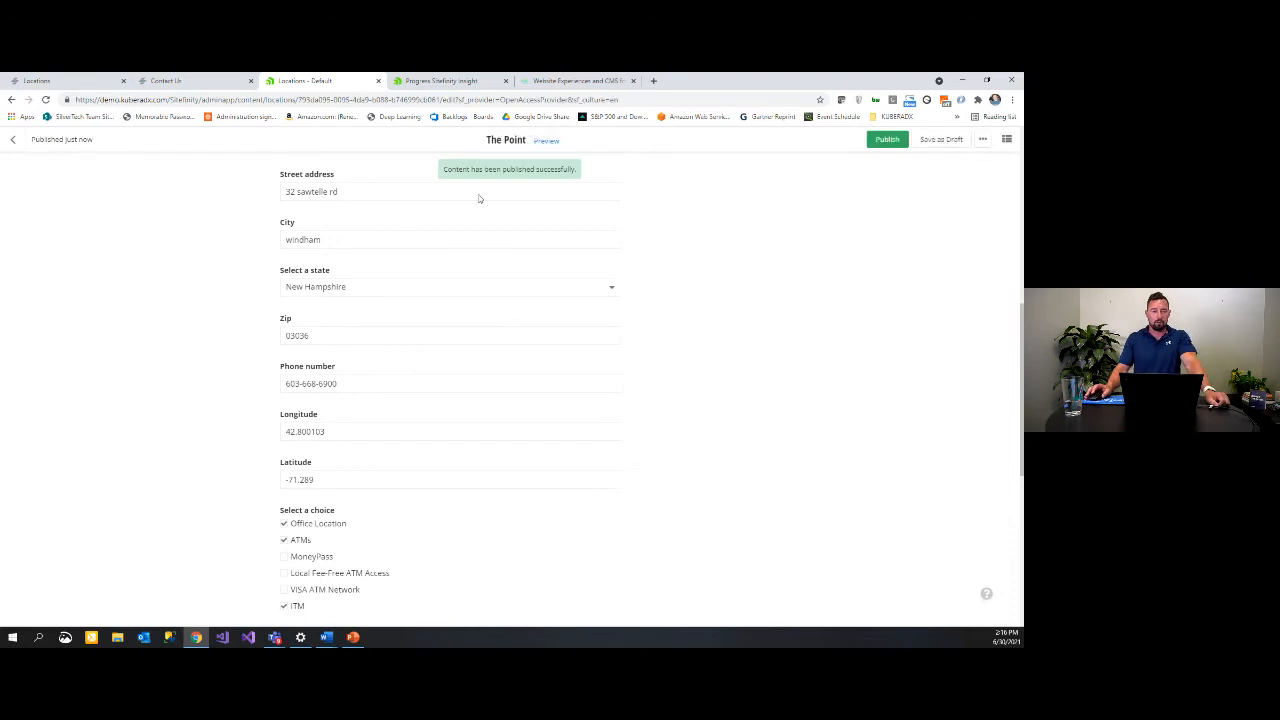
scroll(678, 238, up, 7)
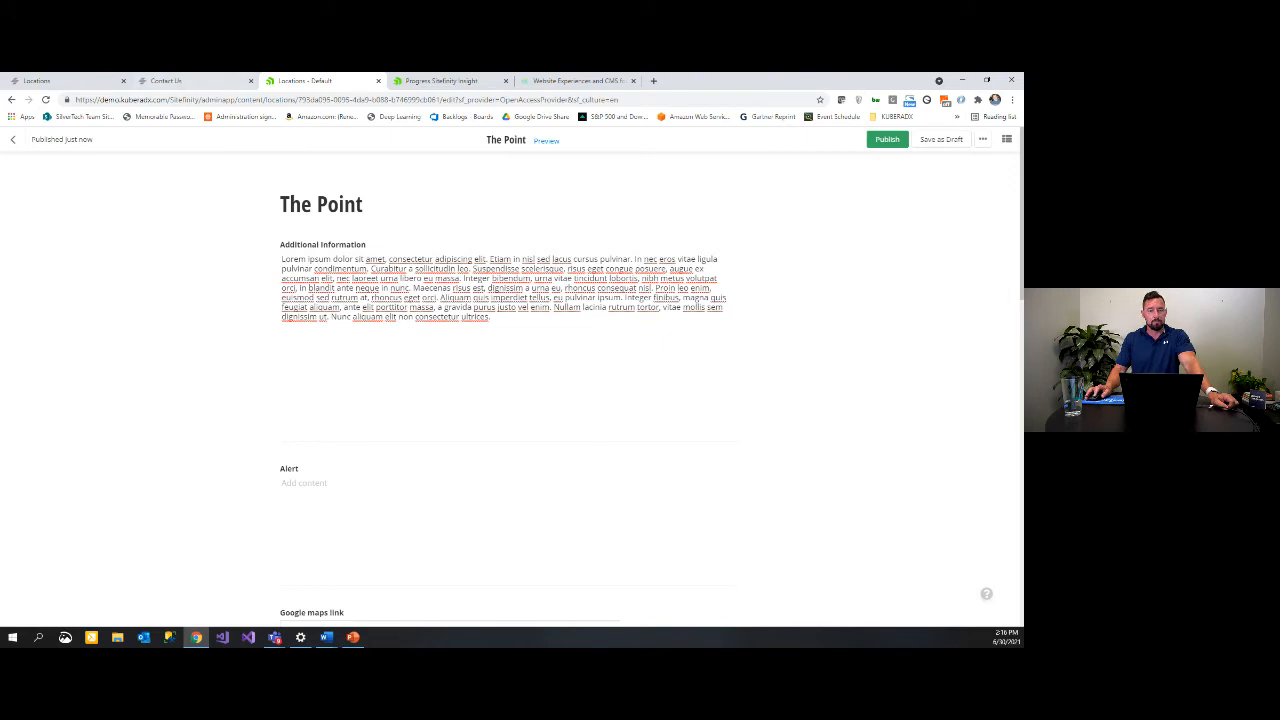
Step: Go to Team Members and start creating a new team member
click(13, 139)
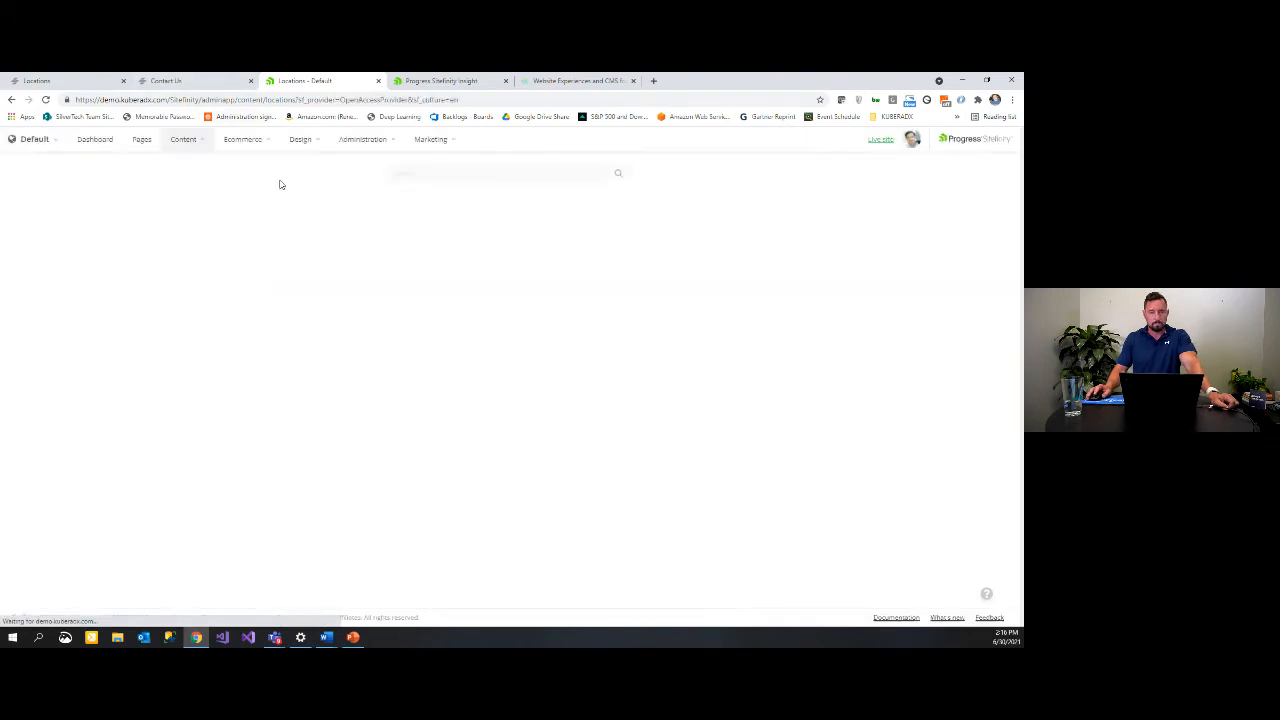
click(185, 139)
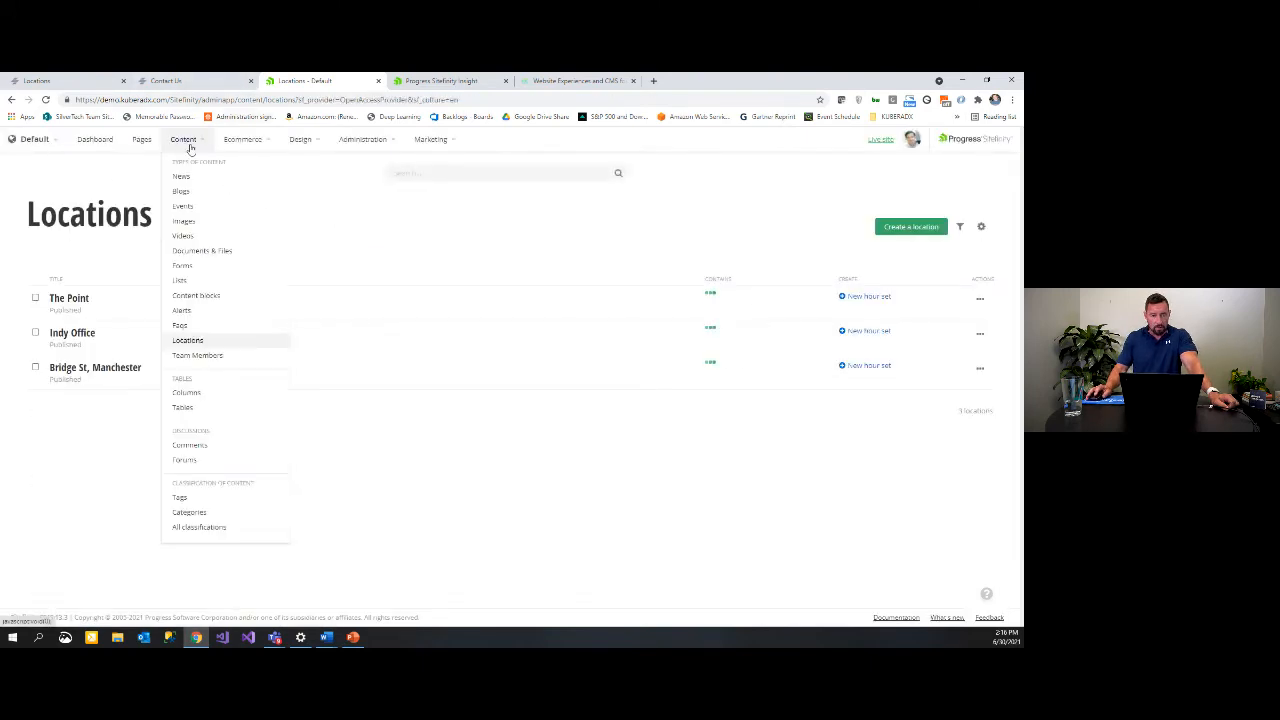
click(216, 355)
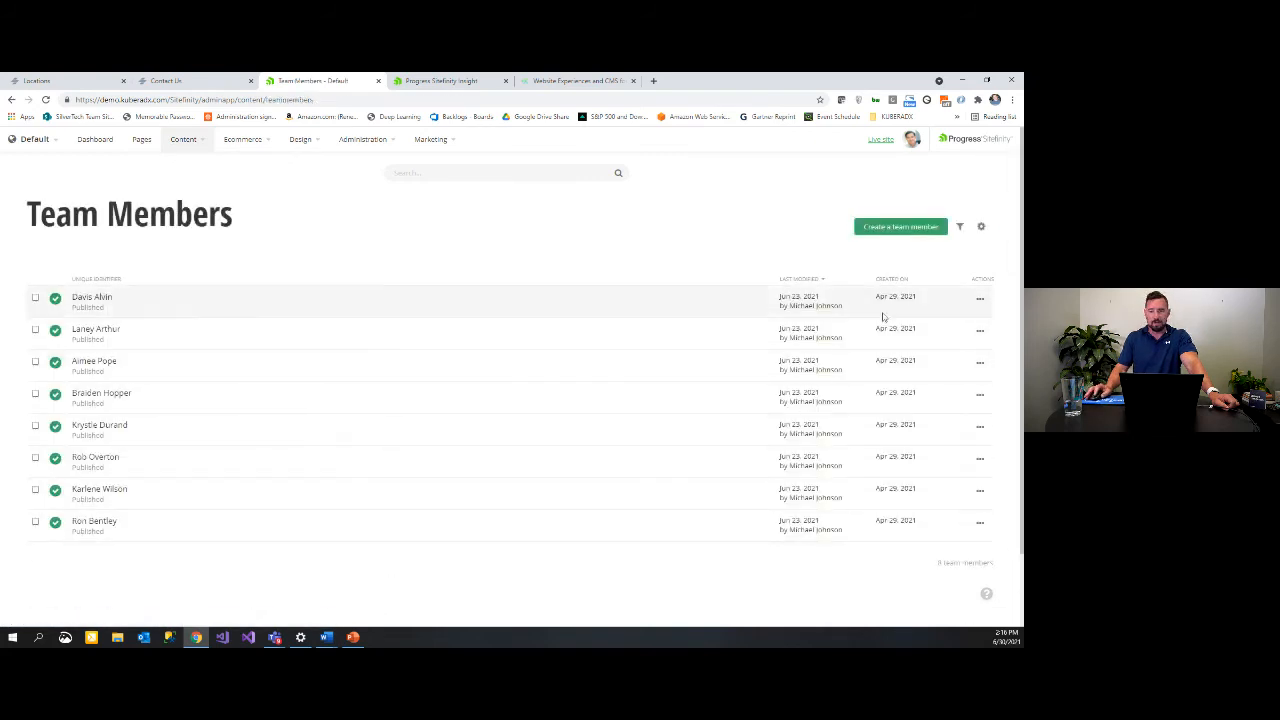
click(903, 226)
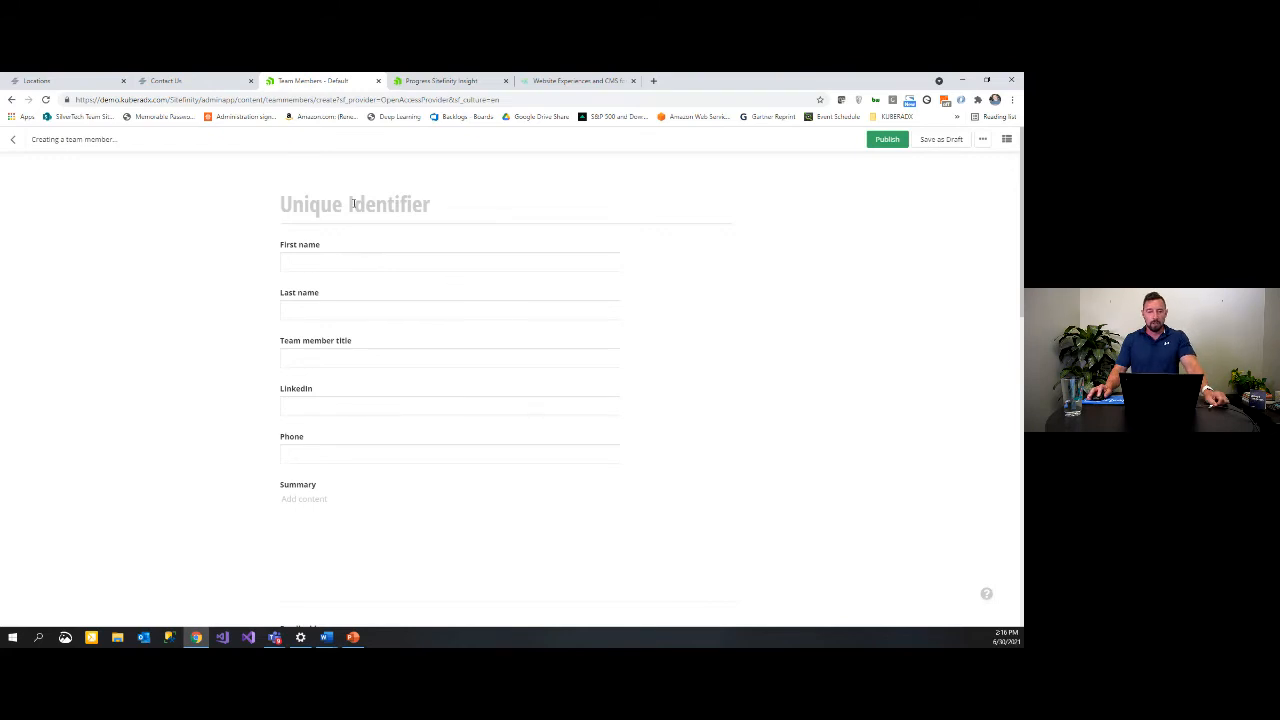
Step: Look over the first name and Categories fields, then discard the unsaved team member
click(337, 263)
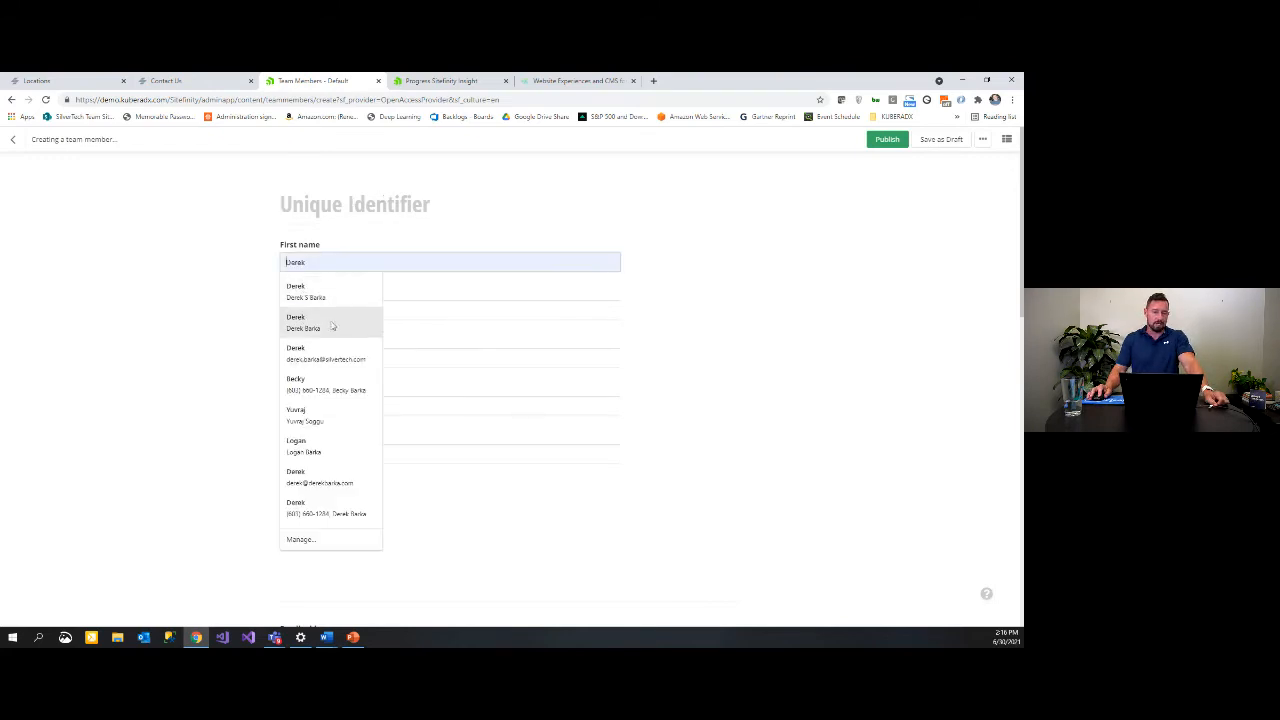
scroll(640, 314, down, 4)
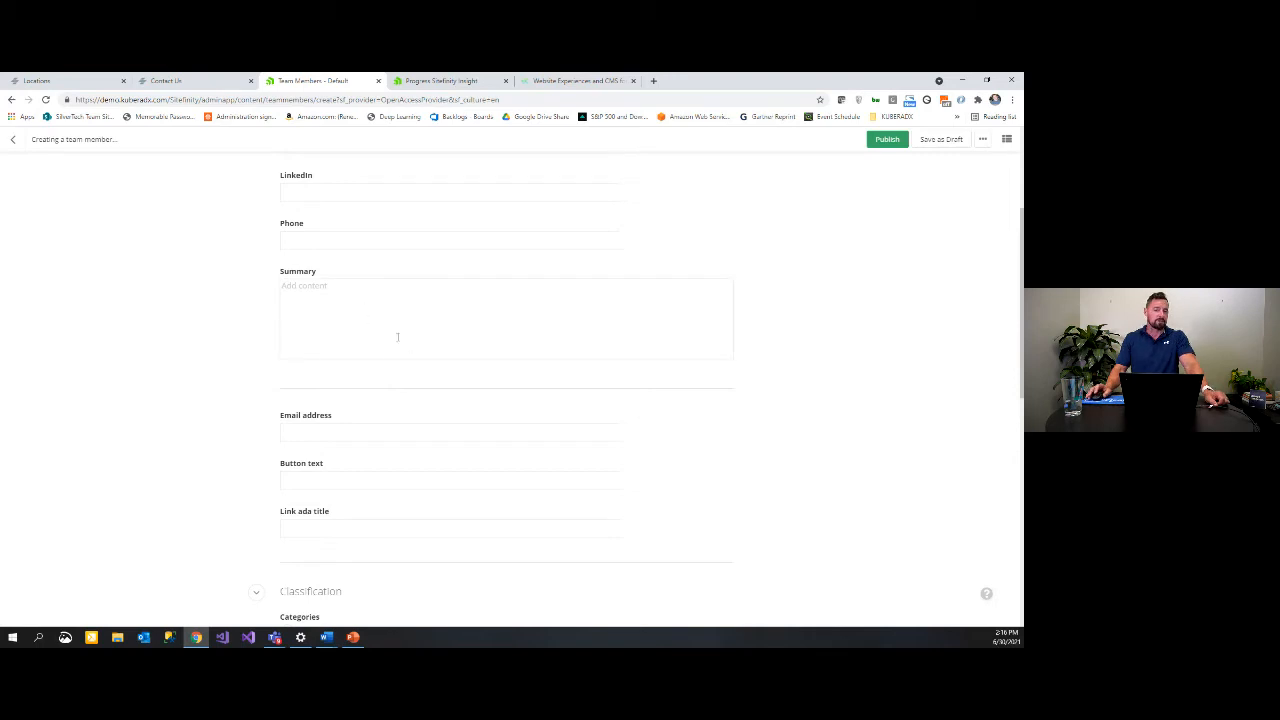
scroll(397, 337, down, 3)
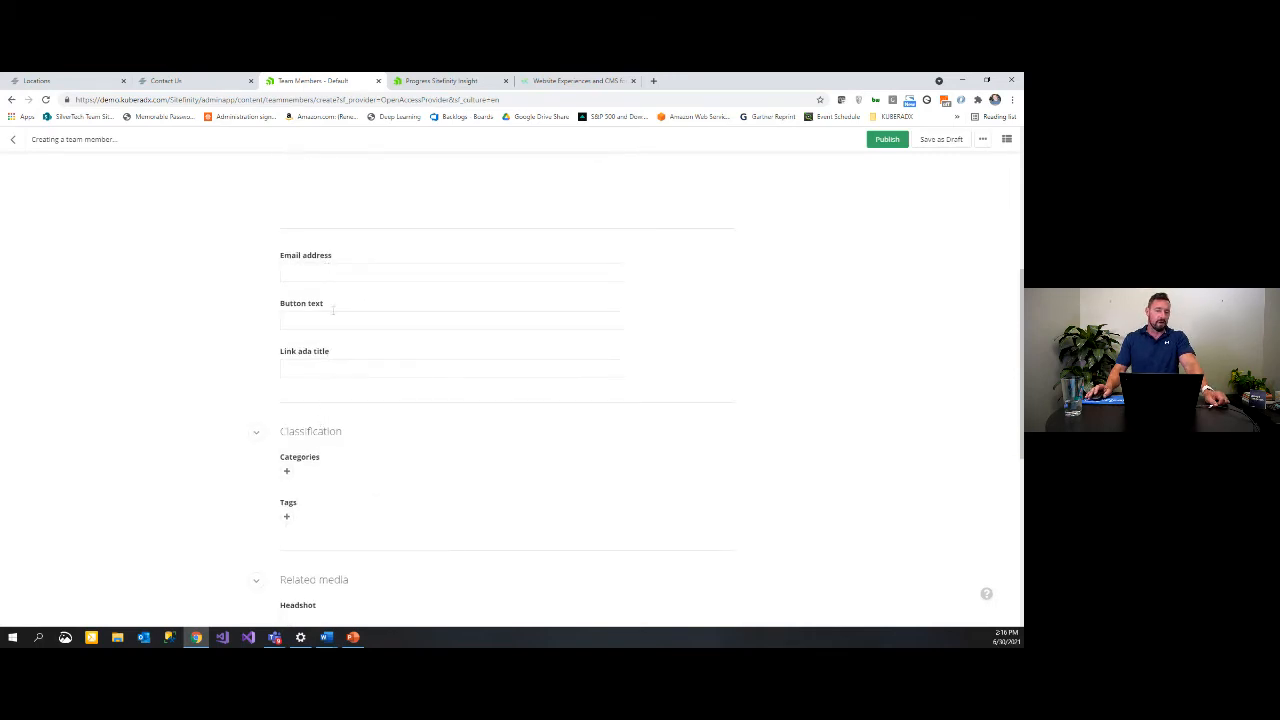
click(286, 471)
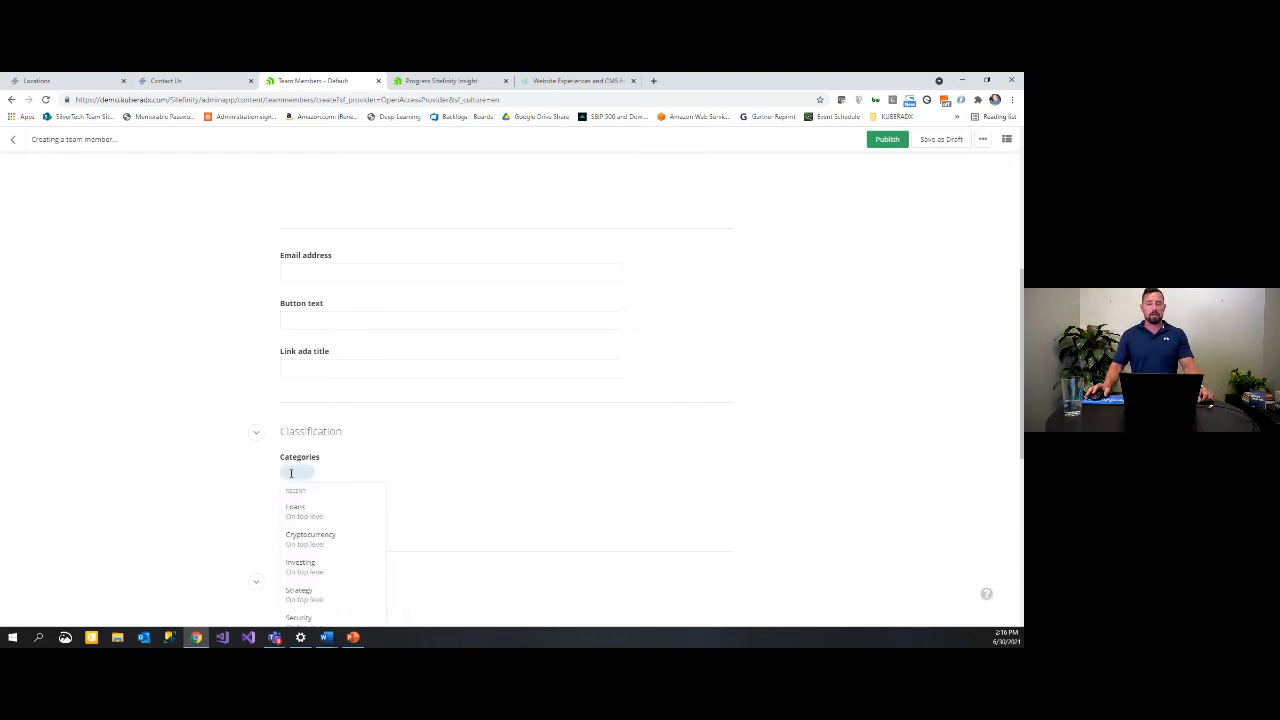
click(13, 139)
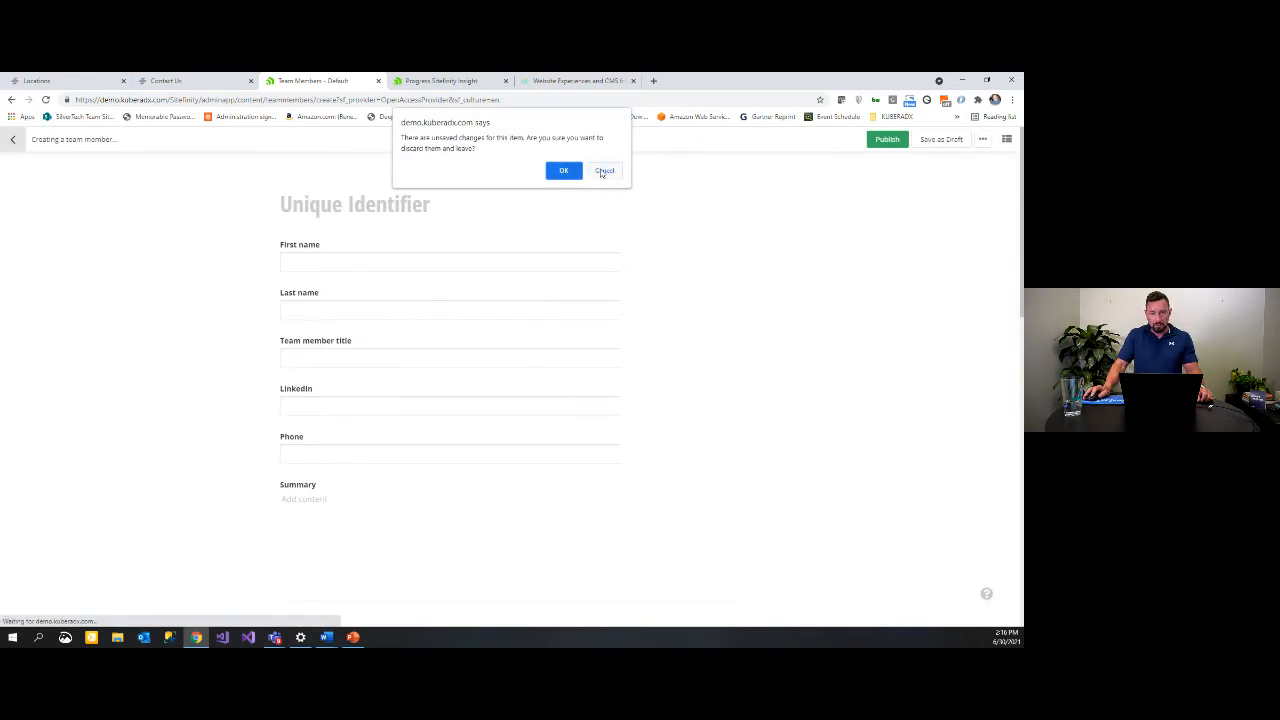
click(604, 170)
click(17, 144)
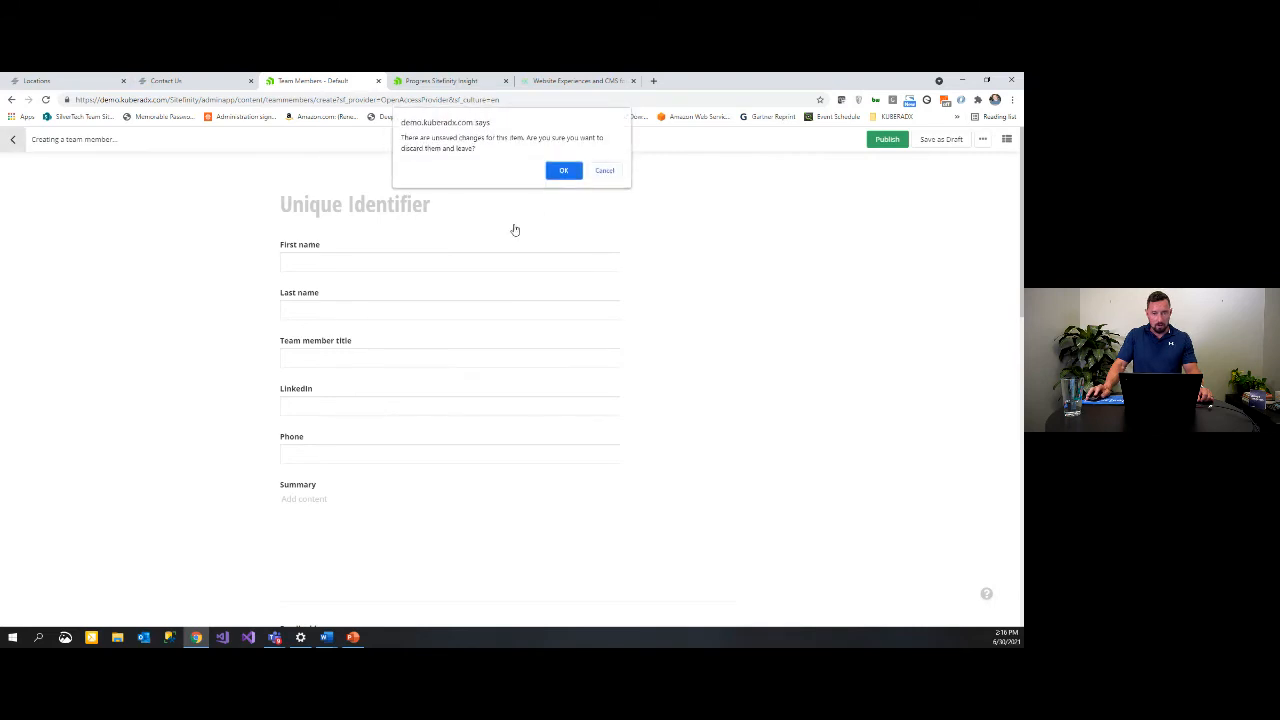
click(563, 166)
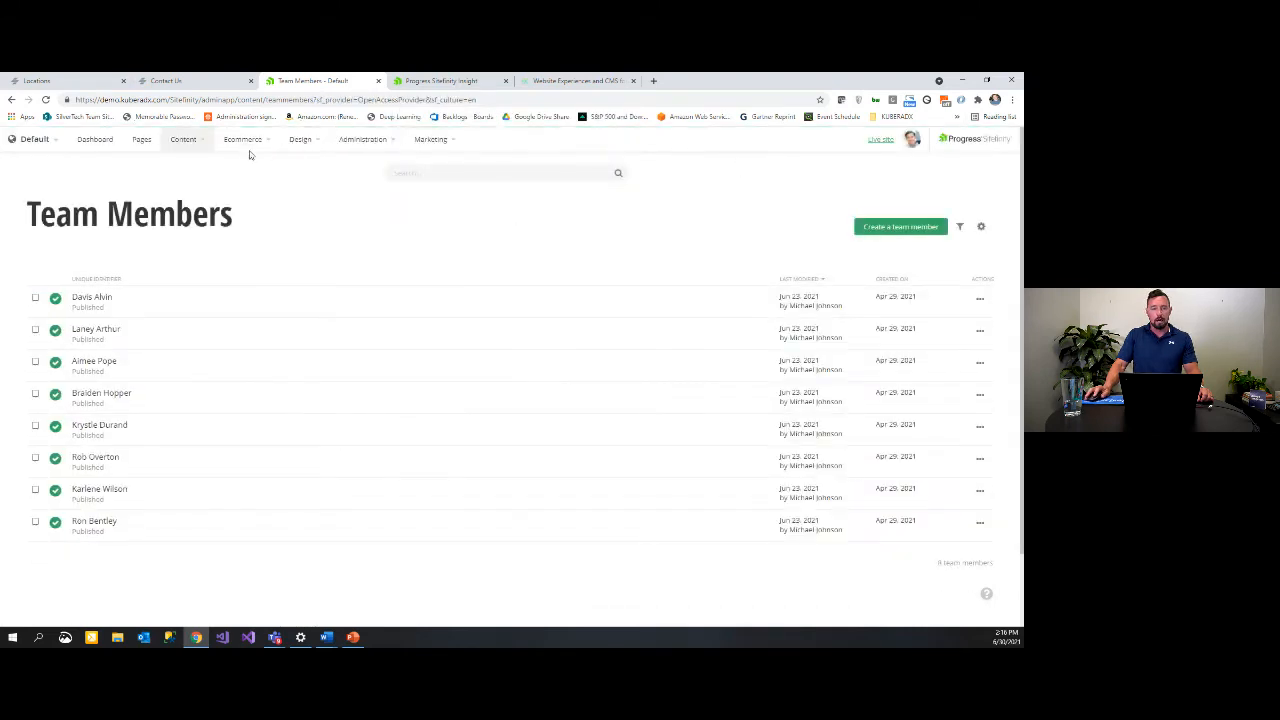
Step: Open the A. Auto New row from the Auto & Vehicle Loans table under Tables
click(185, 141)
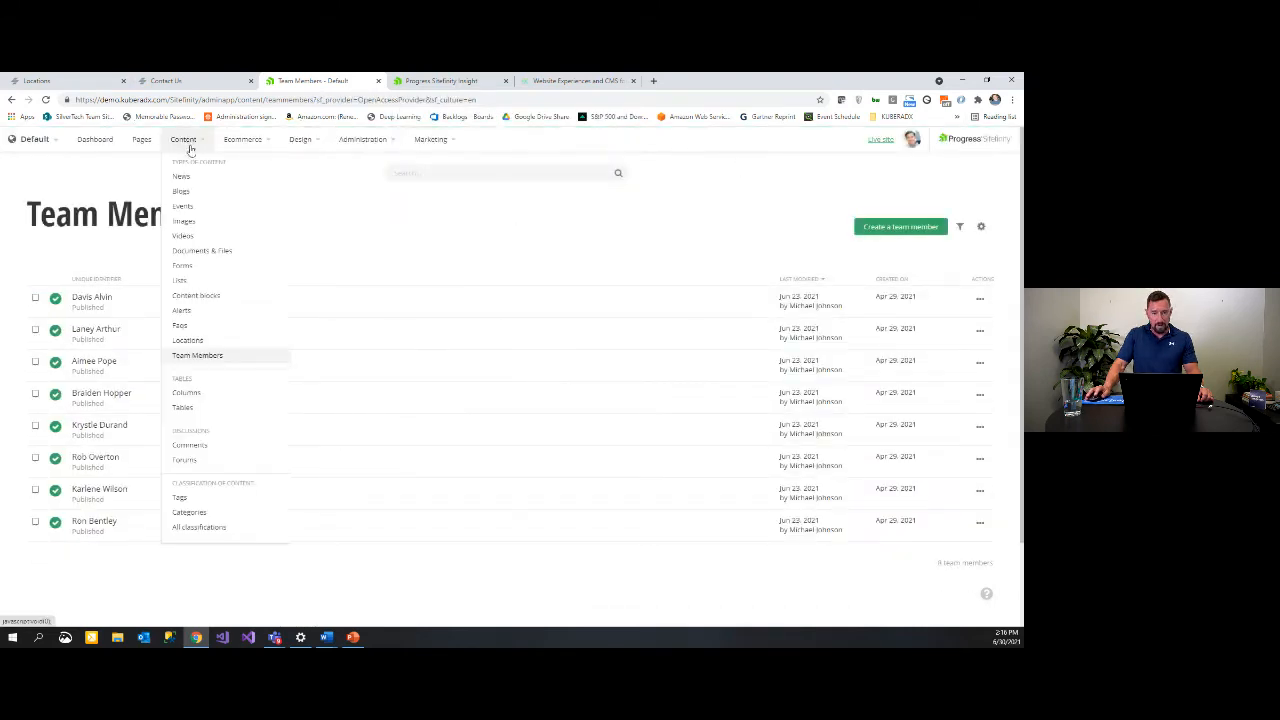
click(201, 410)
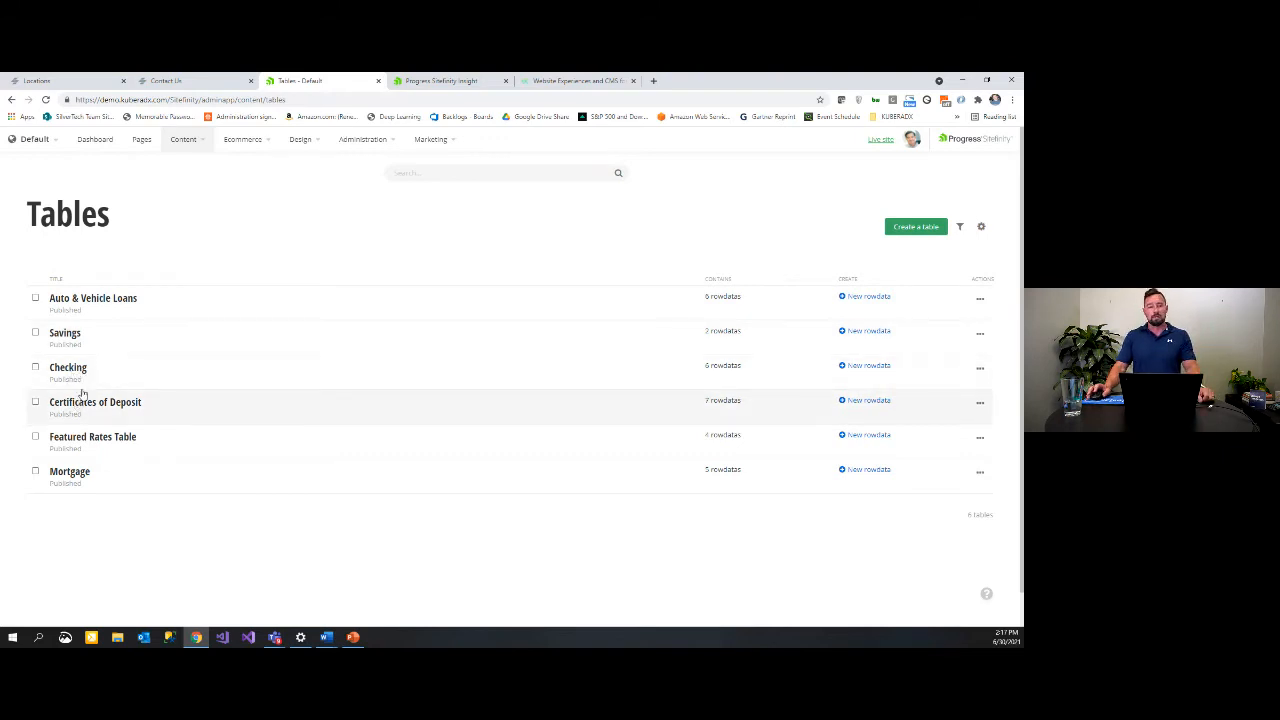
click(111, 298)
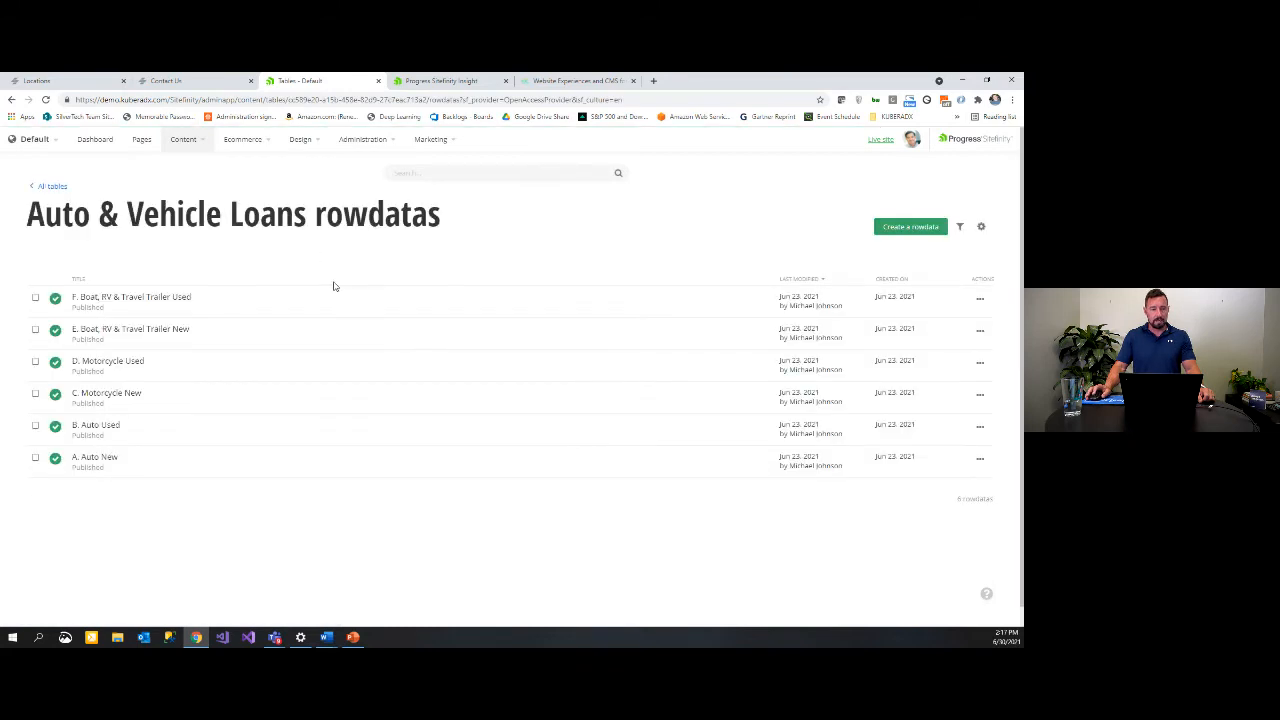
click(133, 457)
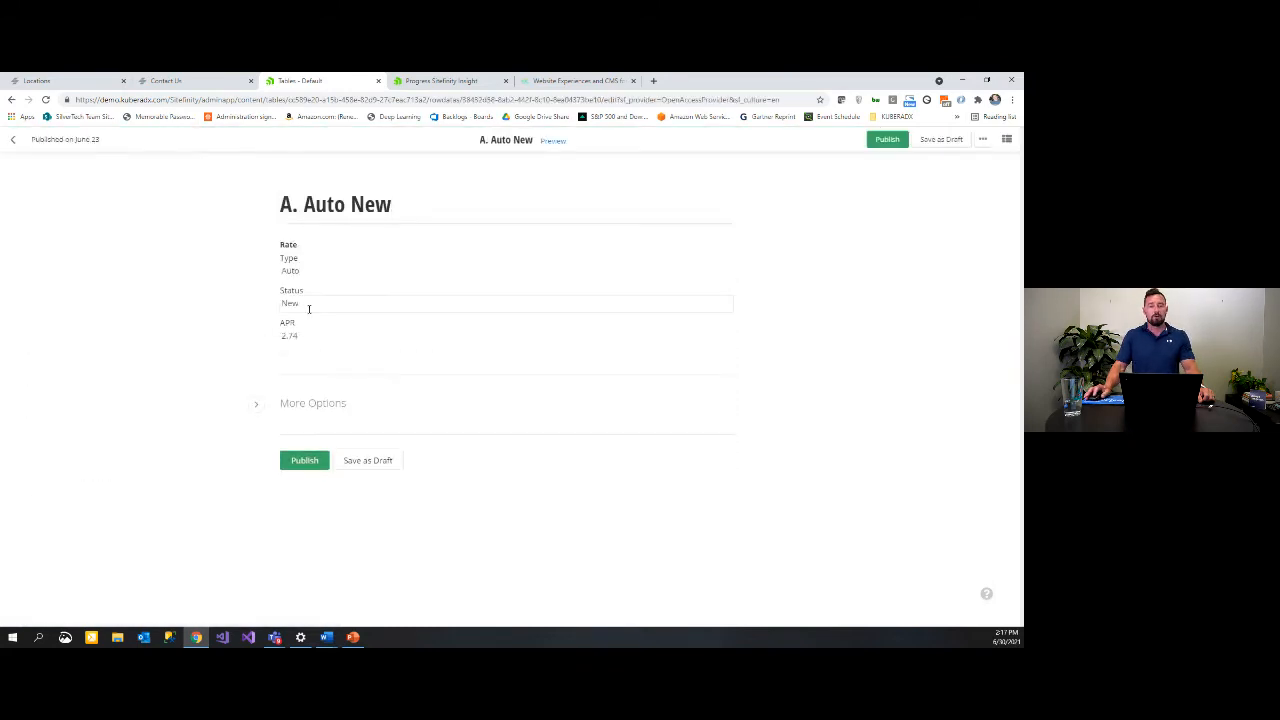
Step: Leave the A. Auto New row editor unsaved and return to the rowdatas list
click(314, 336)
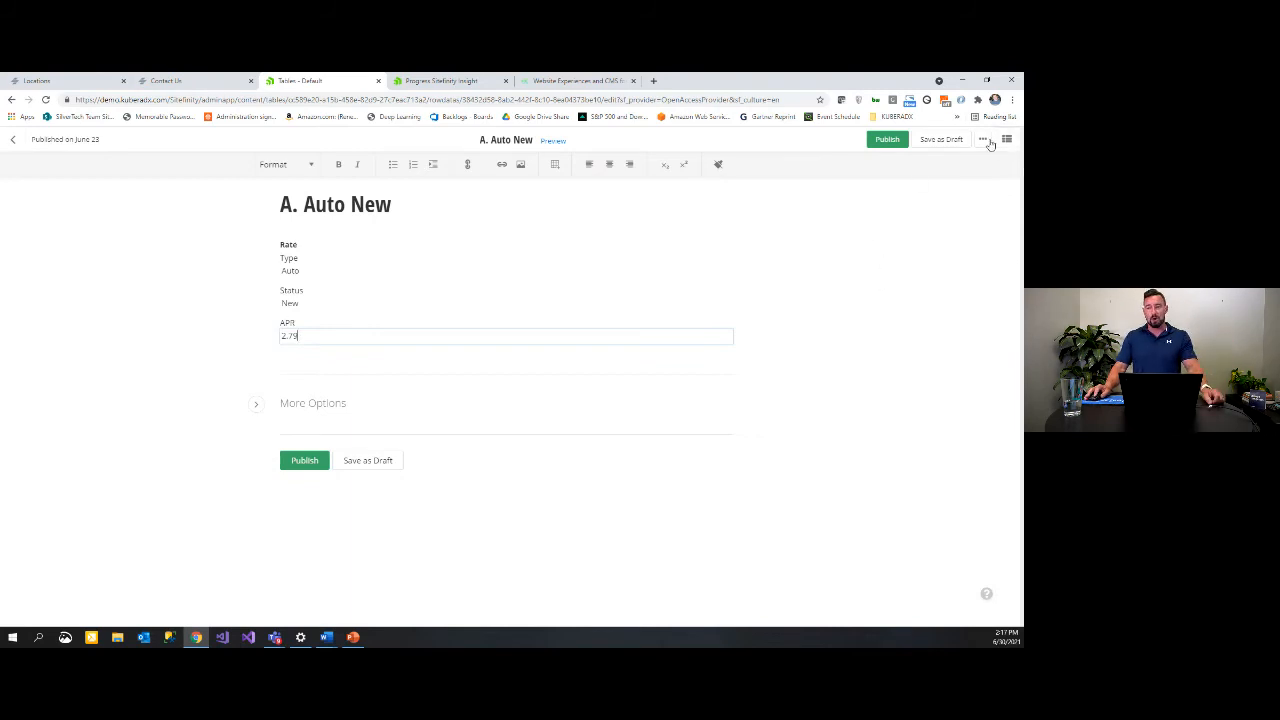
click(982, 139)
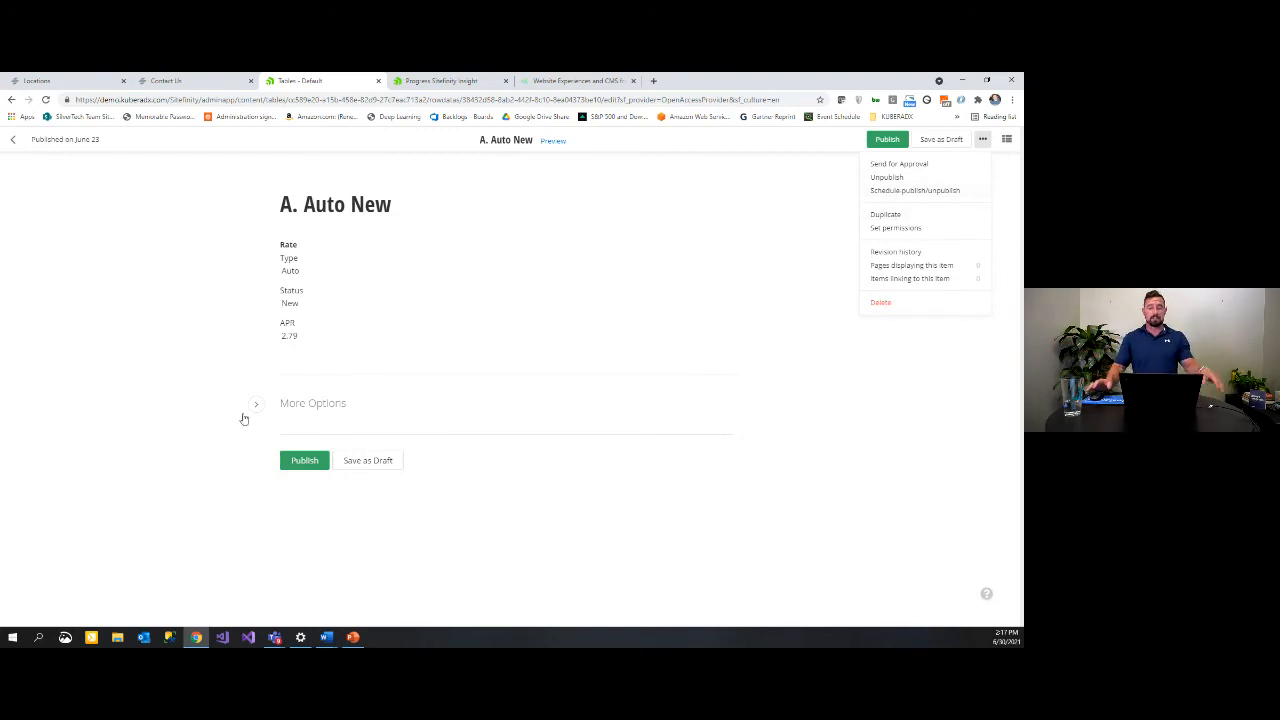
click(13, 140)
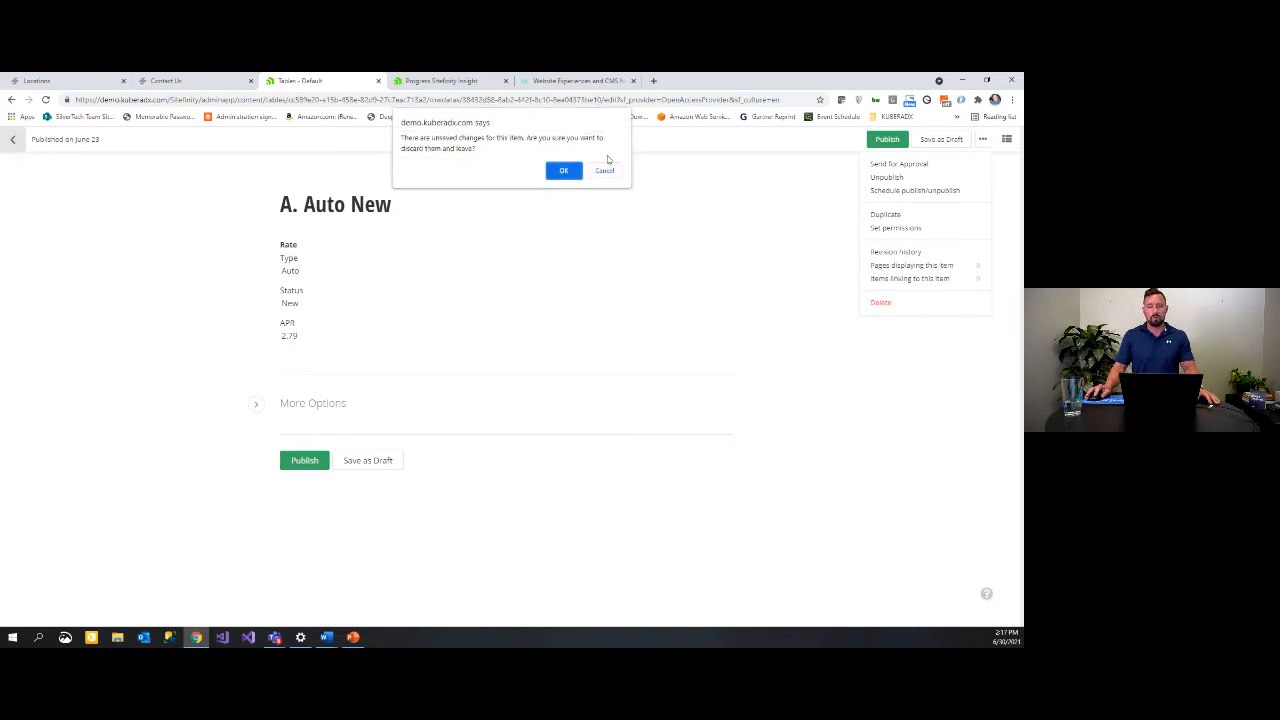
click(566, 170)
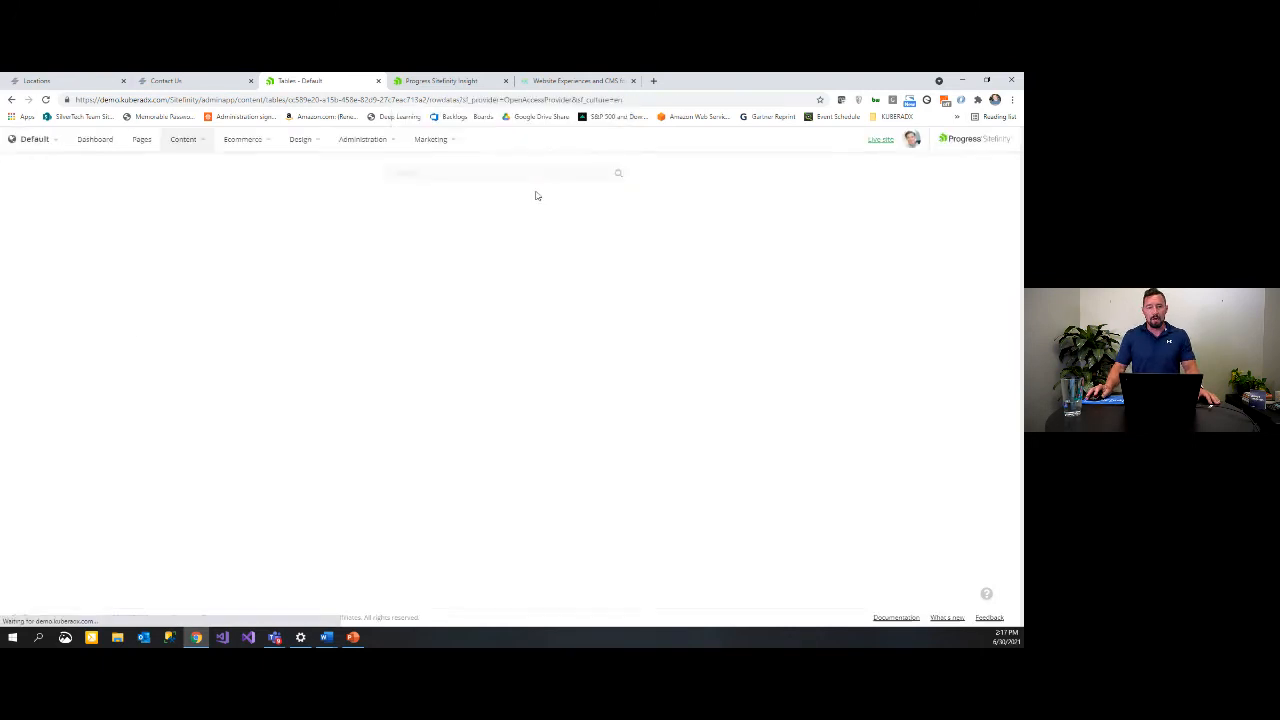
Step: Show the Pages list with Personal's child pages expanded, then begin a new page
click(138, 141)
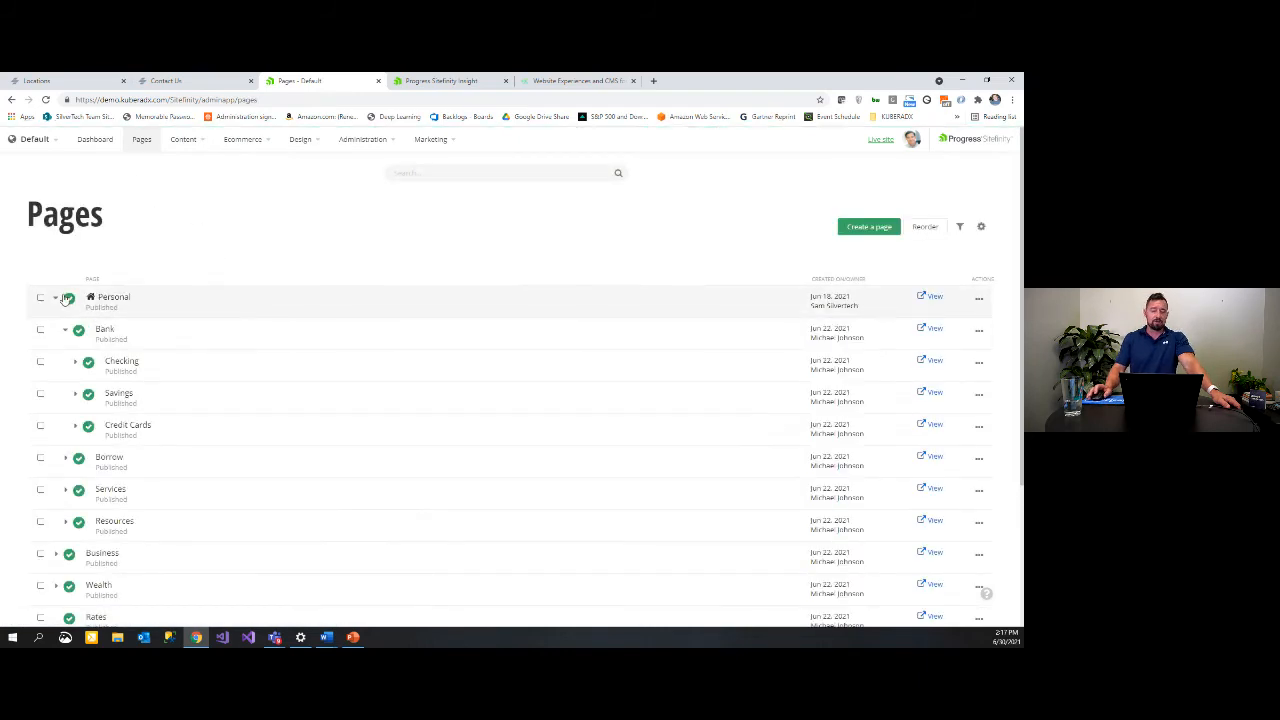
click(58, 299)
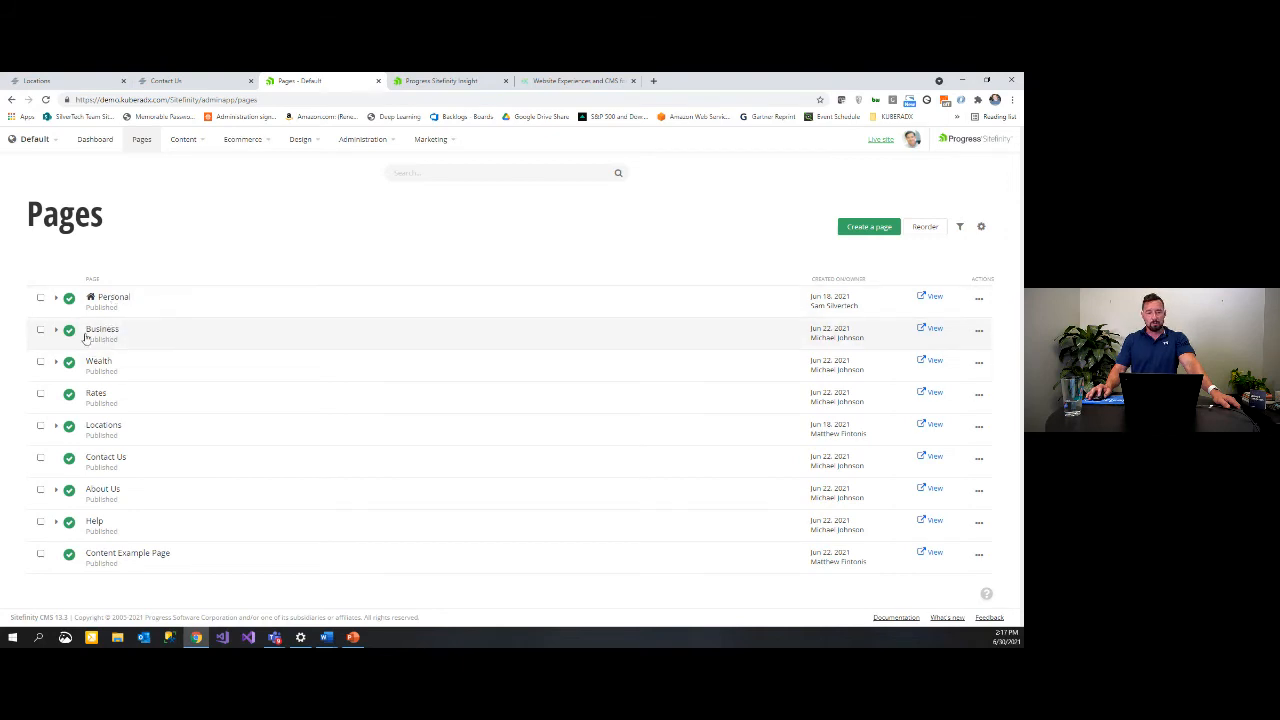
click(56, 298)
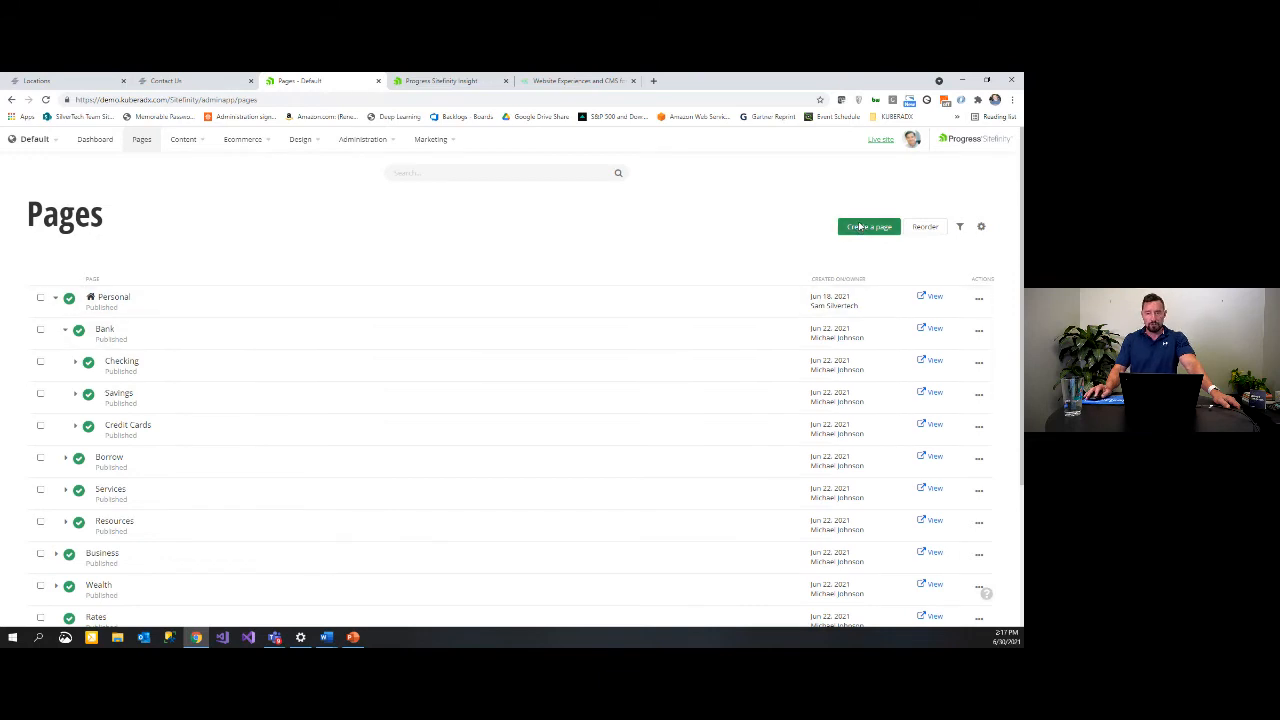
click(860, 227)
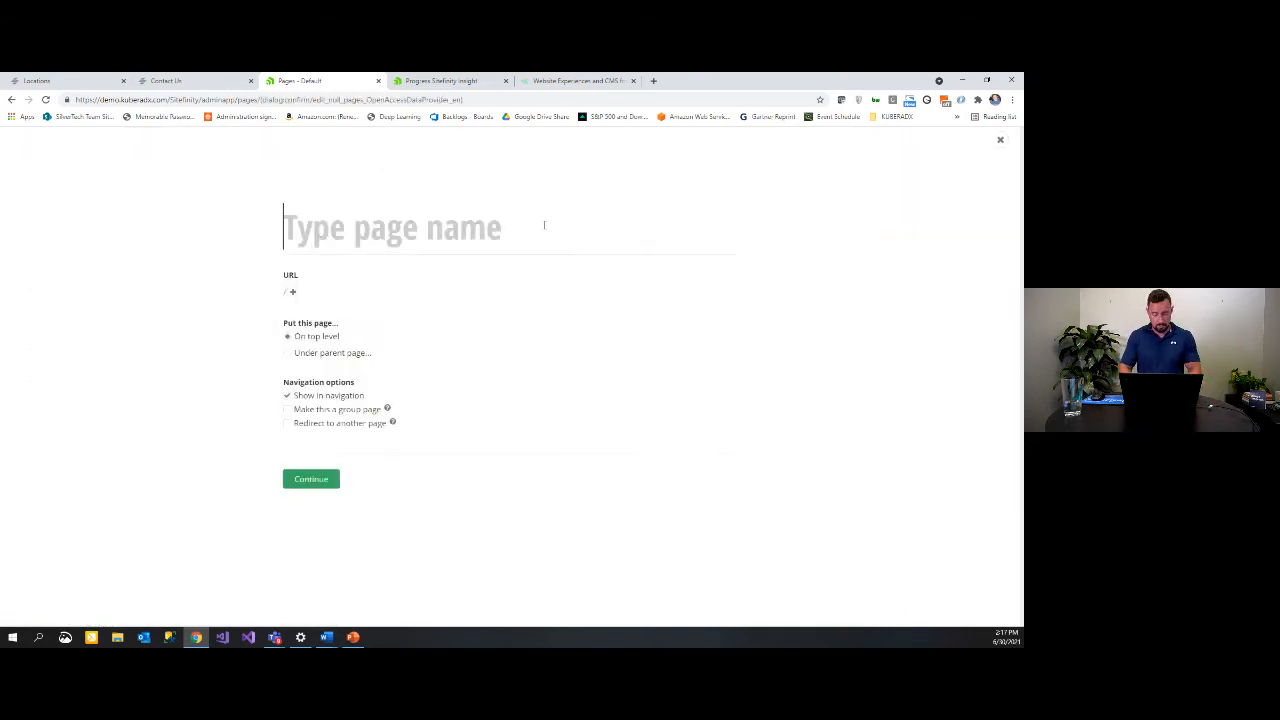
Step: Name the new page 'Demo Page' under parent Personal > Bank and continue to templates
text(Demo Page)
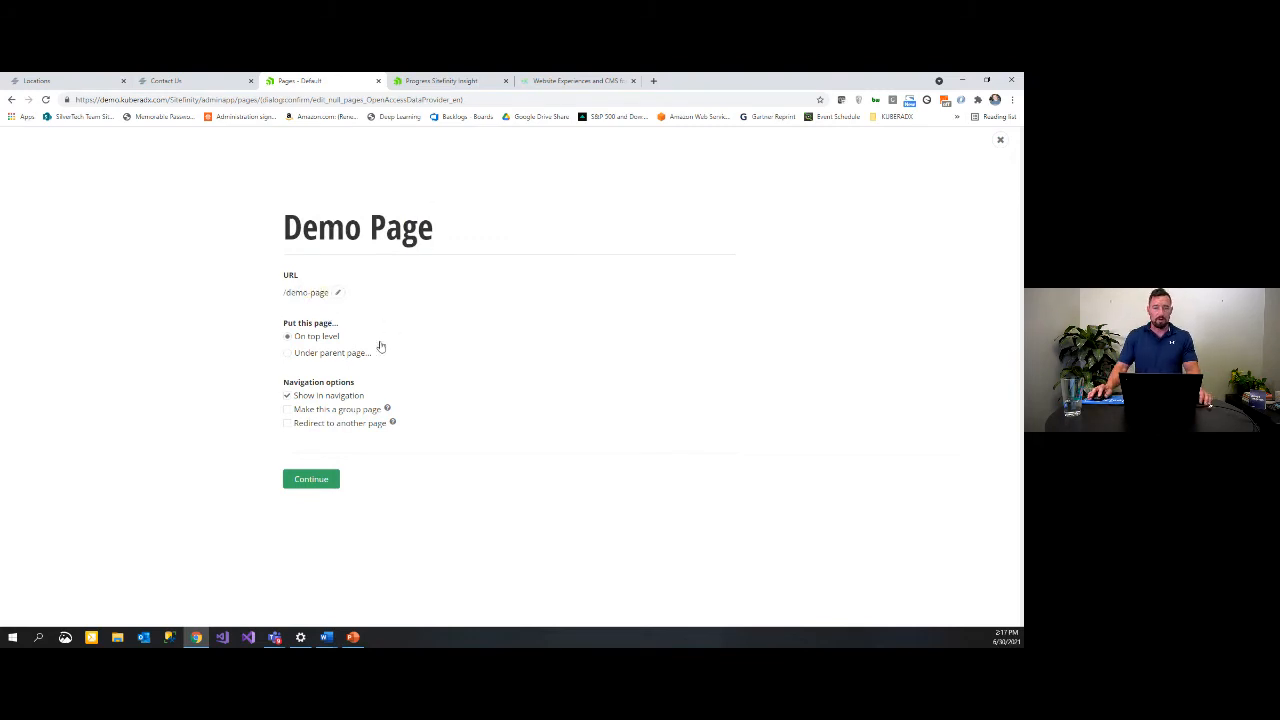
click(302, 361)
click(299, 357)
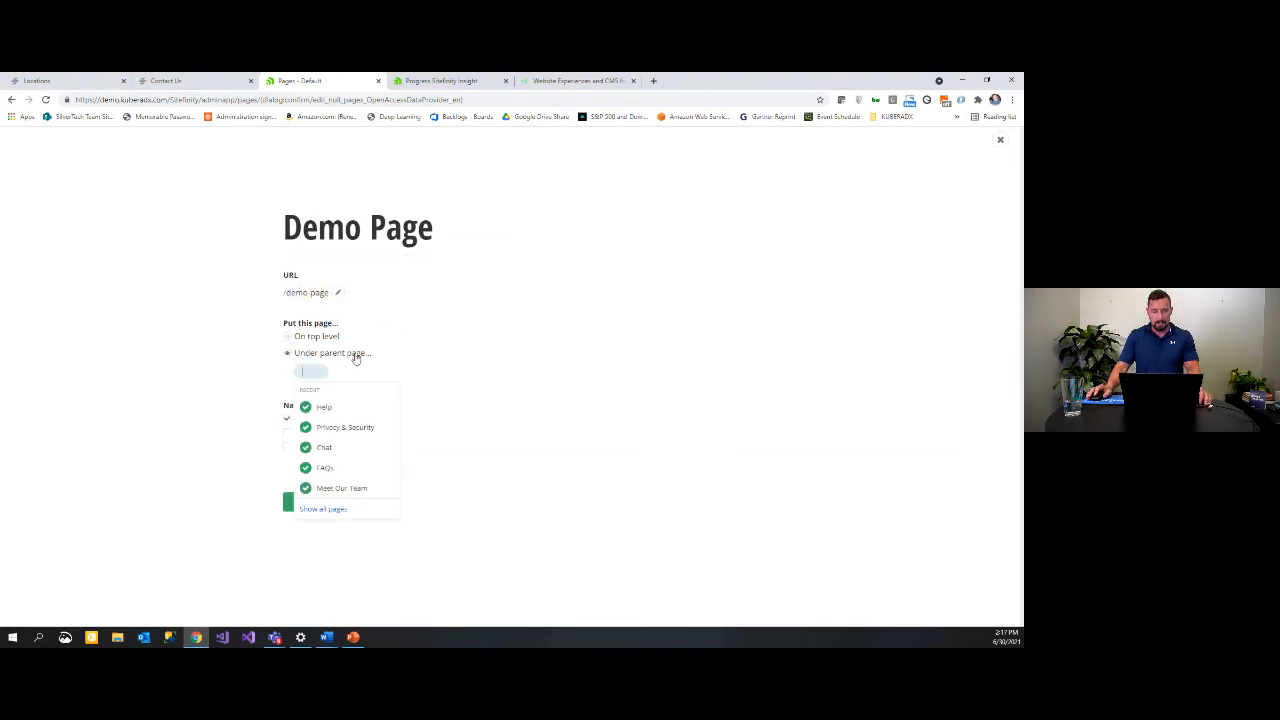
click(340, 512)
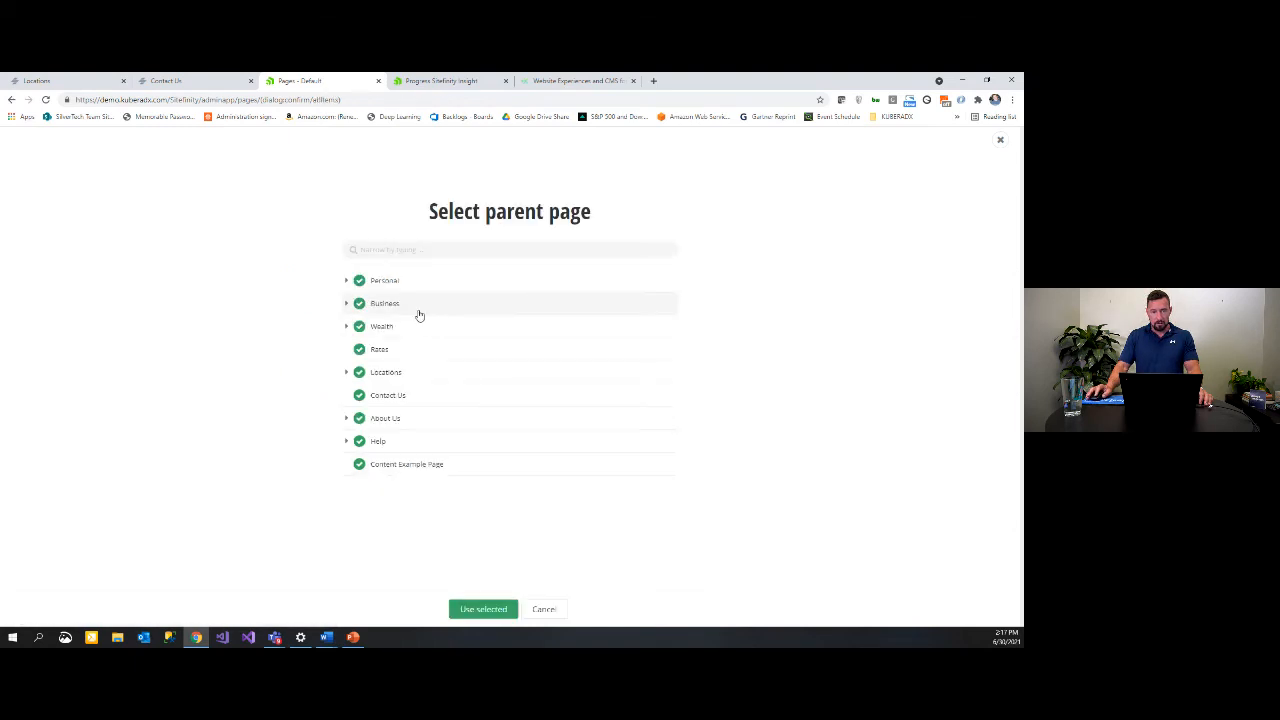
click(346, 281)
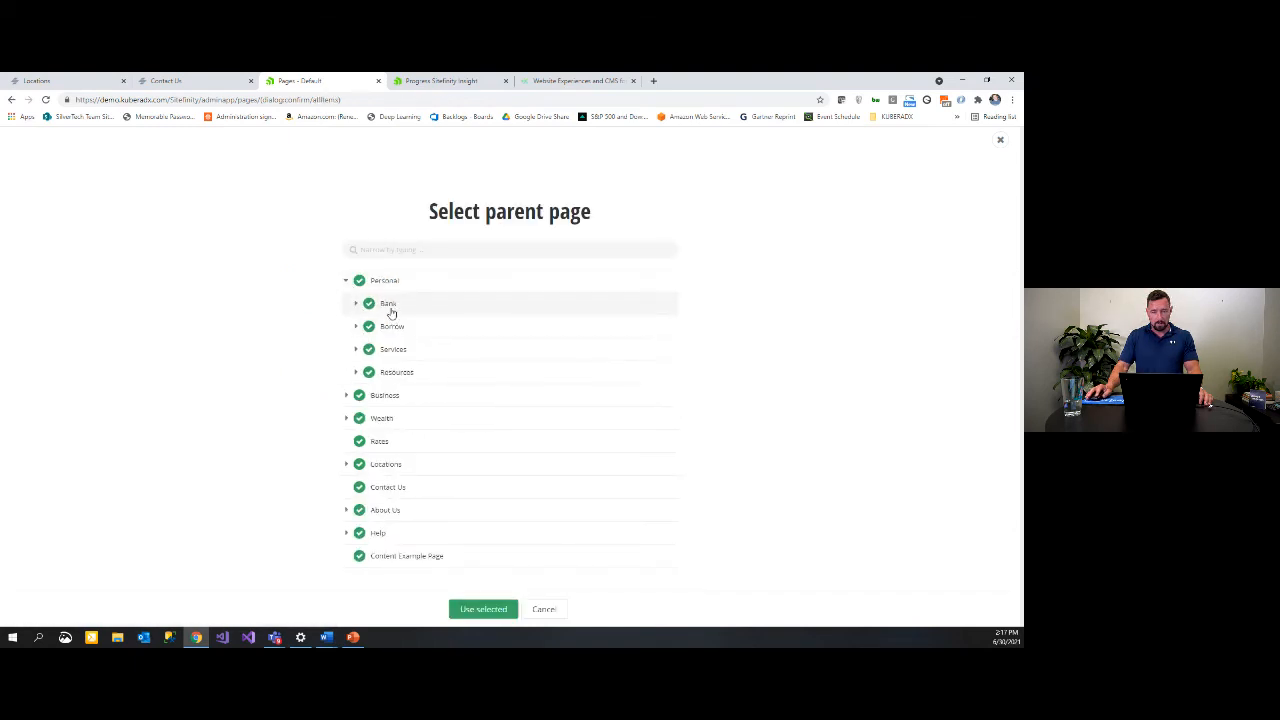
click(390, 306)
click(500, 607)
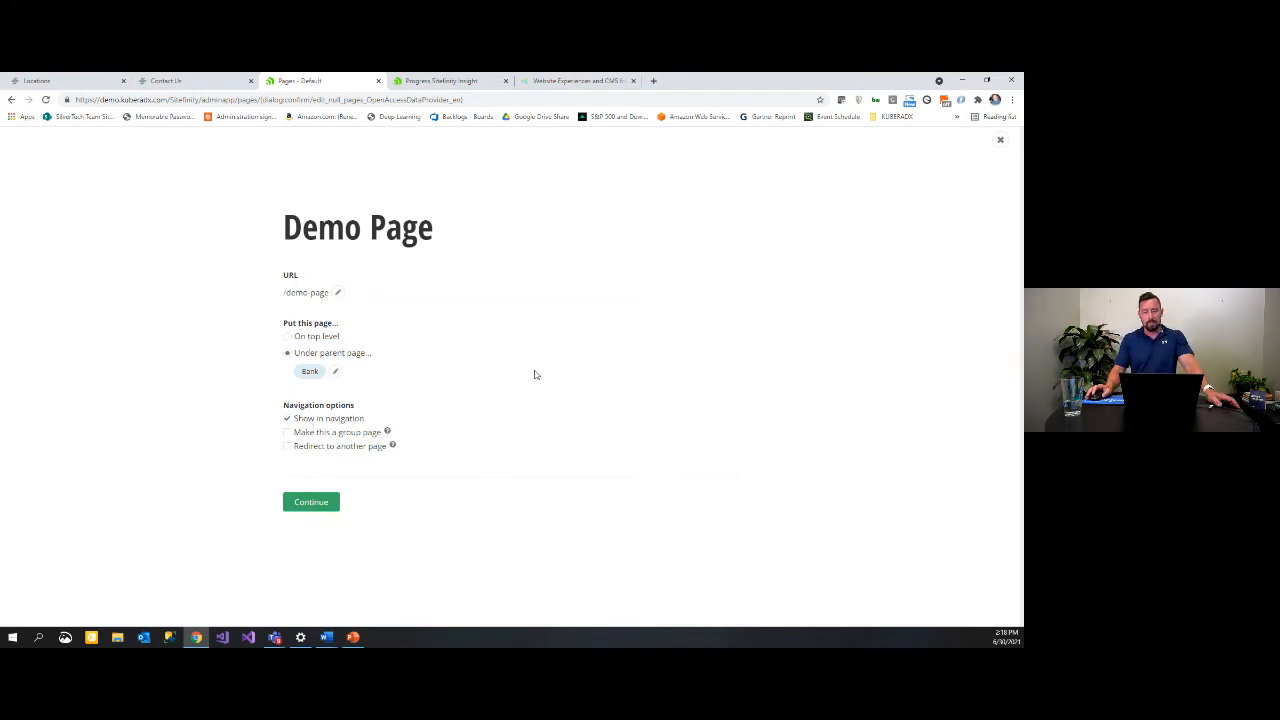
click(317, 505)
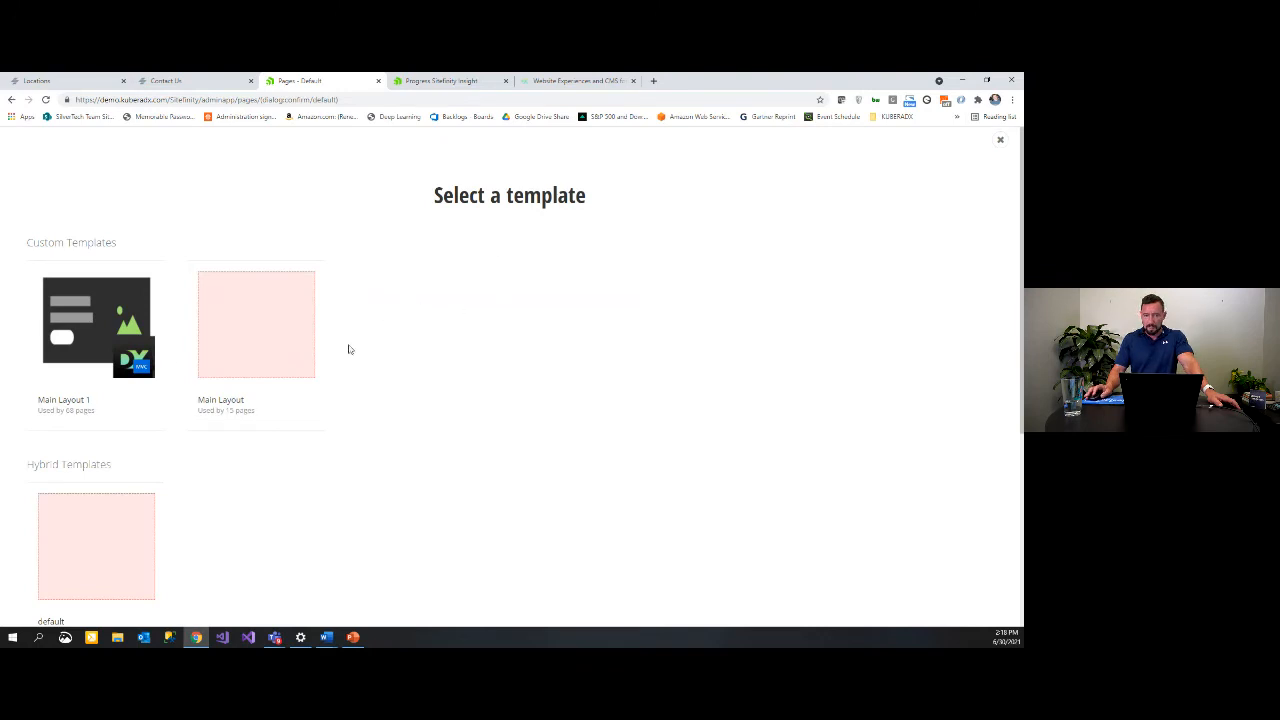
Step: Base Demo Page on Main Layout 1 and nest a grid-6+6 inside a grid-3+9's second column
click(94, 340)
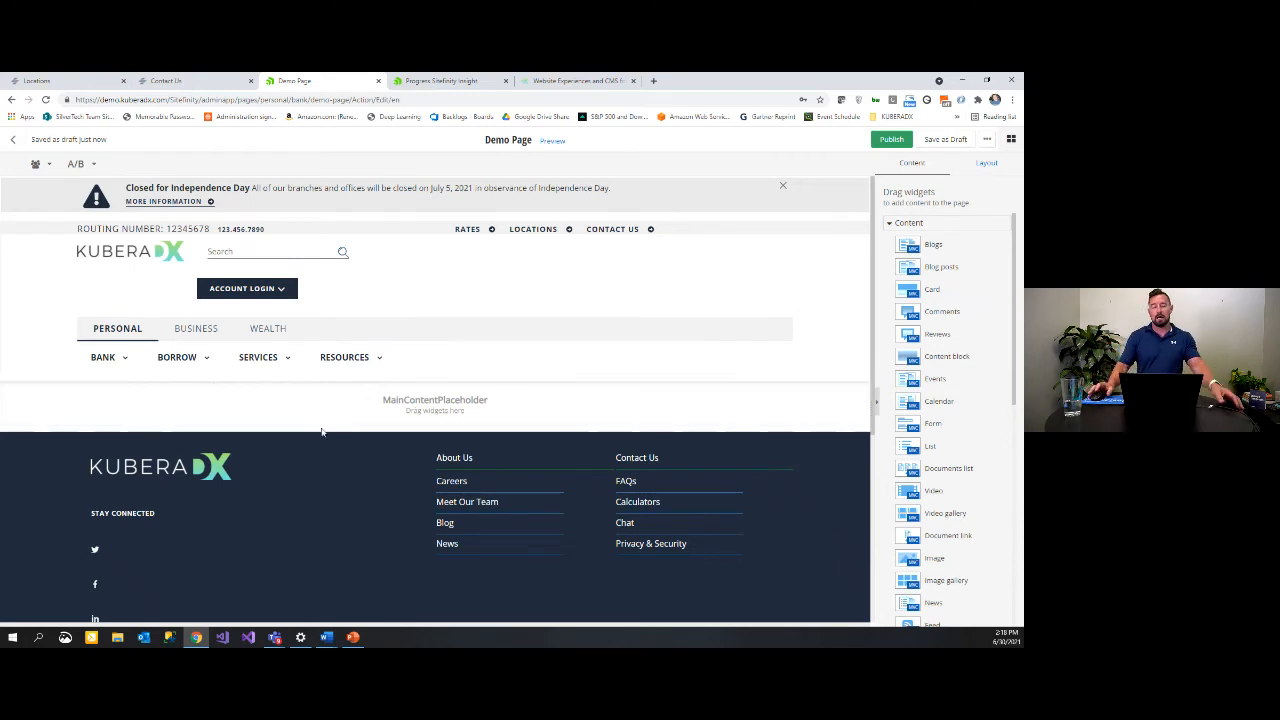
click(985, 165)
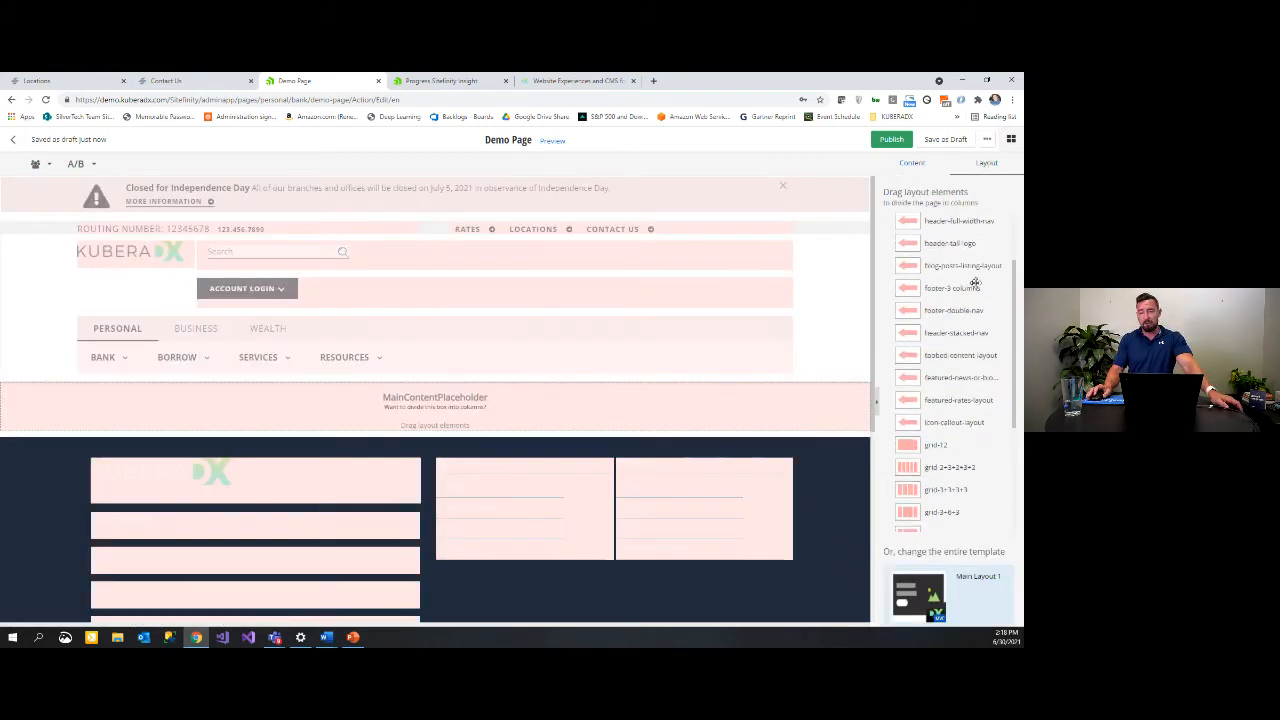
scroll(975, 284, down, 4)
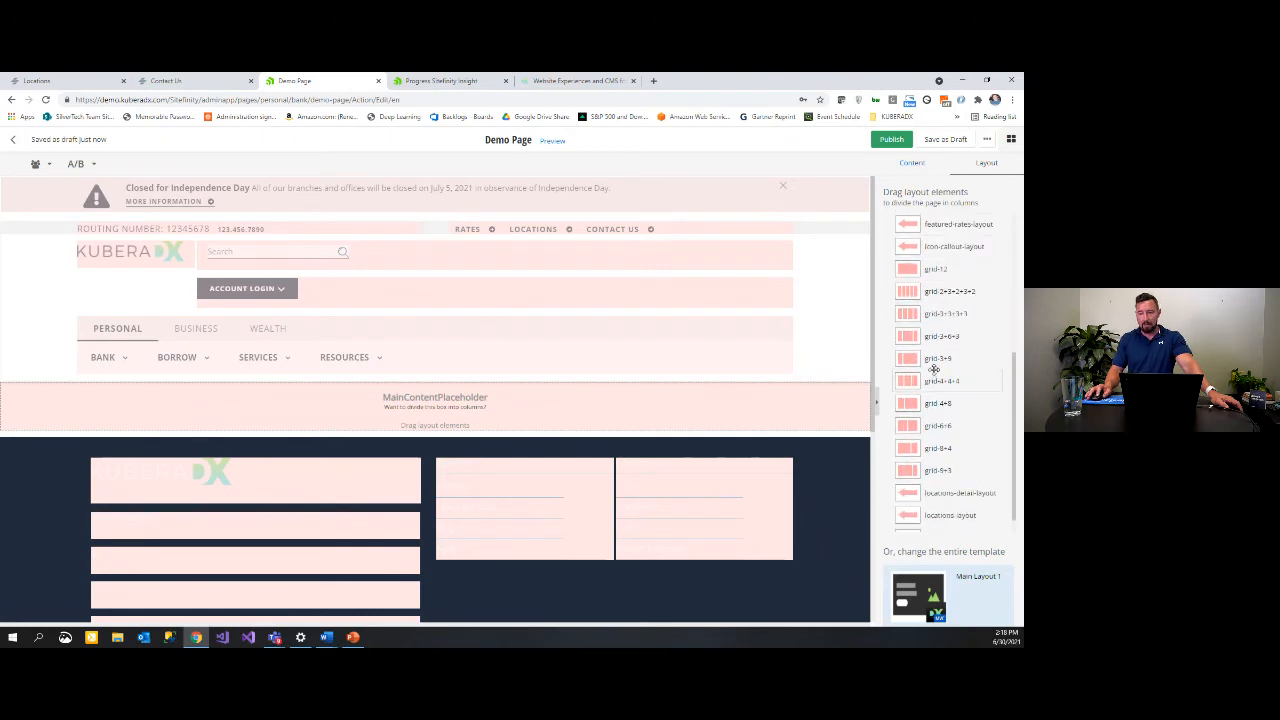
drag(934, 369, 543, 430)
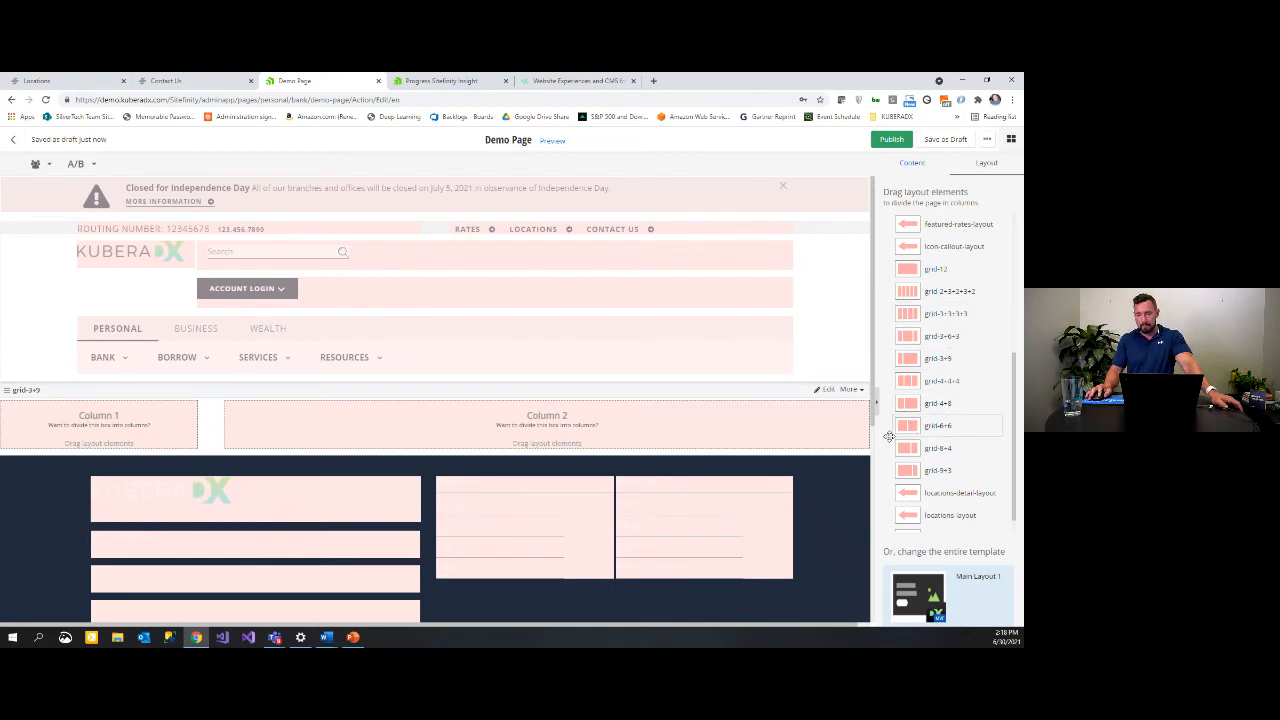
drag(888, 436, 605, 468)
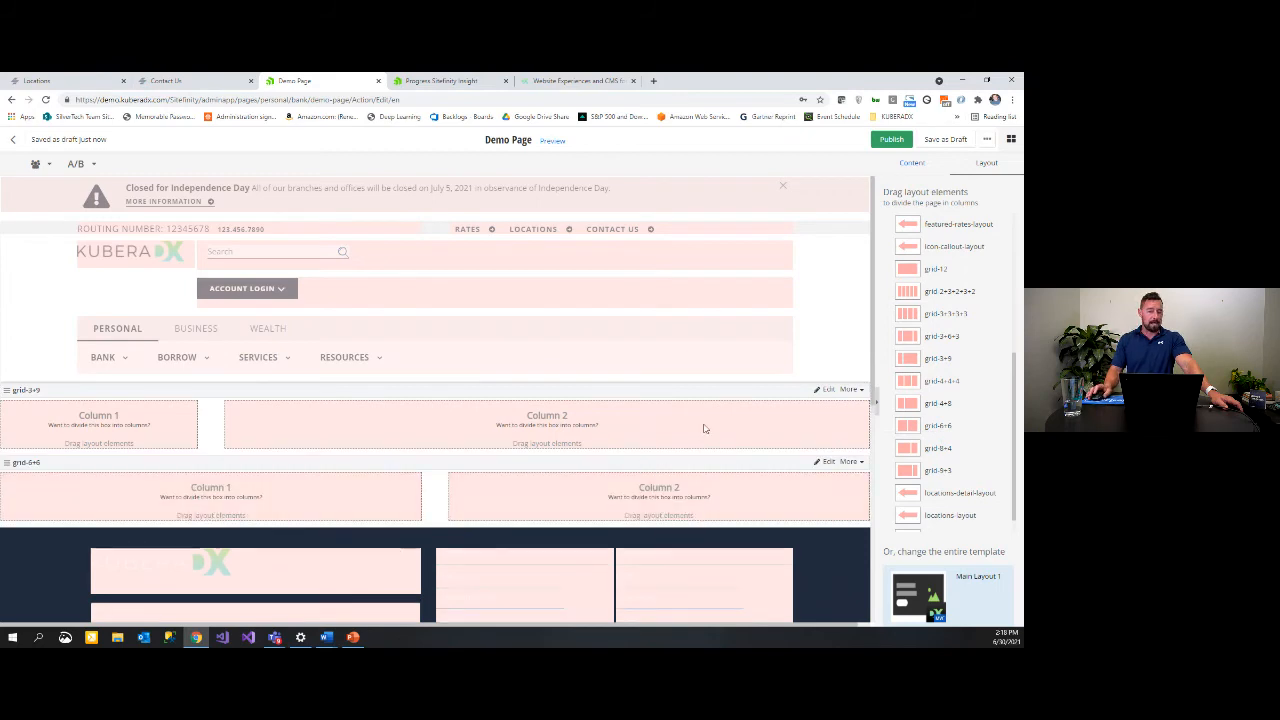
scroll(704, 428, down, 1)
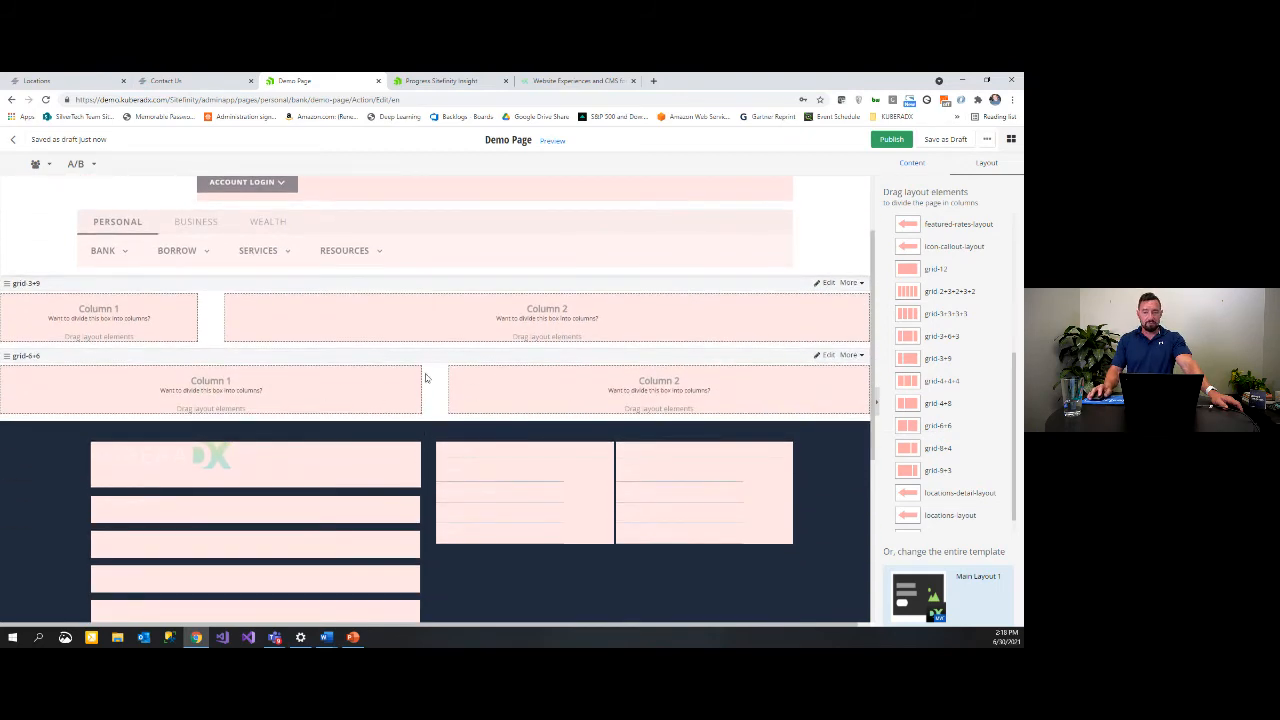
drag(423, 357, 495, 310)
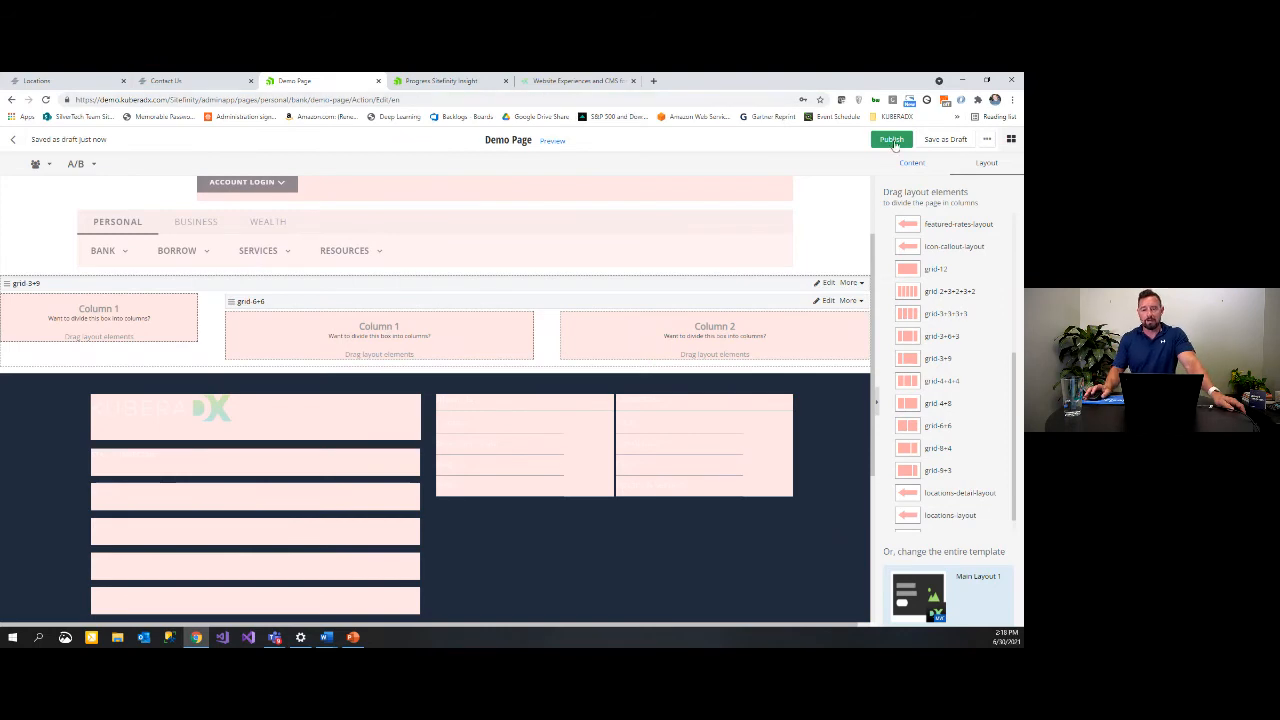
Step: Delete the nested grid-6+6 and the grid-3+9 row from Demo Page
click(848, 300)
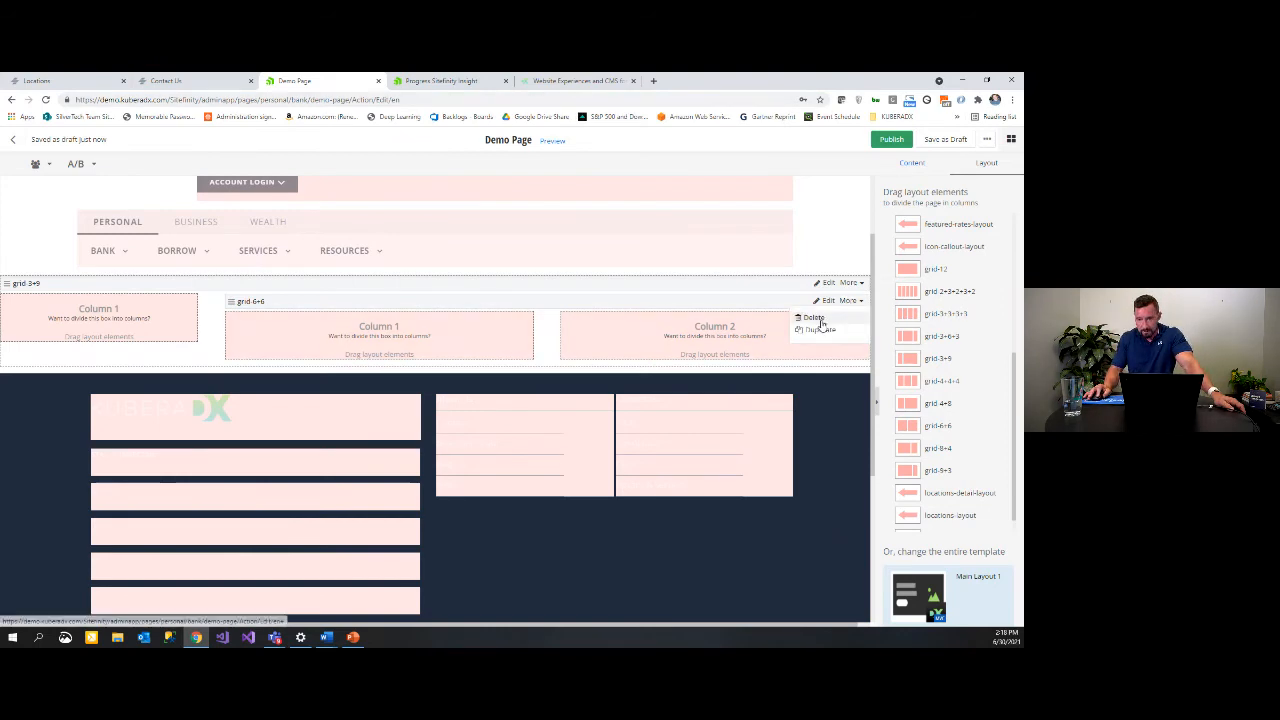
click(823, 327)
click(851, 285)
click(826, 312)
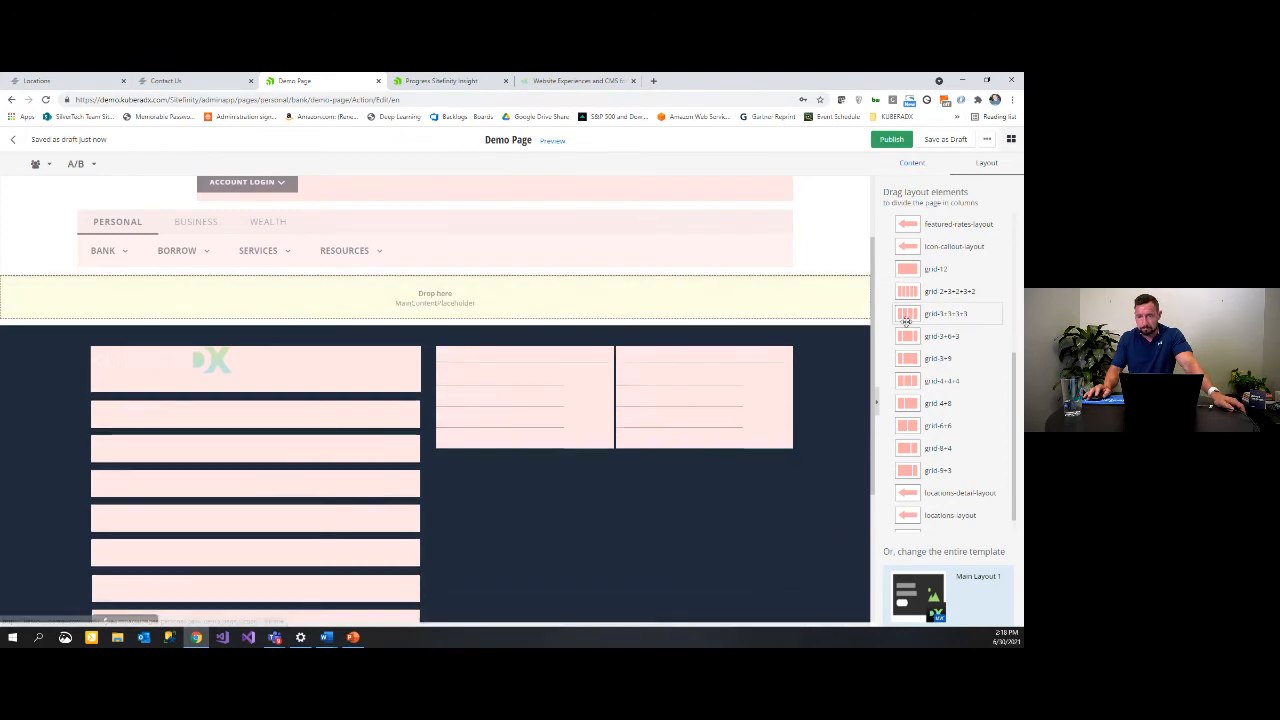
Step: Add a comparison-cards-layout section followed by an icon-callout-layout section
scroll(960, 303, up, 3)
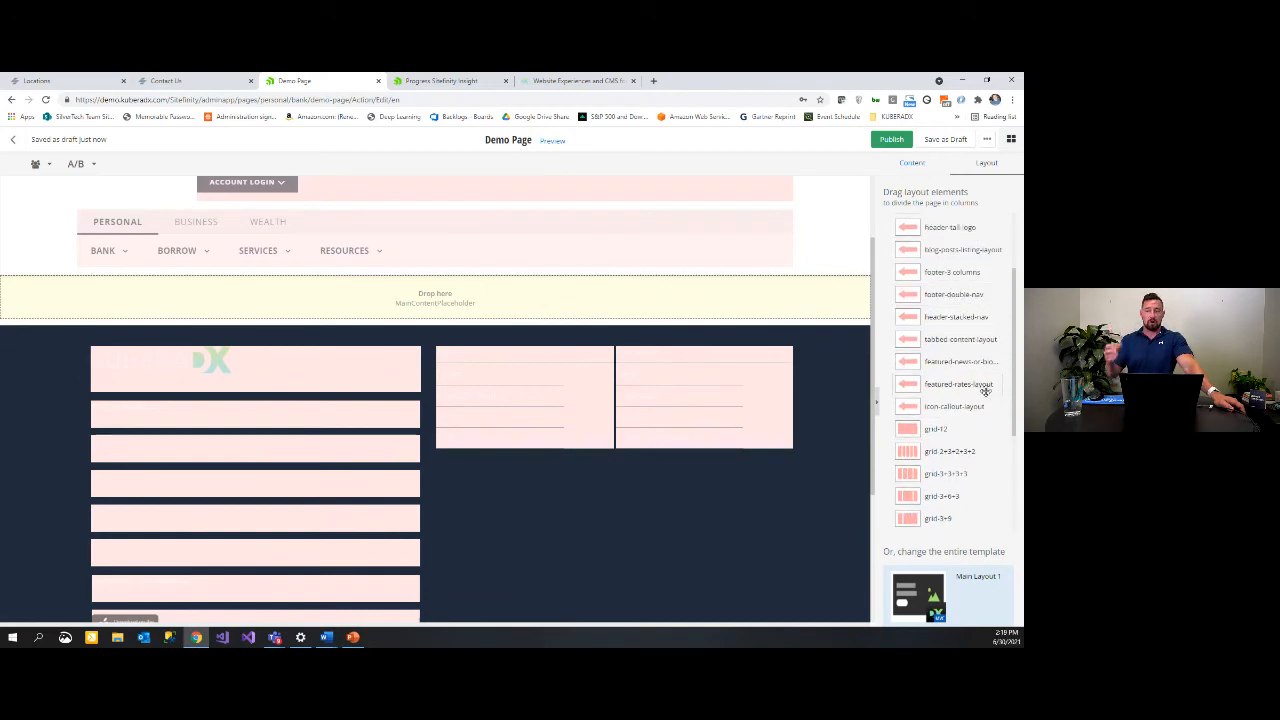
scroll(955, 362, up, 3)
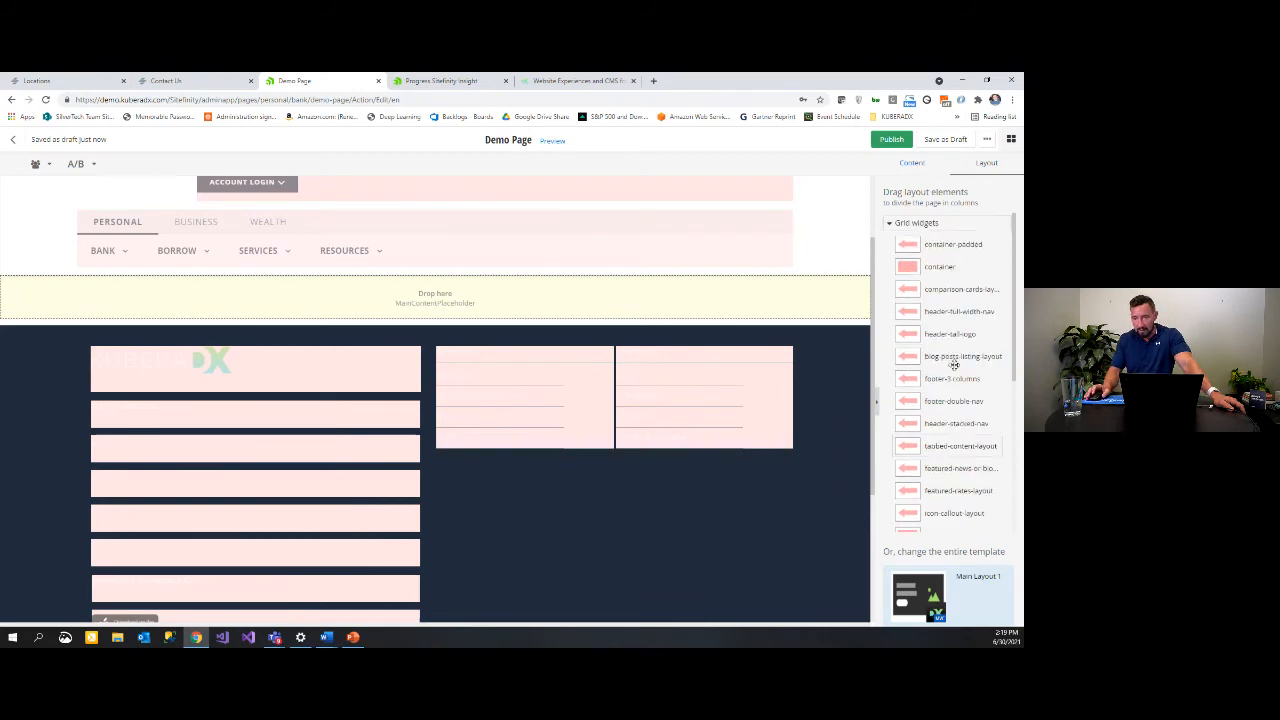
drag(971, 289, 602, 305)
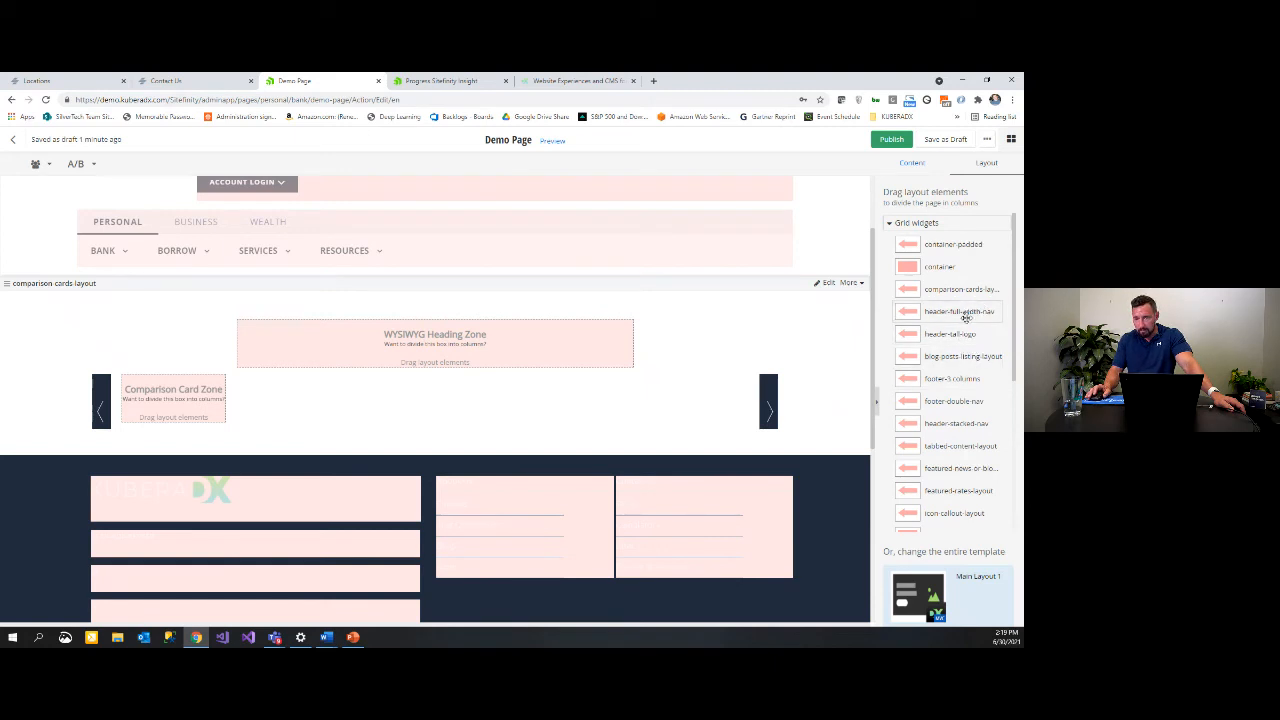
scroll(962, 318, down, 1)
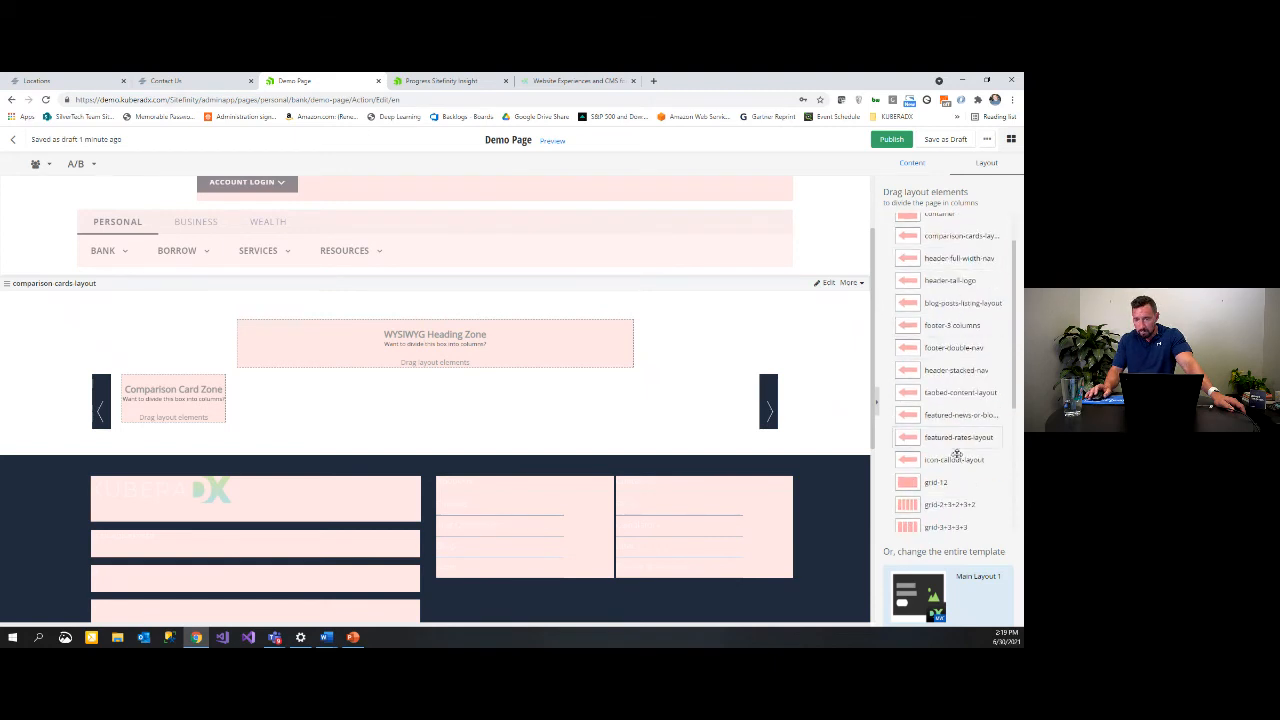
drag(956, 455, 523, 446)
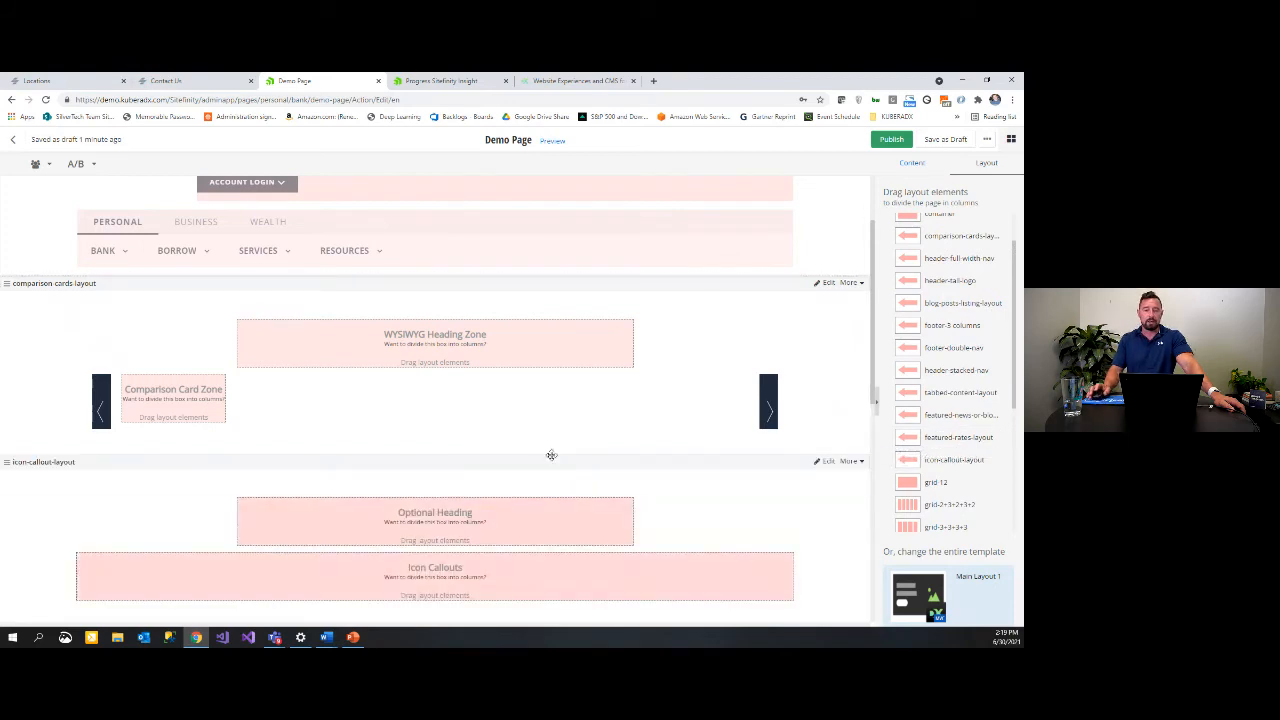
scroll(622, 432, down, 2)
scroll(628, 422, up, 4)
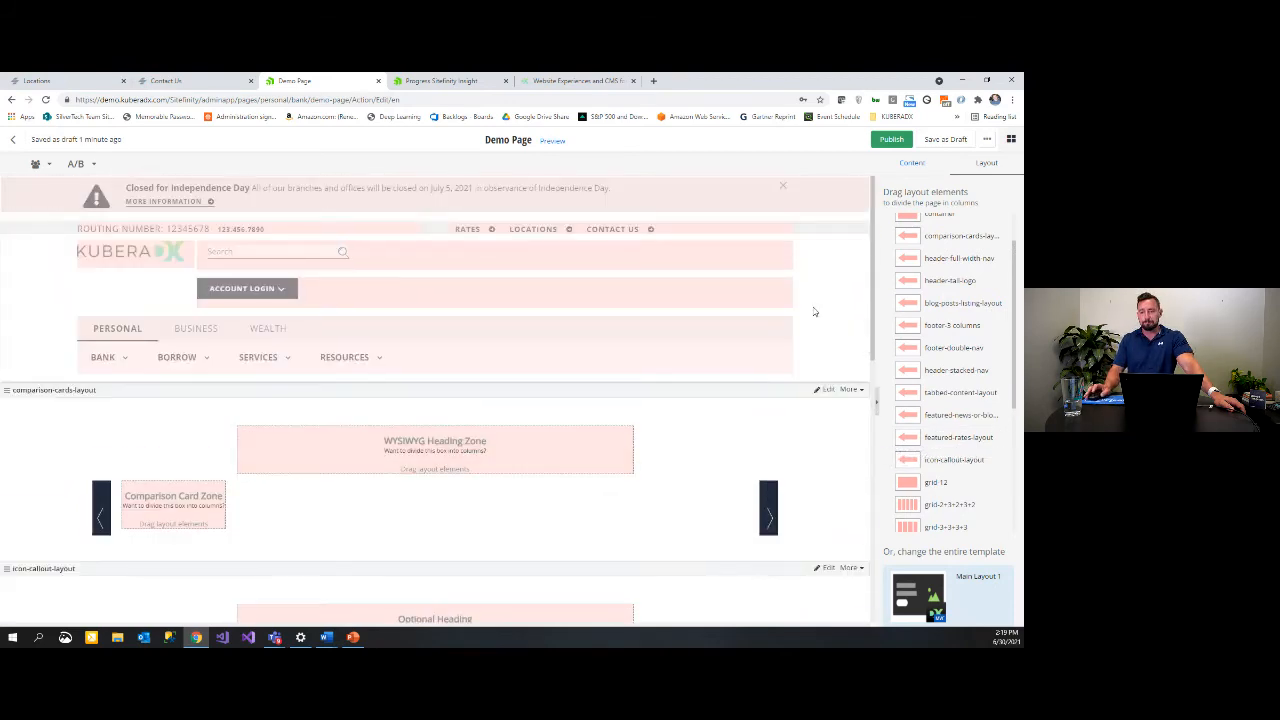
Step: Place a Standard Hero widget above the WYSIWYG Heading Zone and start creating its content
click(914, 166)
scroll(664, 424, down, 4)
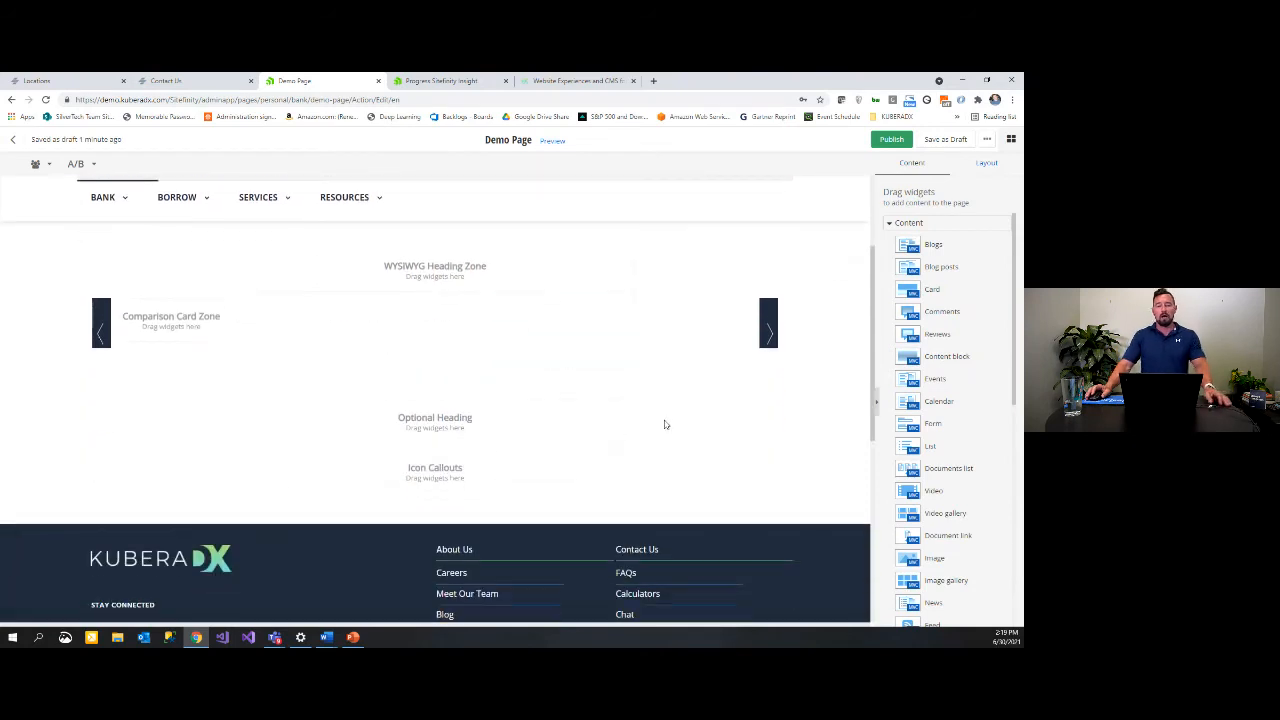
scroll(587, 355, up, 1)
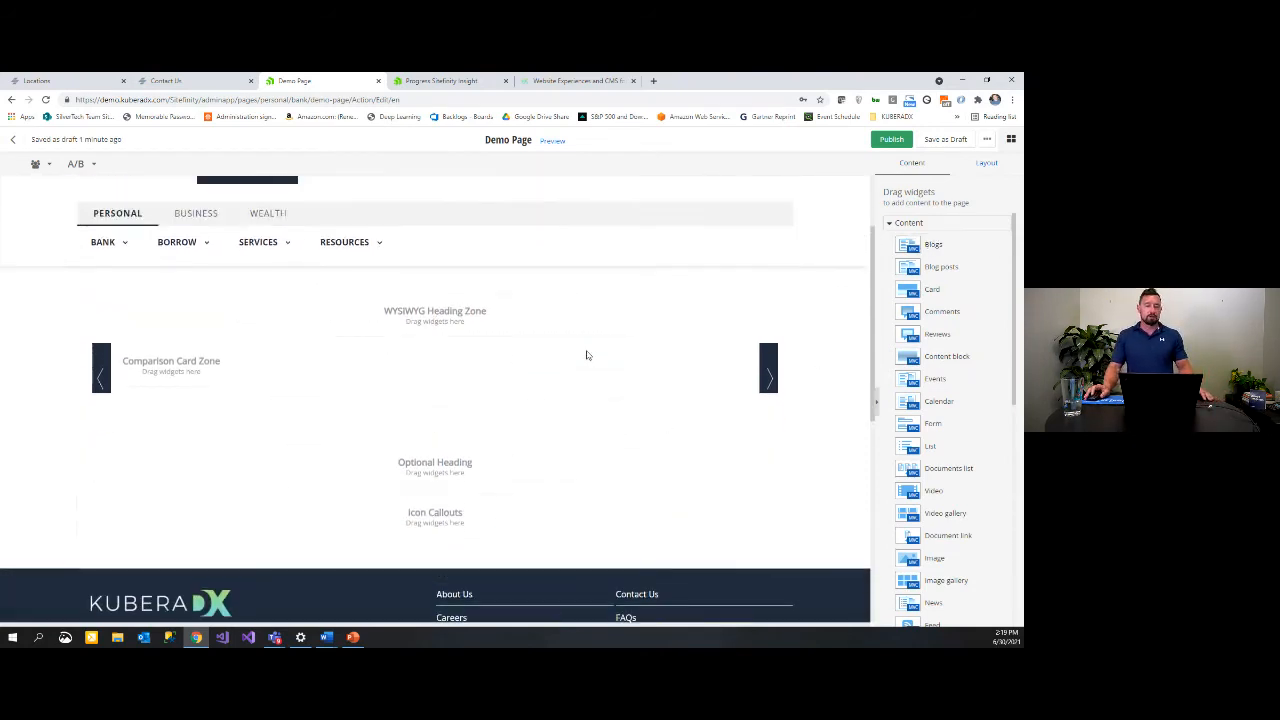
scroll(587, 355, up, 3)
scroll(954, 289, down, 2)
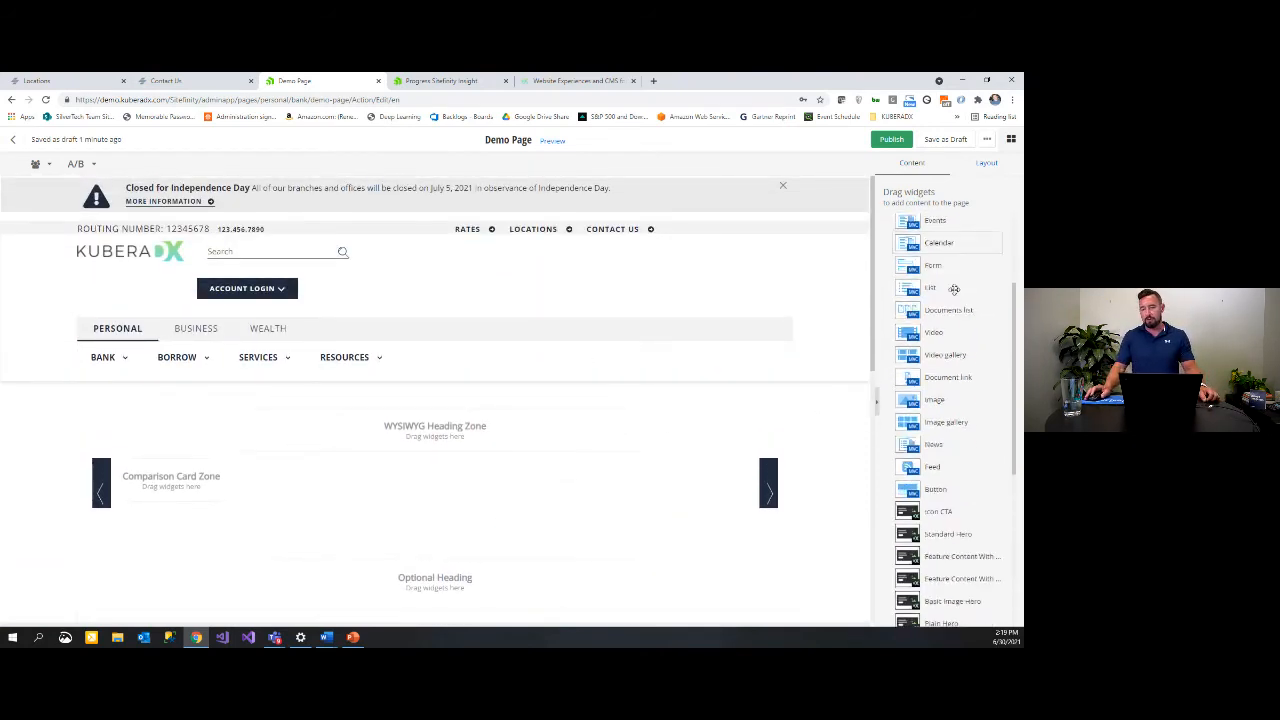
scroll(954, 289, down, 3)
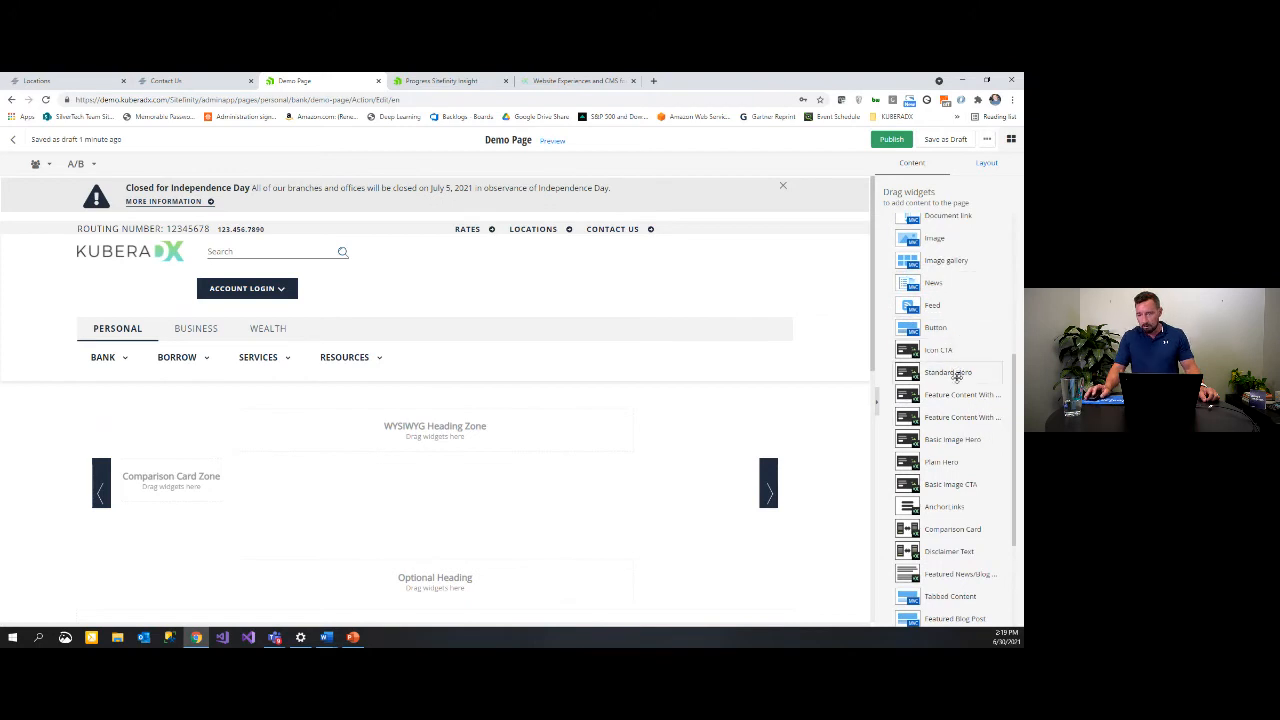
drag(957, 376, 682, 420)
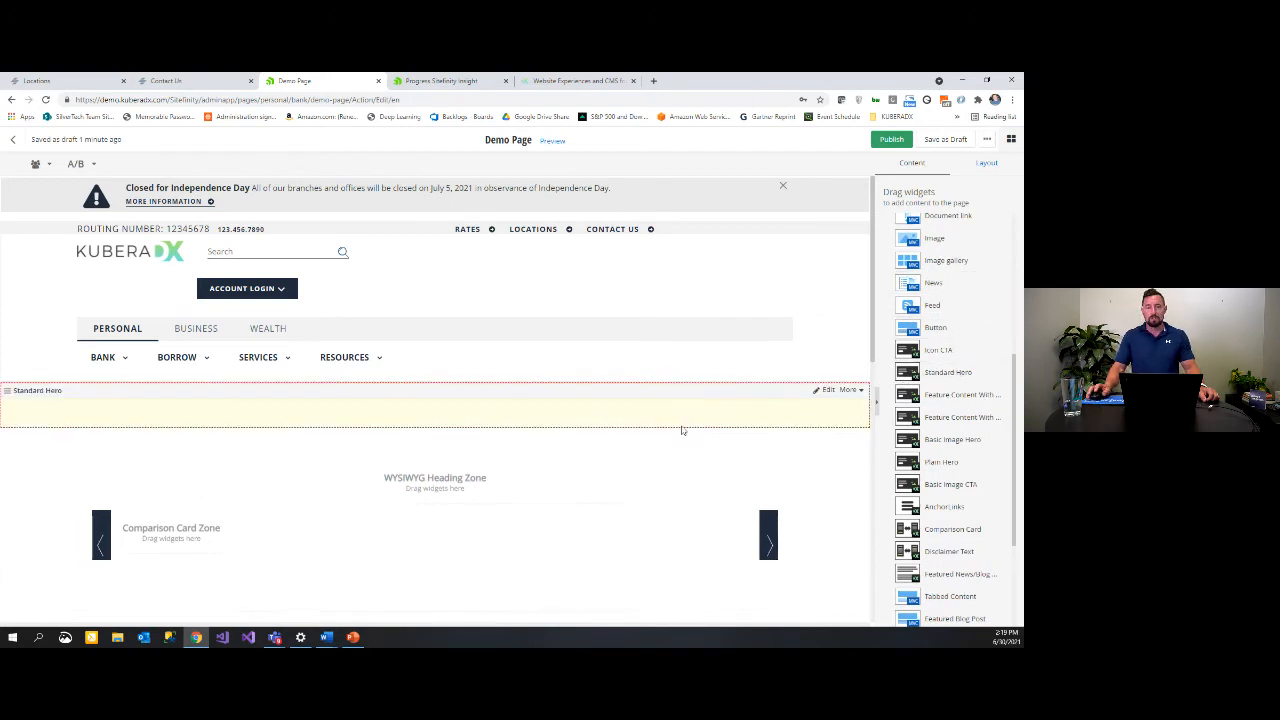
click(445, 430)
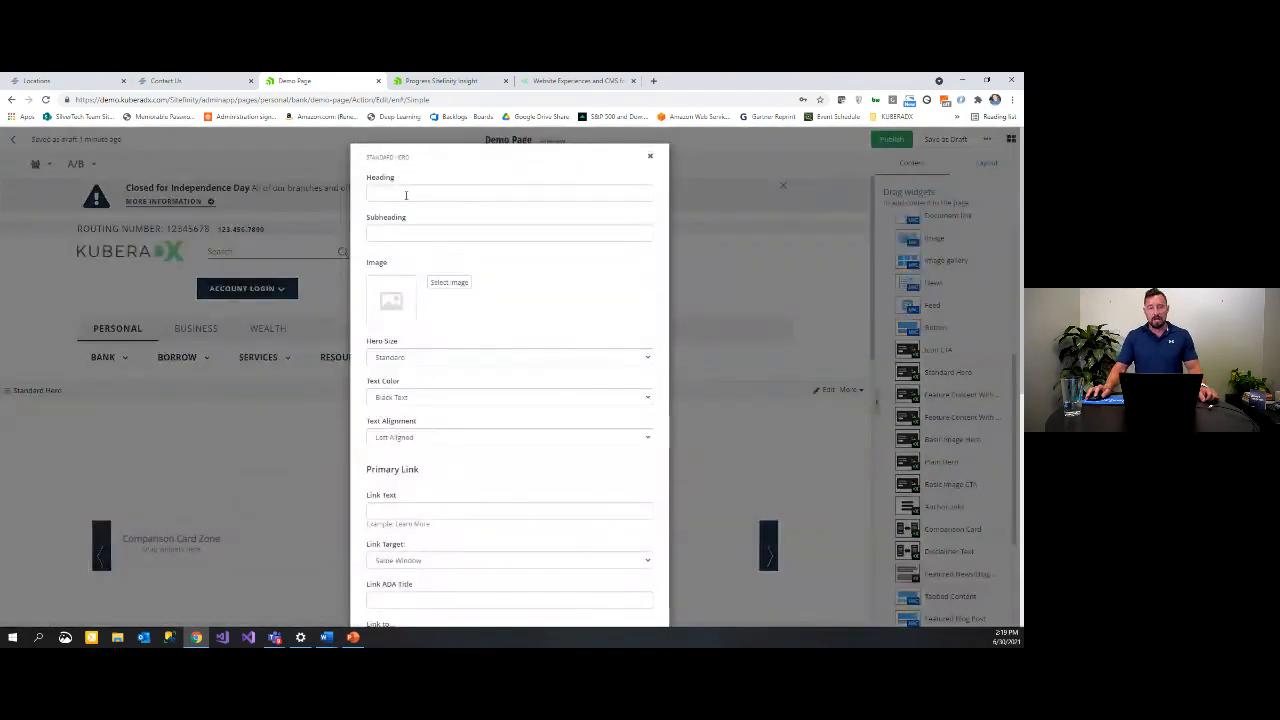
Step: Set the hero heading 'Savings for your future' and subheading 'Anywhere. Anytime. Any Place.'
click(405, 193)
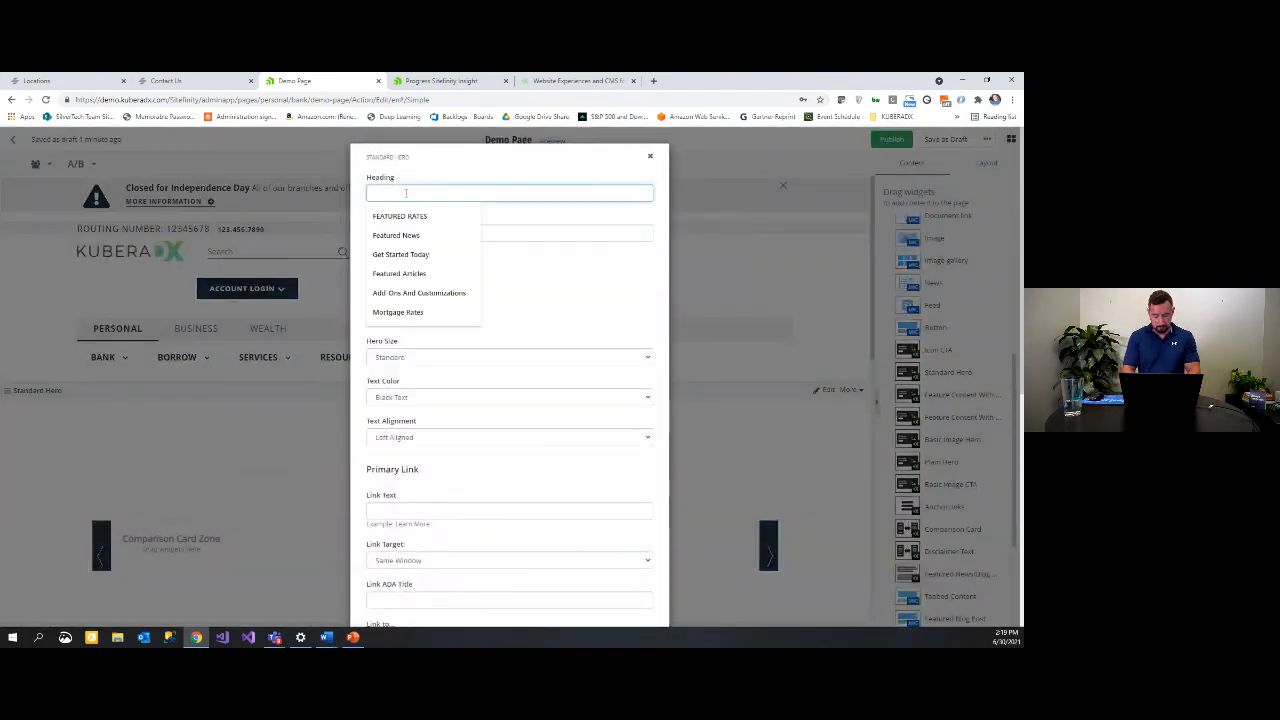
text(Savings for y)
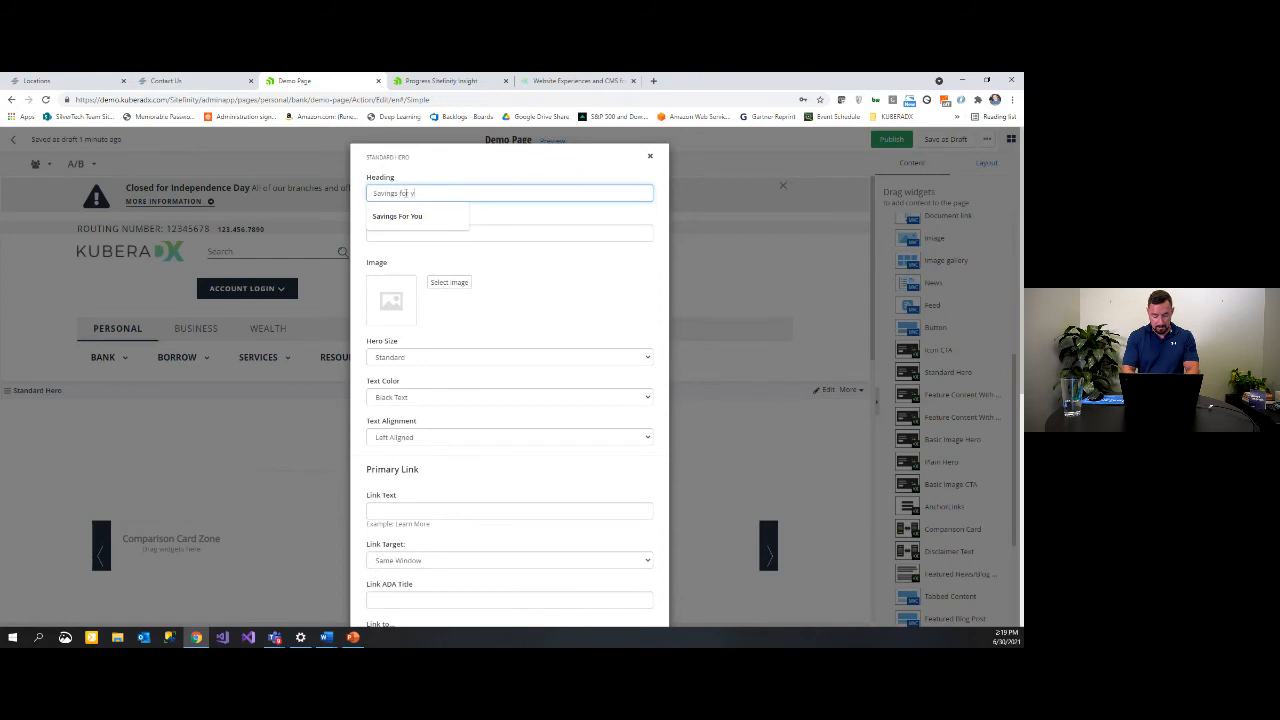
text(our future)
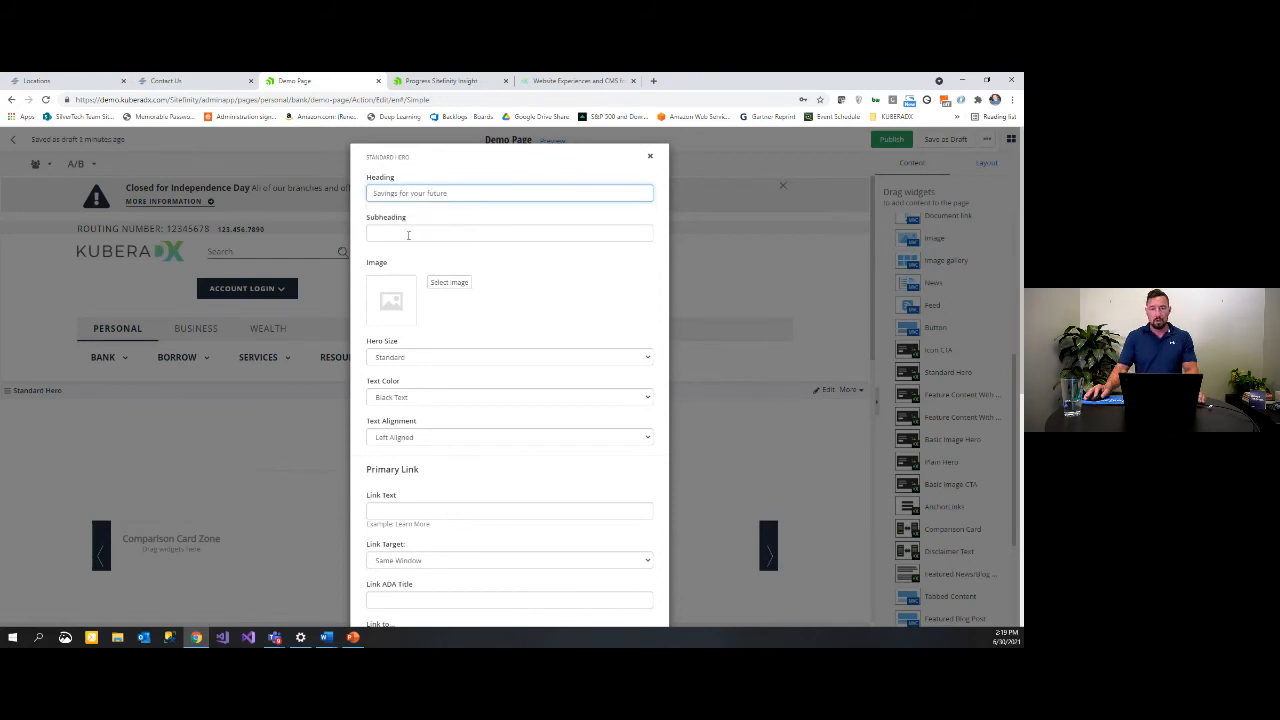
click(412, 234)
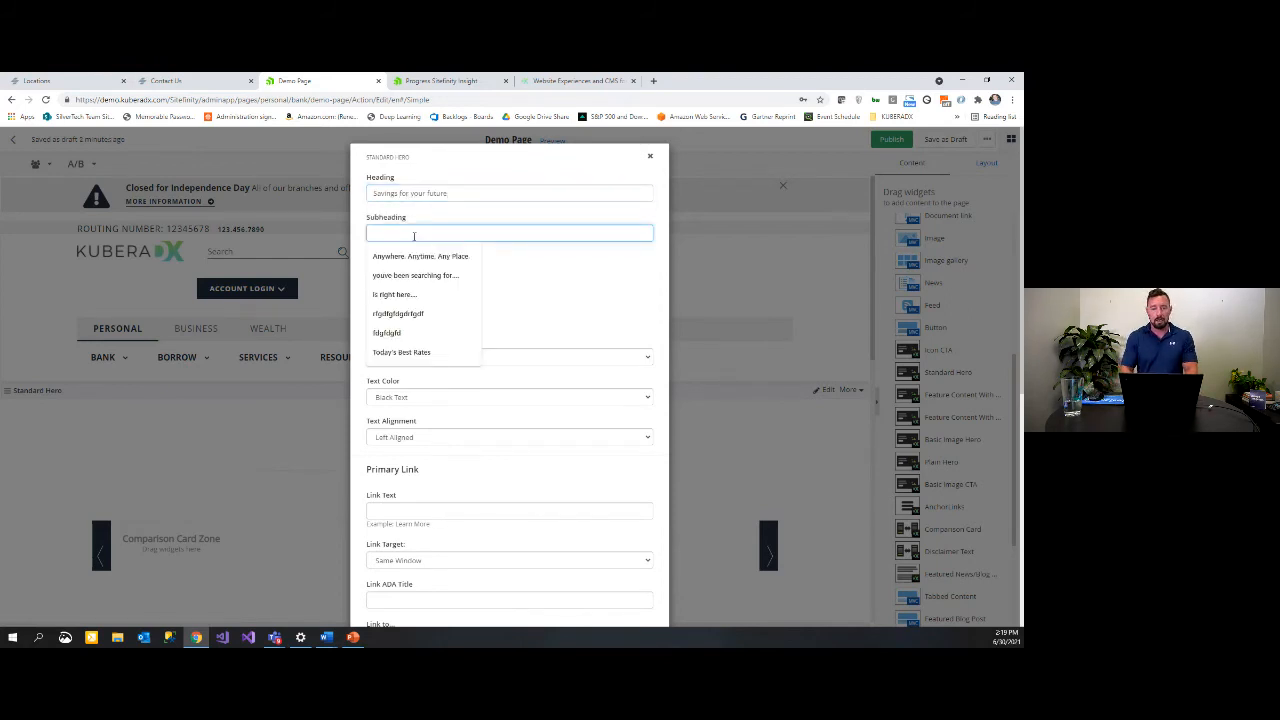
click(425, 259)
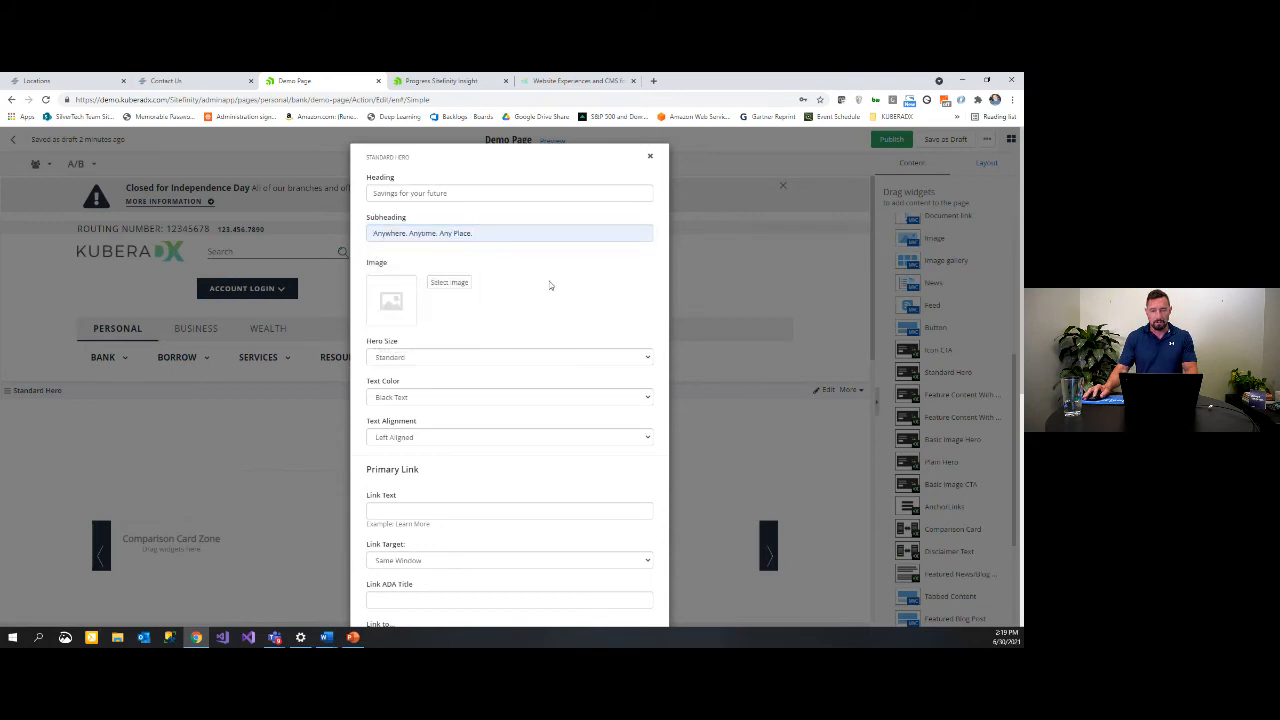
click(463, 284)
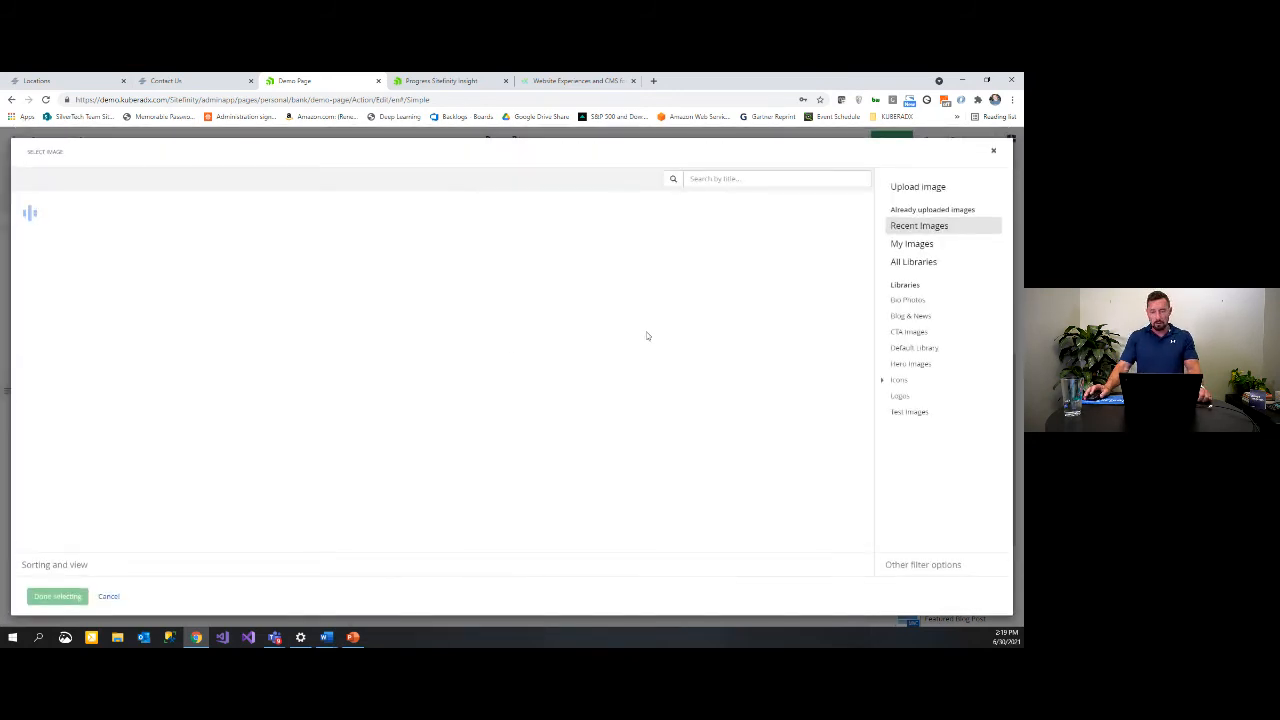
Step: Use the coins-in-a-jar photo from the Hero Images library as the hero image
click(917, 366)
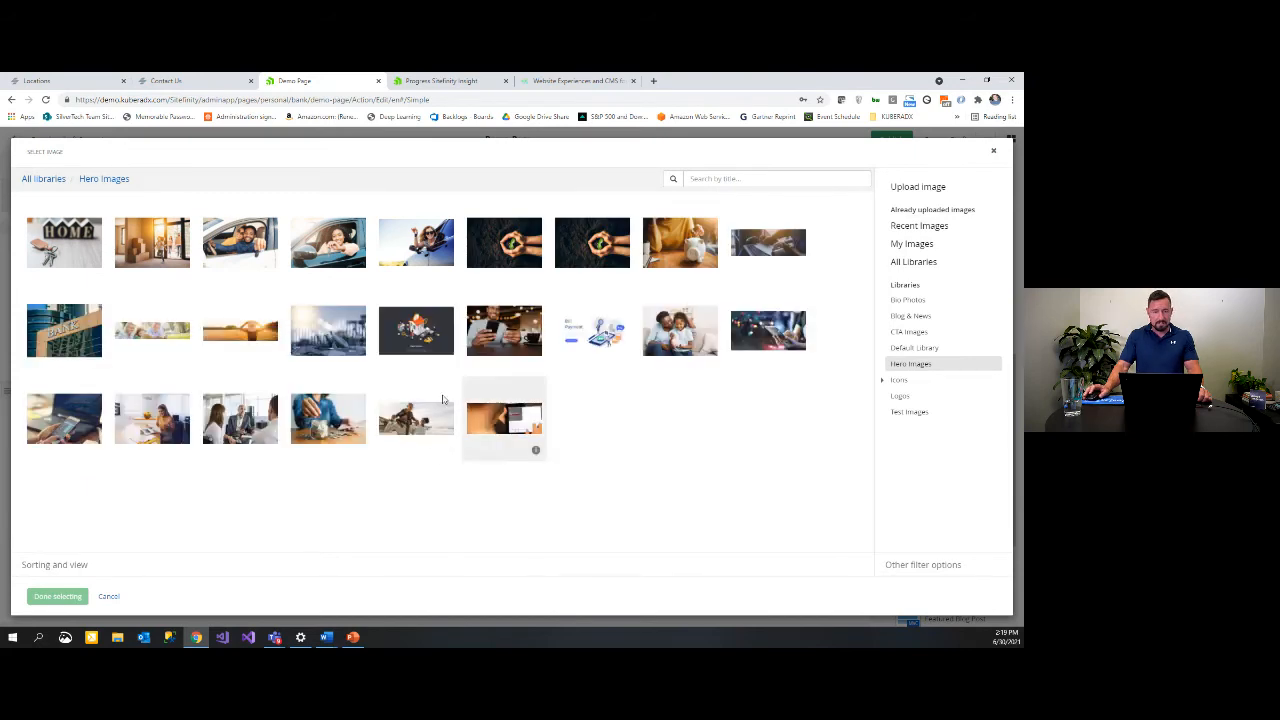
click(341, 427)
click(57, 596)
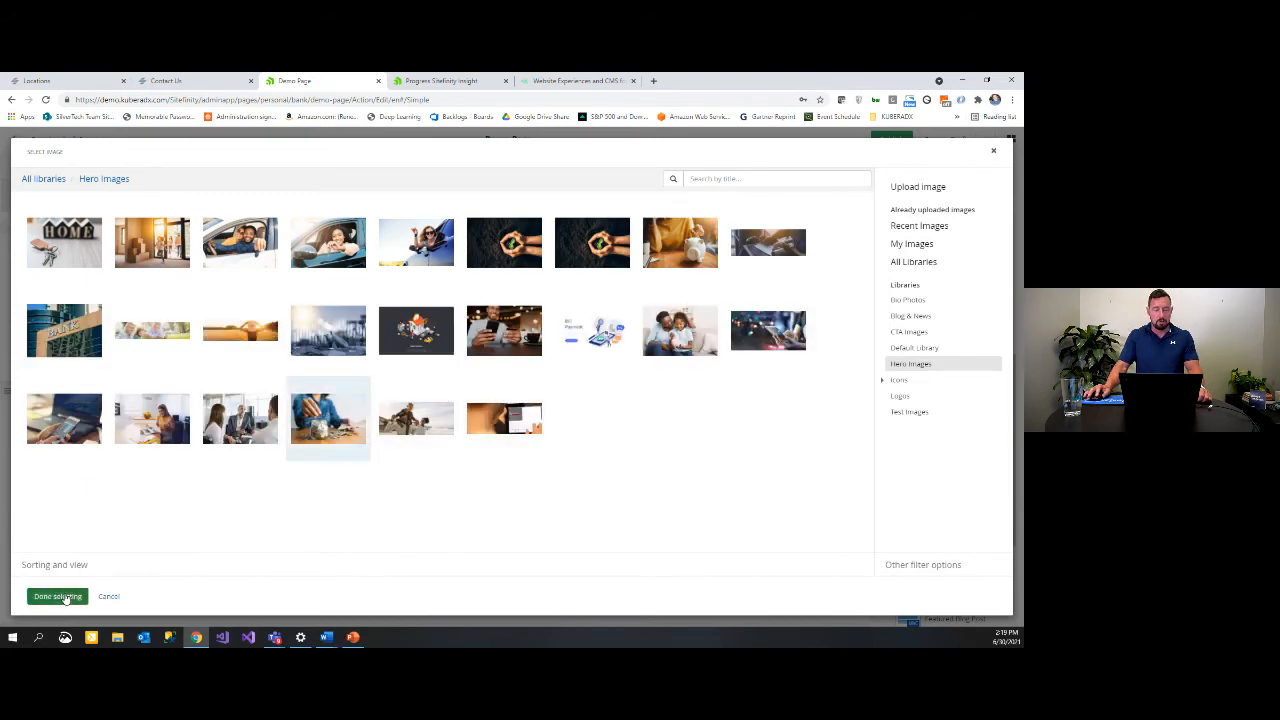
click(434, 395)
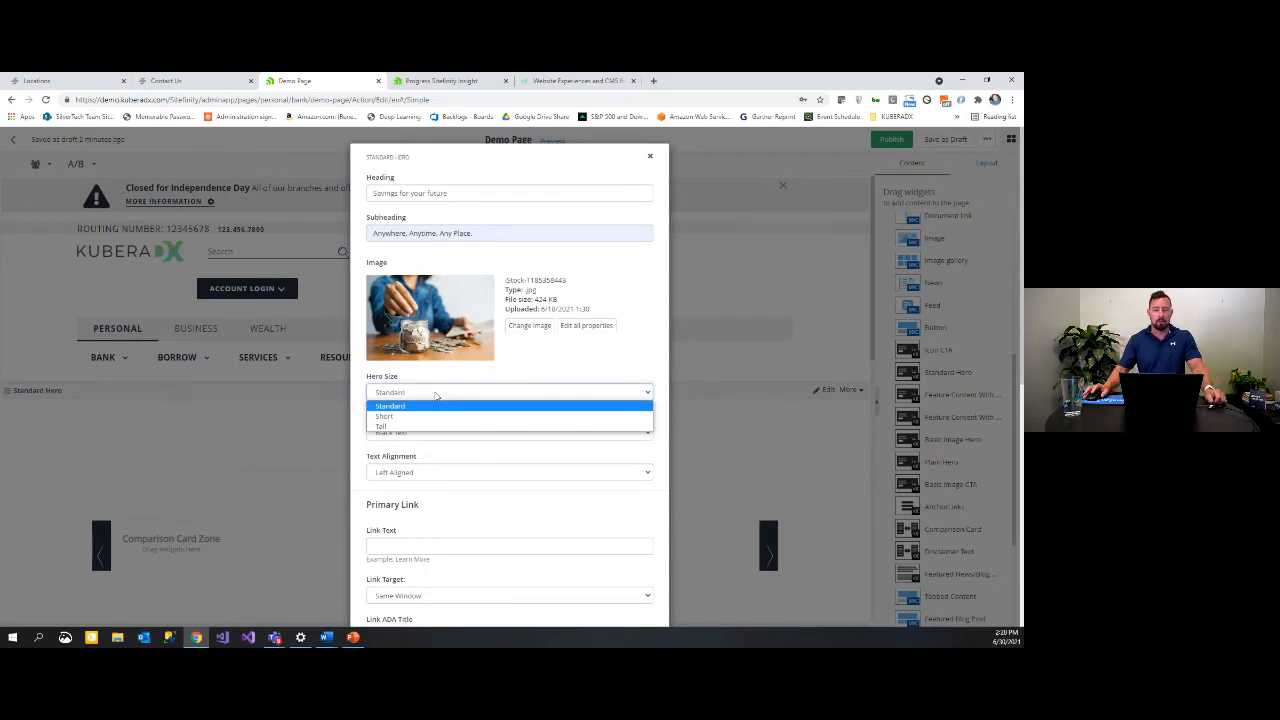
Step: Keep Hero Size at Standard and set Text Color to White Text
click(440, 384)
click(433, 433)
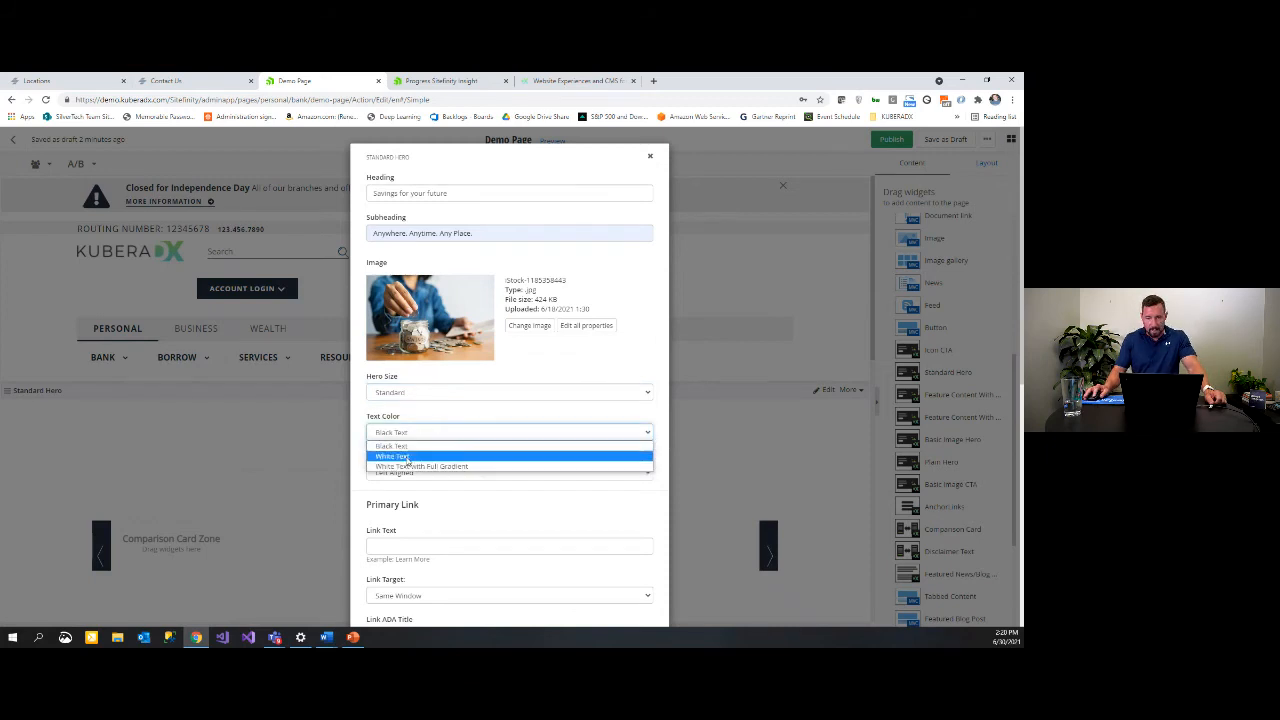
click(406, 457)
click(486, 436)
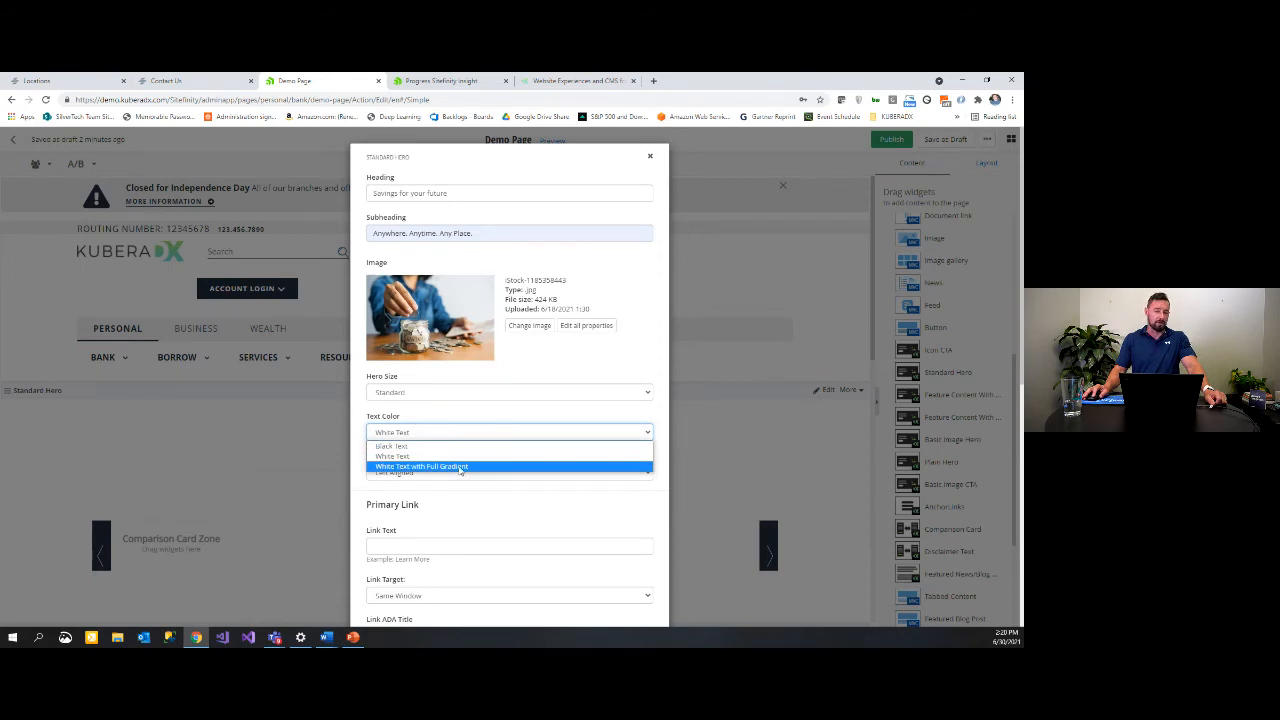
click(464, 455)
scroll(470, 472, down, 2)
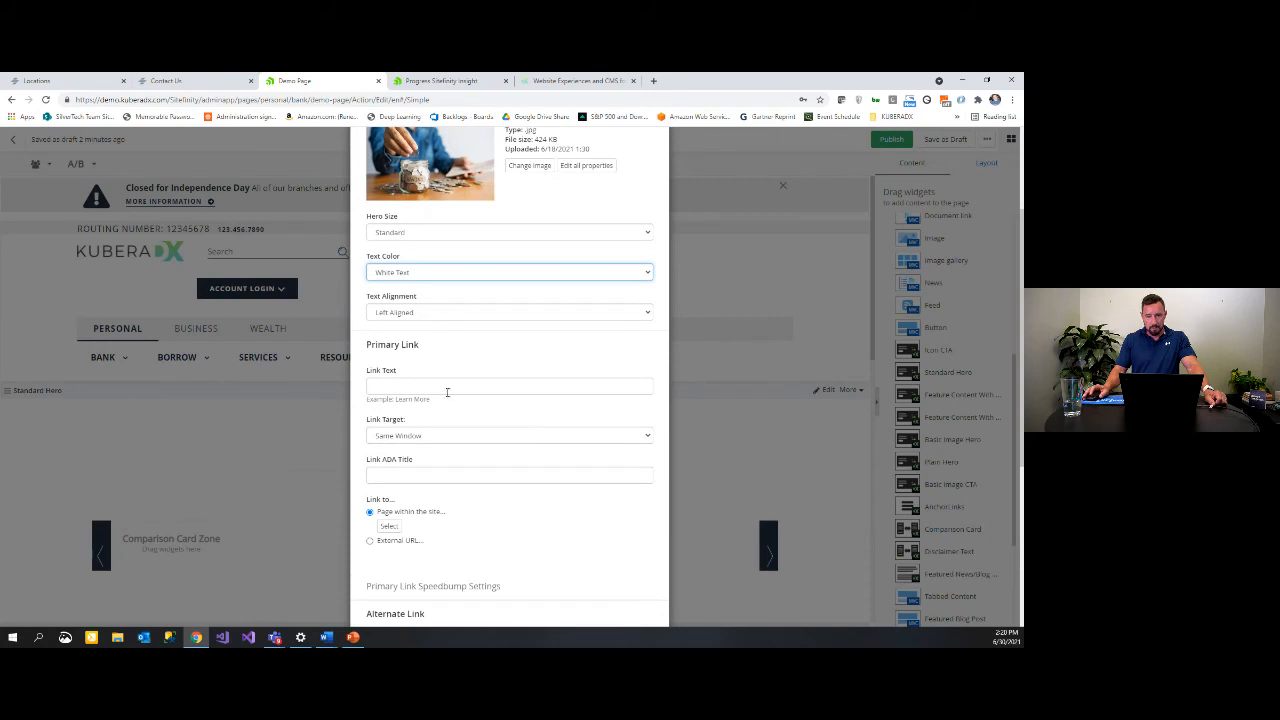
Step: Give the primary link text 'Learn More' and ADA title 'Learn more about savings'
click(433, 380)
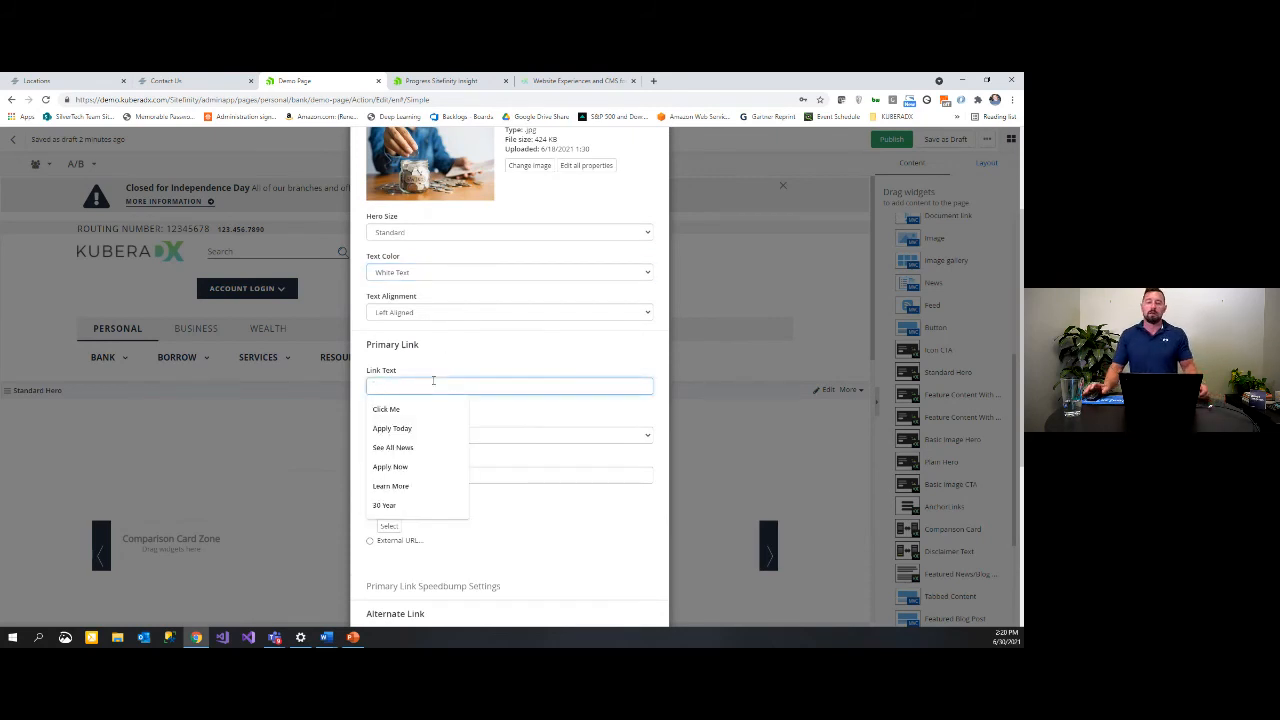
text(Learn Mor)
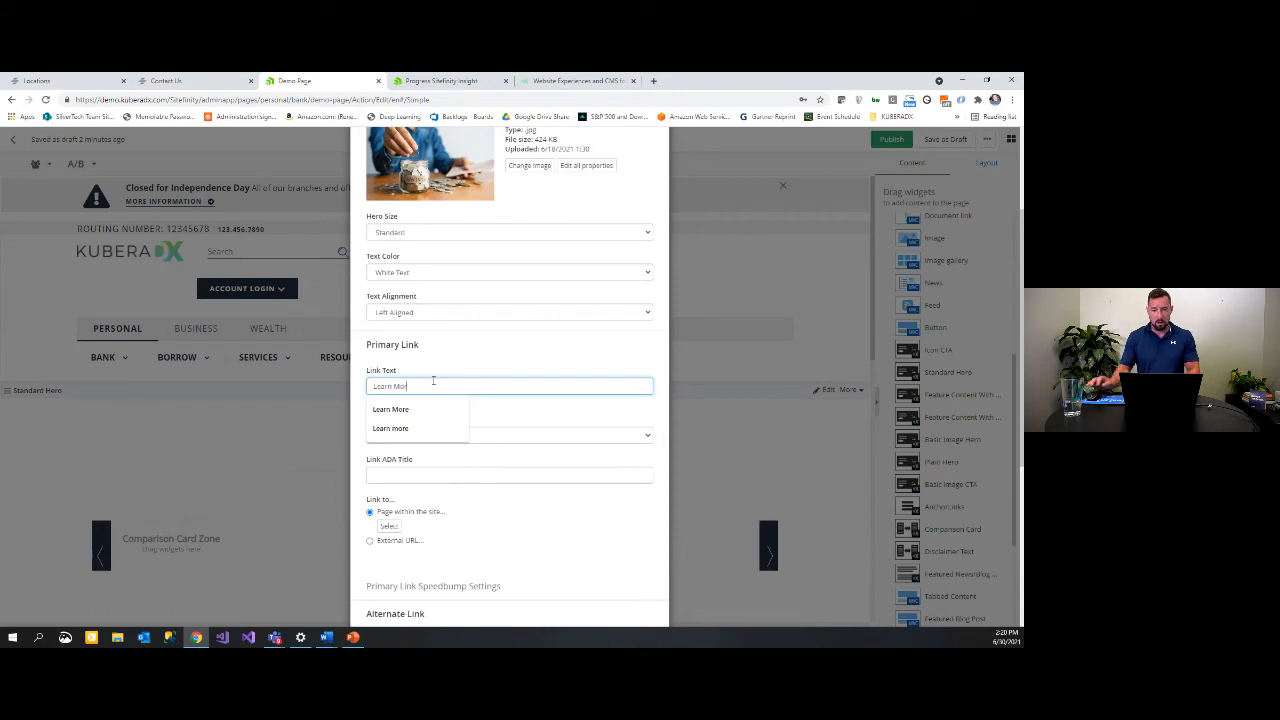
text(e)
click(488, 421)
scroll(437, 436, down, 1)
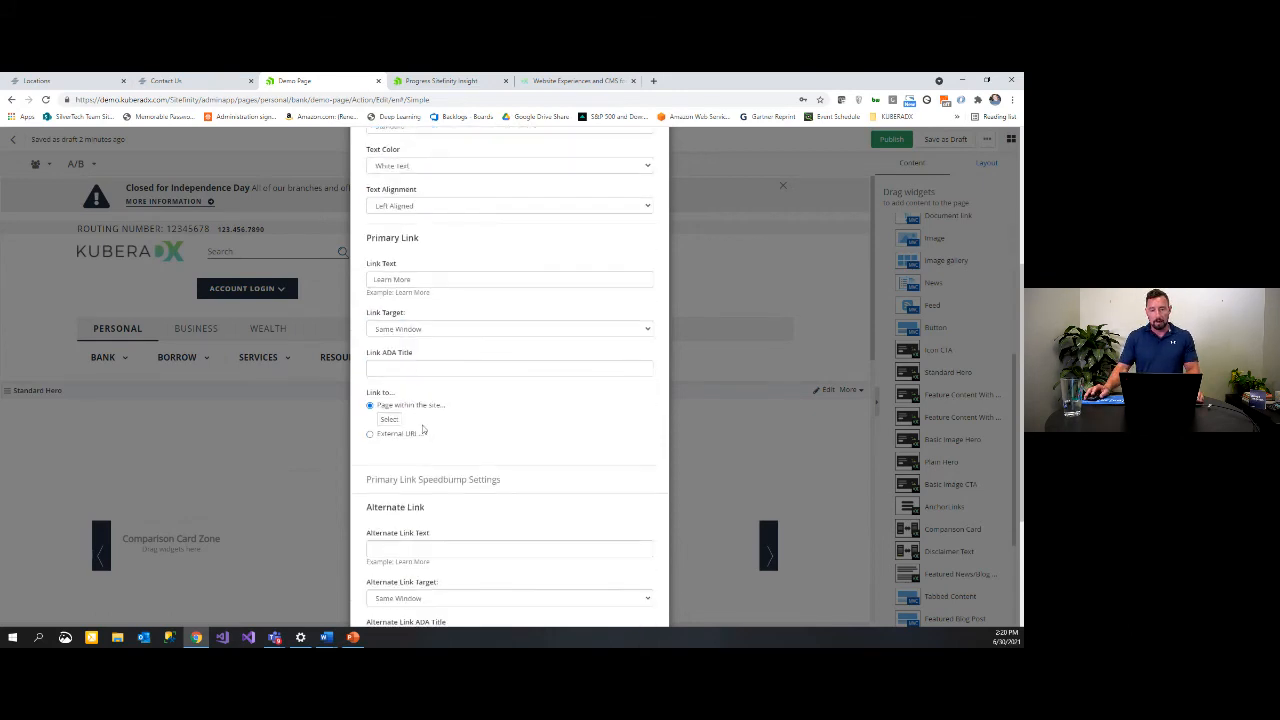
click(415, 366)
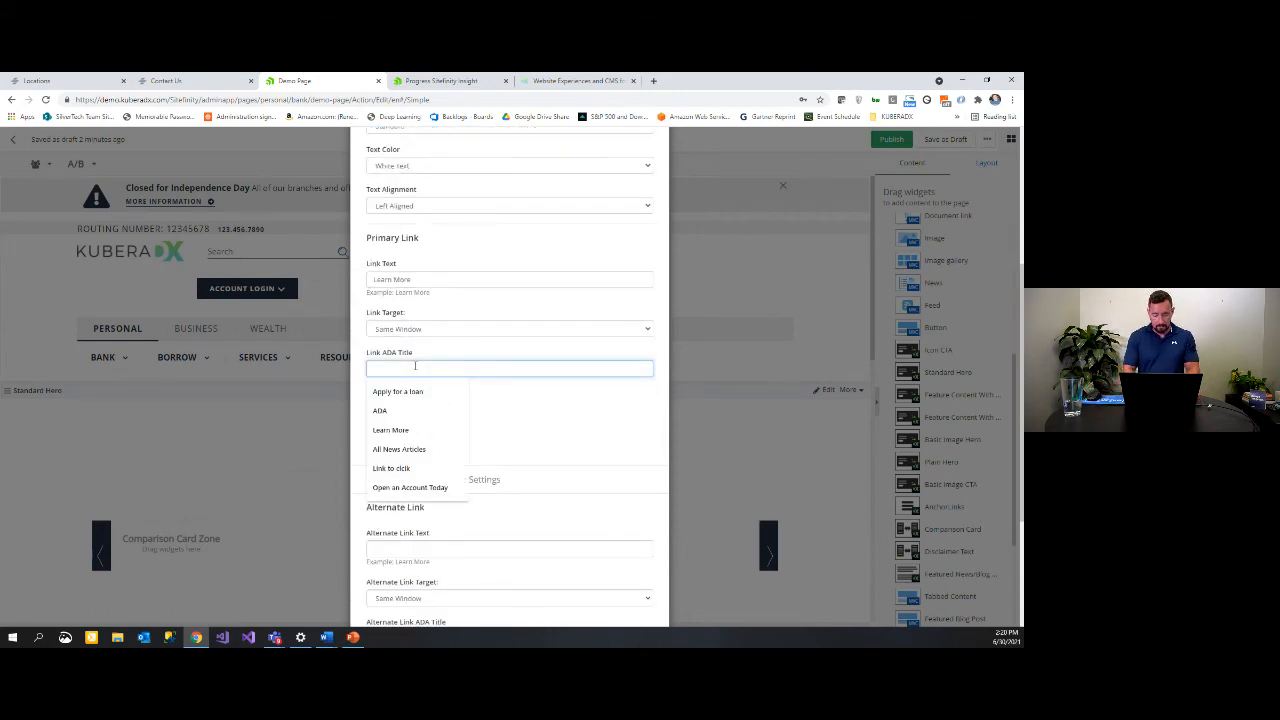
text(Learn mo)
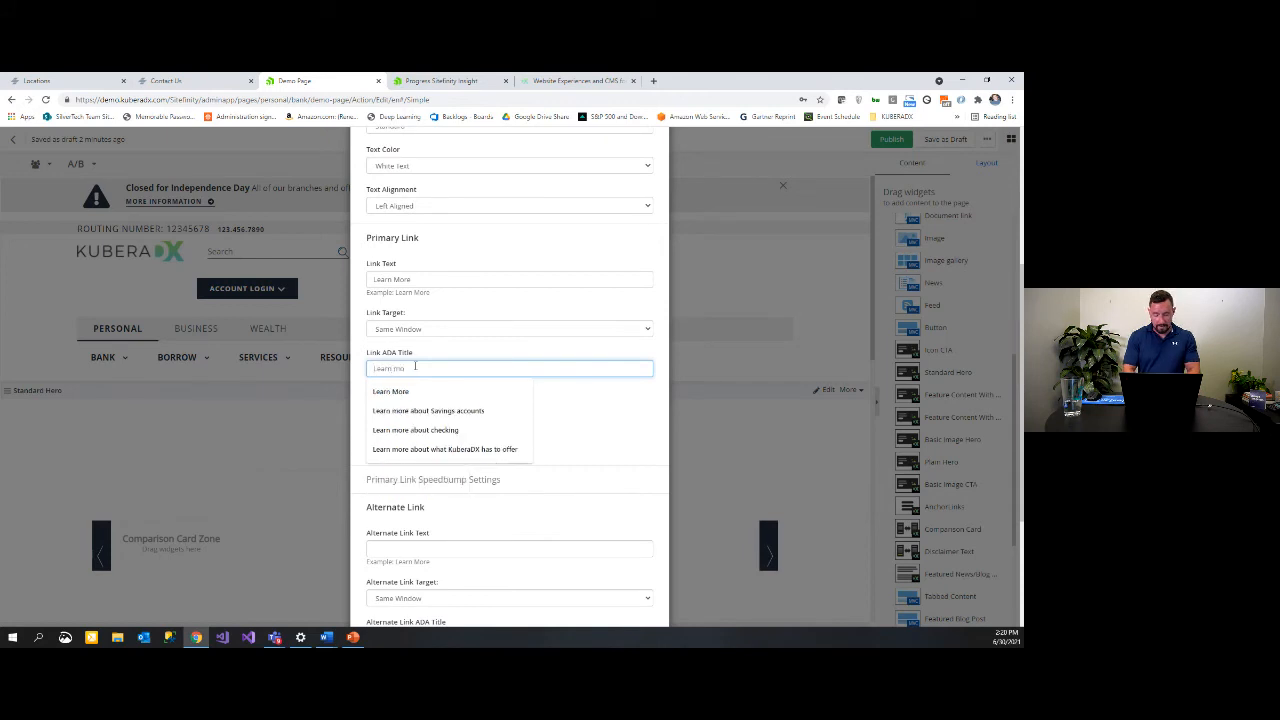
text(re )
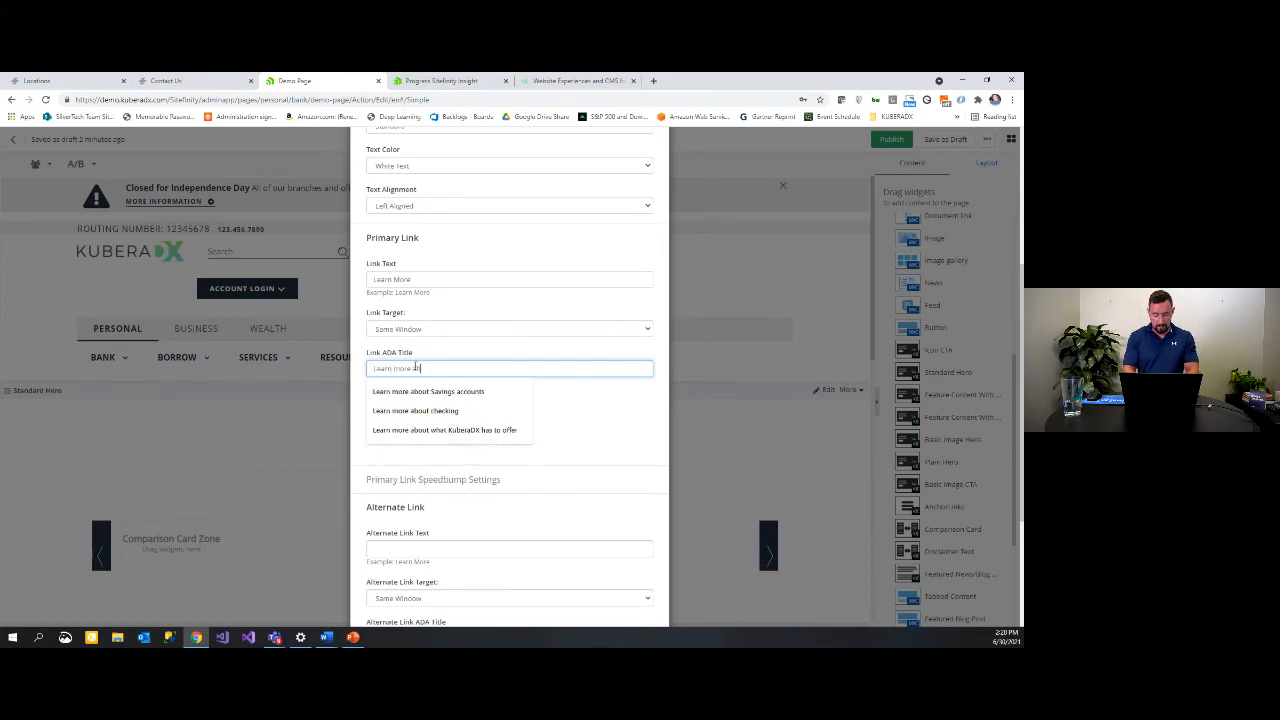
text(about savings)
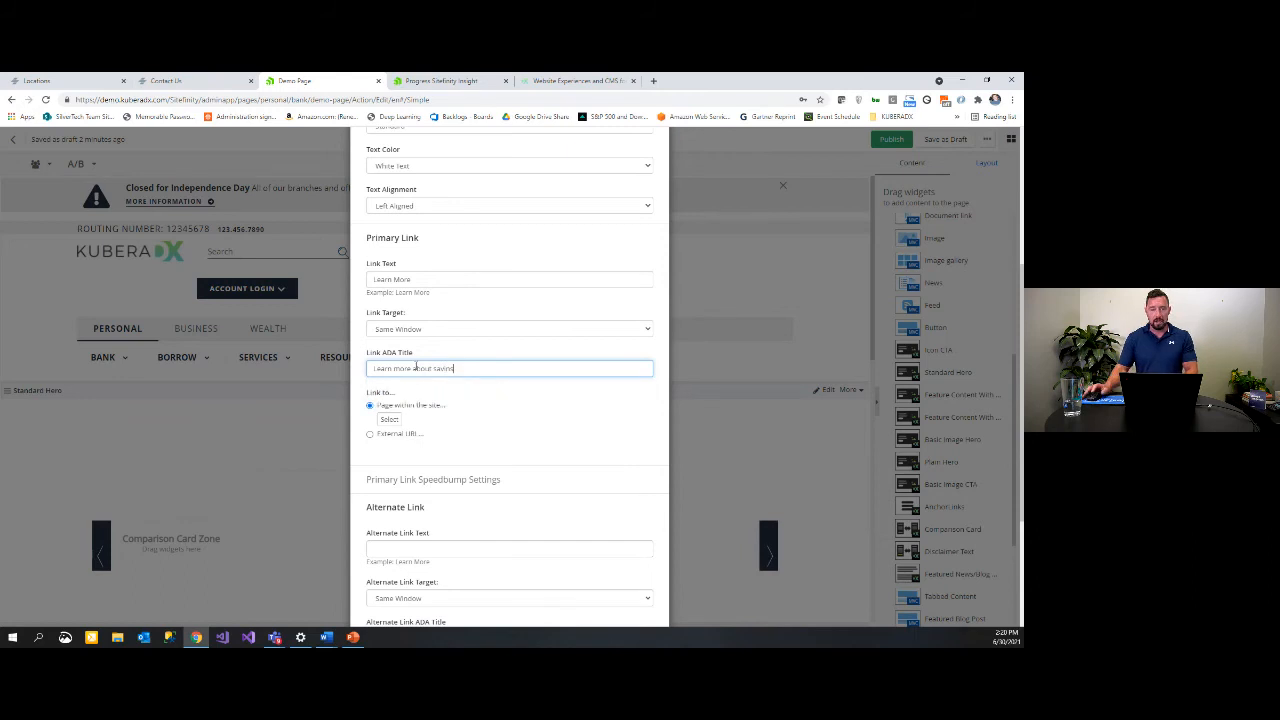
click(499, 408)
Step: Point the primary link to the Personal > Bank > Savings page
click(395, 421)
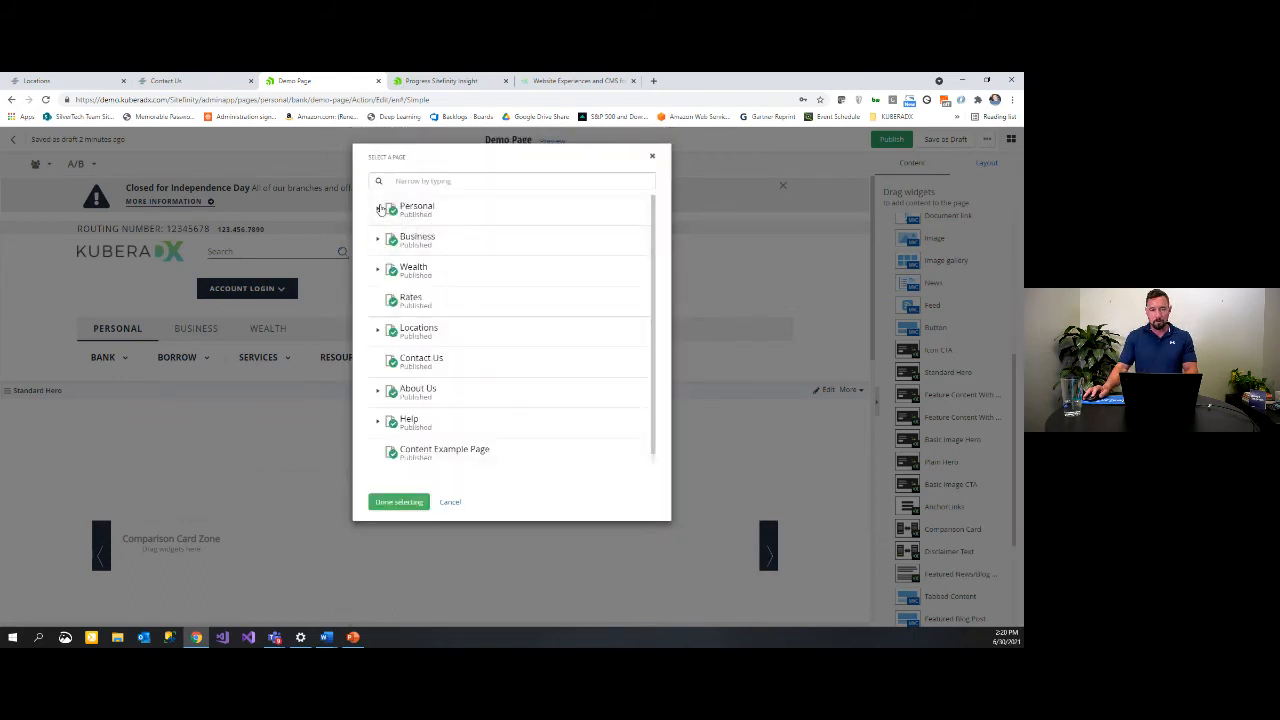
click(379, 208)
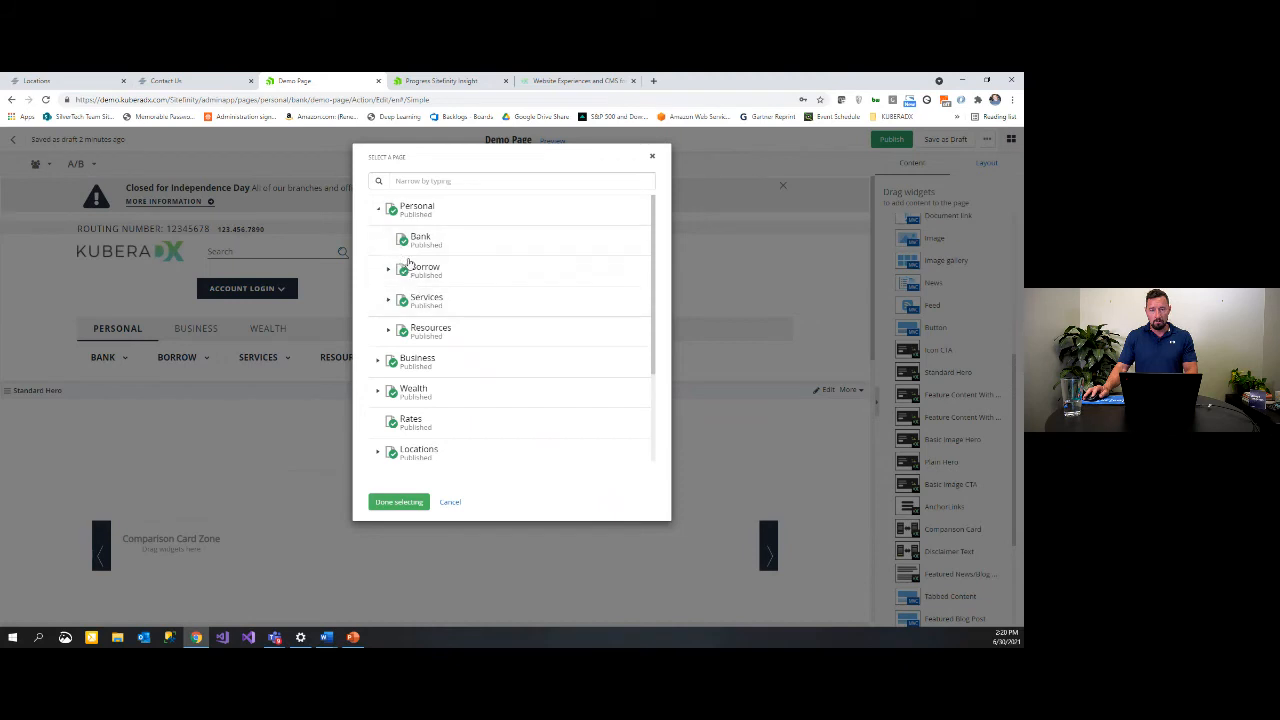
click(440, 300)
Step: Confirm the Savings link target and expand the Primary Link Speedbump Settings
click(399, 502)
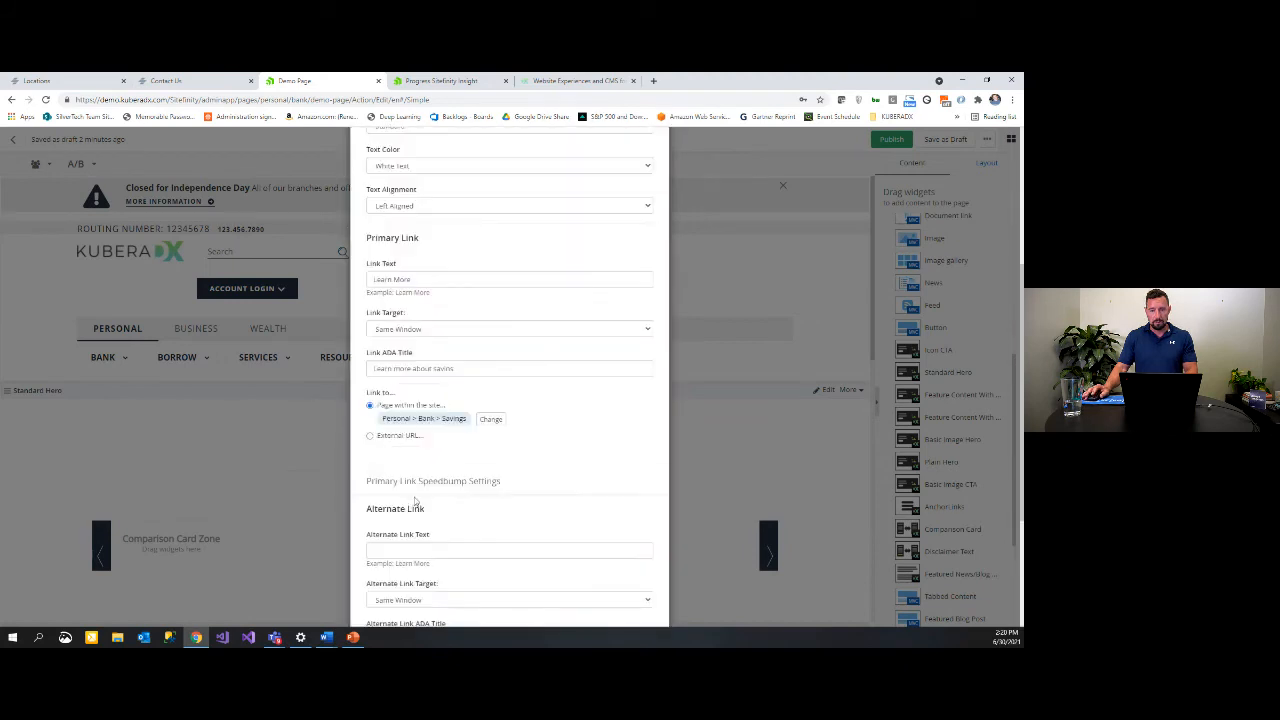
scroll(528, 477, down, 2)
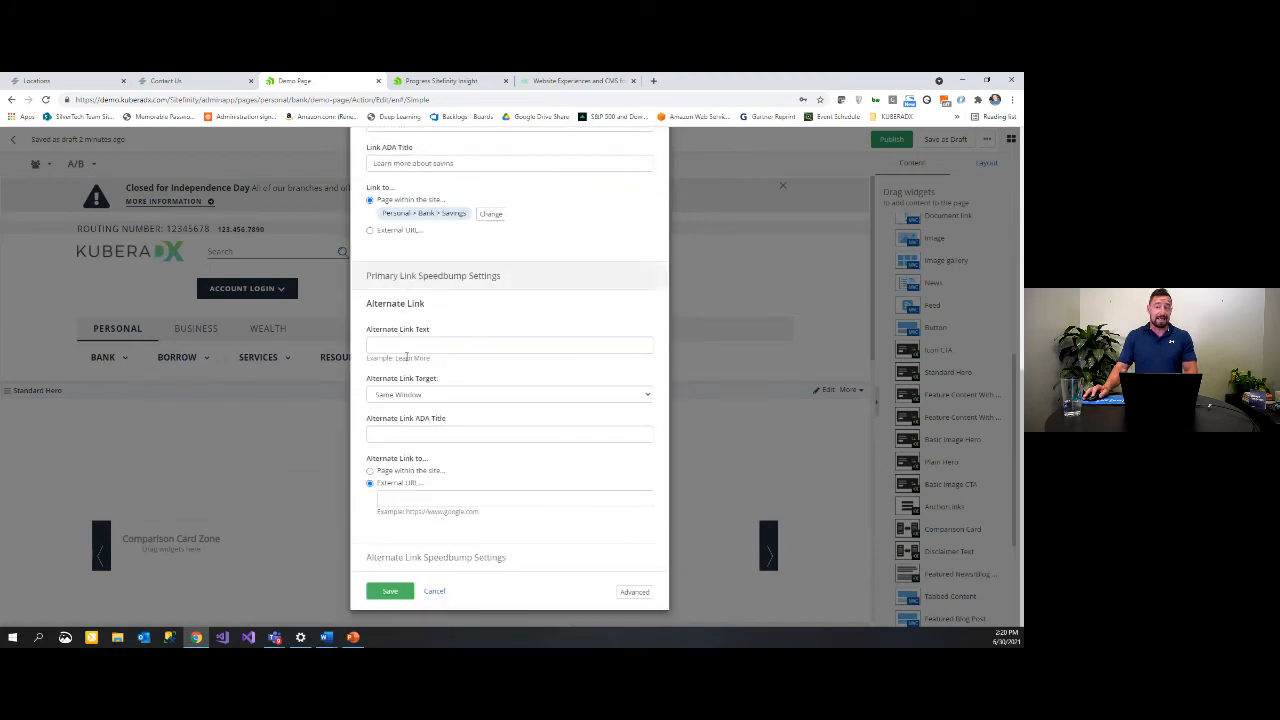
scroll(425, 272, up, 1)
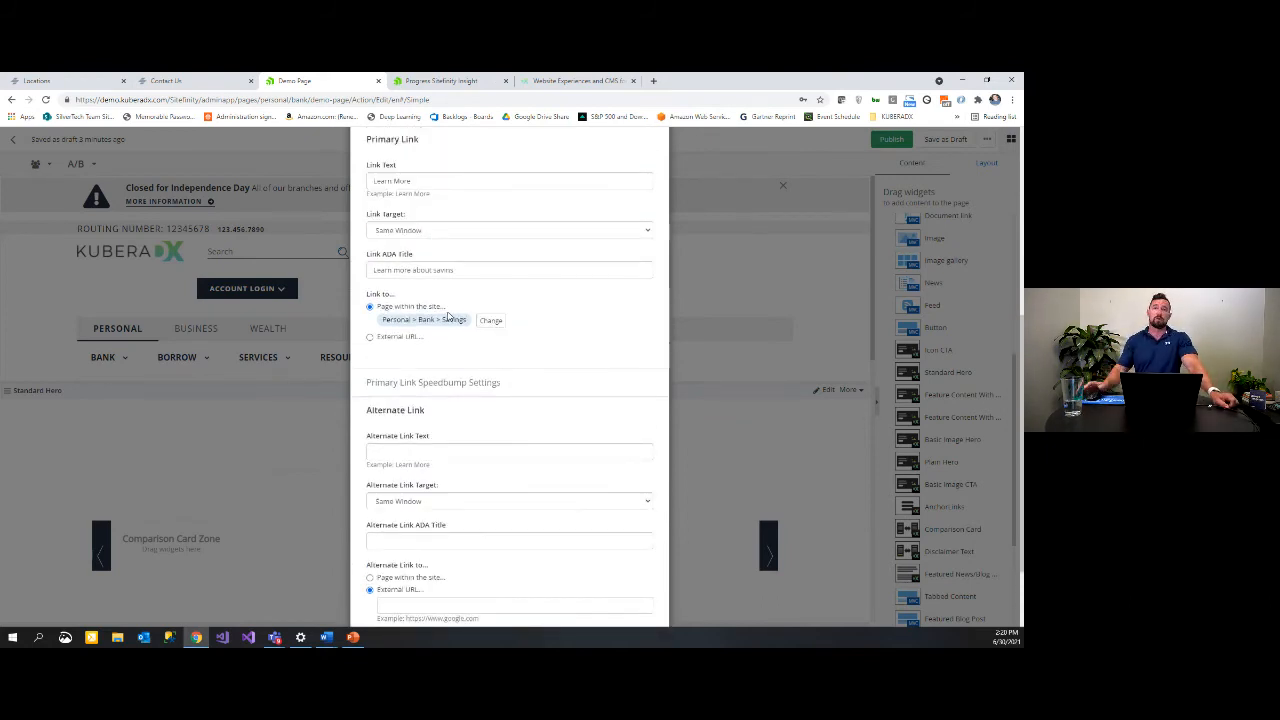
click(466, 386)
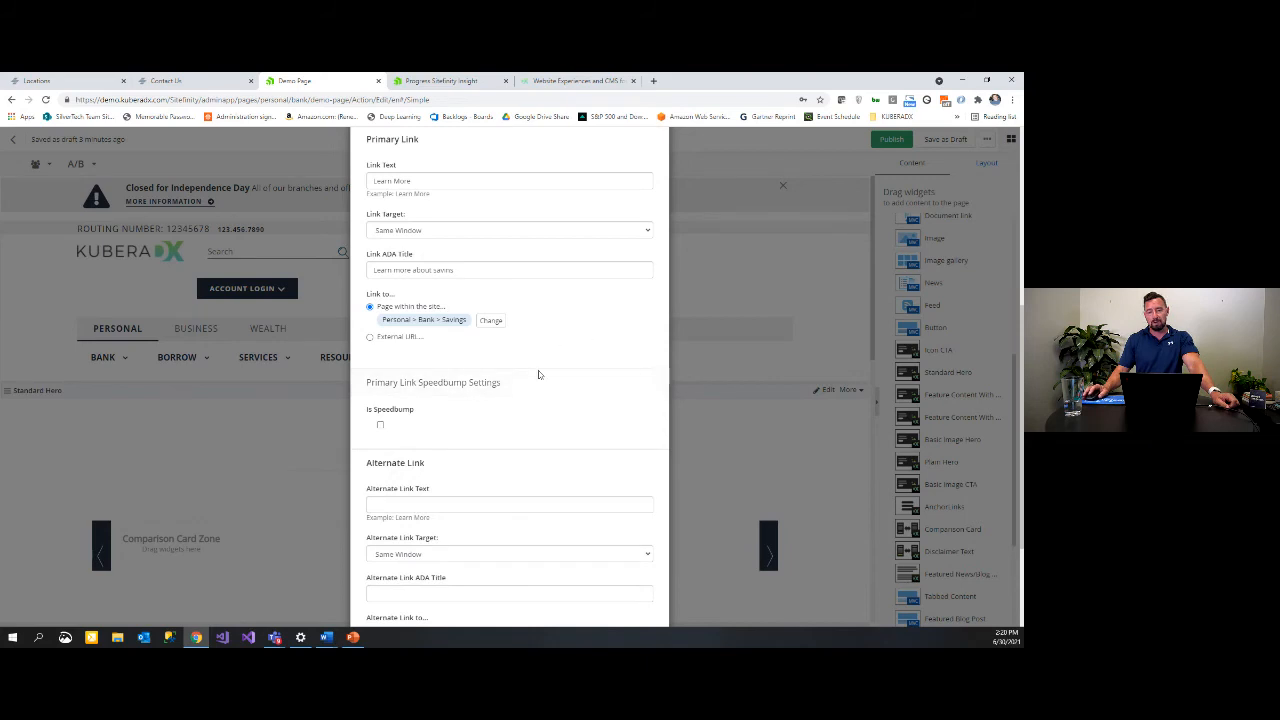
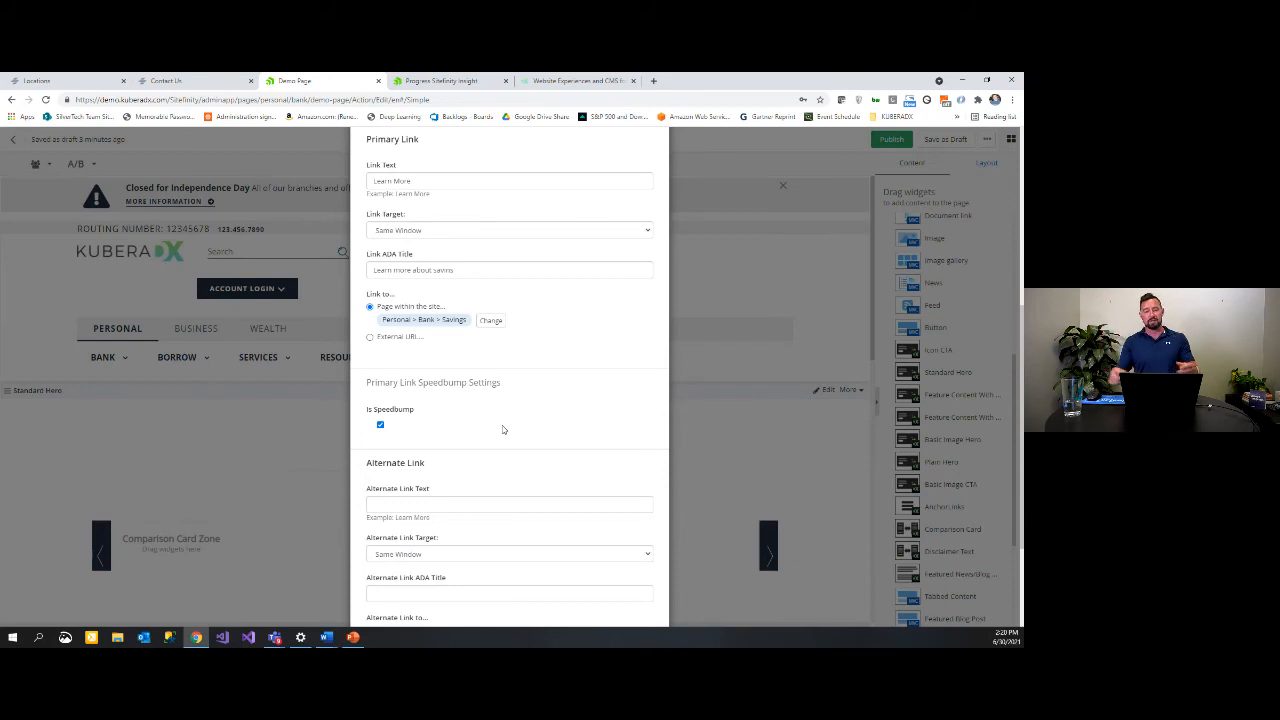
Step: Uncheck Is Speedbump on the hero's primary link and save the Standard Hero
click(381, 427)
scroll(517, 371, down, 3)
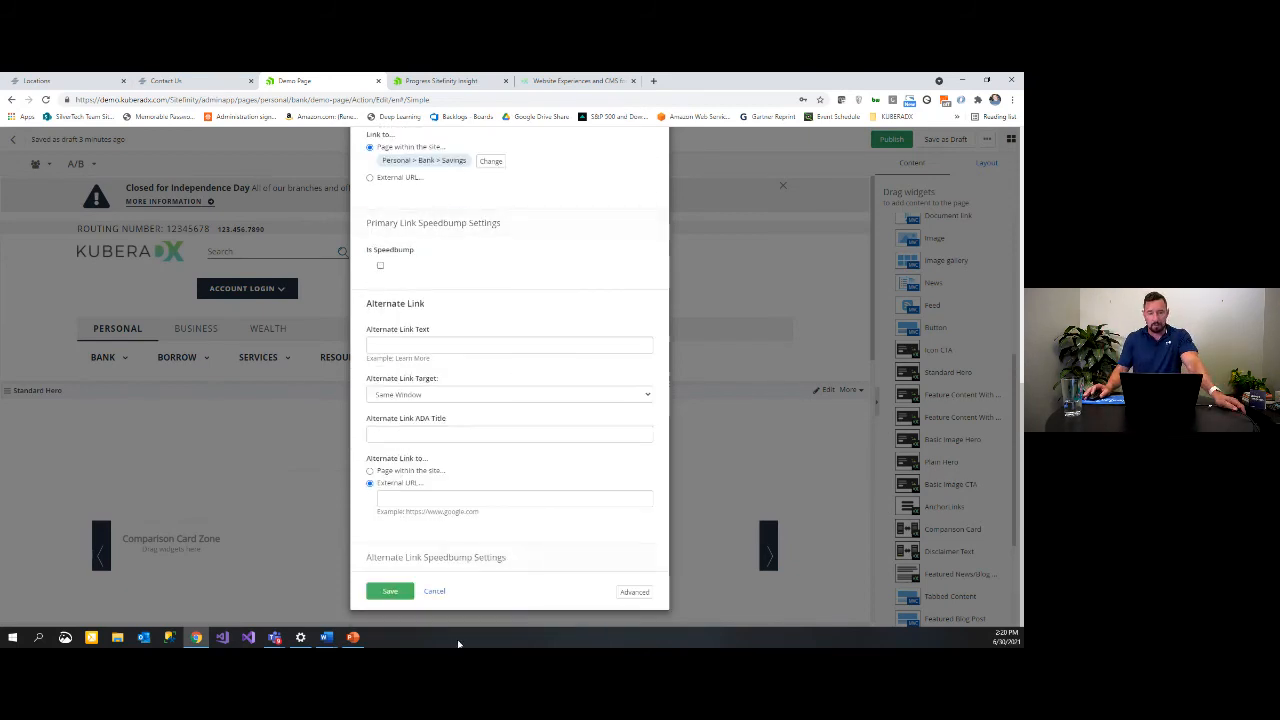
click(390, 591)
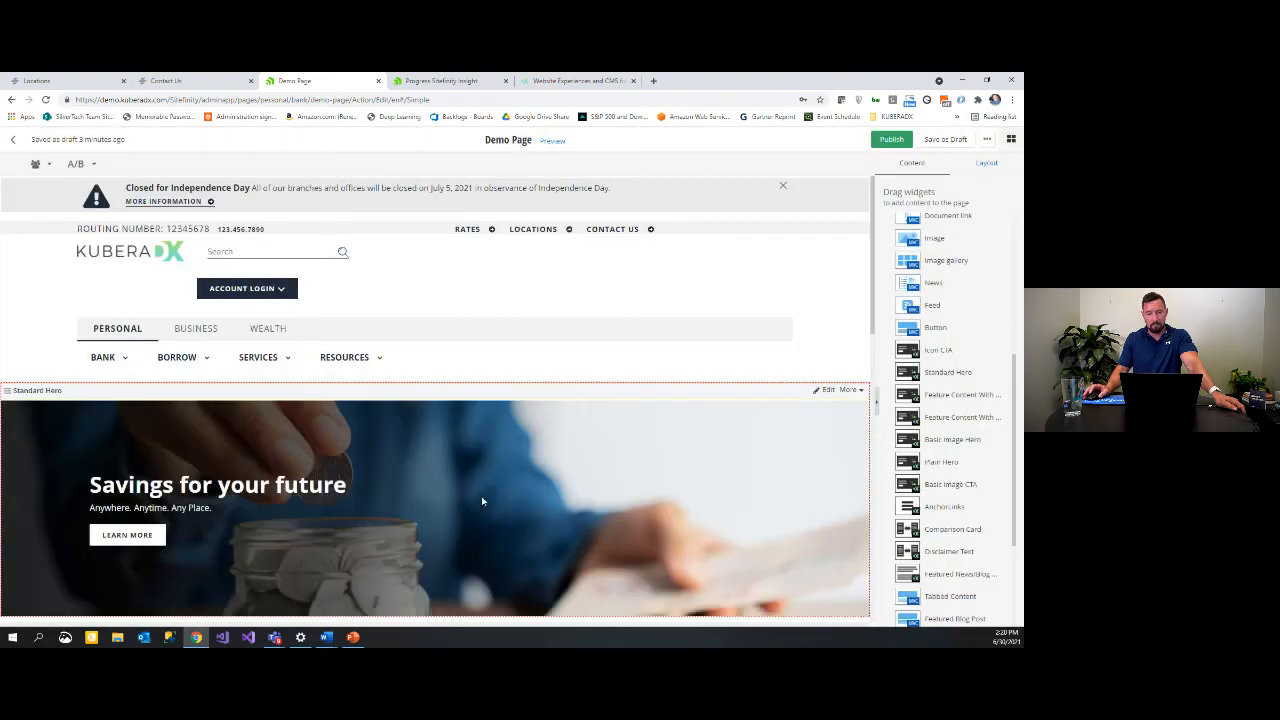
scroll(434, 470, down, 2)
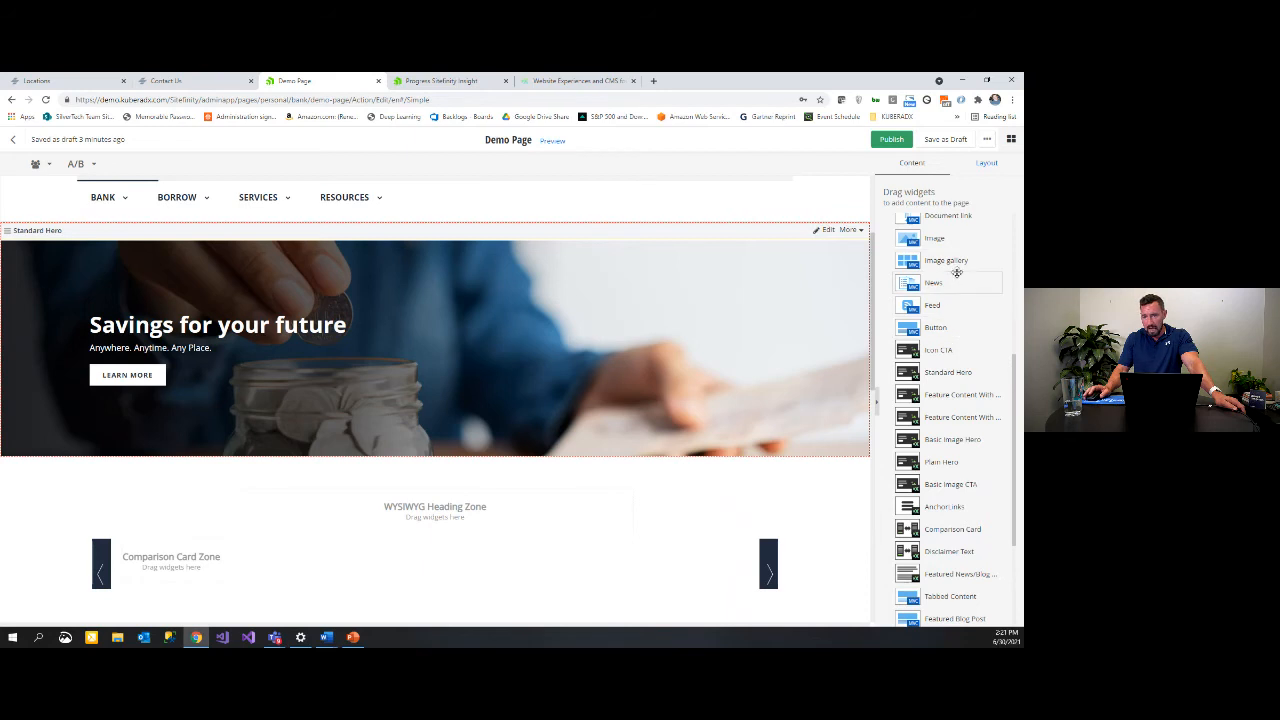
Step: Drop a Content block widget into the zone below the Standard Hero
drag(956, 272, 199, 557)
scroll(964, 323, up, 3)
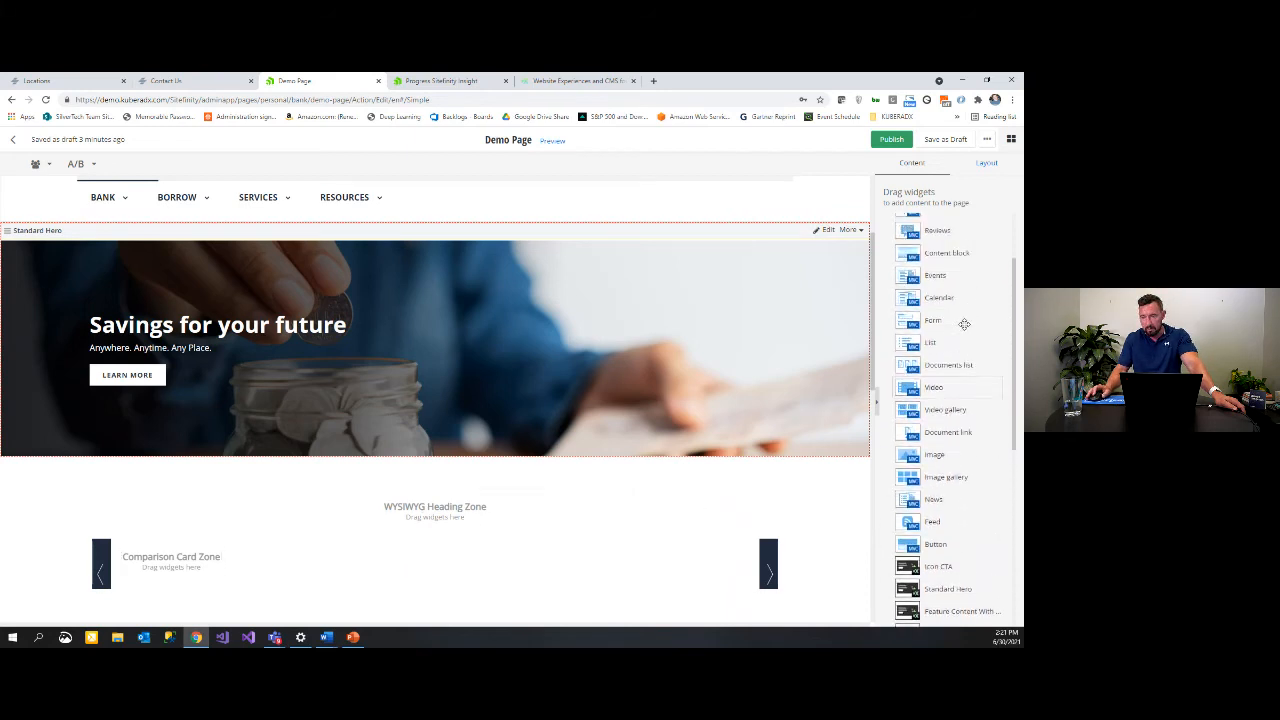
scroll(964, 323, up, 1)
drag(942, 303, 477, 558)
scroll(489, 532, down, 1)
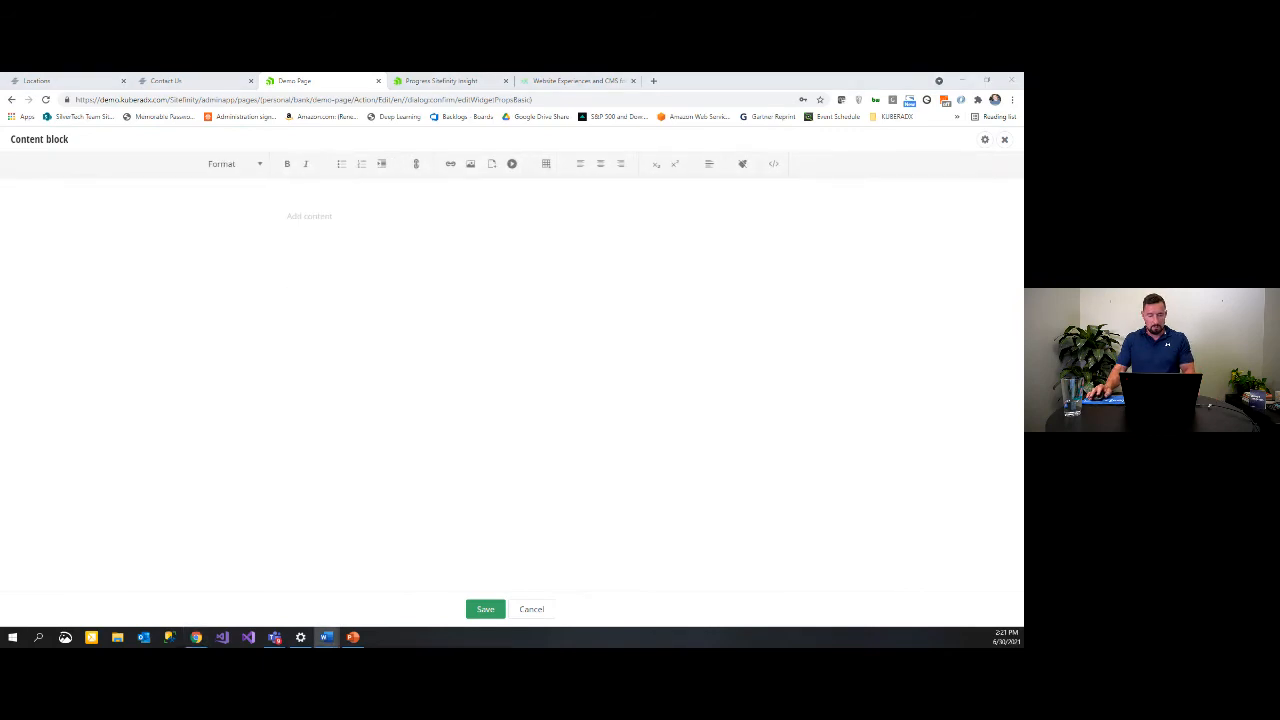
Step: Paste a Lorem ipsum paragraph into the content block and add an empty line above it
click(421, 315)
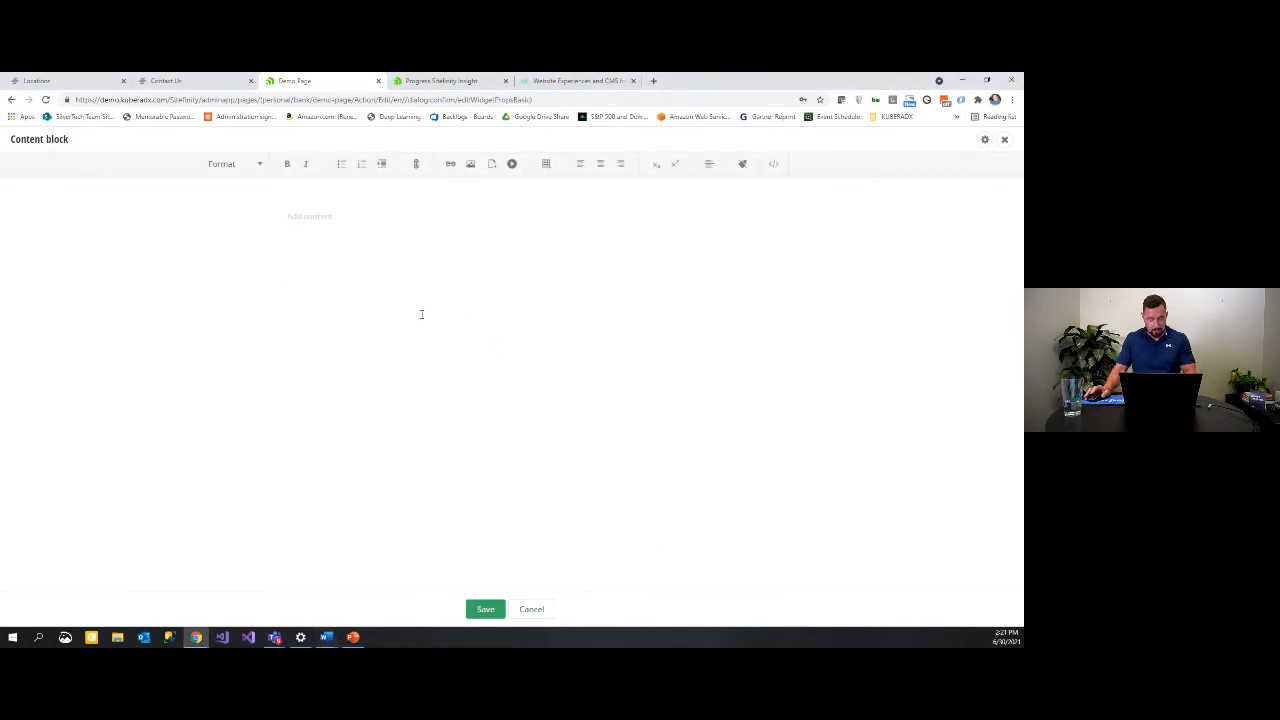
text(Lorem ipsum dolor sit amet, consectetur adipiscing elit. Etiam in nisl sed lacus cursus pulvinar. In nec eros vitae ligula pulvinar condimentum. Curabitur a sollicitudin leo. Suspendisse scelerisque, risus eget congue posuere, augue ex accumsan elit, nec laoreet urna libero eu massa. Integer bibendum, urna vitae tincidunt lobortis, nibh metus volutpat orci, in blandit ante neque in nunc. Maecenas risus est, dignissim a urna eu, rhoncus consequat nisl. Proin leo enim, euismod sed rutrum at, rhoncus eget orci. Aliquam quis imperdiet tellus, eu pulvinar ipsum. Integer finibus, magna quis feugiat aliquam, ante elit porttitor massa, a gravida purus justo vel enim. Nullam lacinia rutrum tortor, vitae mollis sem dignissim ut. Nunc aliquam elit non consectetur ultrices.)
click(287, 217)
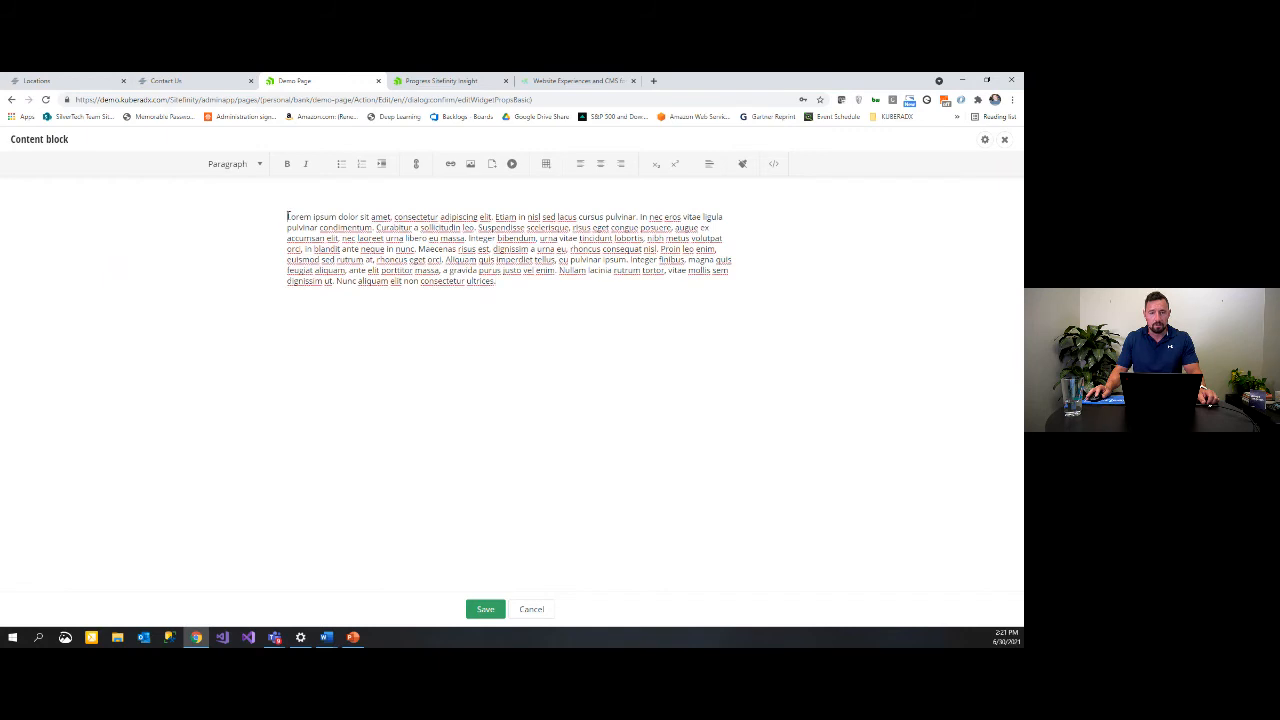
key(Return)
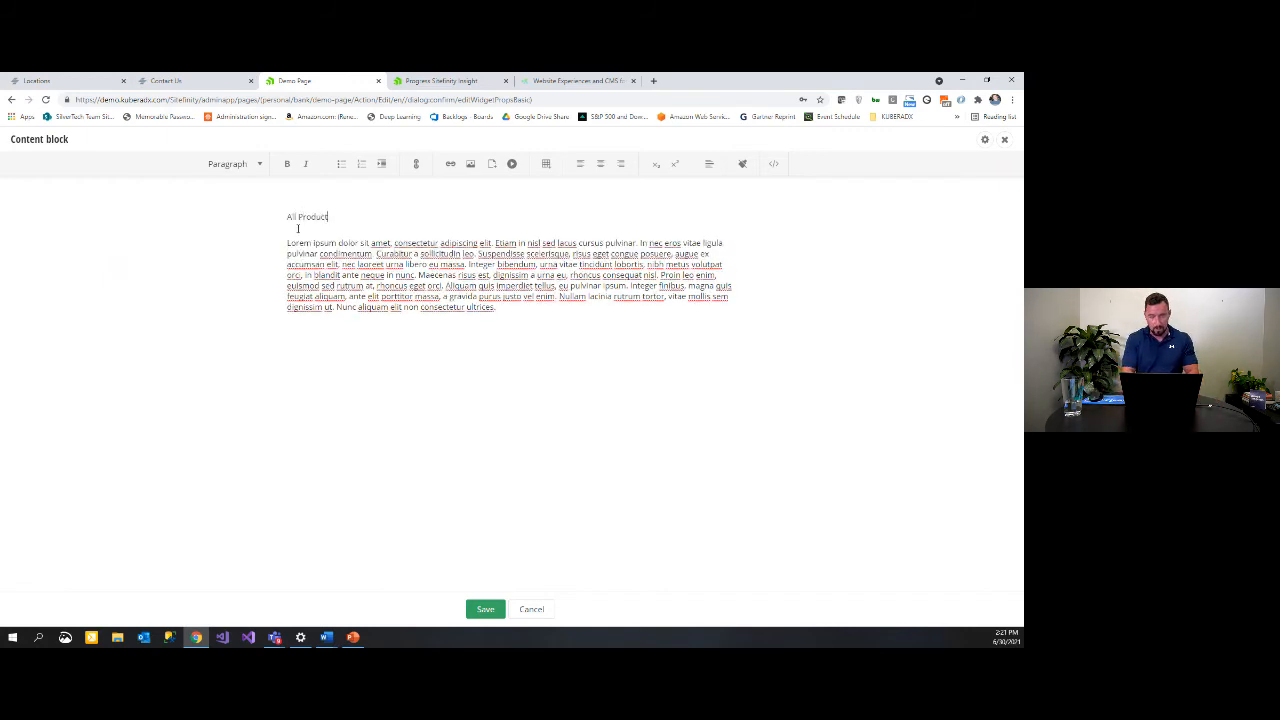
Step: Make 'All Products' a centred Heading 1 and save the content block
drag(332, 216, 300, 194)
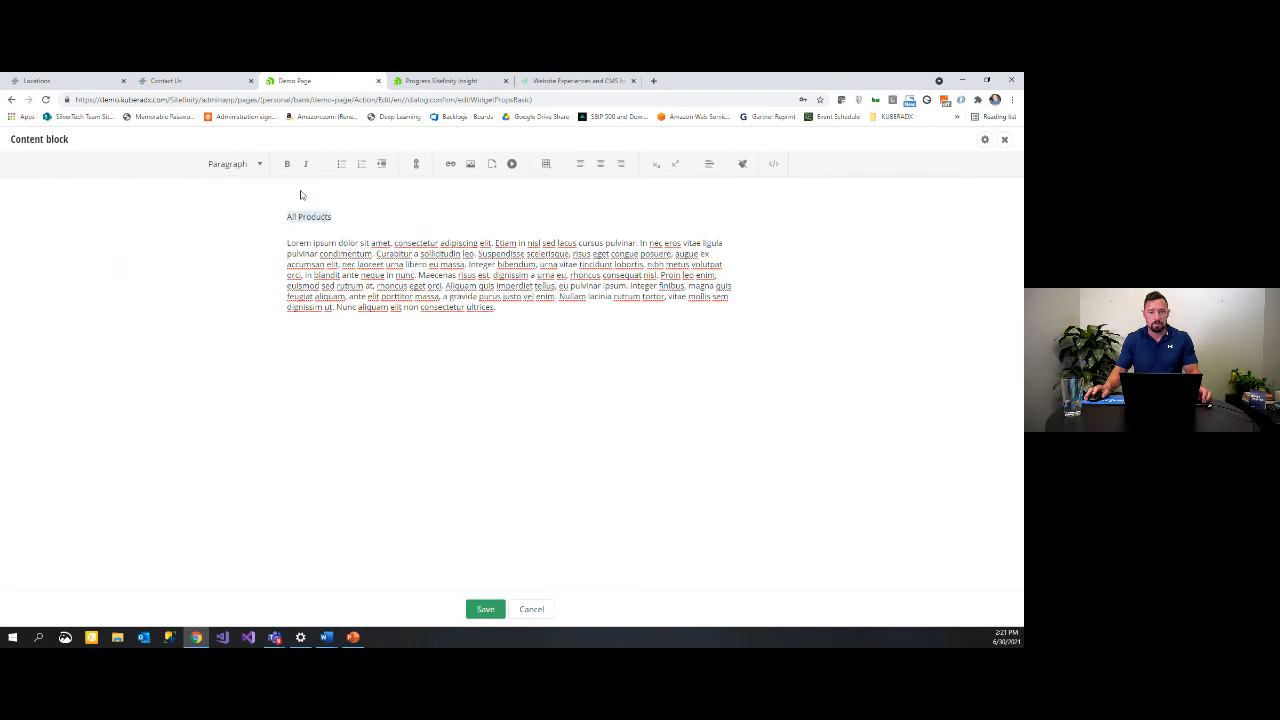
click(251, 168)
click(257, 240)
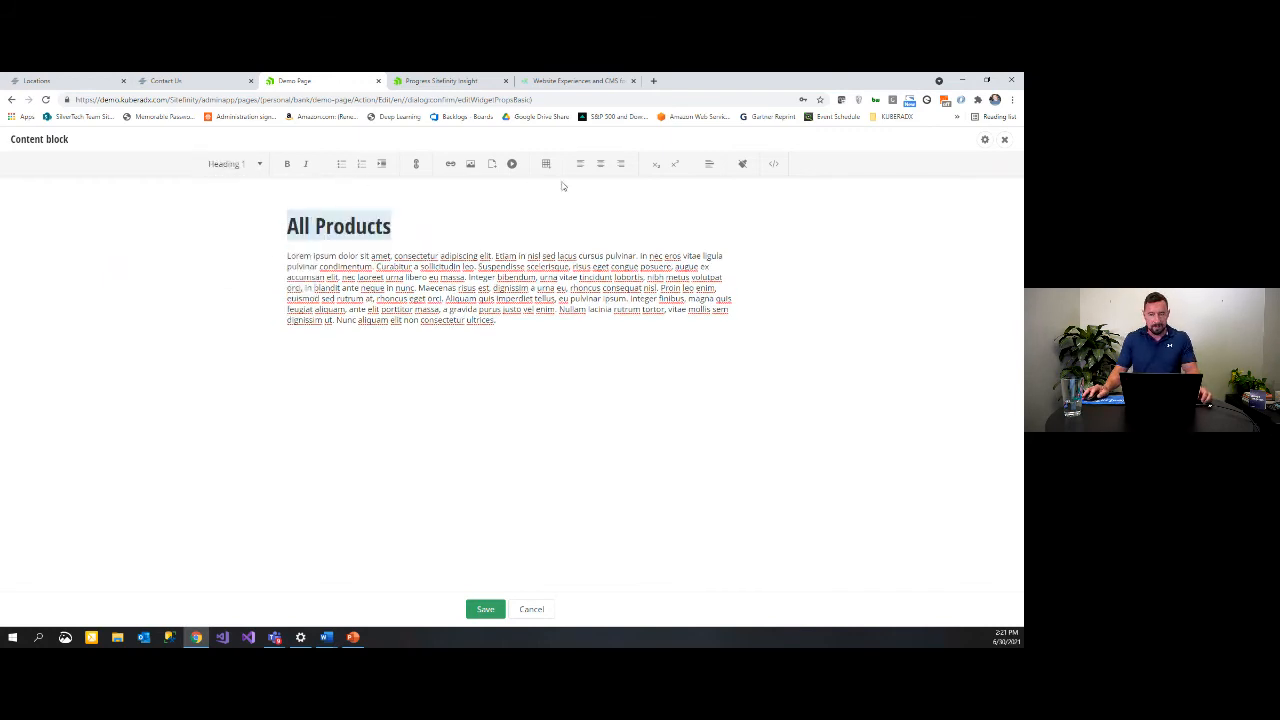
click(600, 164)
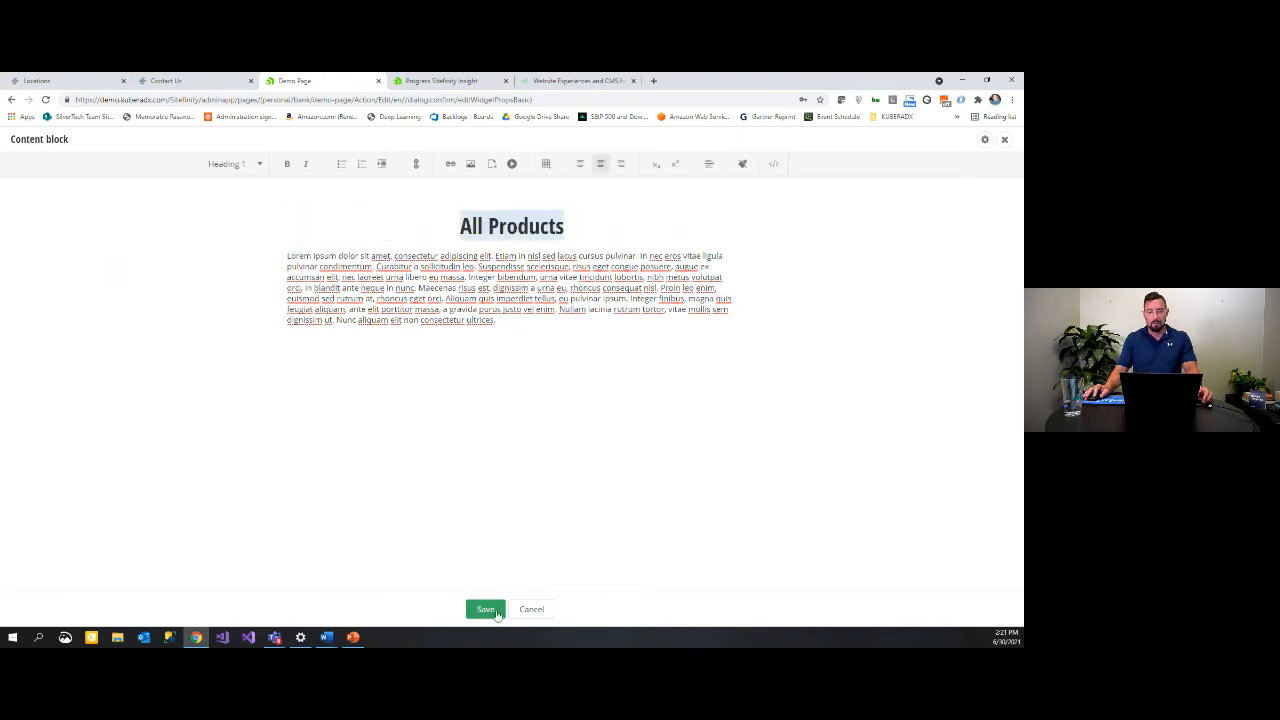
click(496, 612)
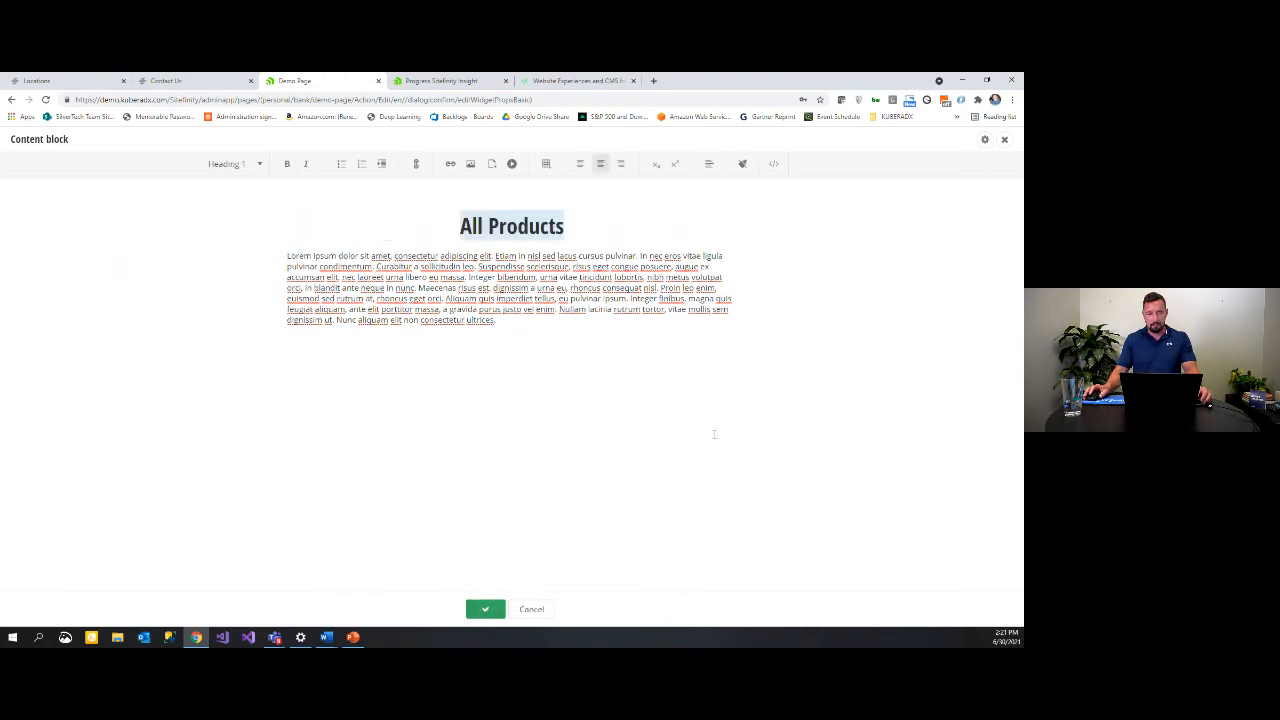
Step: Drag a Comparison Card into the Comparison Card Zone and start creating its content
scroll(586, 429, down, 2)
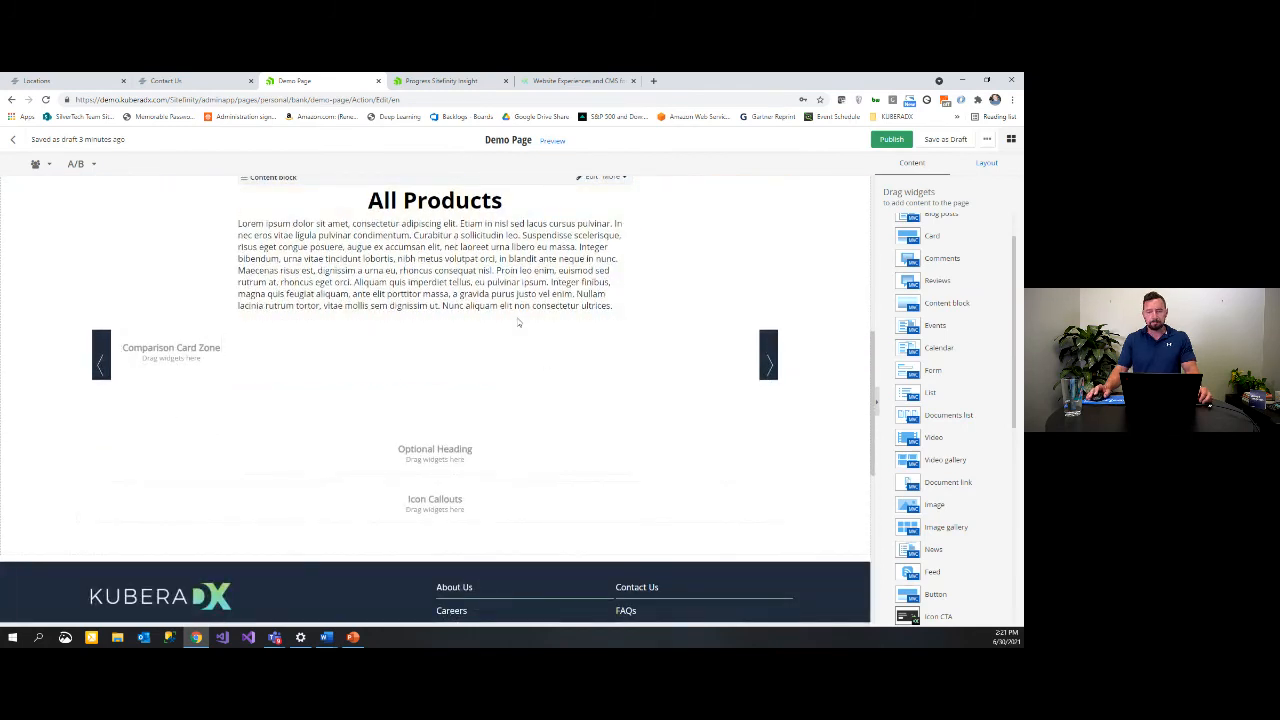
scroll(934, 318, down, 5)
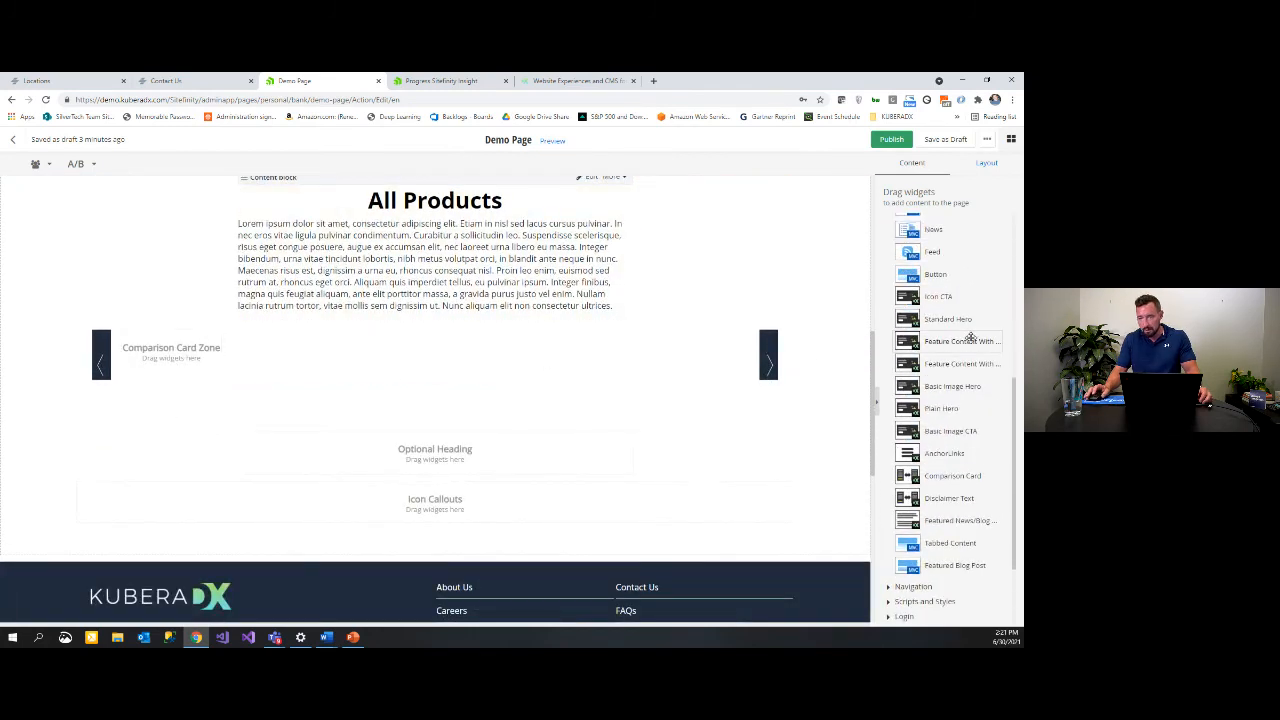
scroll(967, 484, down, 1)
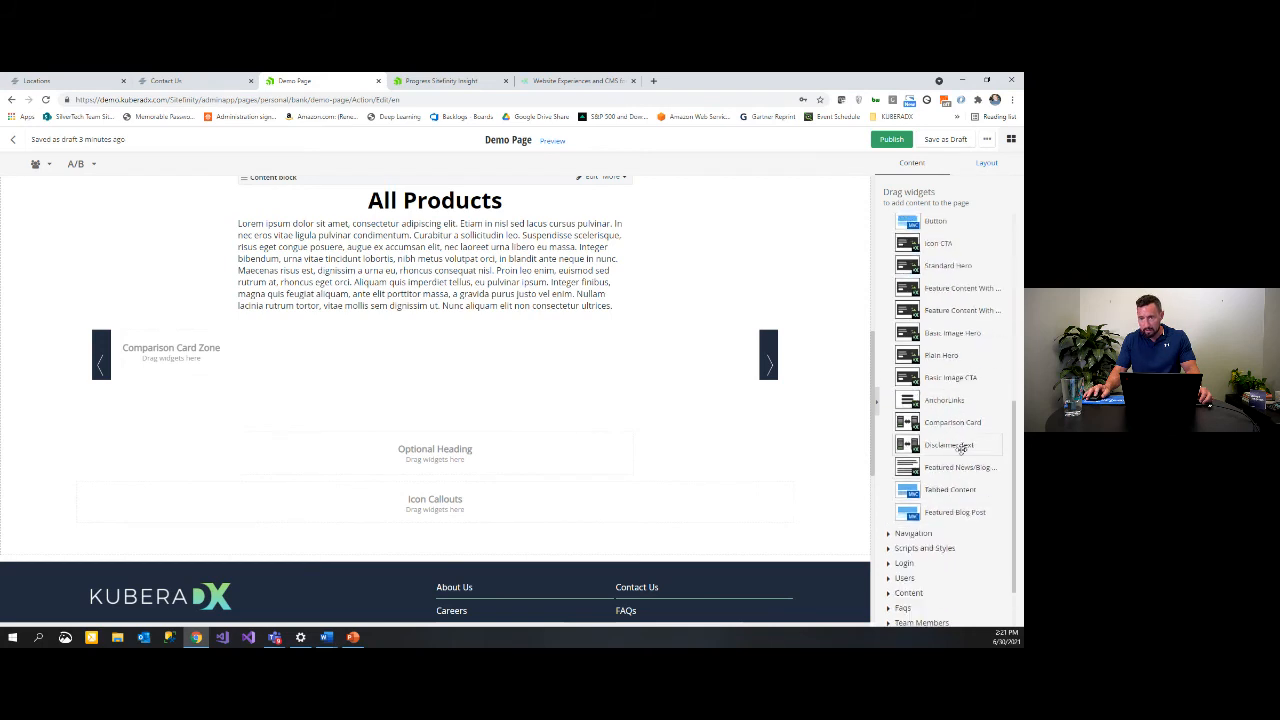
drag(965, 428, 447, 408)
drag(189, 360, 160, 352)
click(435, 368)
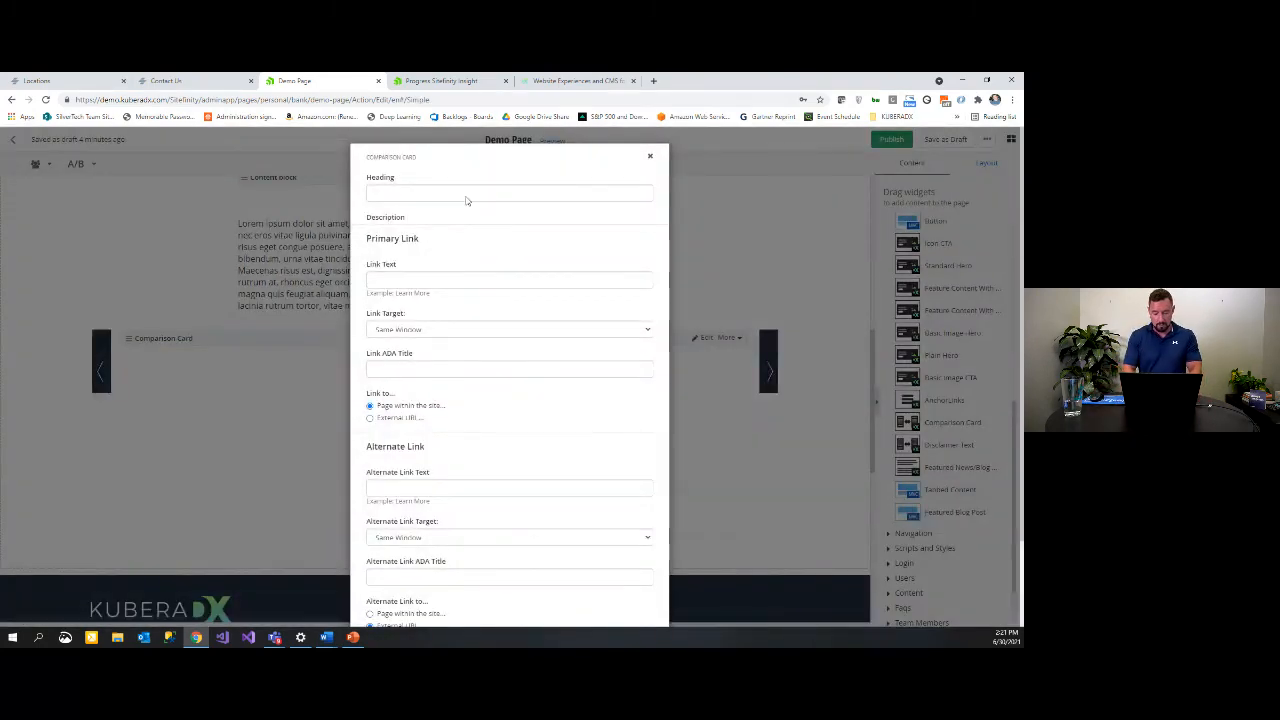
Step: Title the card 'Product 1' and paste the sample description, removing its Student Checking line
click(465, 195)
text(Product 1)
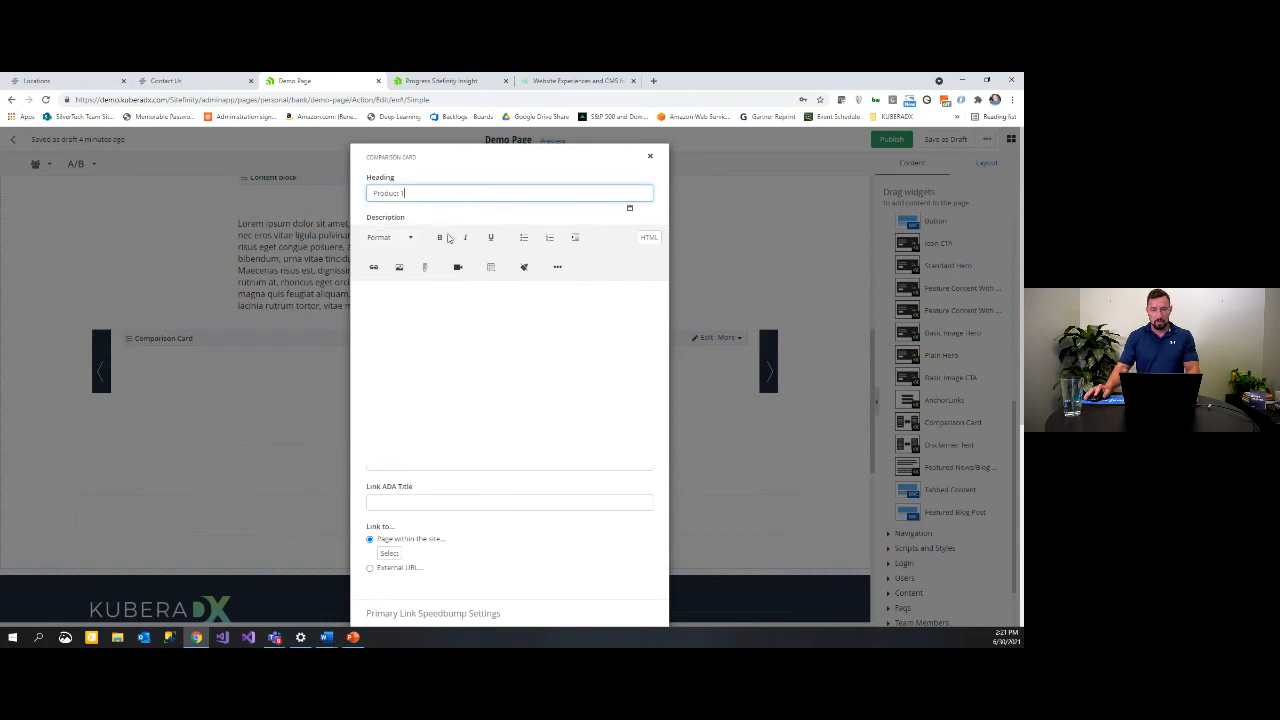
key(alt+Tab)
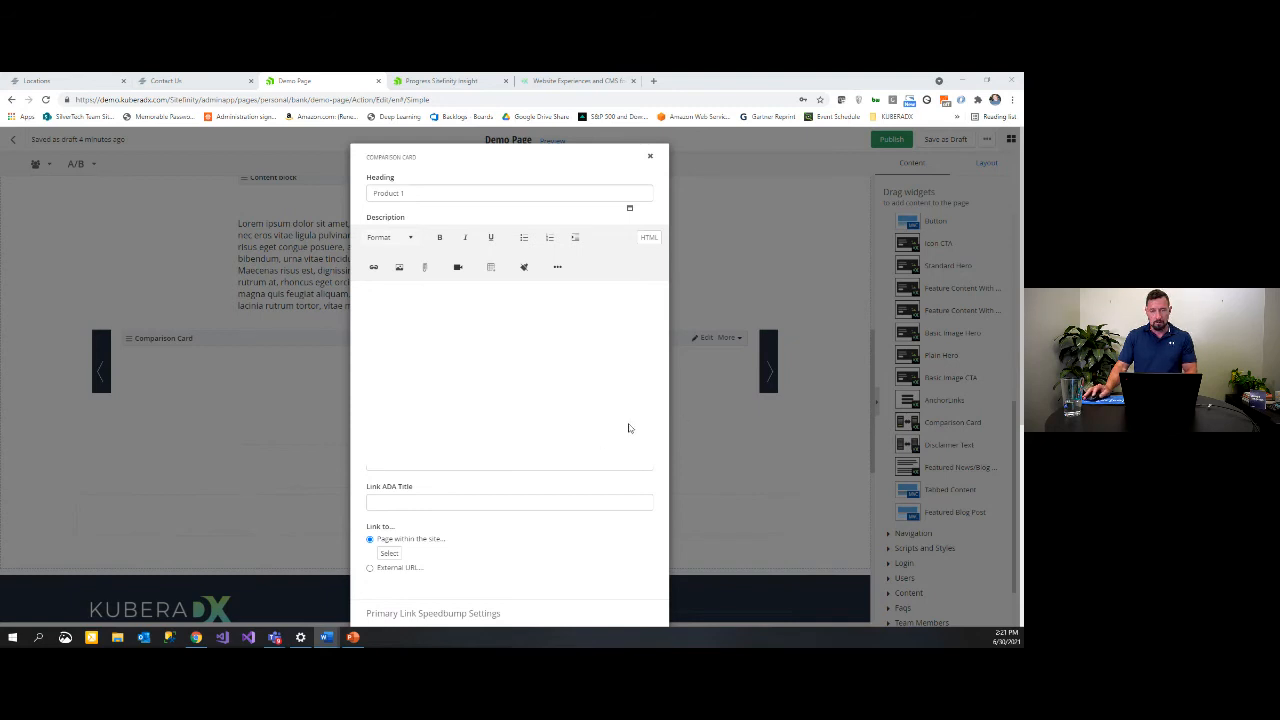
click(521, 364)
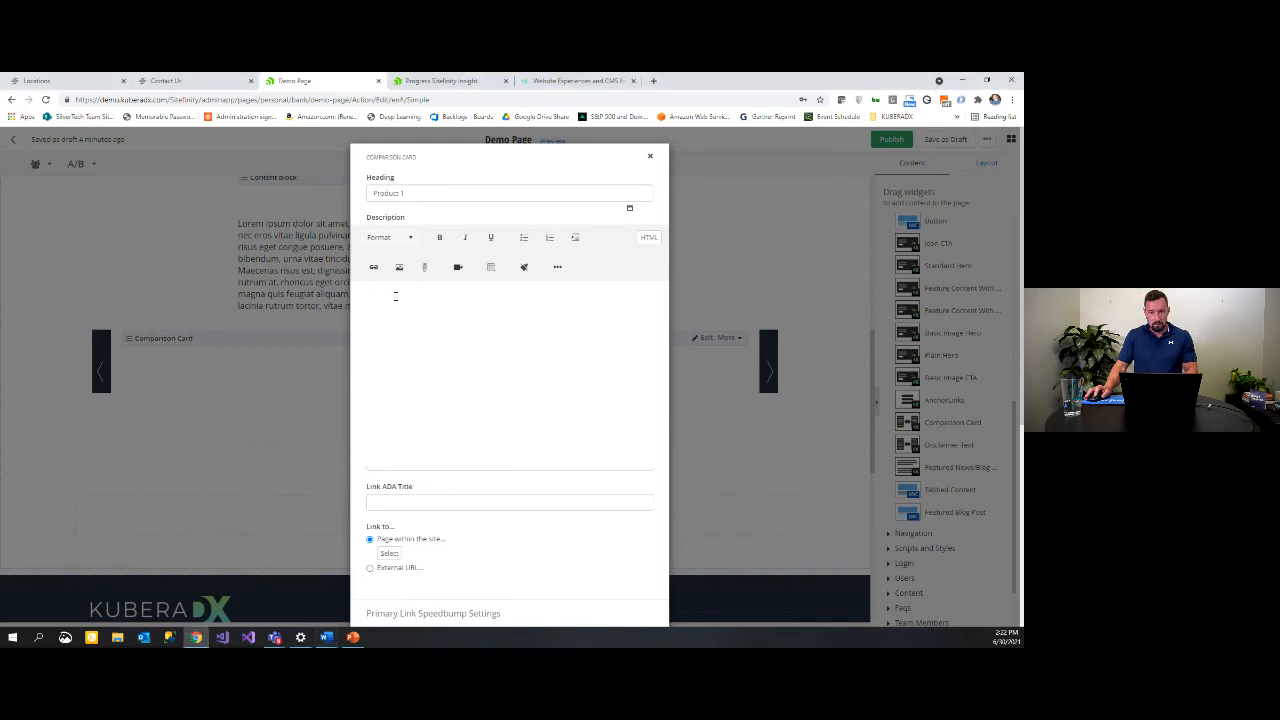
text(Student Checking Lorem ipsum dolor sit amet, consectetur adipiscing elit, sed do eiusmod tempor incididunt ut labore et dolore magna aliqua. Ut enim ad minim veniam, quis nostrud exercitation ullamco Lorem ipsum dolor sit amet, consectetUt enim ad minim veniam, quis nostrud exercitation ullamco laboris nisi ut aliquip ex ea commodo consequatur adipiscing elit, sed do eiusmod tempor incididunt ut labore et dolore magna aliqua.)
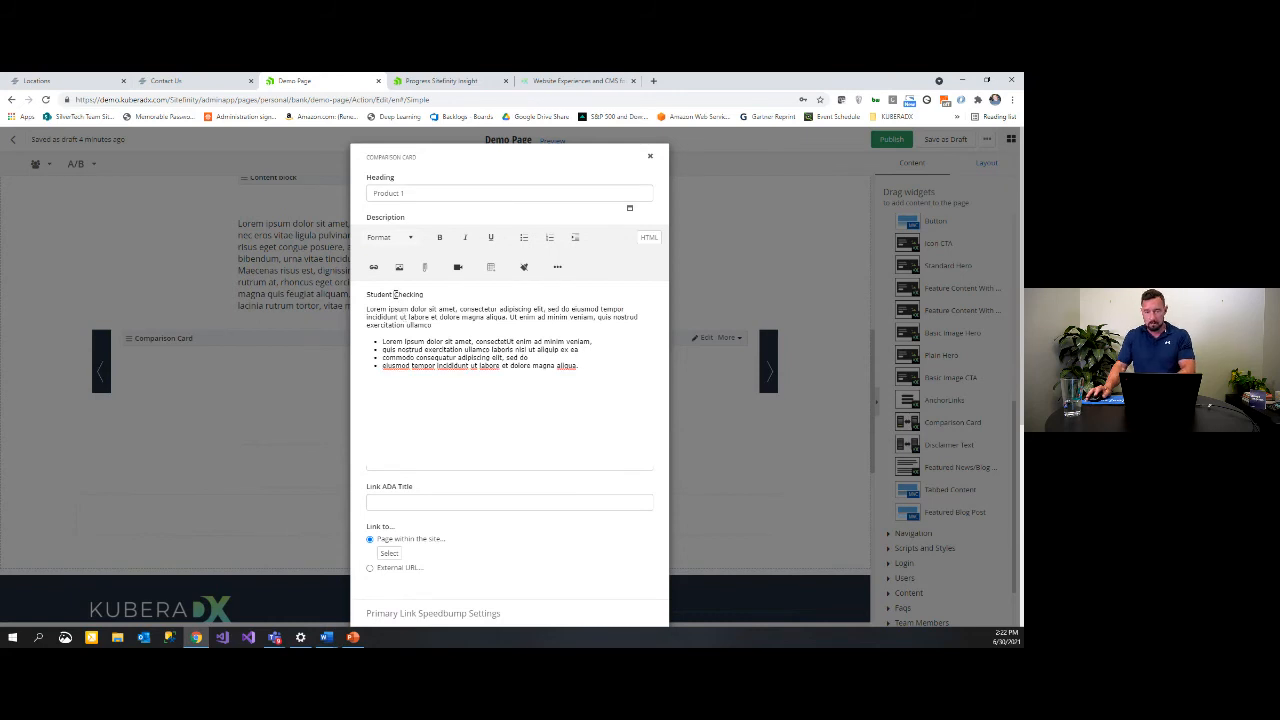
triple_click(395, 294)
key(Delete)
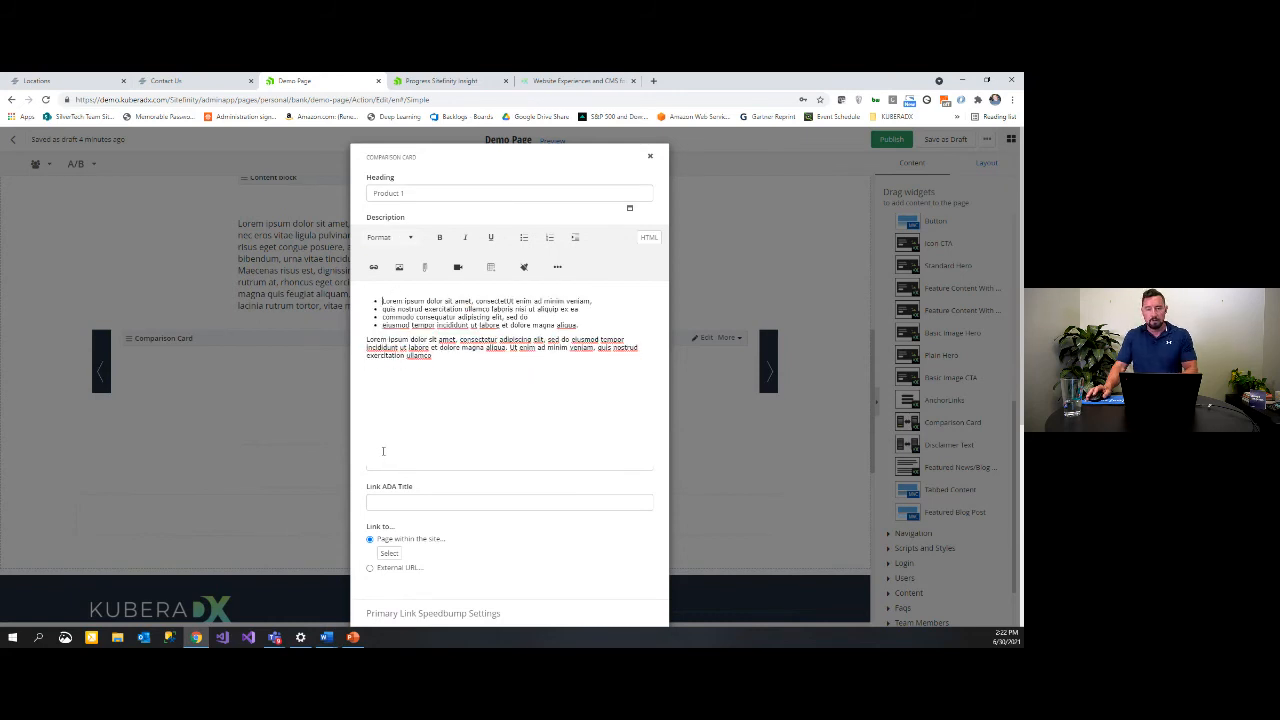
Step: Keep the link target as Same Window and set the link ADA title to 'Learn More'
scroll(408, 521, down, 3)
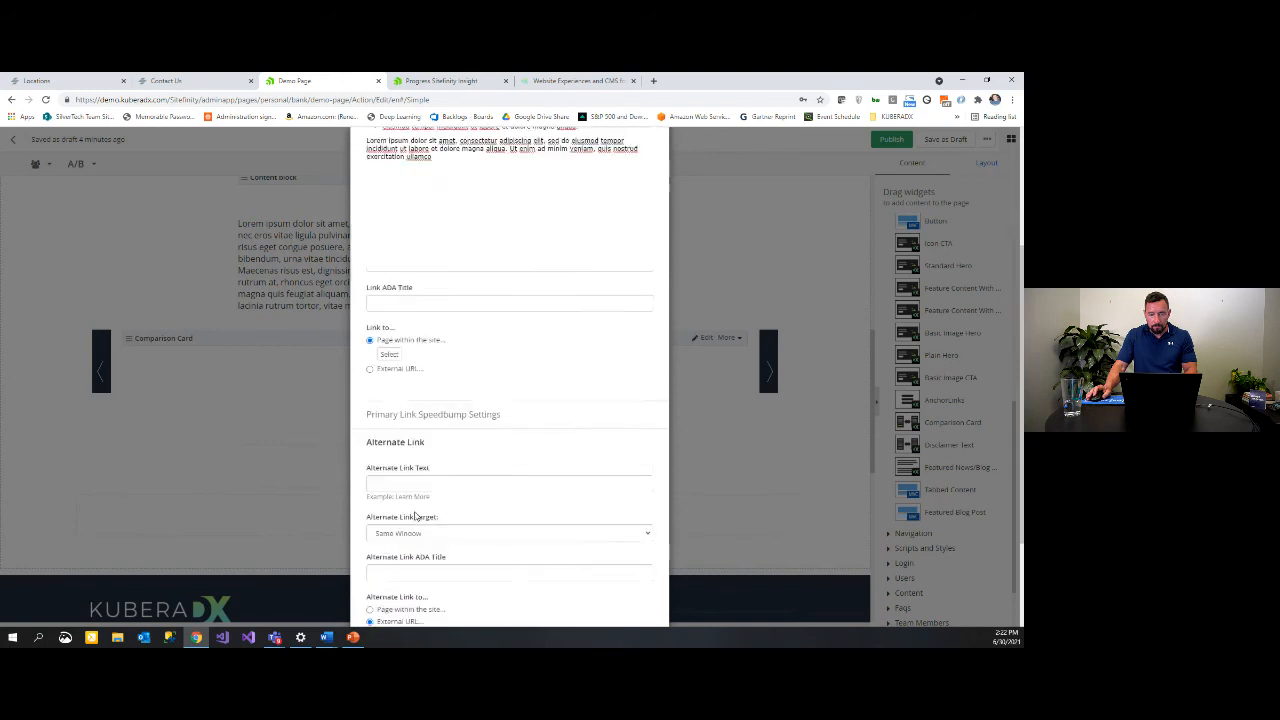
scroll(397, 410, up, 1)
click(391, 362)
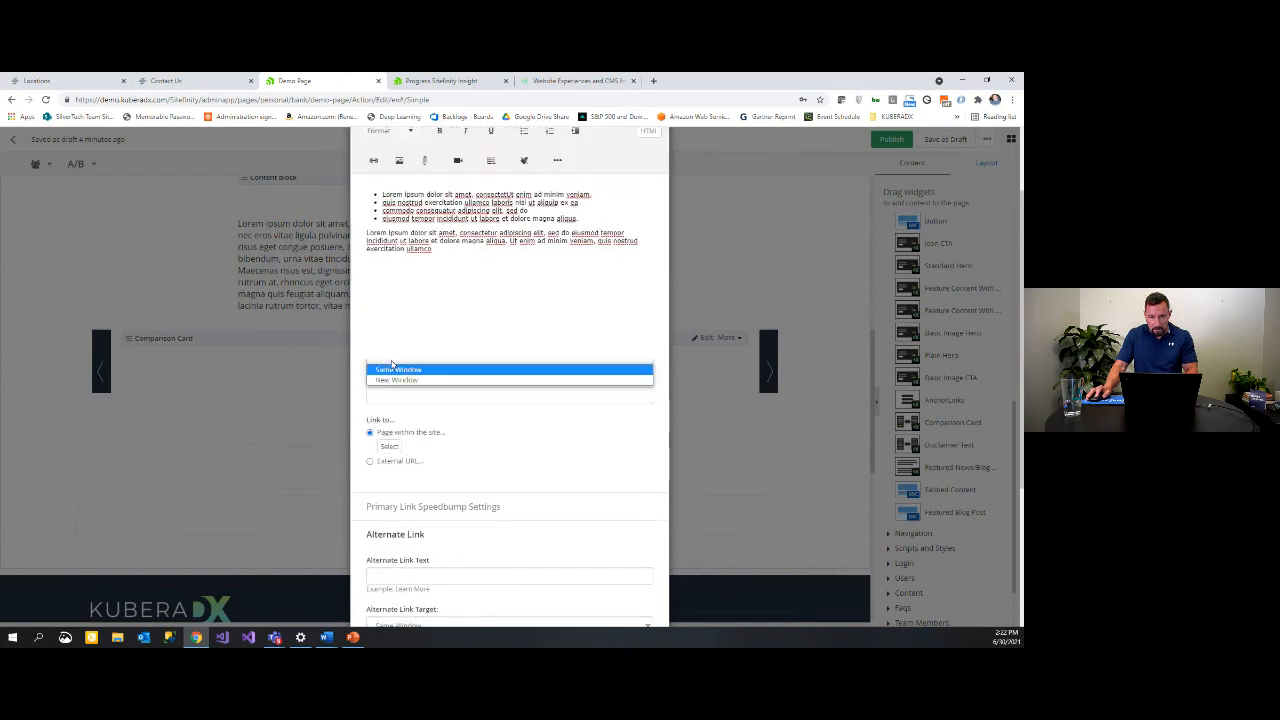
click(415, 371)
click(425, 395)
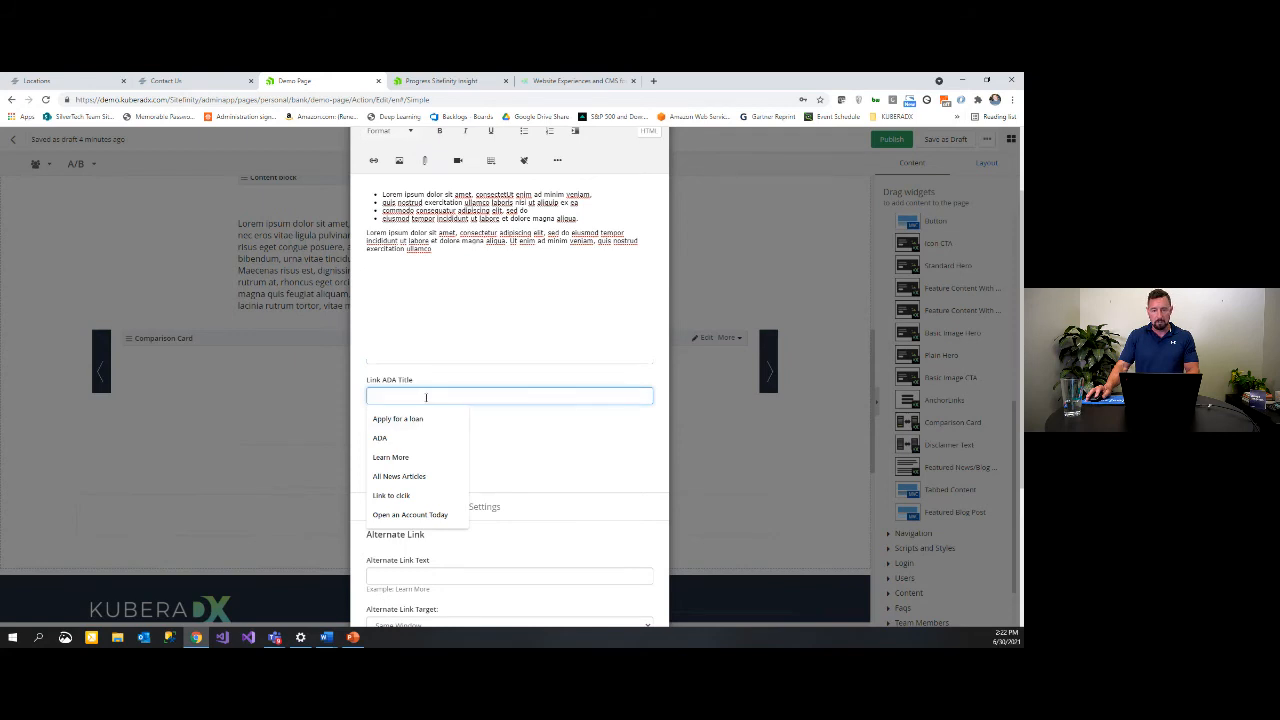
text(Lw)
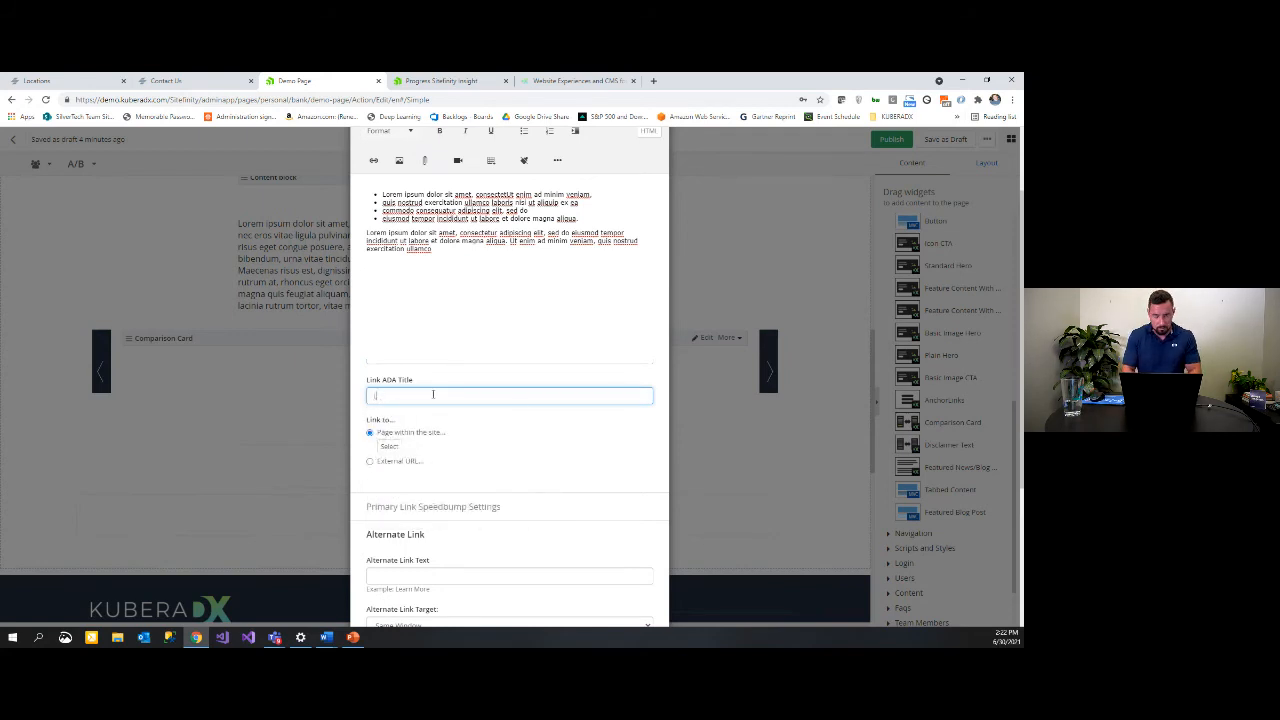
text(earn More about checking)
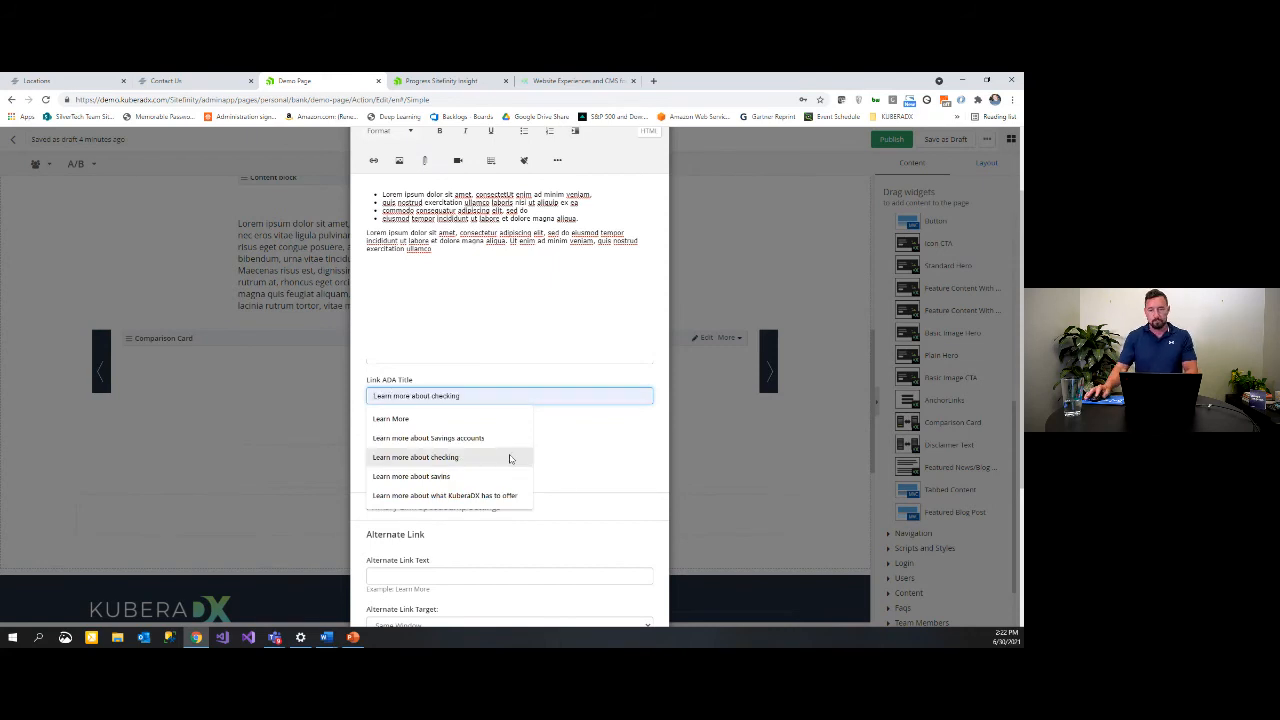
click(615, 478)
scroll(615, 478, down, 2)
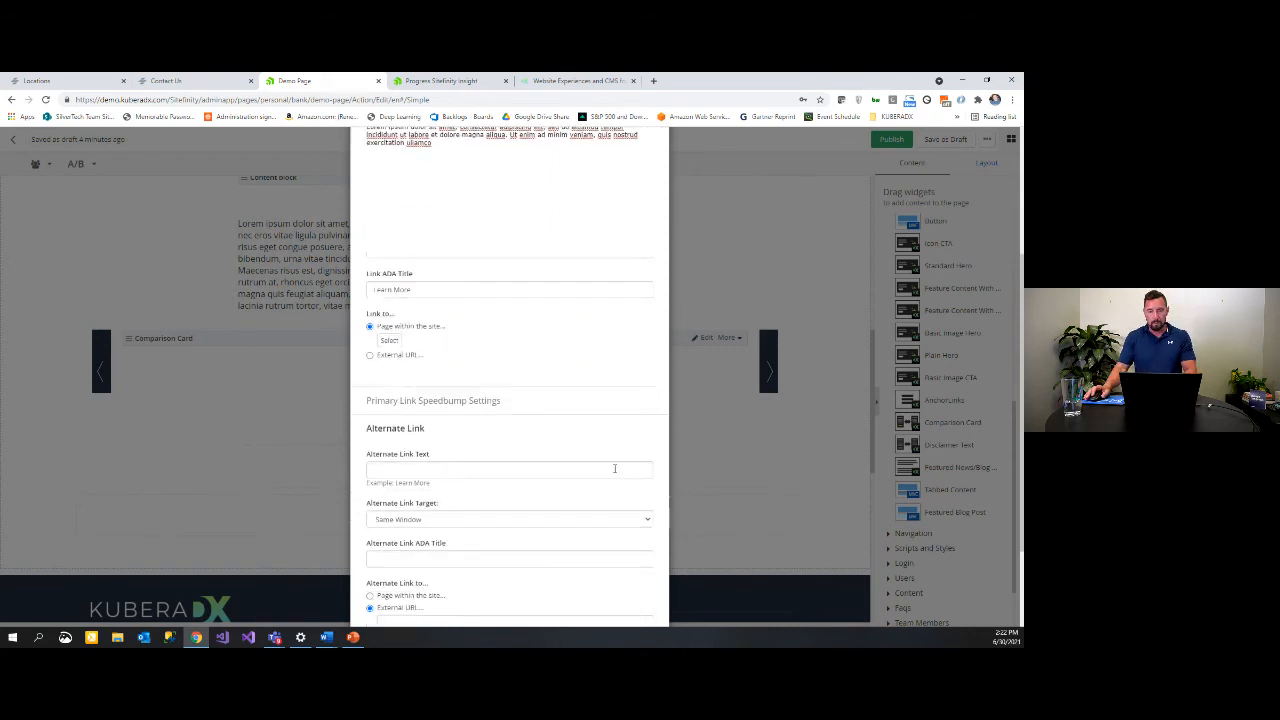
Step: Link the card to the Personal page and set alternate link text 'Apply Now'
click(388, 340)
click(420, 208)
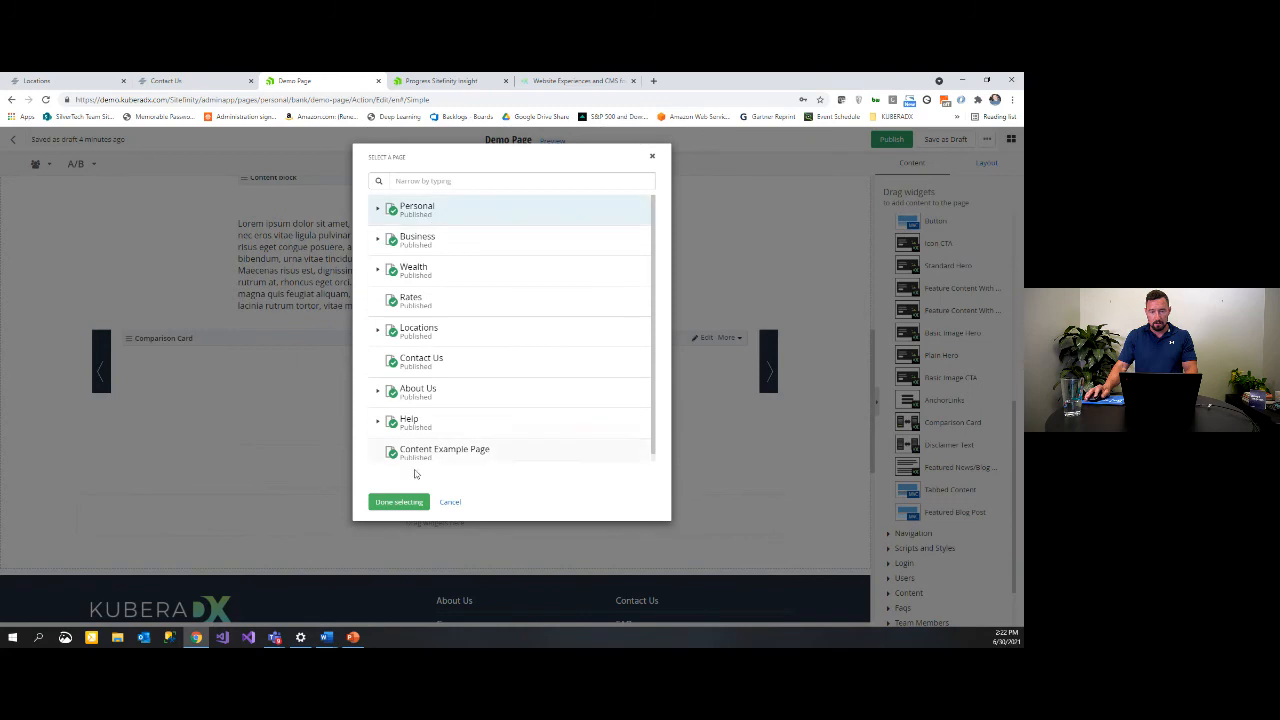
click(399, 502)
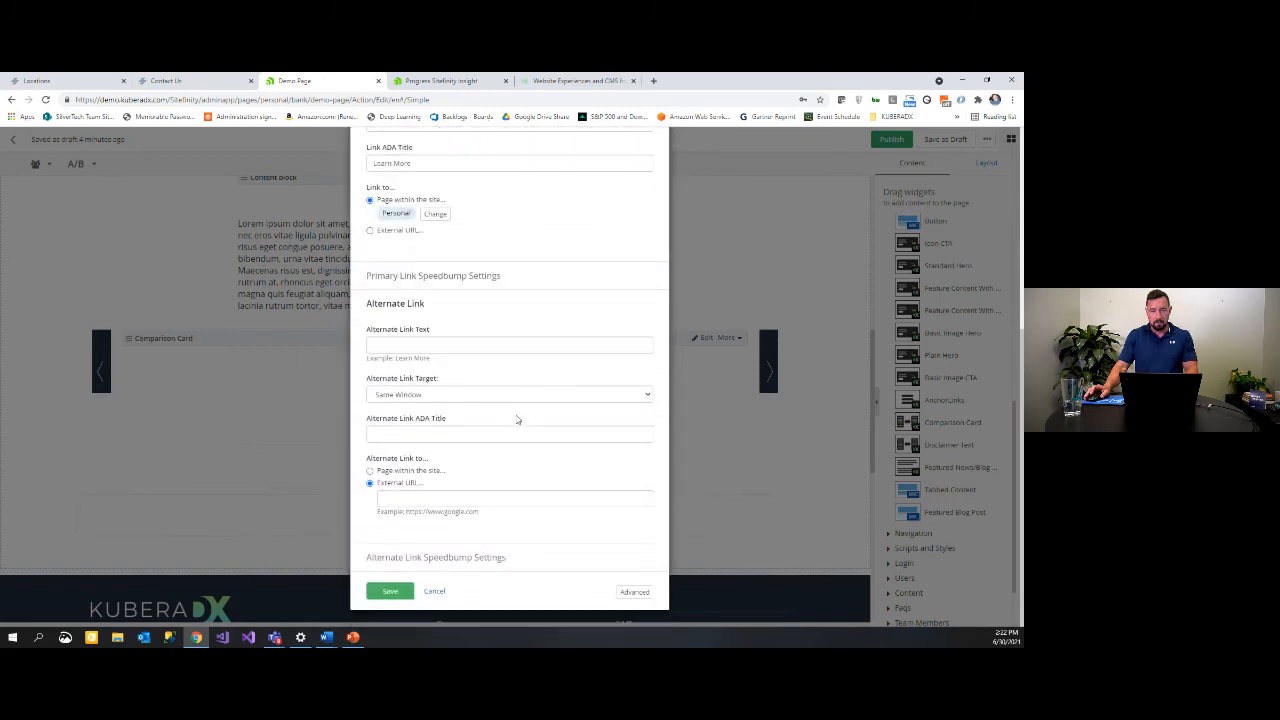
click(429, 345)
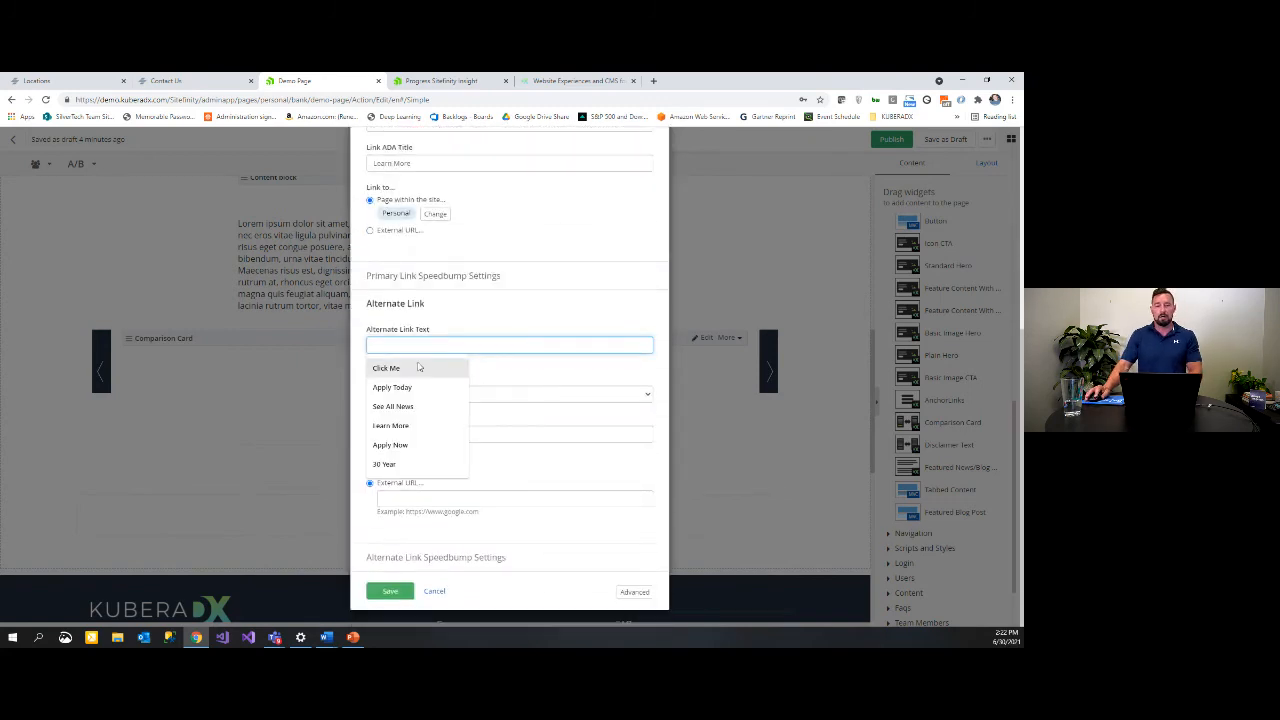
text(App)
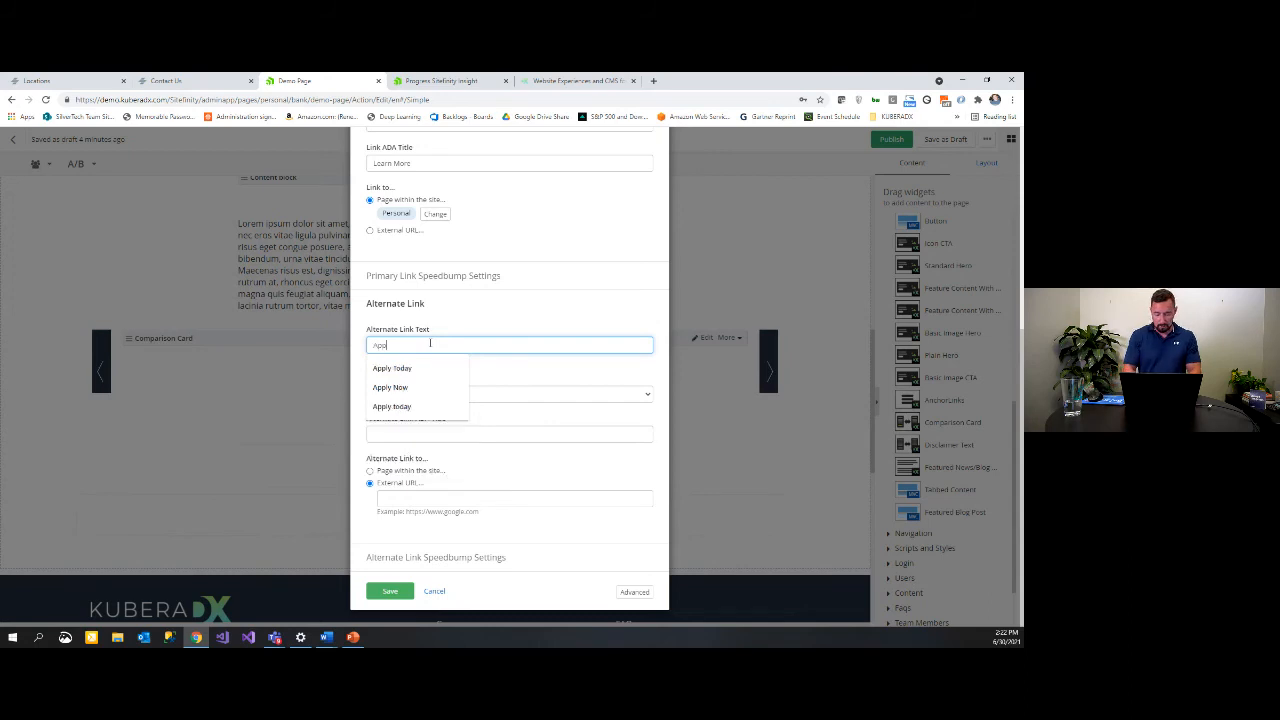
text(ly)
click(440, 386)
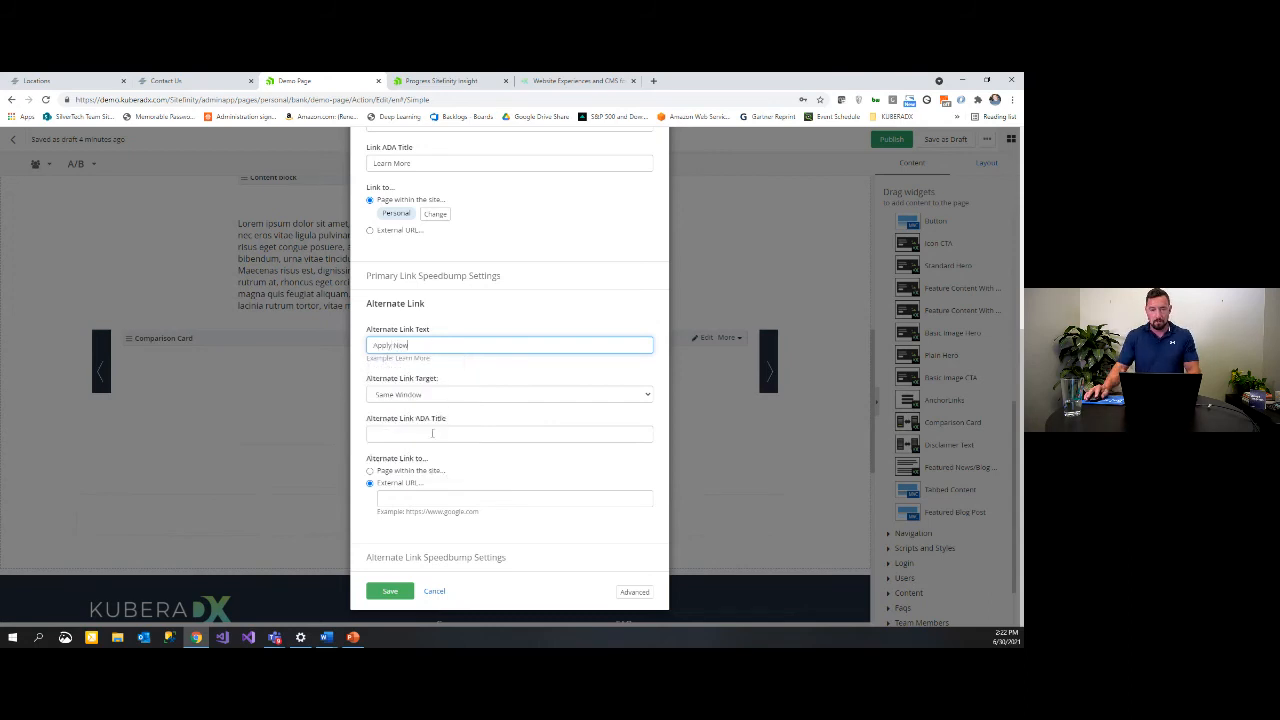
Step: Give the alternate link ADA title 'Apply', point it to Personal, and save the card
click(432, 433)
text(Apply)
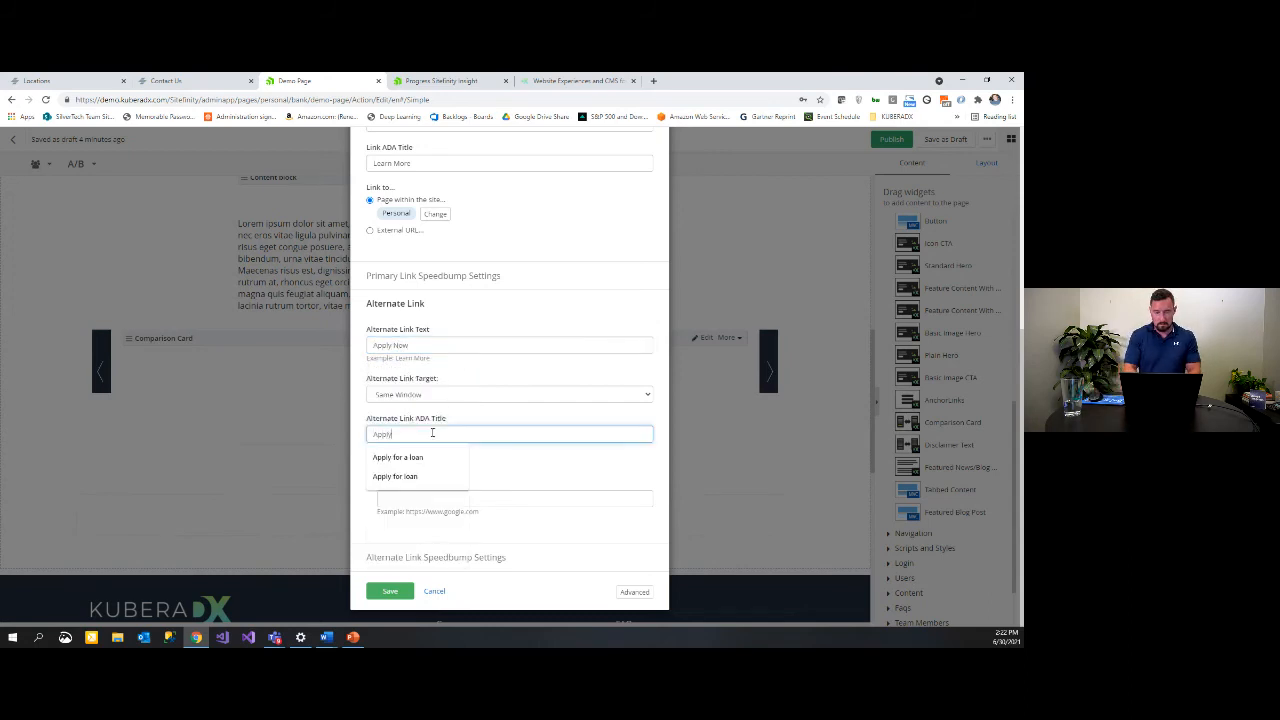
click(579, 486)
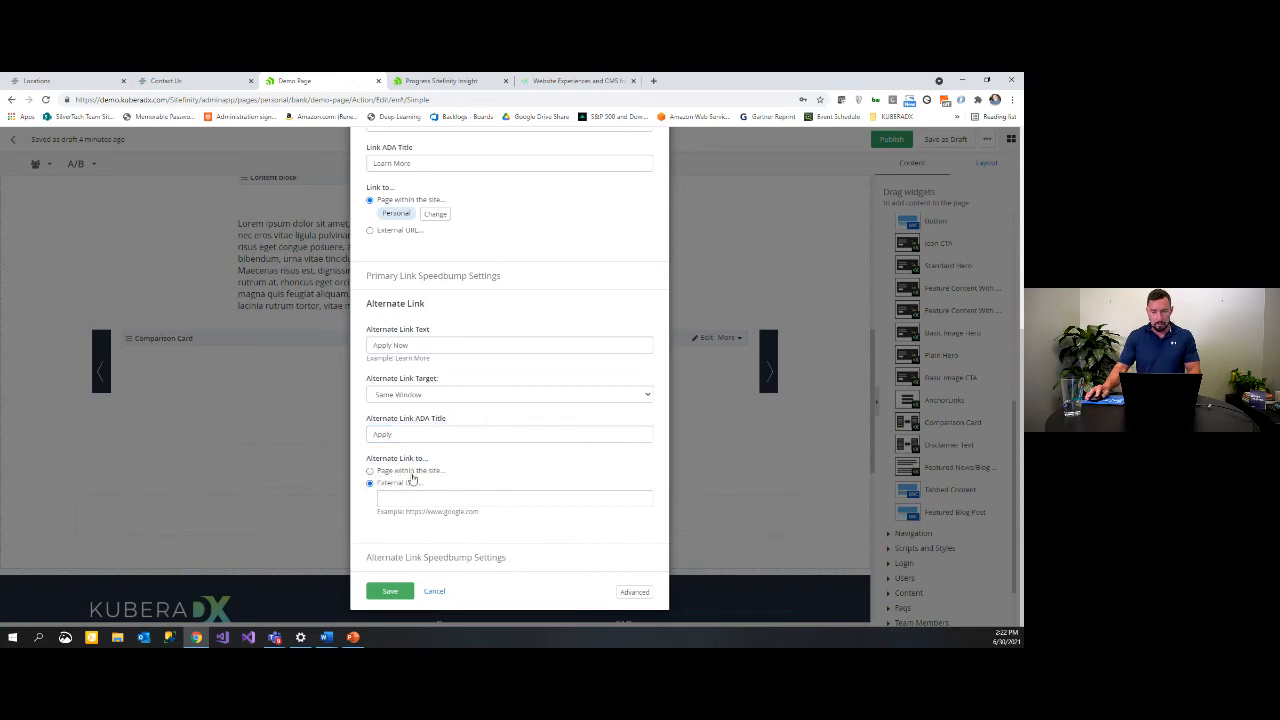
click(413, 474)
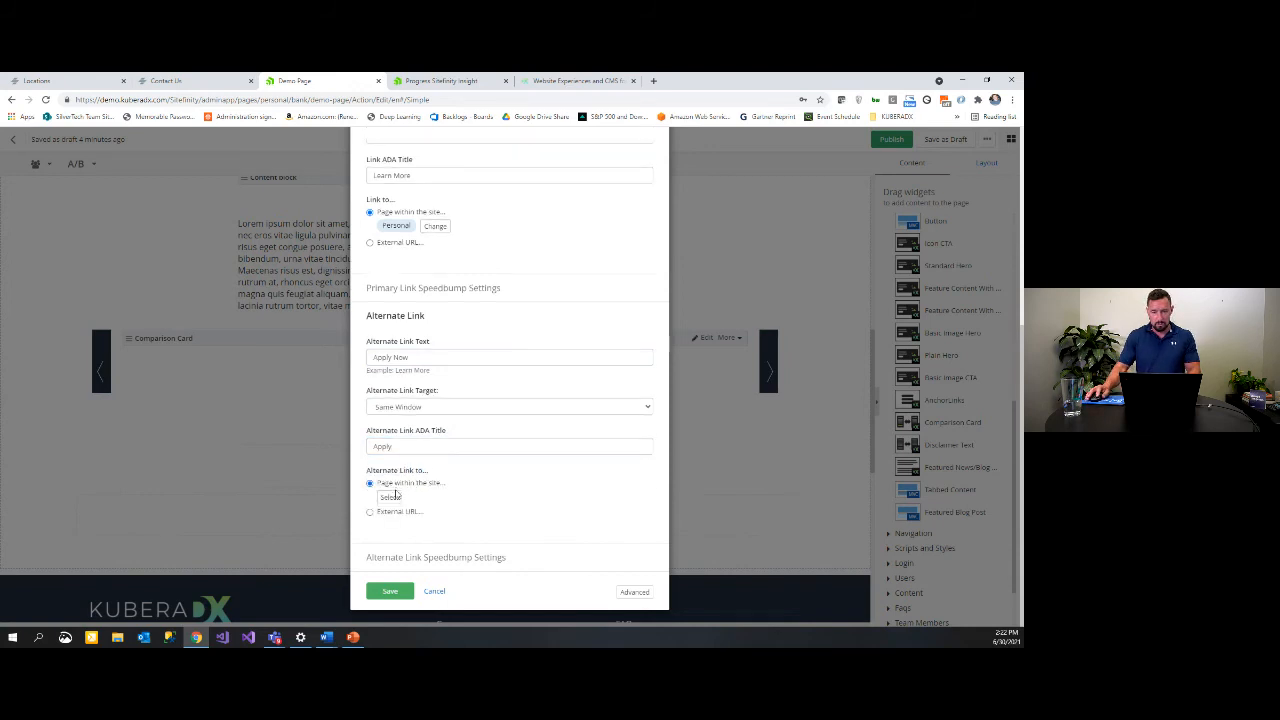
click(391, 496)
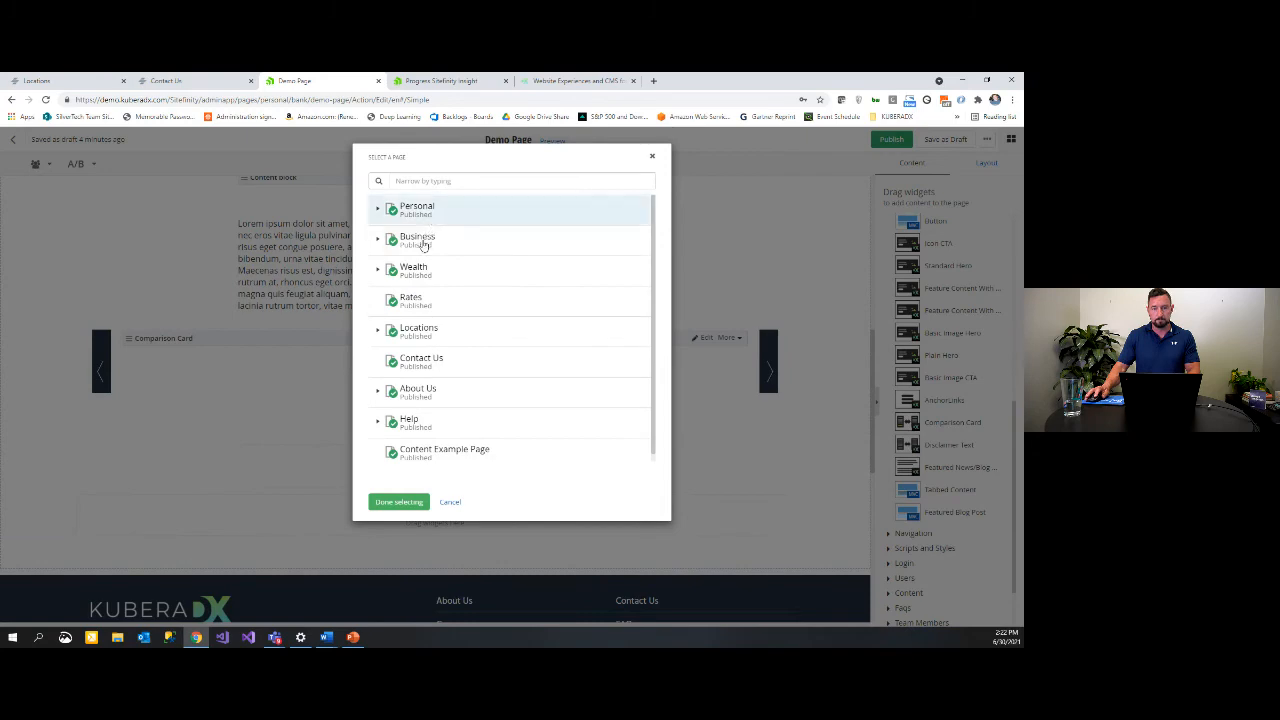
click(415, 502)
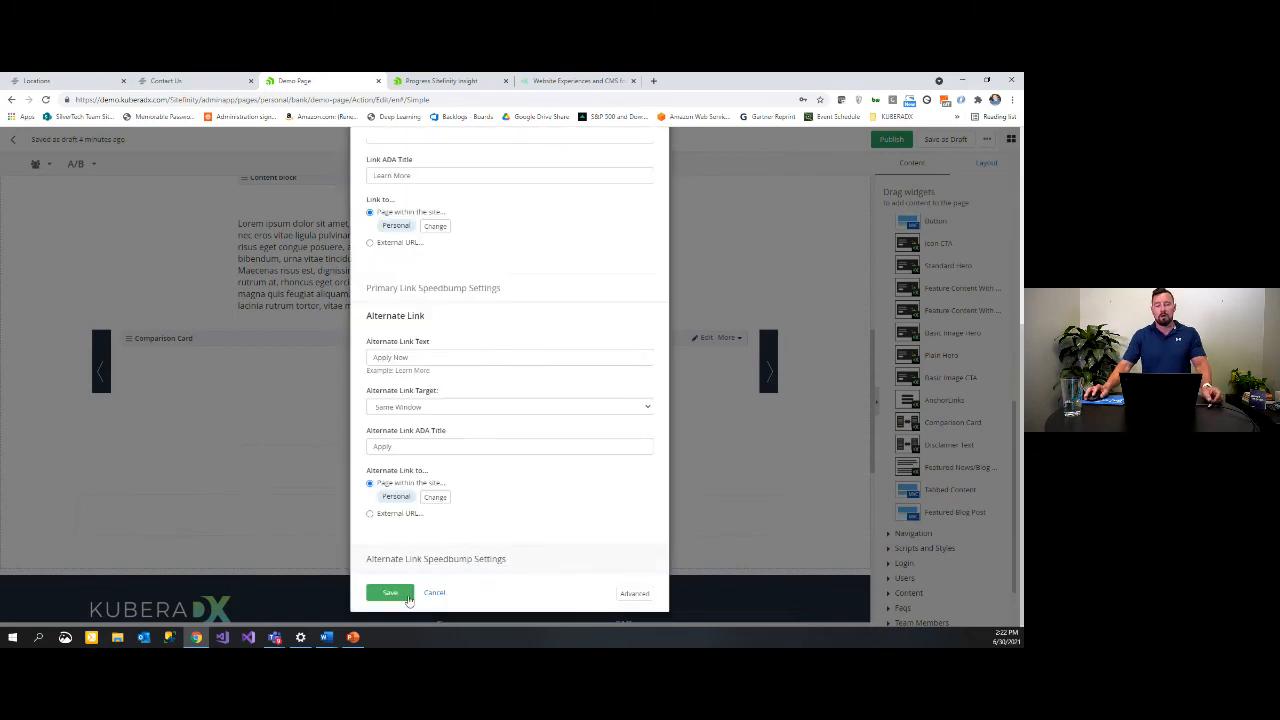
click(408, 598)
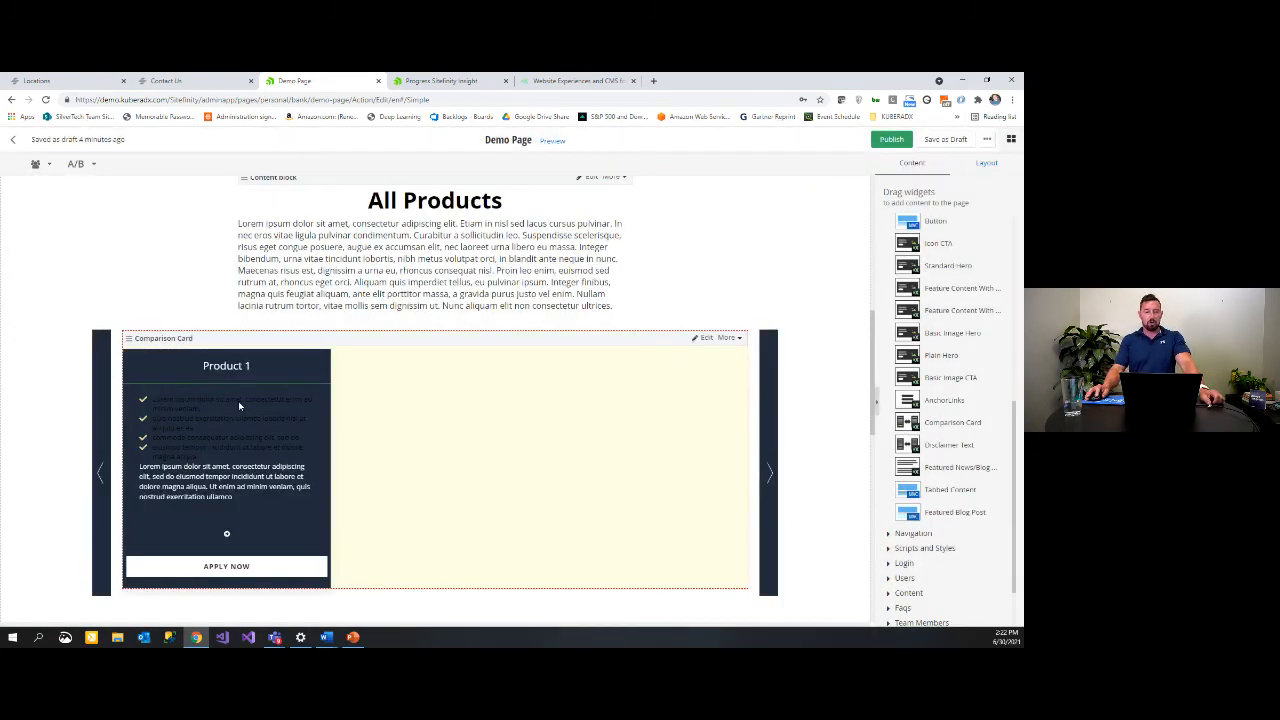
scroll(238, 401, down, 2)
scroll(260, 420, up, 2)
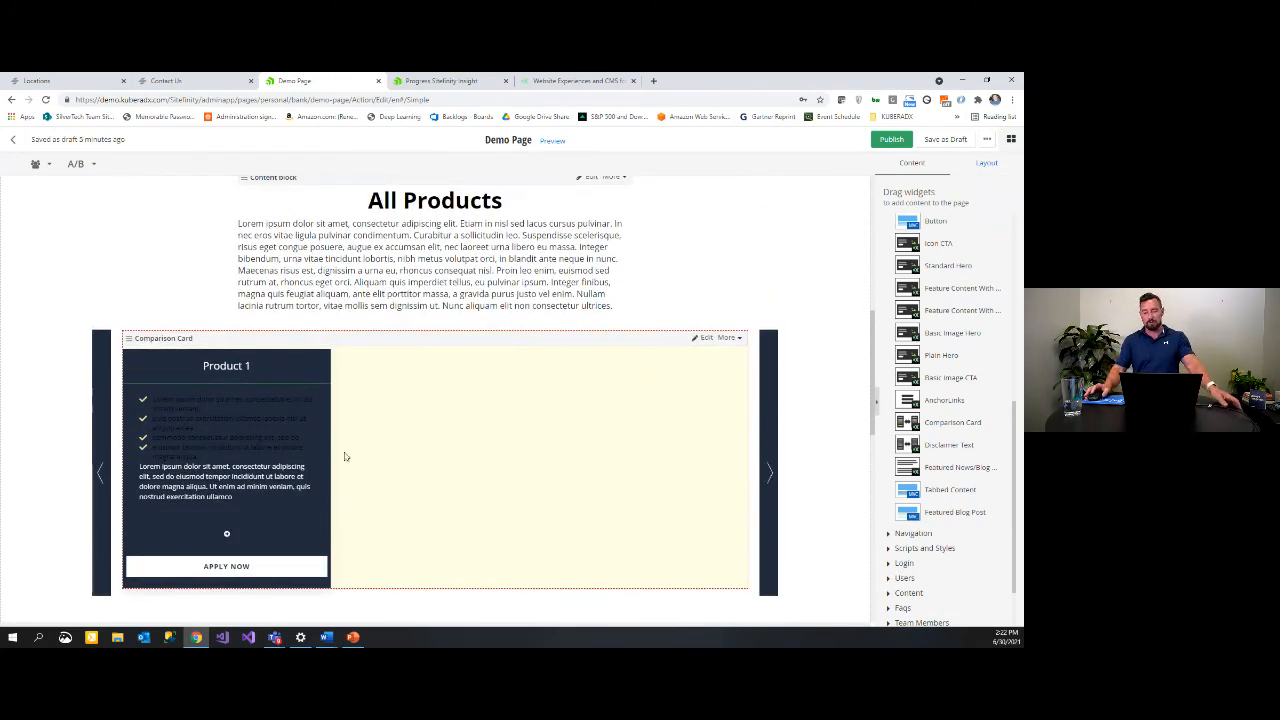
Step: Place a Basic Image CTA below the Comparison Card and begin typing the heading 'Call To'
scroll(820, 340, down, 3)
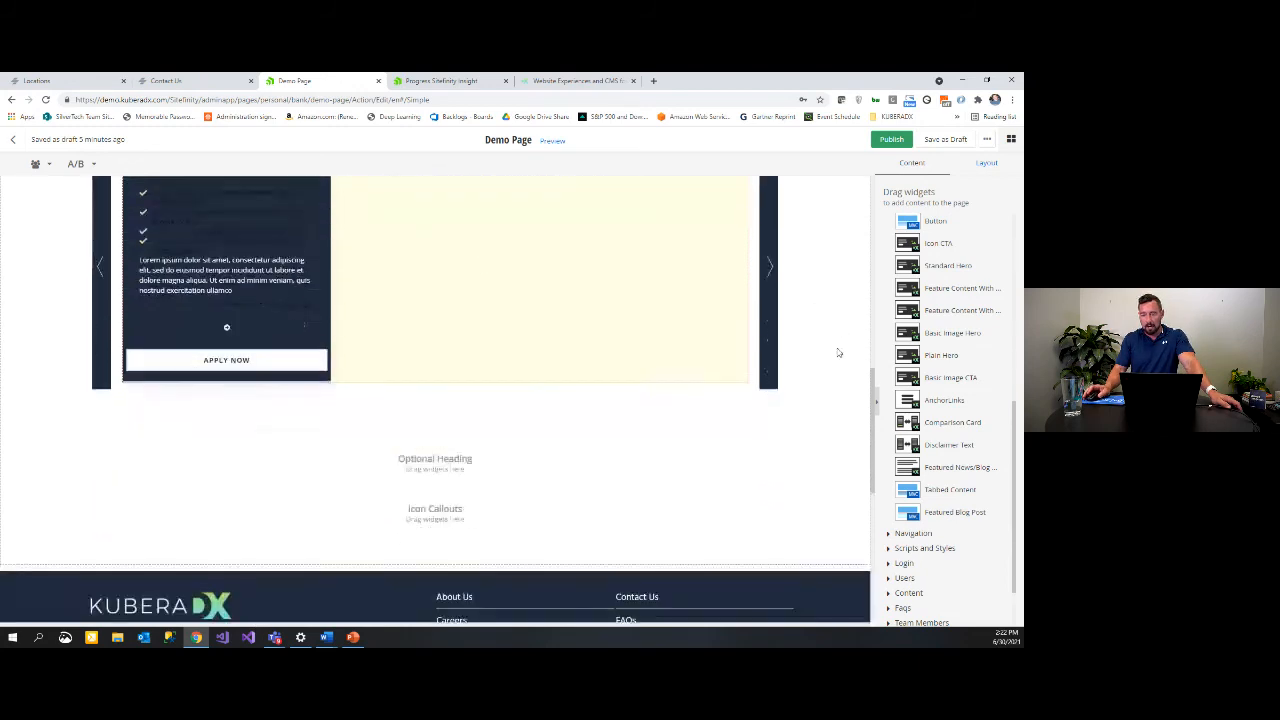
scroll(795, 368, up, 5)
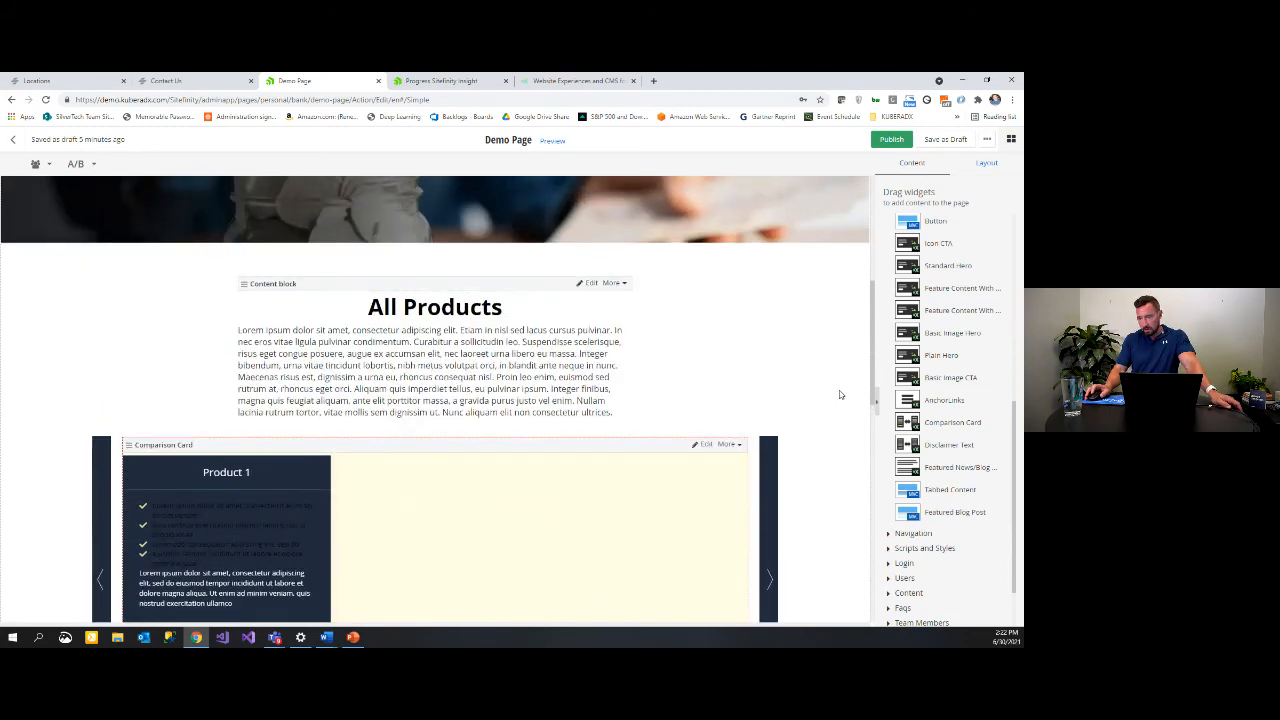
scroll(827, 407, down, 4)
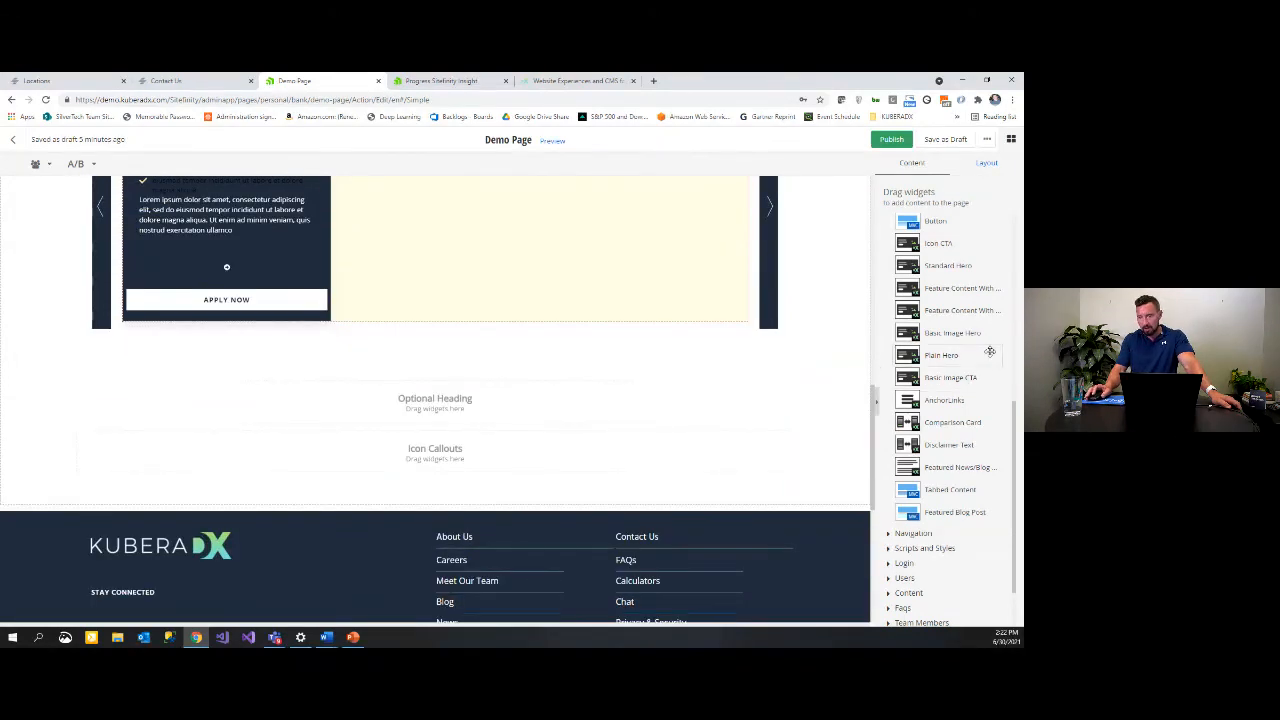
drag(972, 375, 408, 453)
click(435, 476)
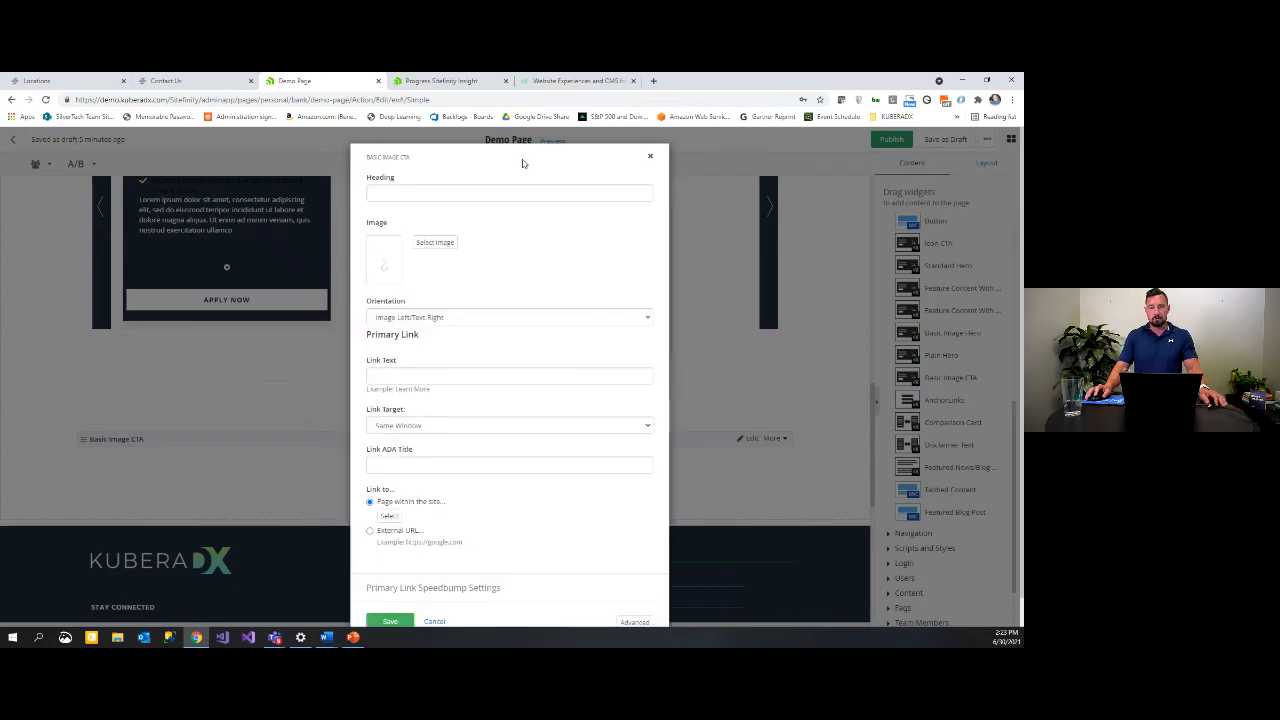
click(433, 191)
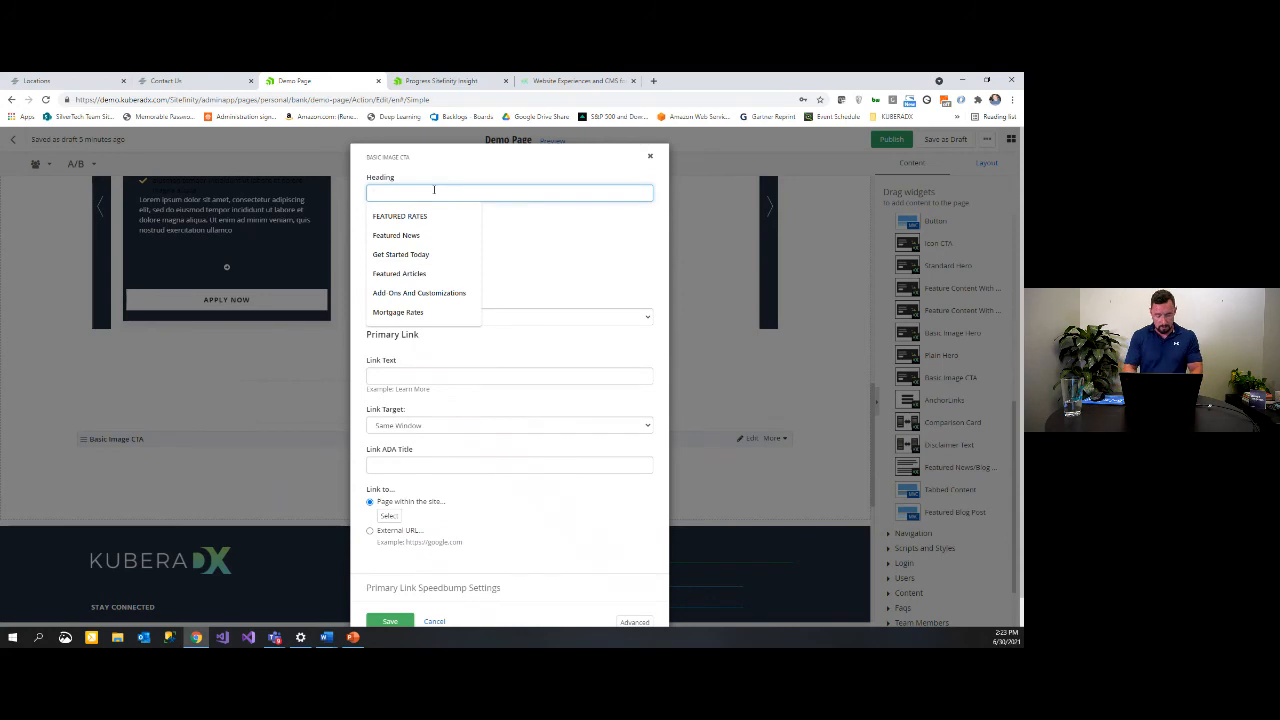
text(Call To Action)
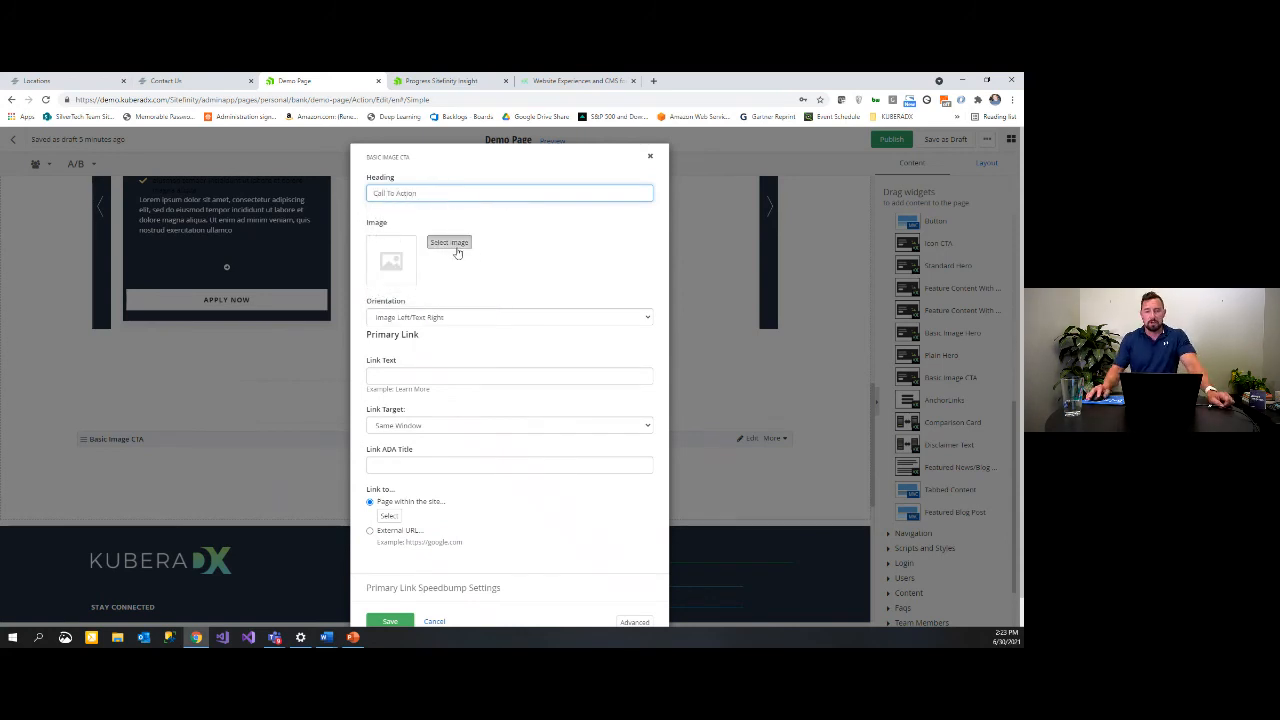
Step: Set the CTA image to the bank building icon from Libraries > Icons > CTA Icons
click(449, 243)
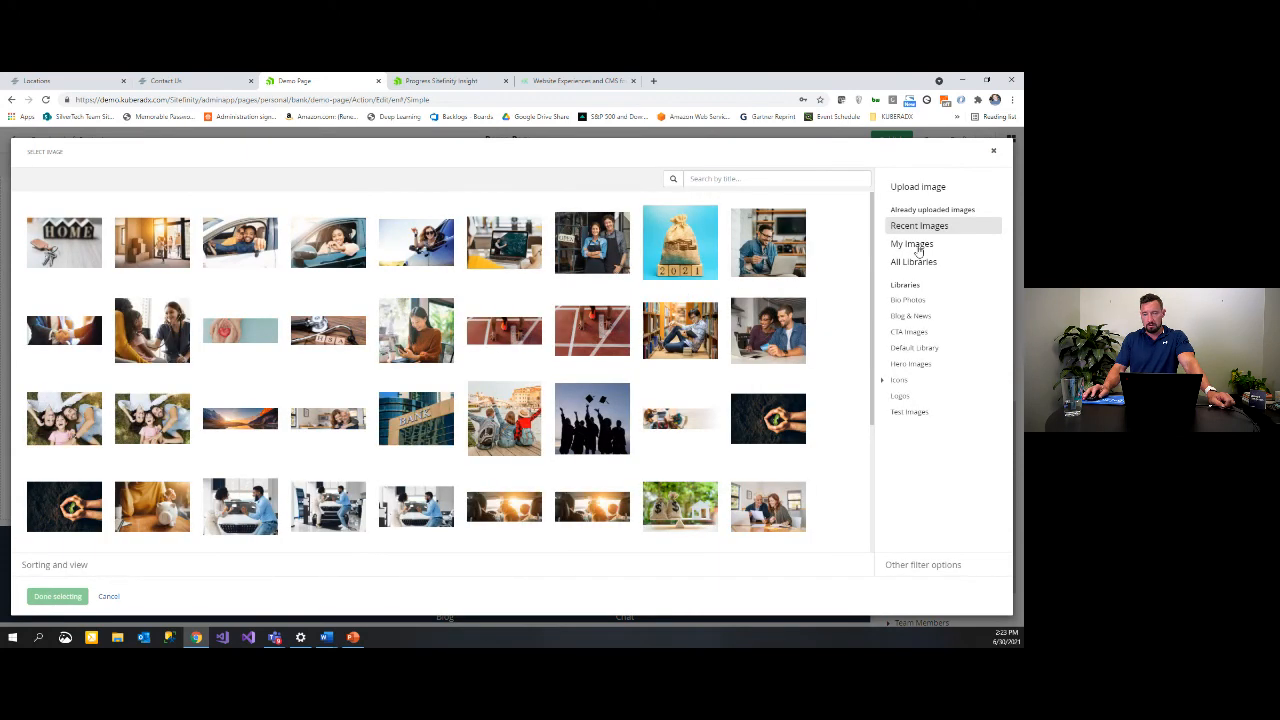
click(888, 381)
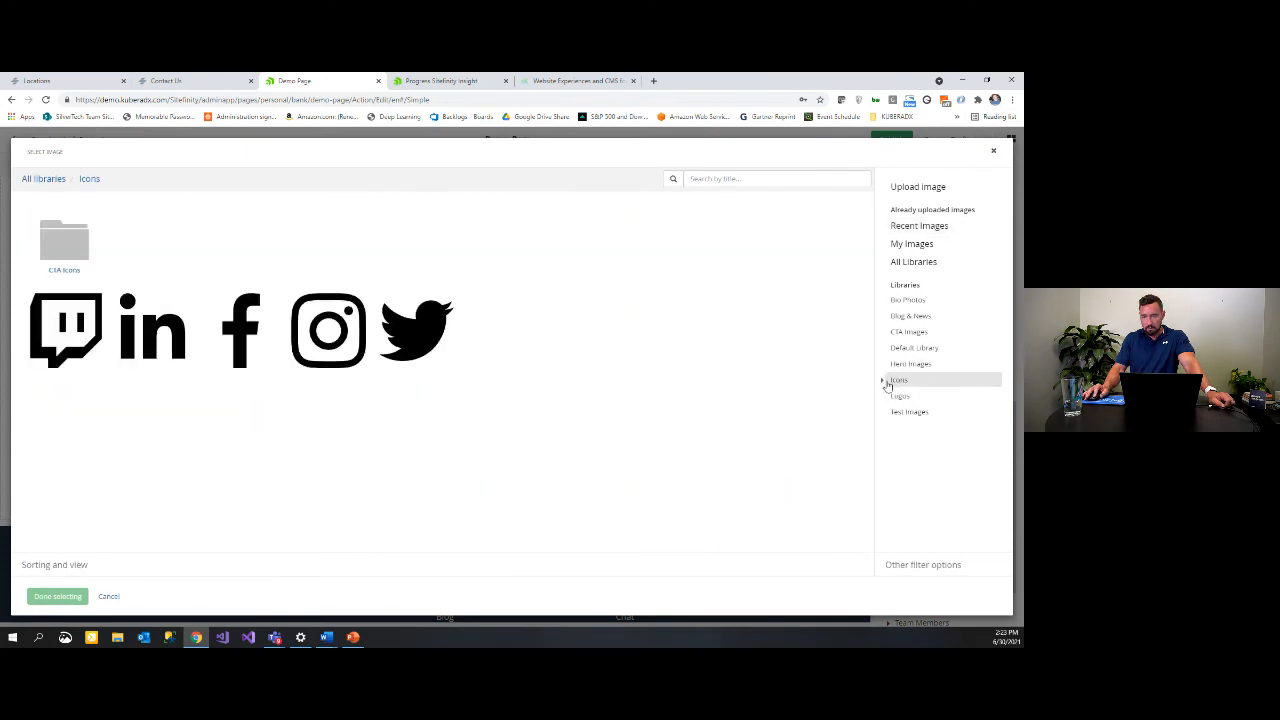
click(882, 381)
click(903, 397)
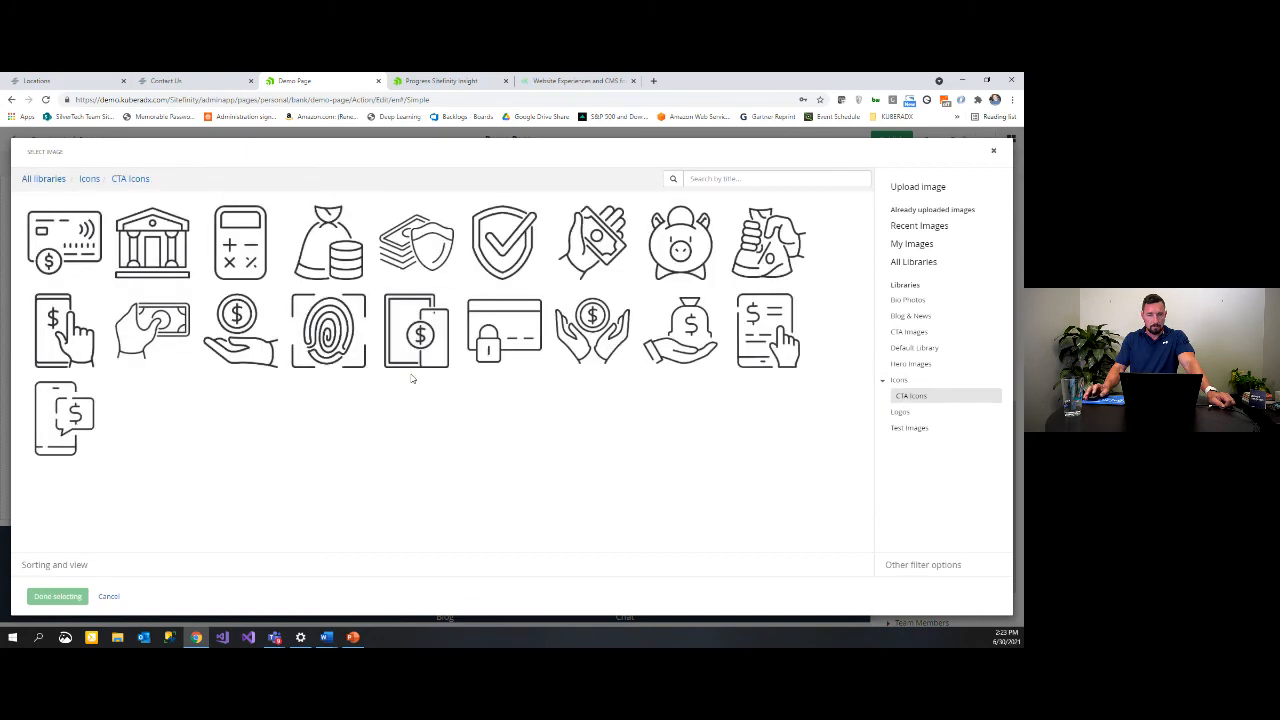
click(180, 252)
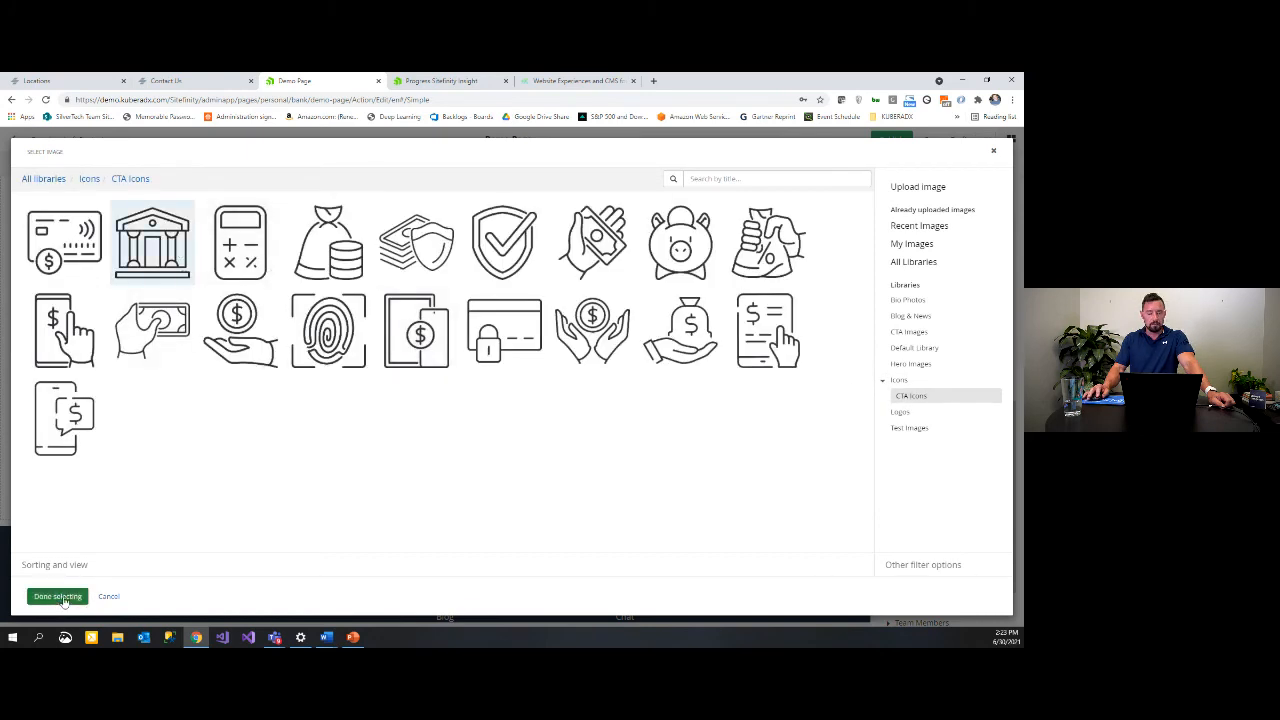
click(57, 596)
Step: Fill the CTA link text with 'fdgfdgf' and its ADA title with 'fgfdgfdg'
click(428, 409)
text(fd)
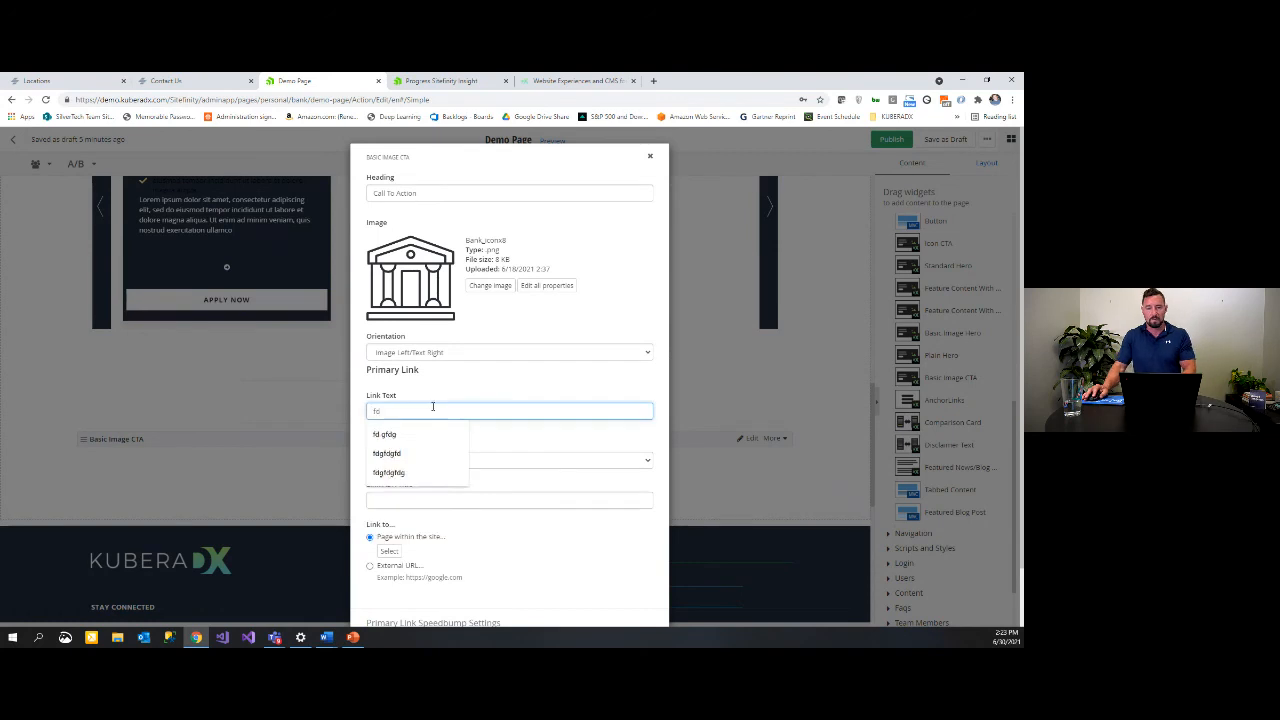
text(gfdgf)
click(477, 493)
text(fgfdgfdg)
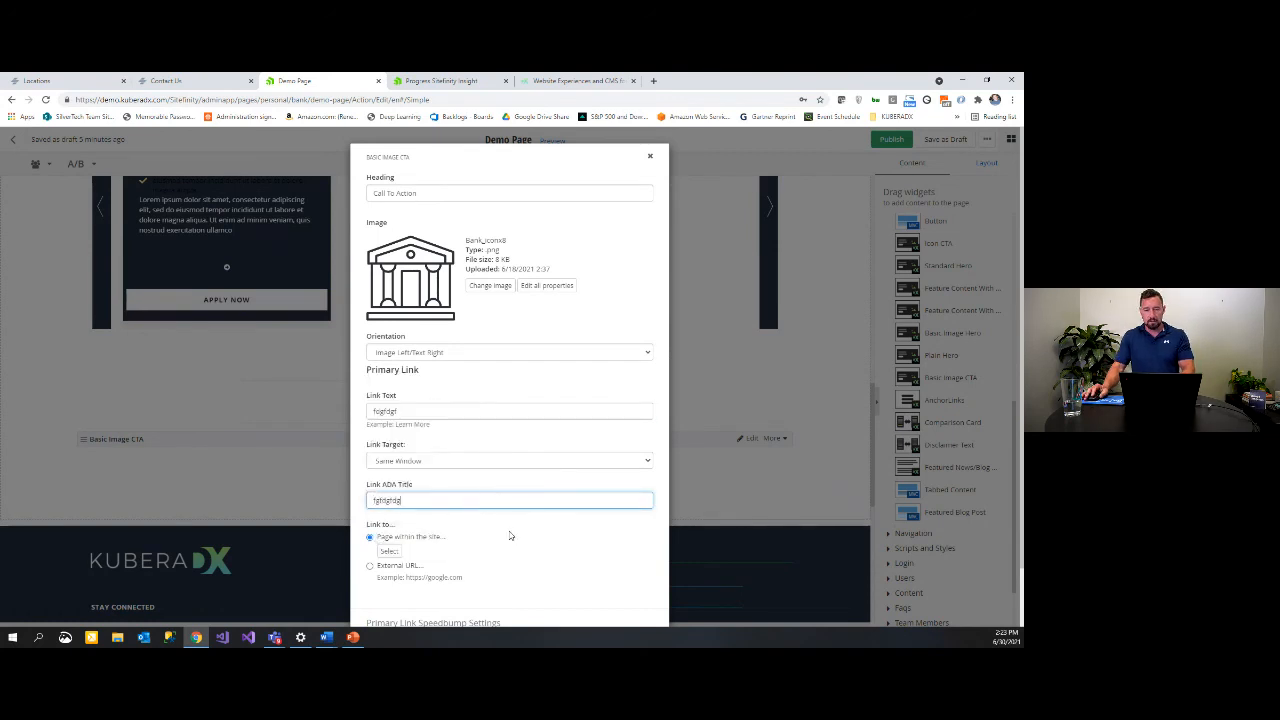
Step: Point the CTA link to the Personal page and save the Basic Image CTA
scroll(399, 487, down, 1)
click(391, 486)
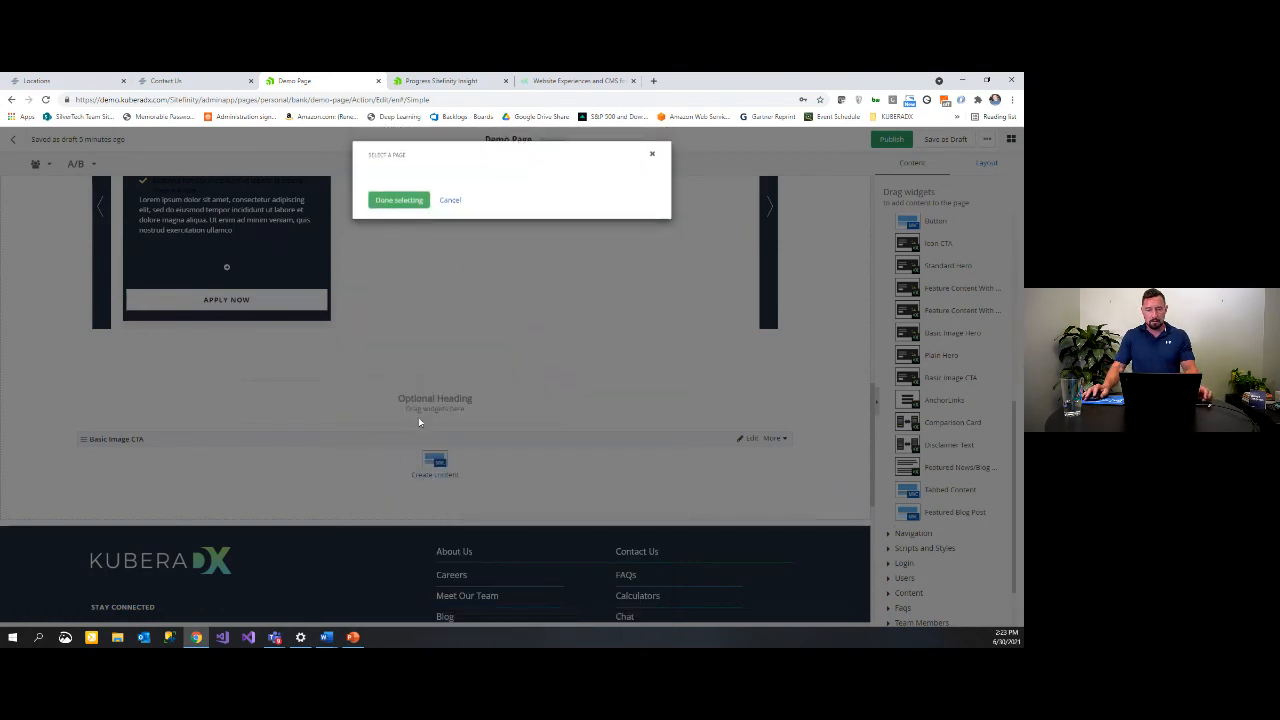
click(459, 208)
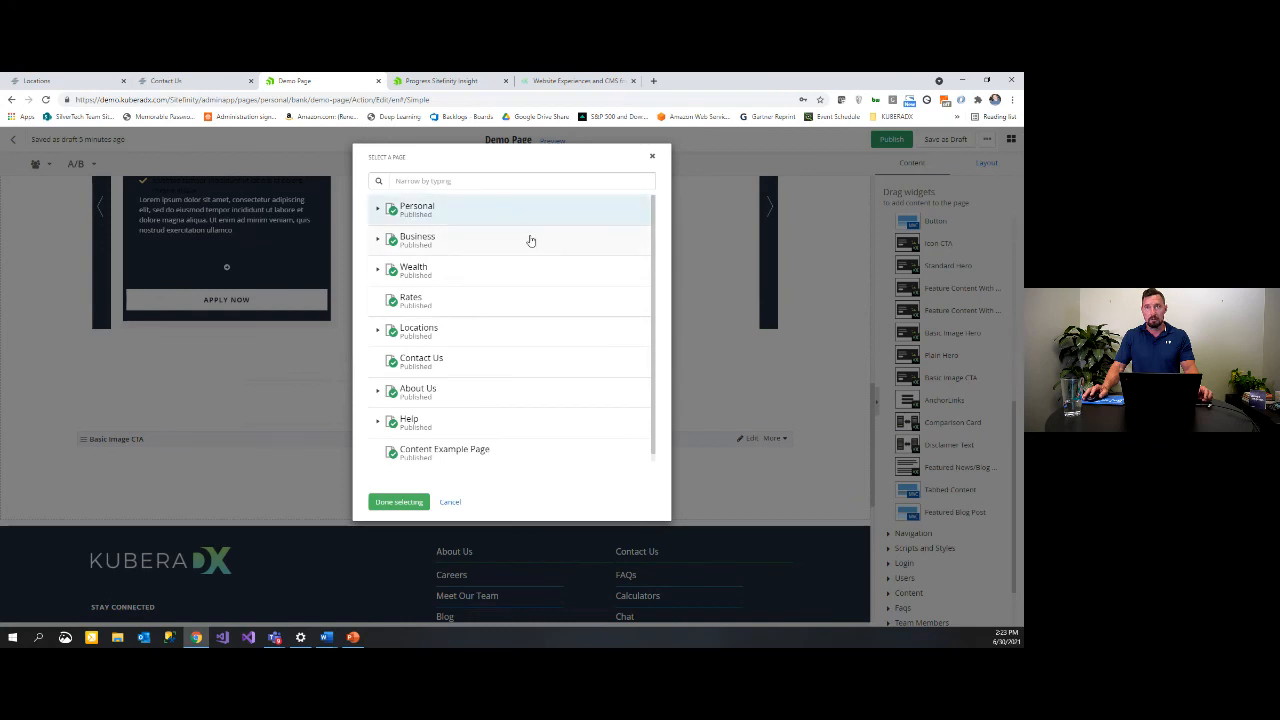
click(413, 509)
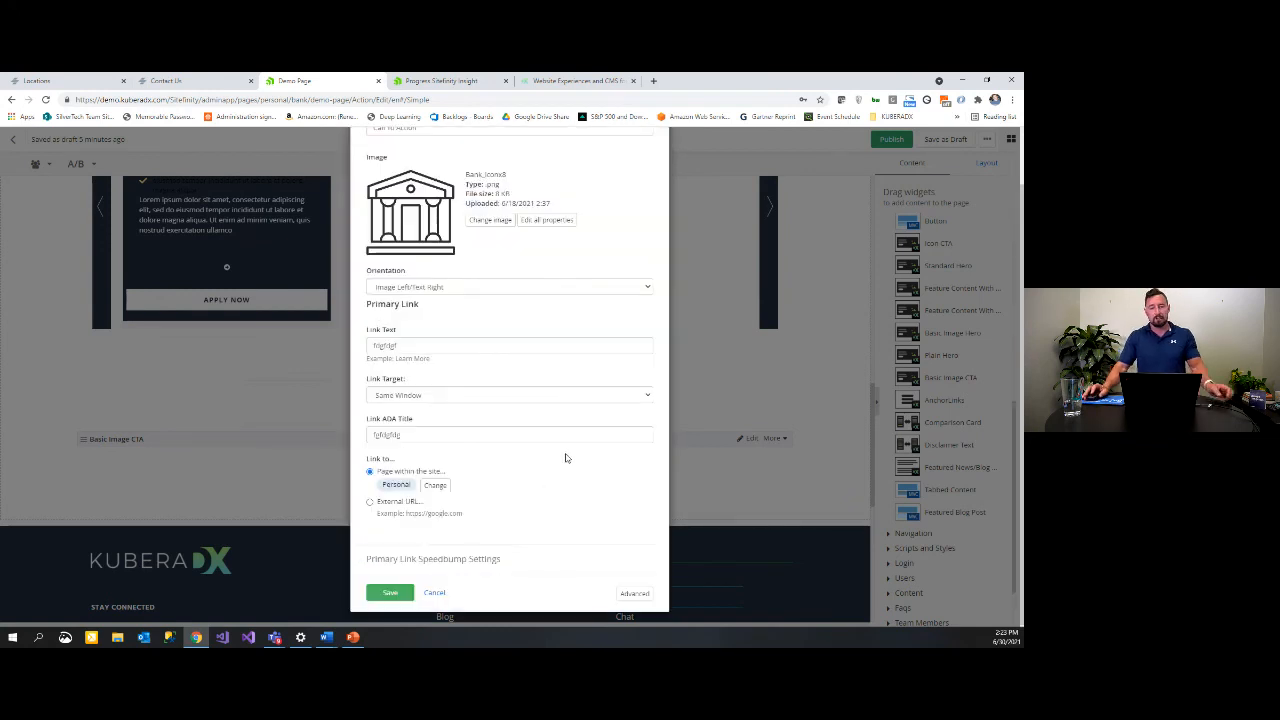
click(390, 593)
scroll(497, 457, down, 2)
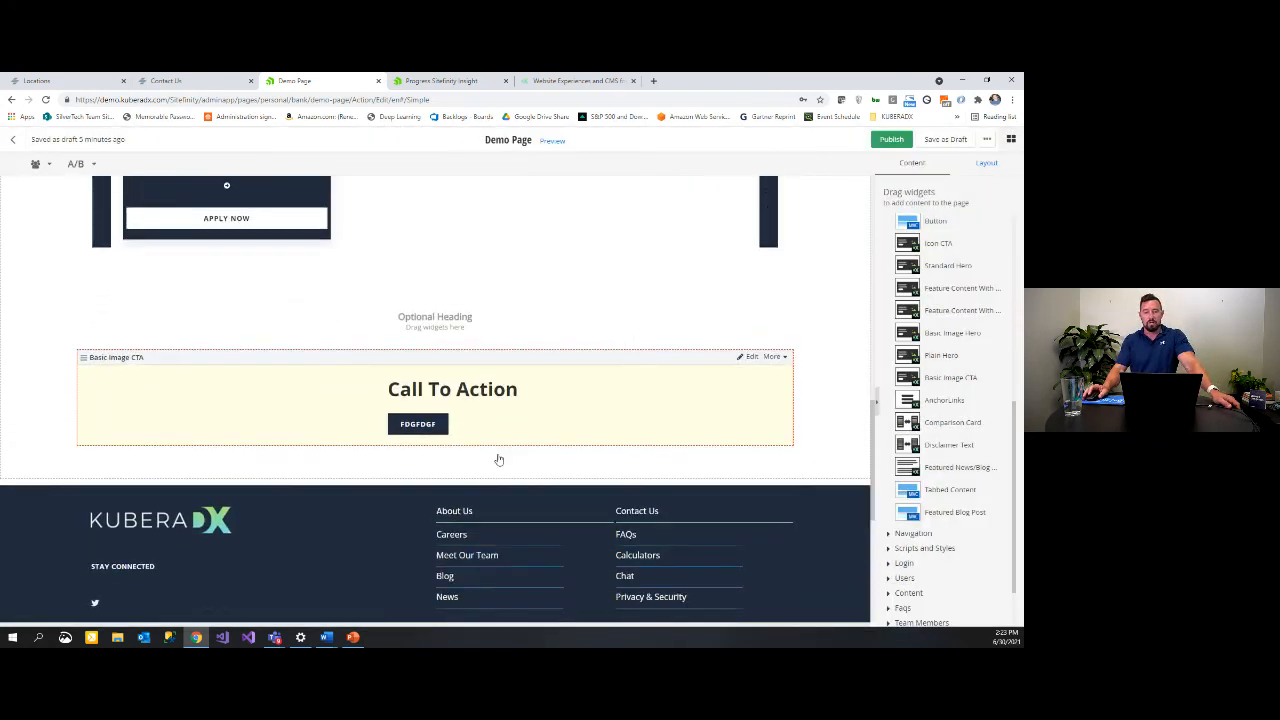
click(750, 280)
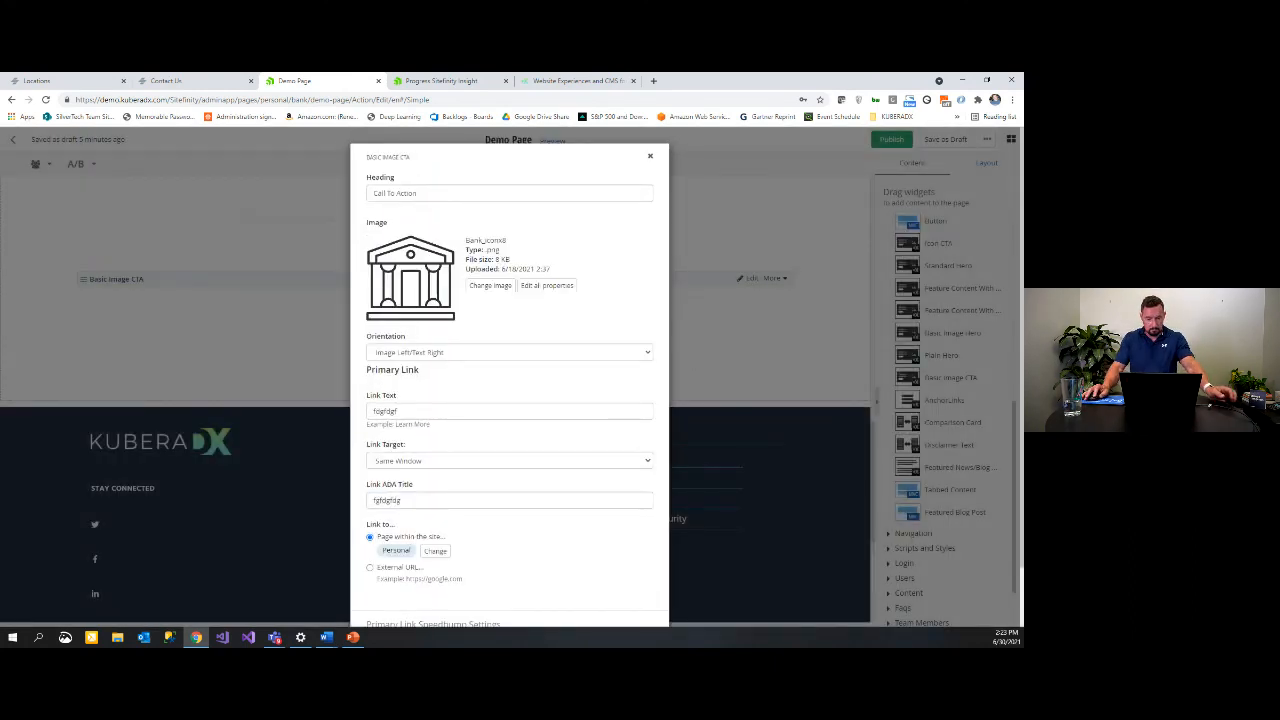
key(alt+Tab)
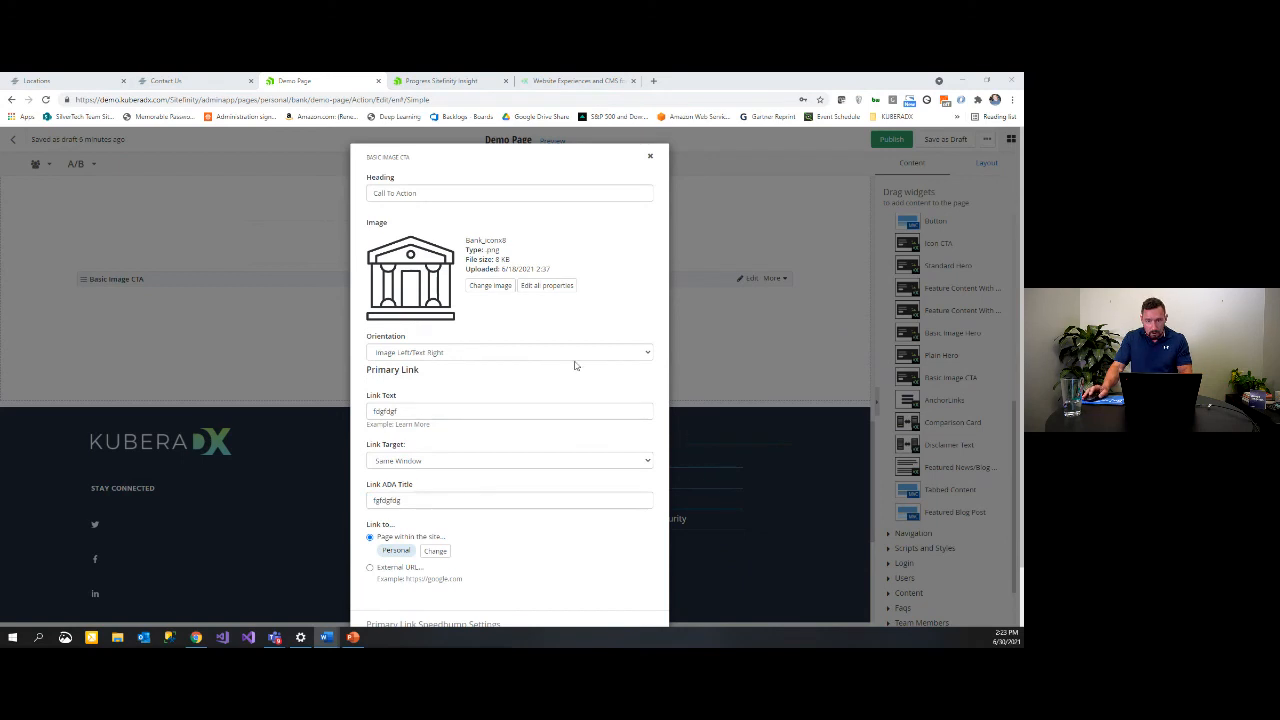
click(457, 350)
click(463, 352)
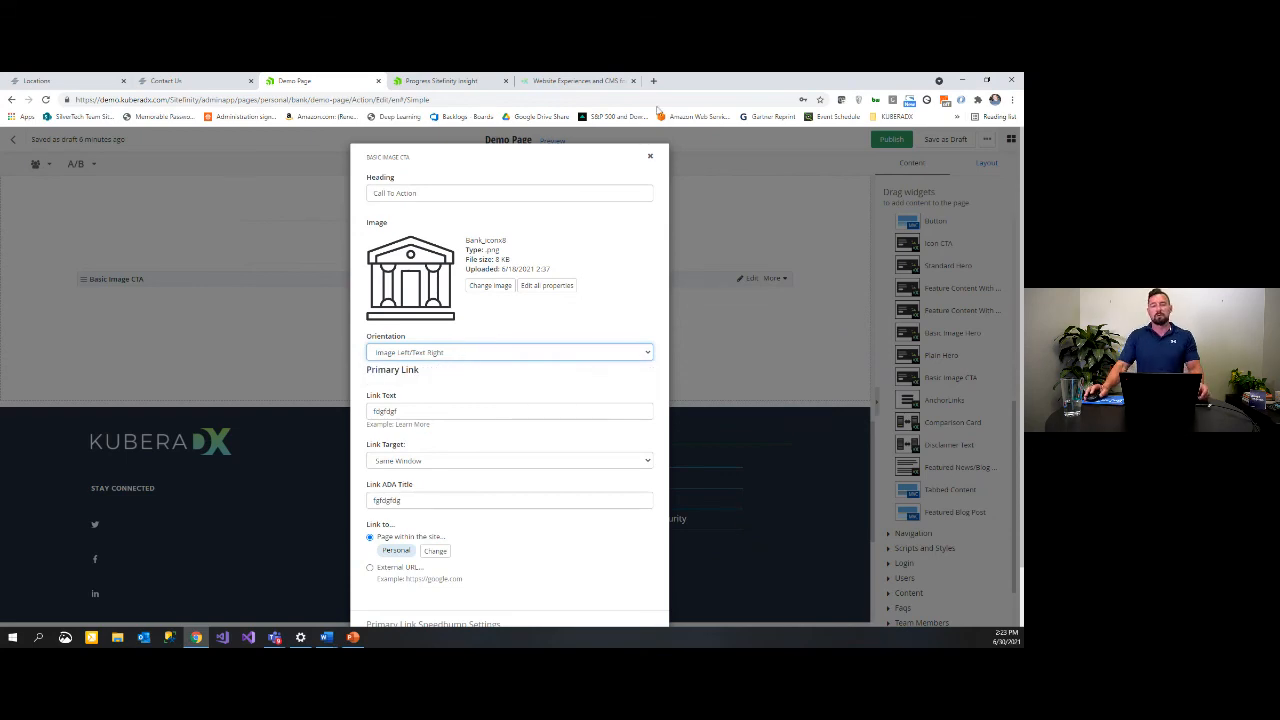
click(651, 158)
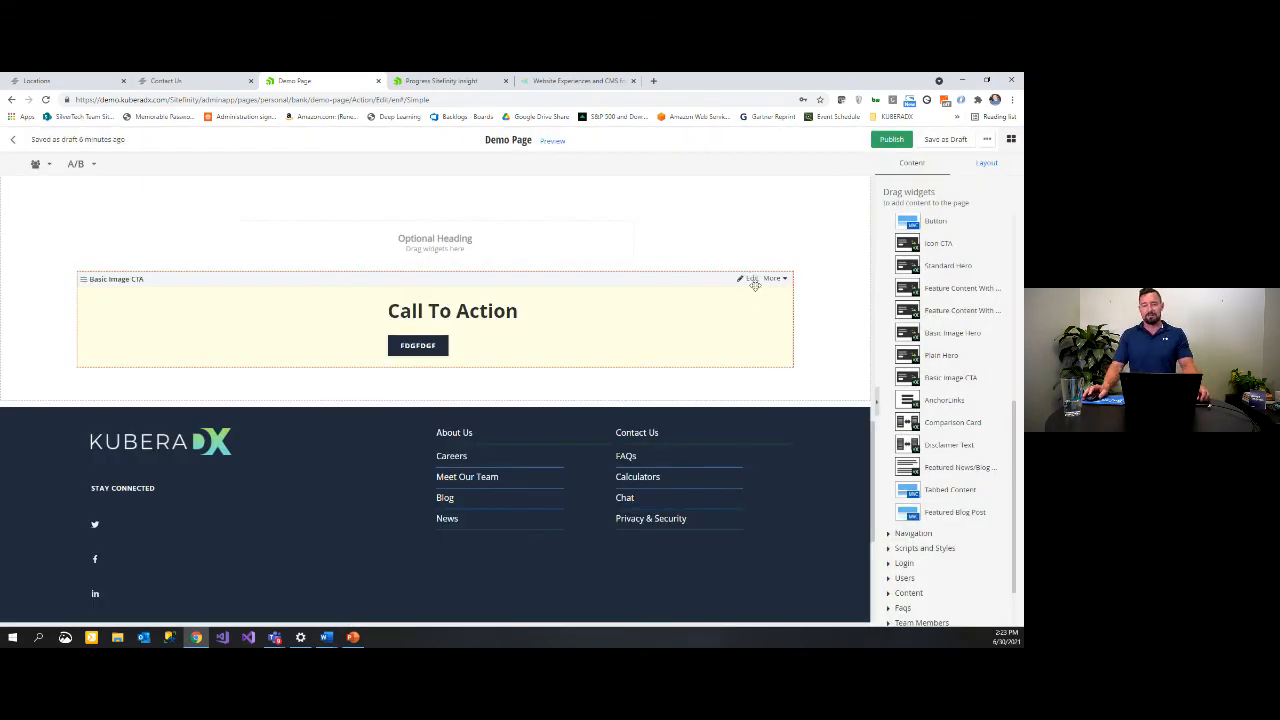
scroll(605, 270, up, 4)
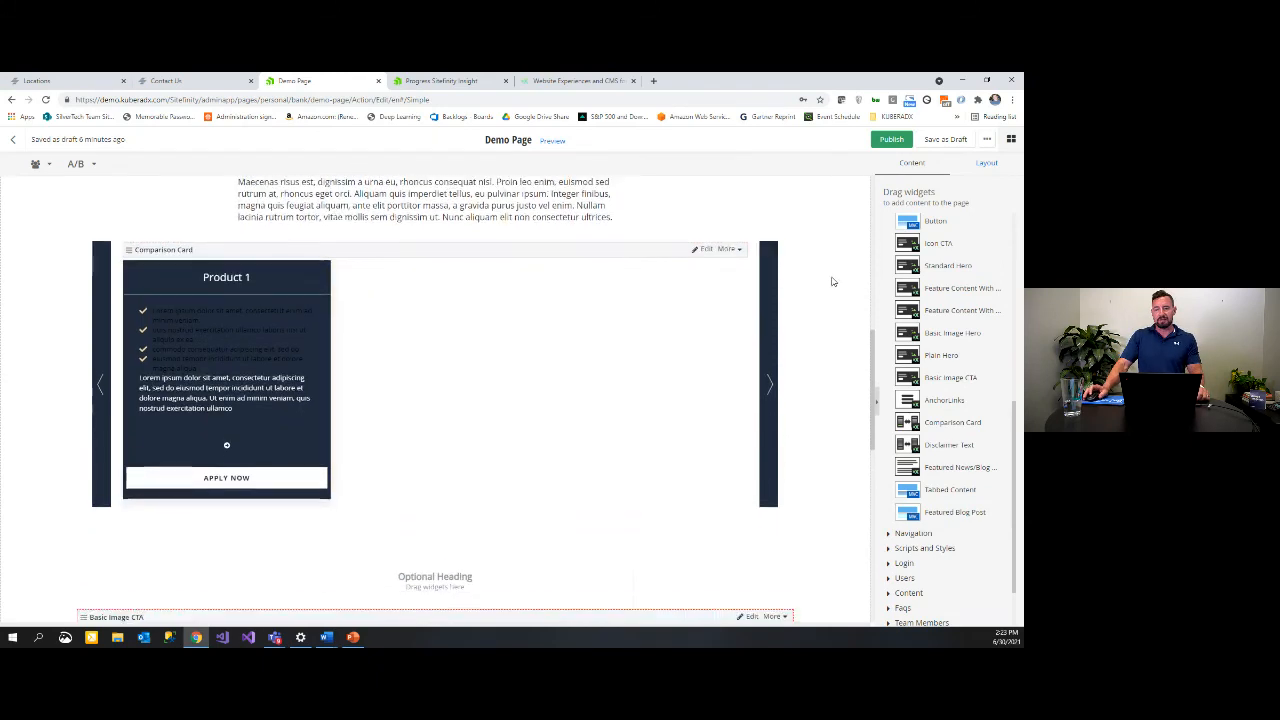
scroll(822, 300, up, 10)
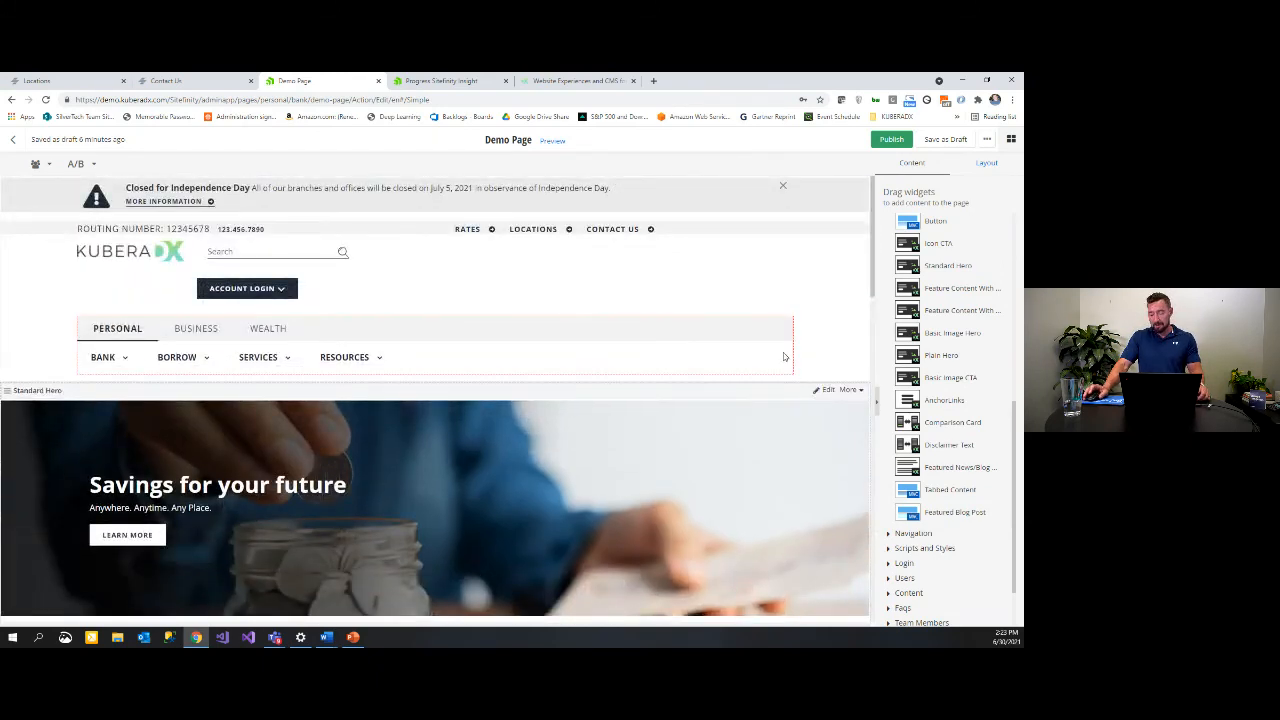
Step: Add a personalized Standard Hero version for the Auto Loan Annie segment via More > Personalize
click(850, 390)
click(852, 410)
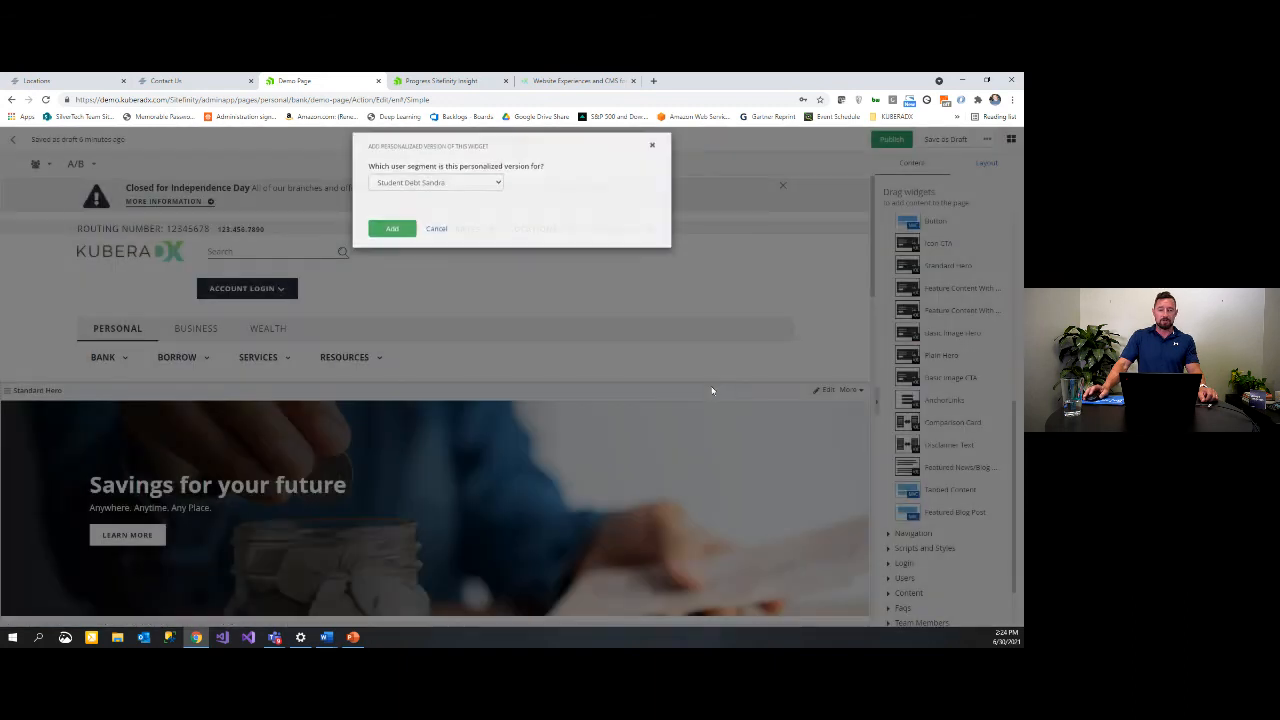
click(496, 194)
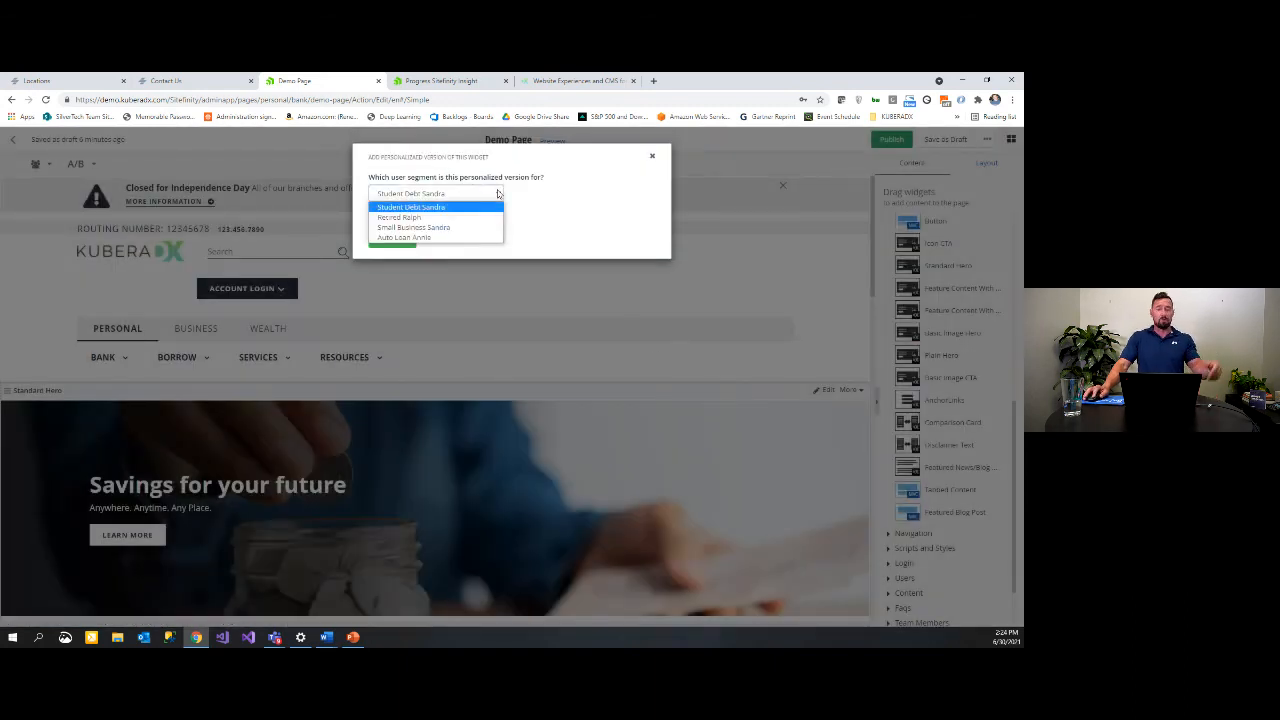
click(459, 238)
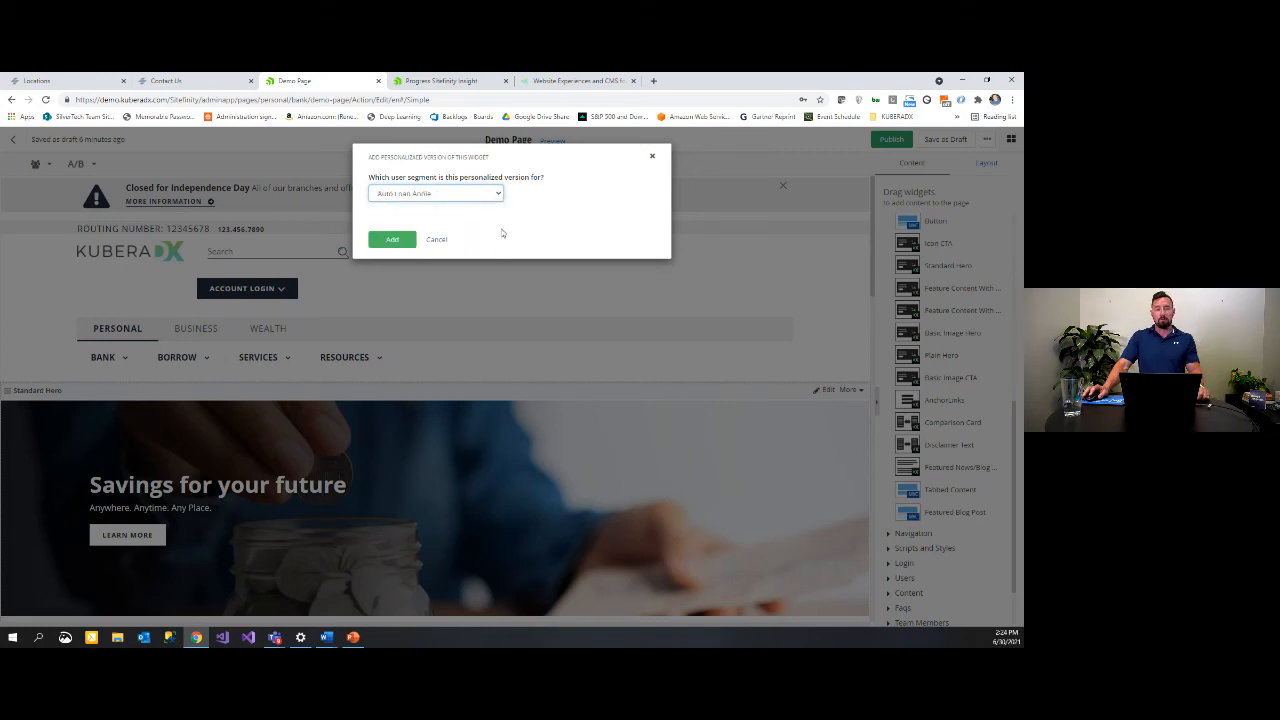
click(392, 240)
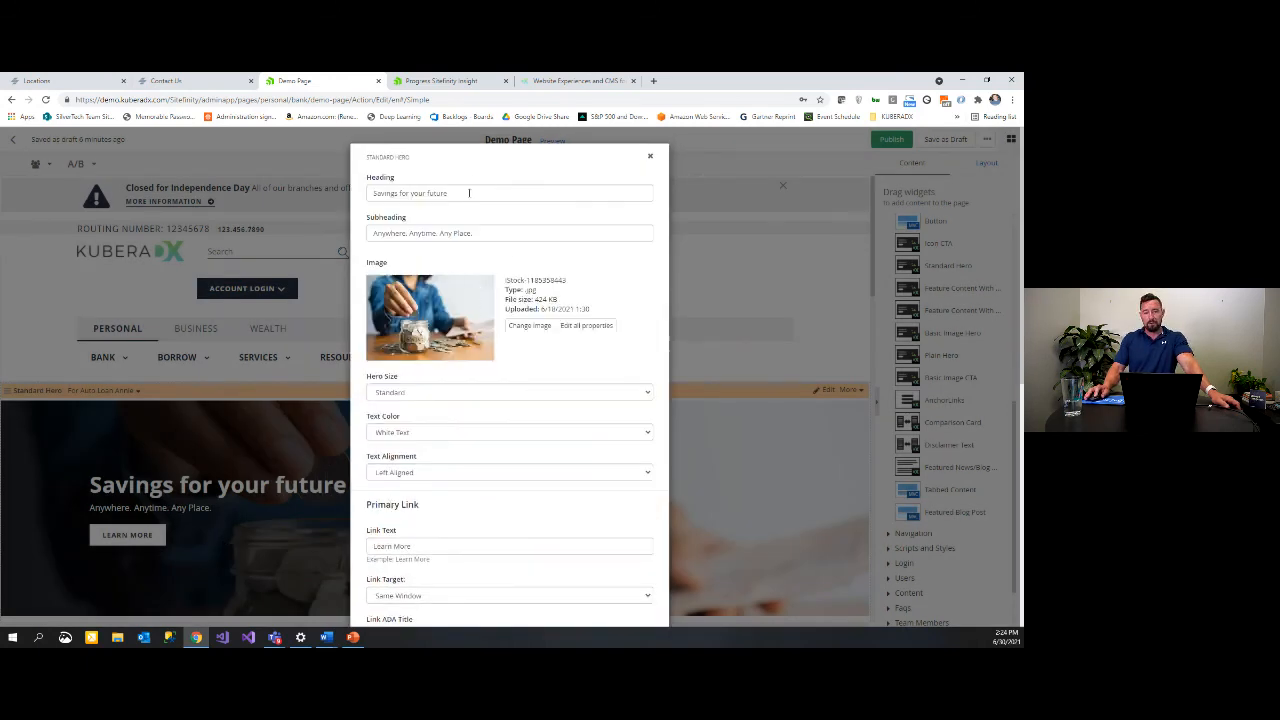
Step: Change the hero heading to 'Auto Loans' and the subheading to 'For every budget'
triple_click(469, 193)
text(Auto Loans)
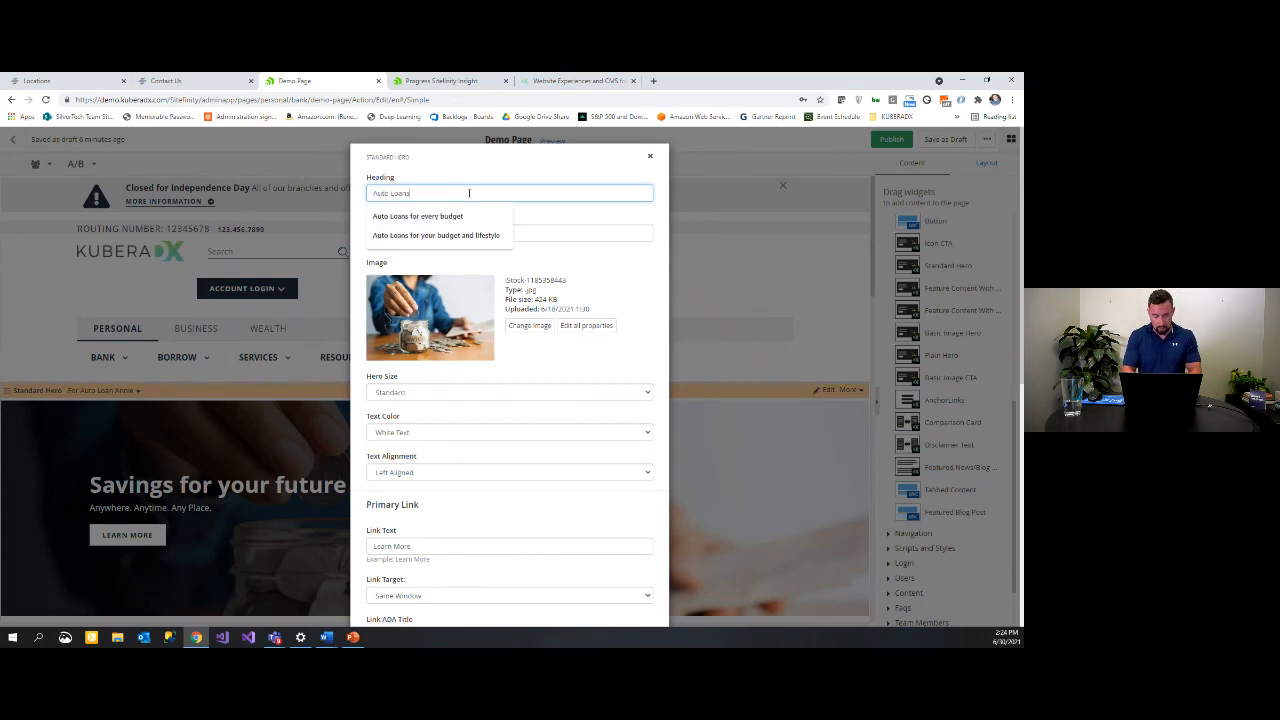
triple_click(605, 230)
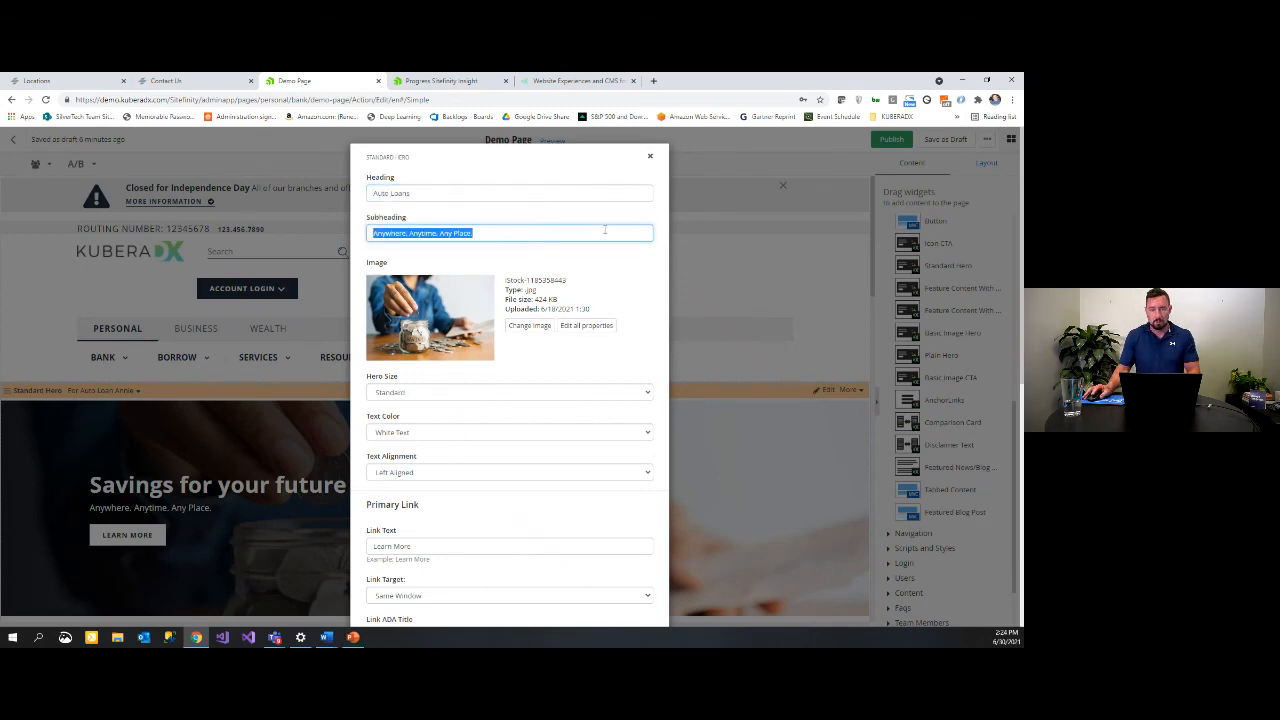
text(For every)
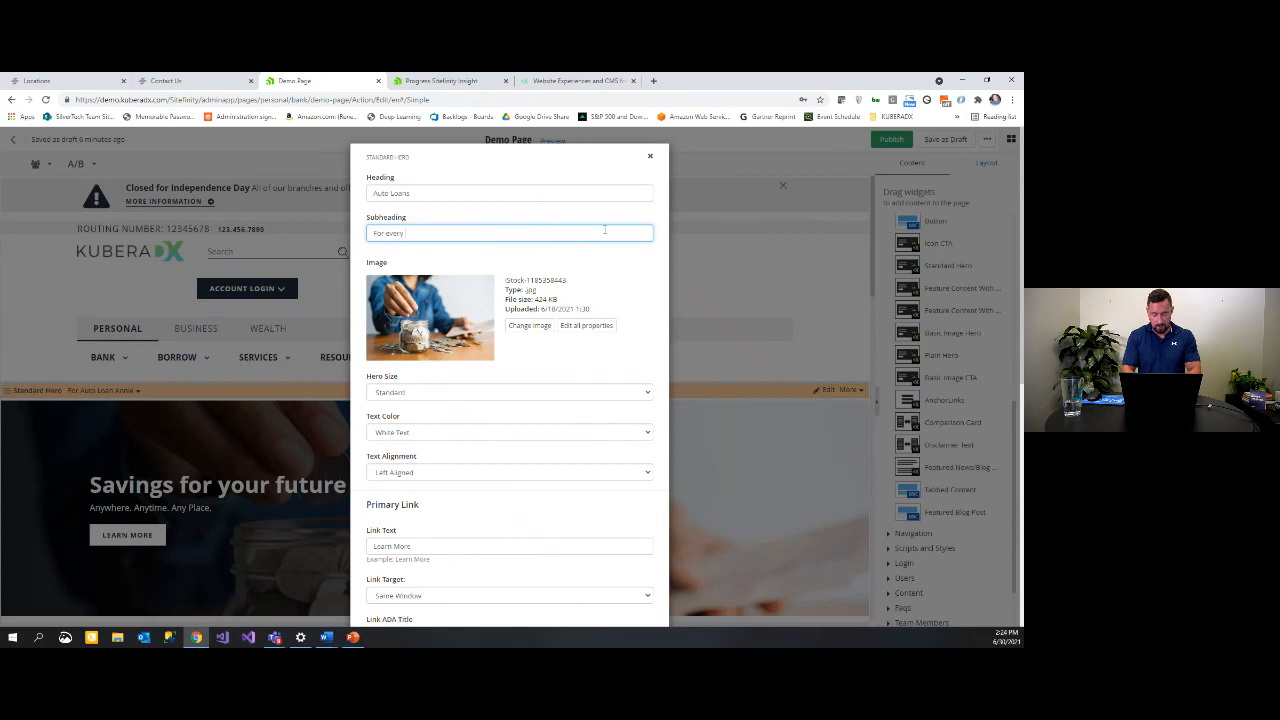
text( budget)
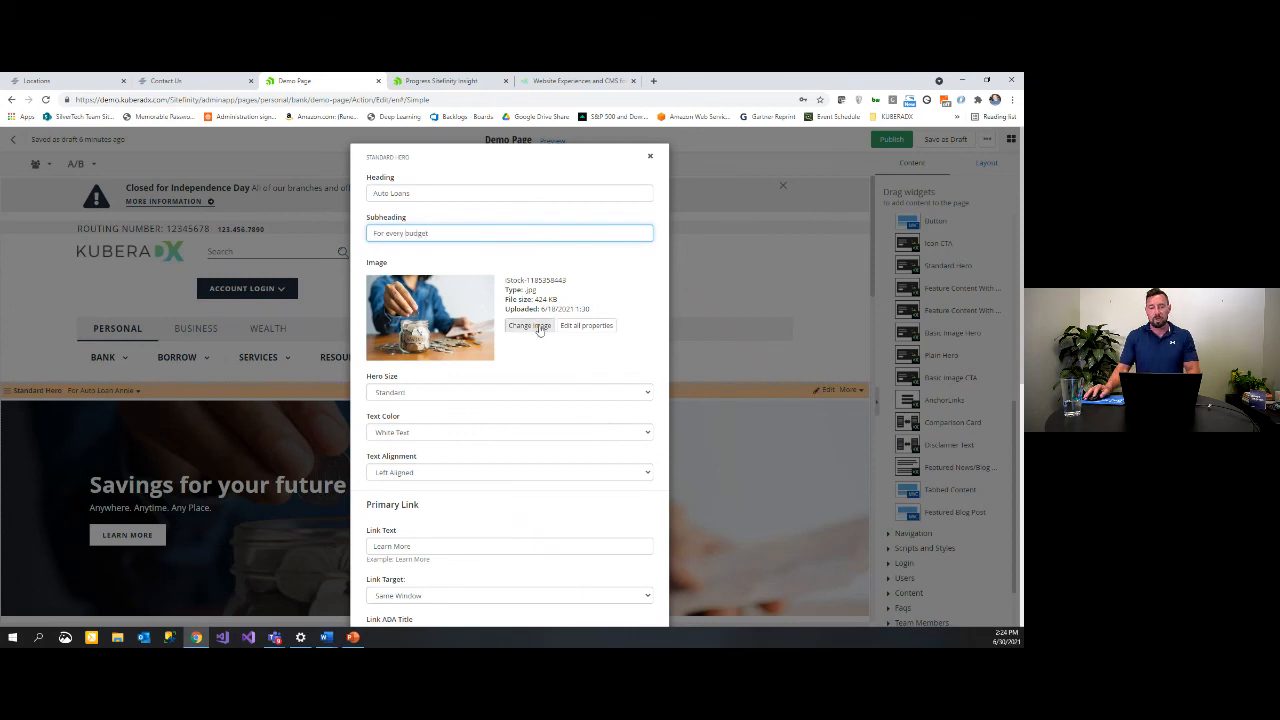
Step: Replace the hero image with the couple-in-car photo
click(529, 325)
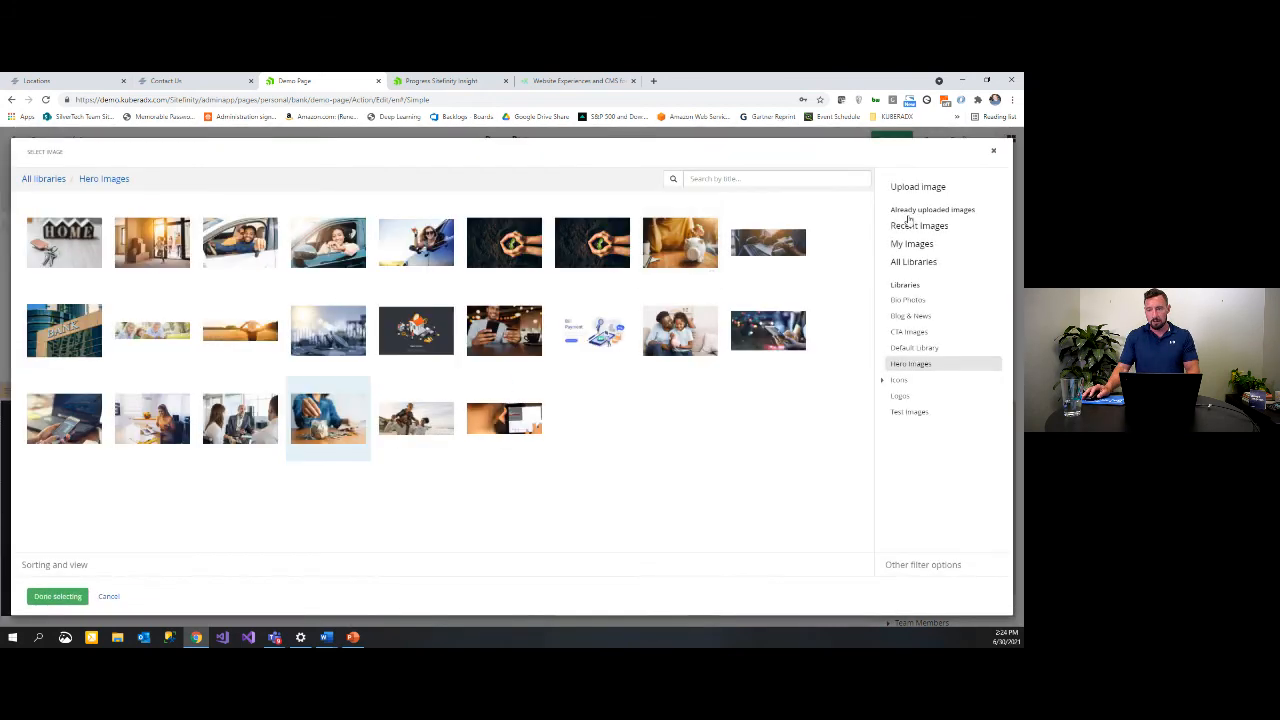
click(243, 247)
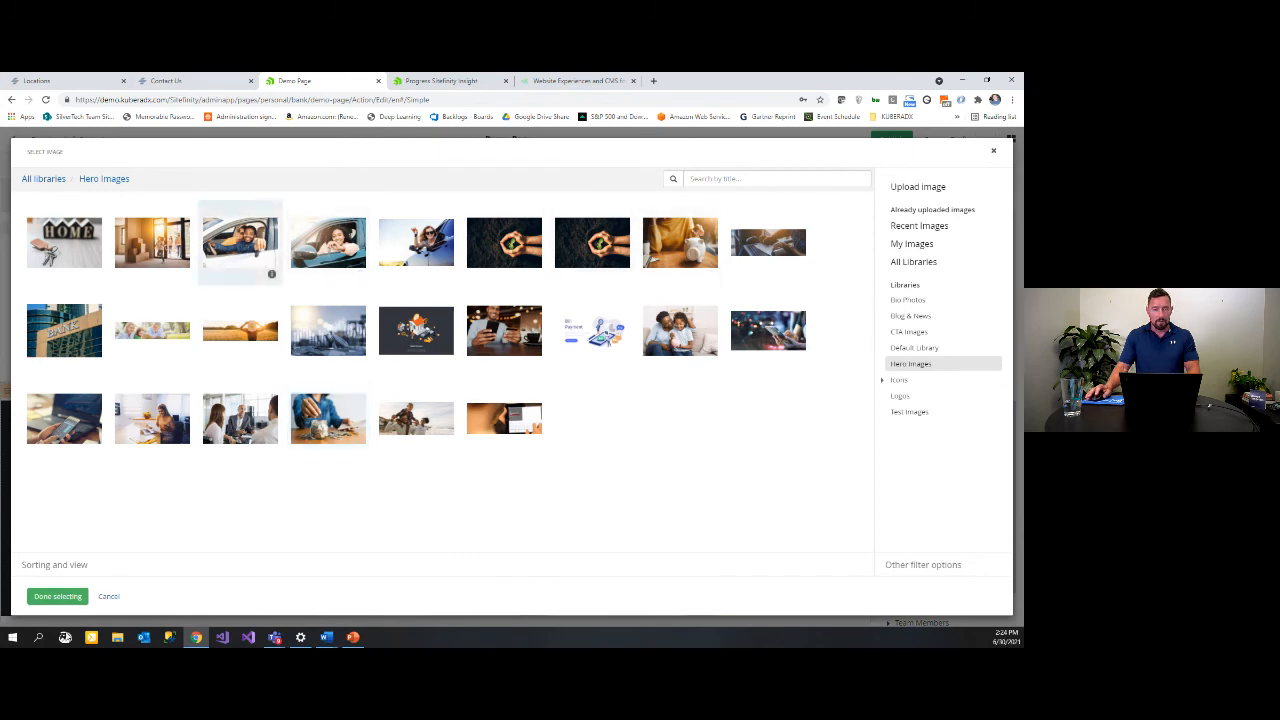
click(60, 597)
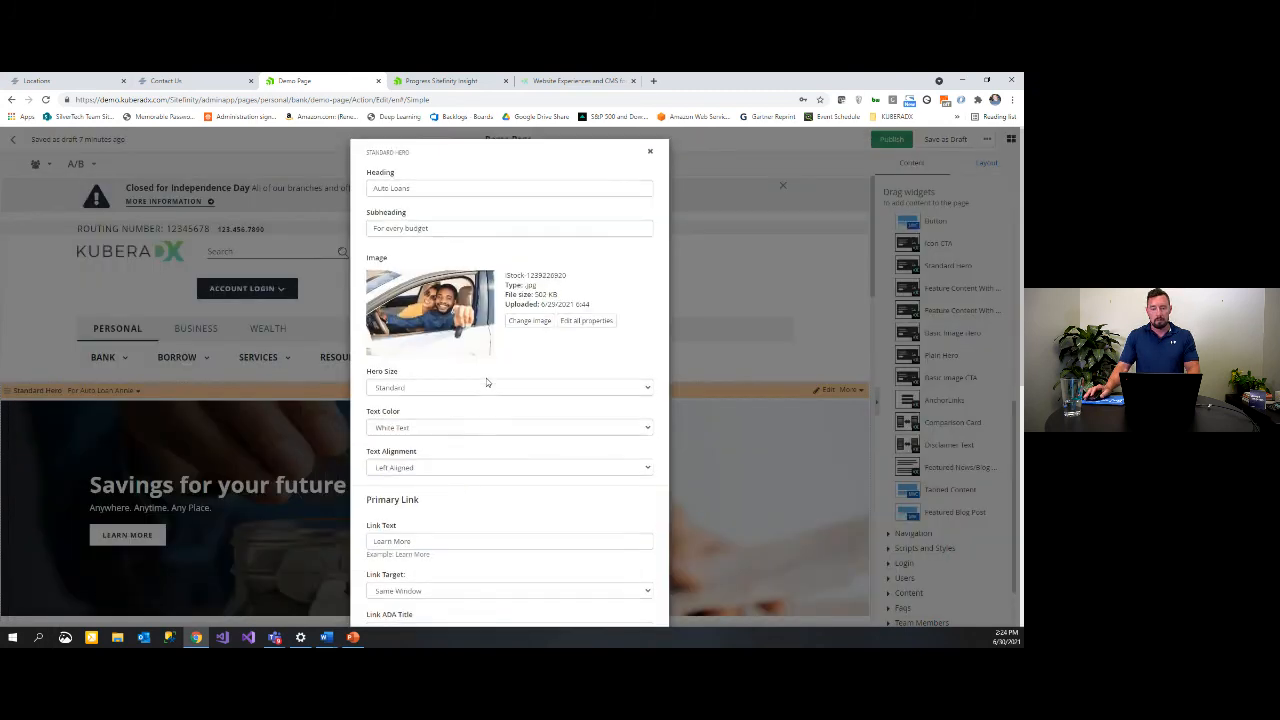
Step: Set the link text to 'Apply Now' and save the personalized hero
scroll(430, 430, down, 2)
triple_click(414, 387)
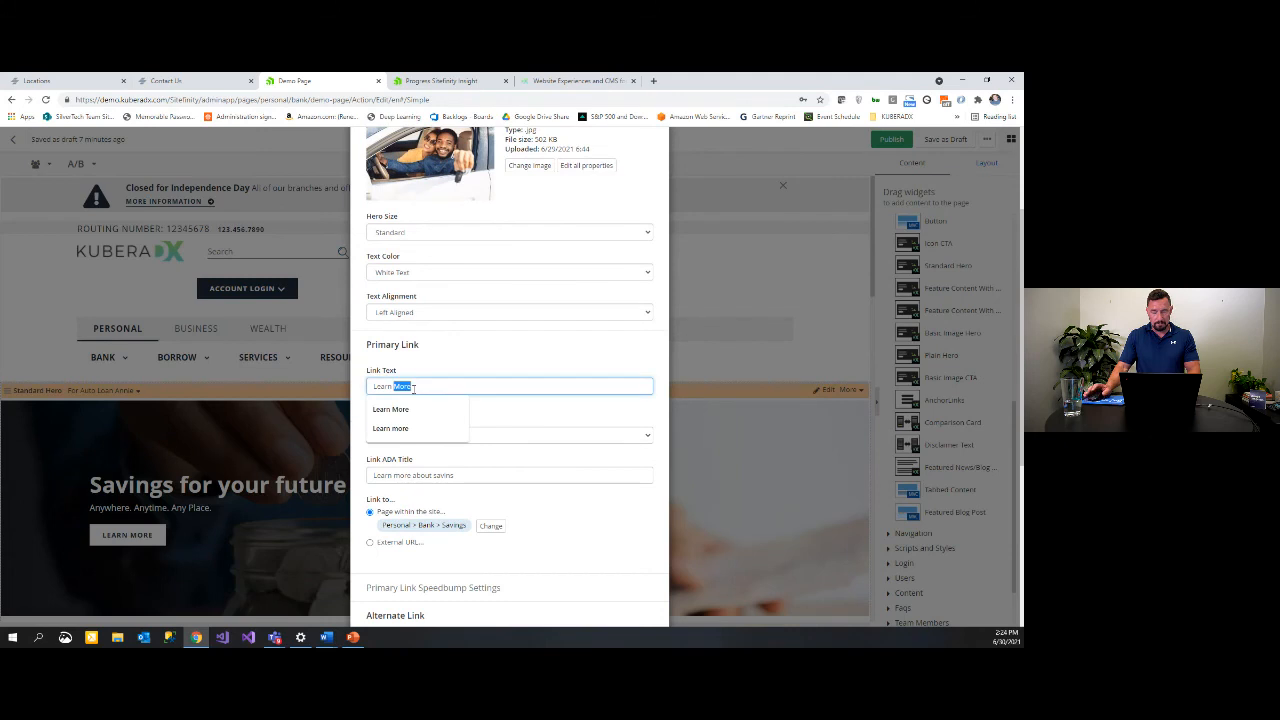
text(Apply Now)
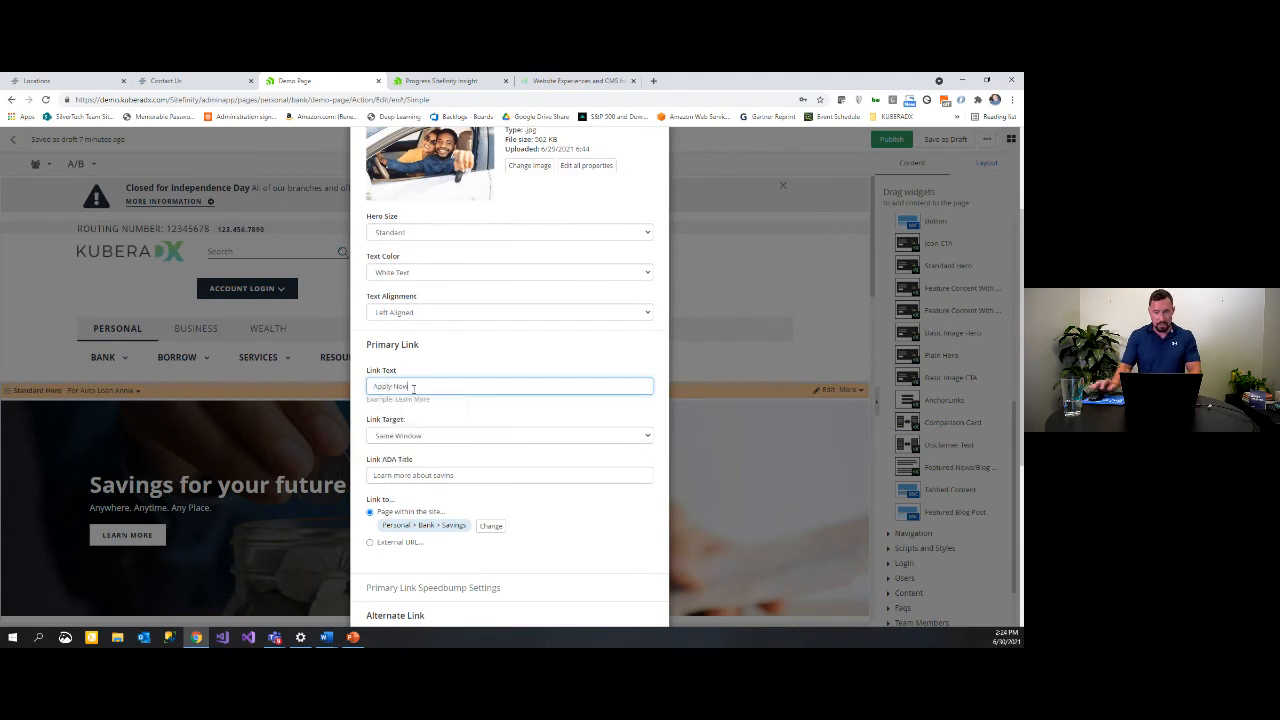
scroll(515, 517, down, 5)
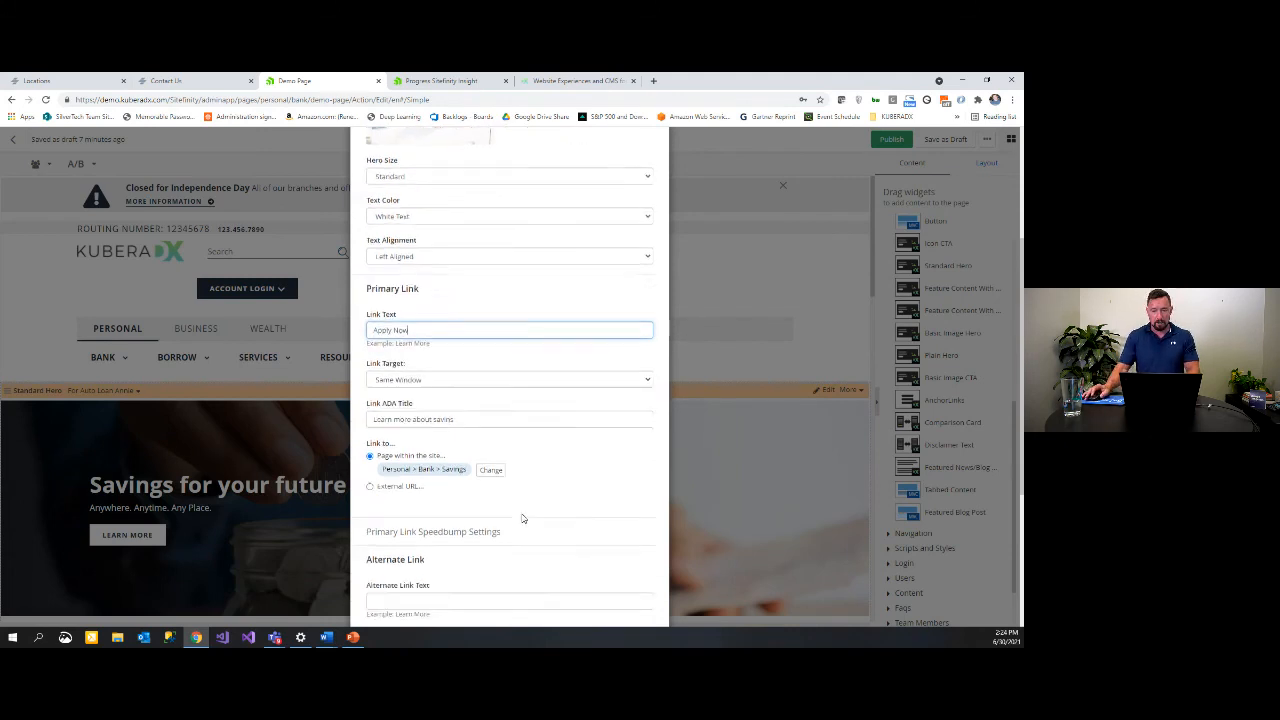
click(388, 597)
scroll(700, 451, down, 2)
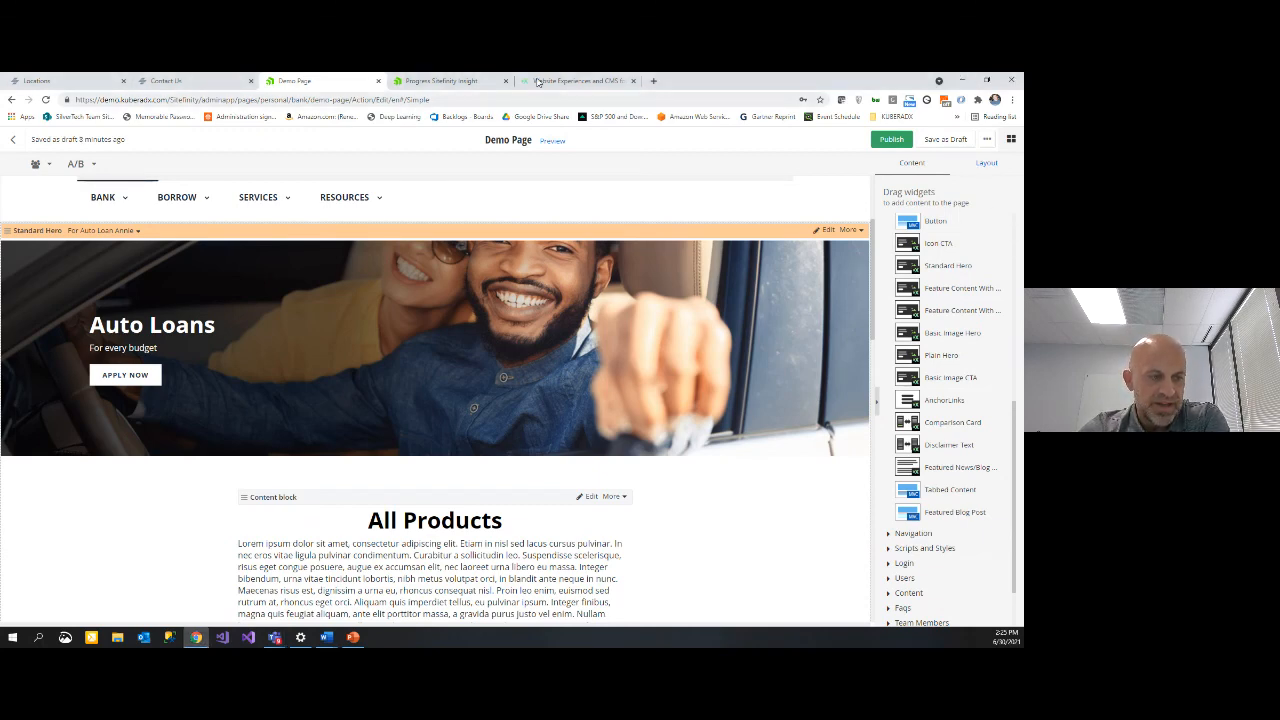
Step: Show the KuberaDX homepage from the Website Experiences and CMS browser tab
click(537, 82)
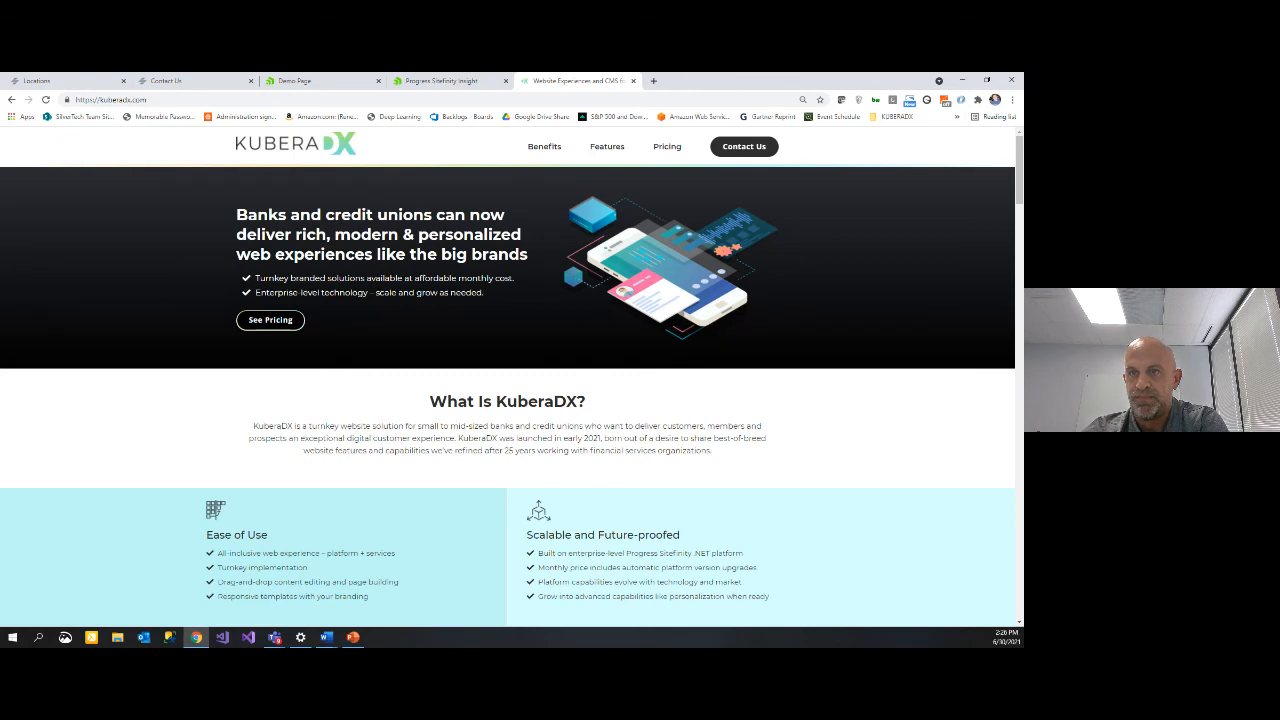
key(alt+Tab)
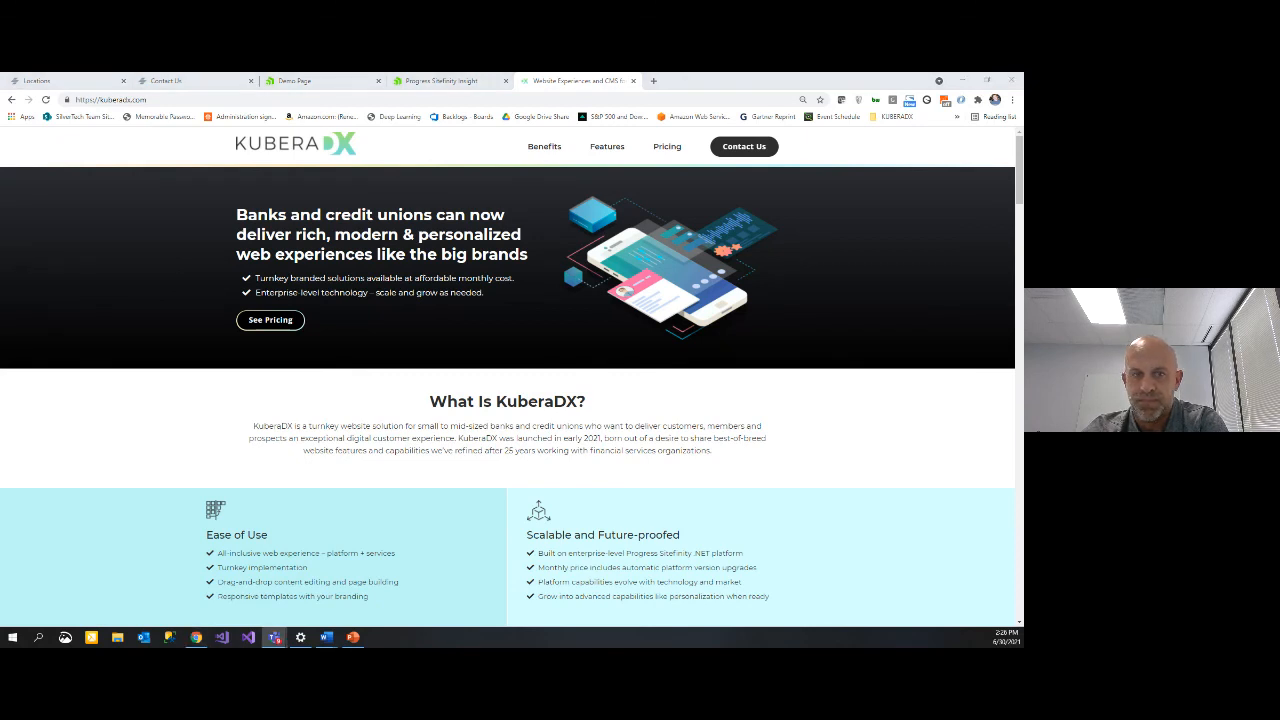